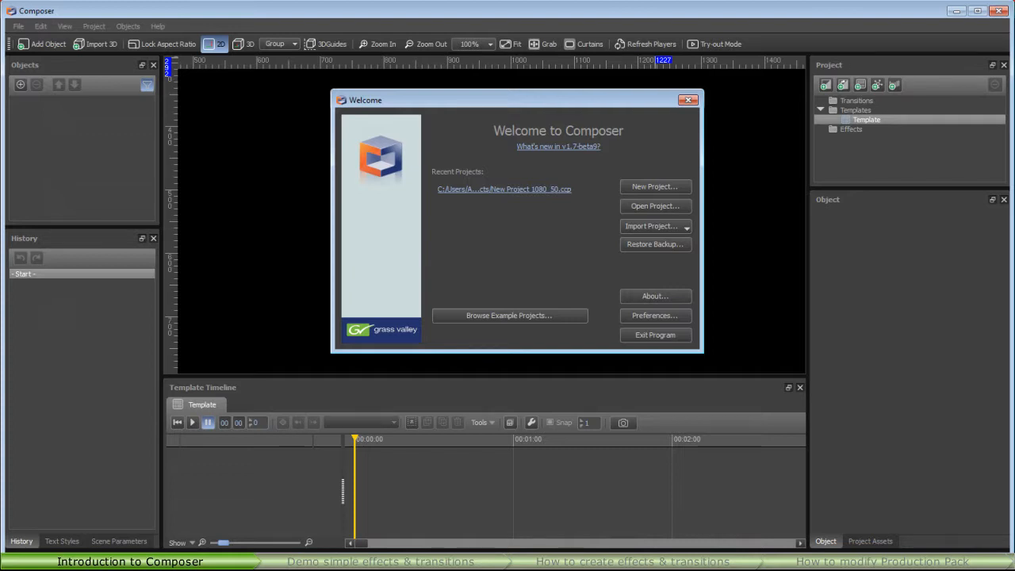
# Examine the New Project 1080_50_Assets folder in Composer Projects and the available sources for importing a project.
pyautogui.click(659, 203)
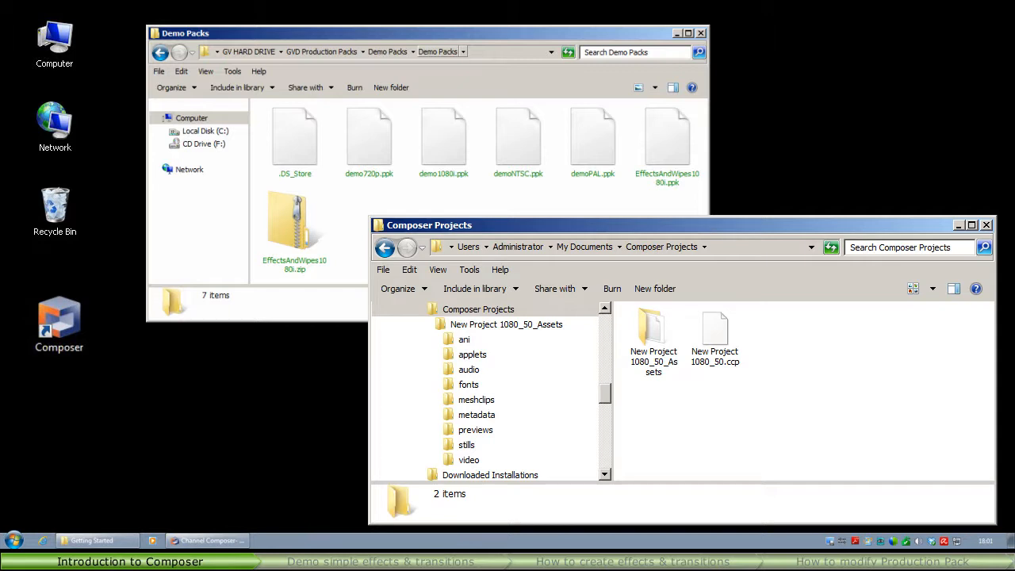
pyautogui.doubleClick(650, 333)
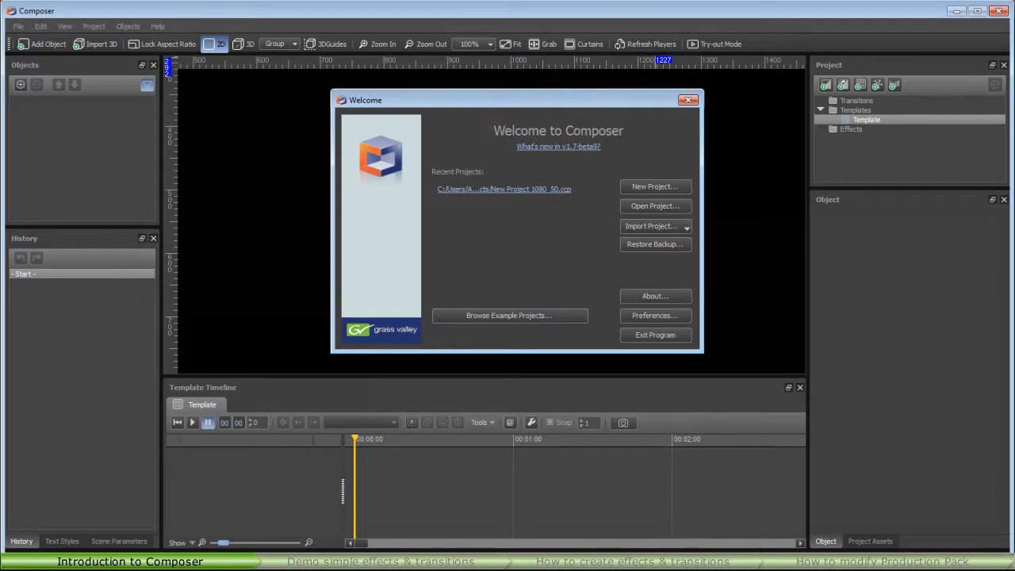
pyautogui.click(685, 227)
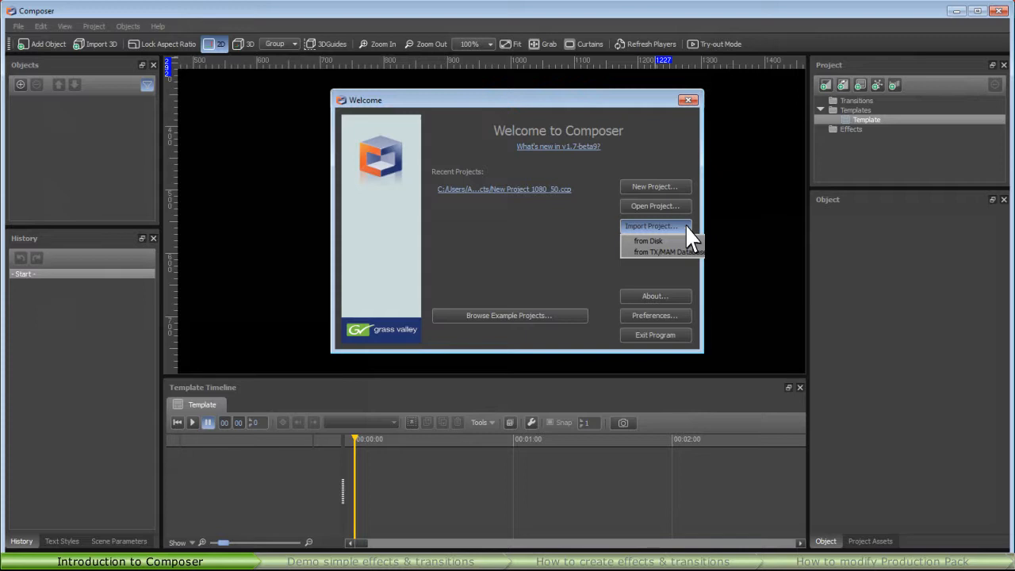
pyautogui.click(687, 226)
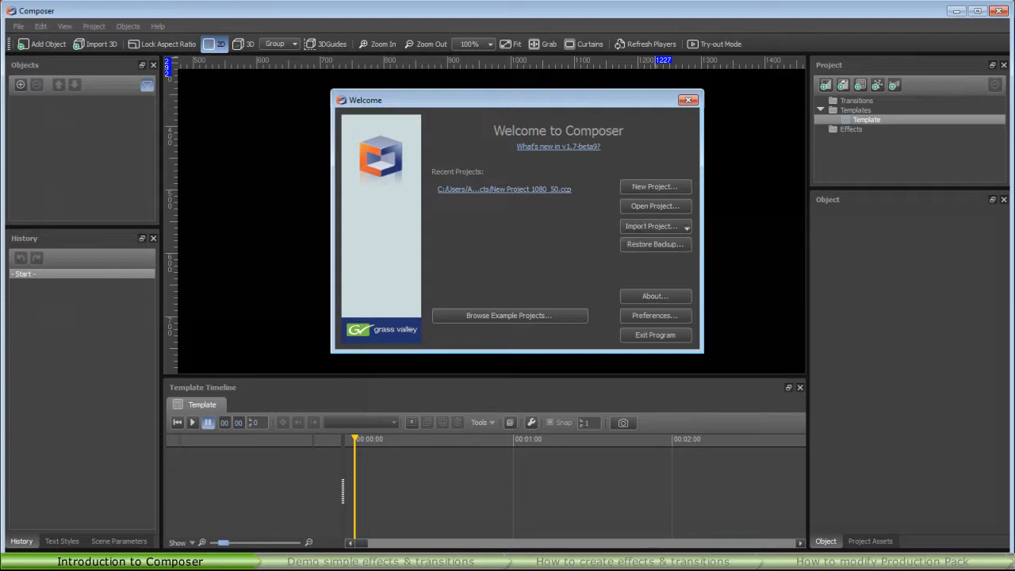
pyautogui.click(672, 187)
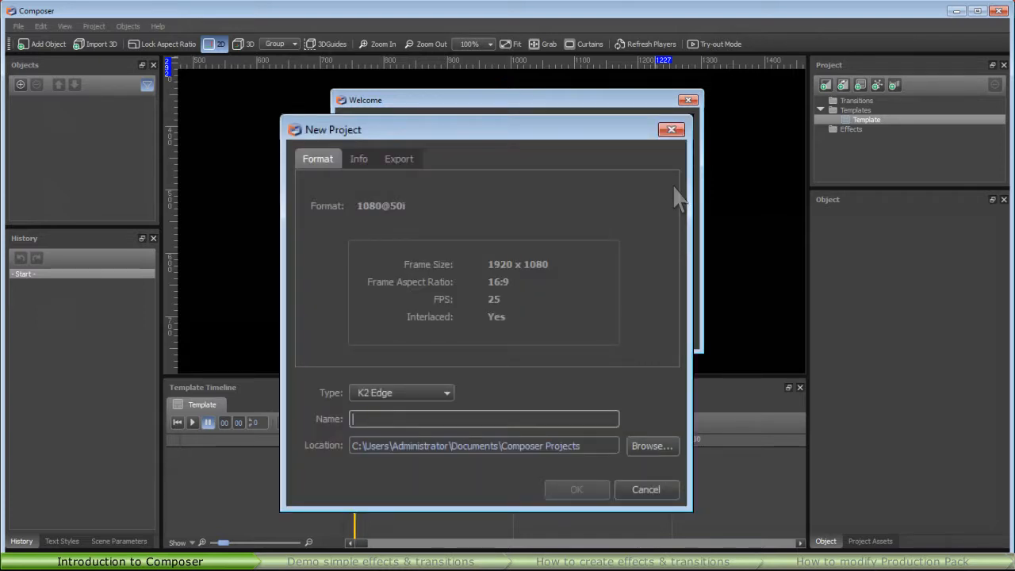
pyautogui.click(446, 400)
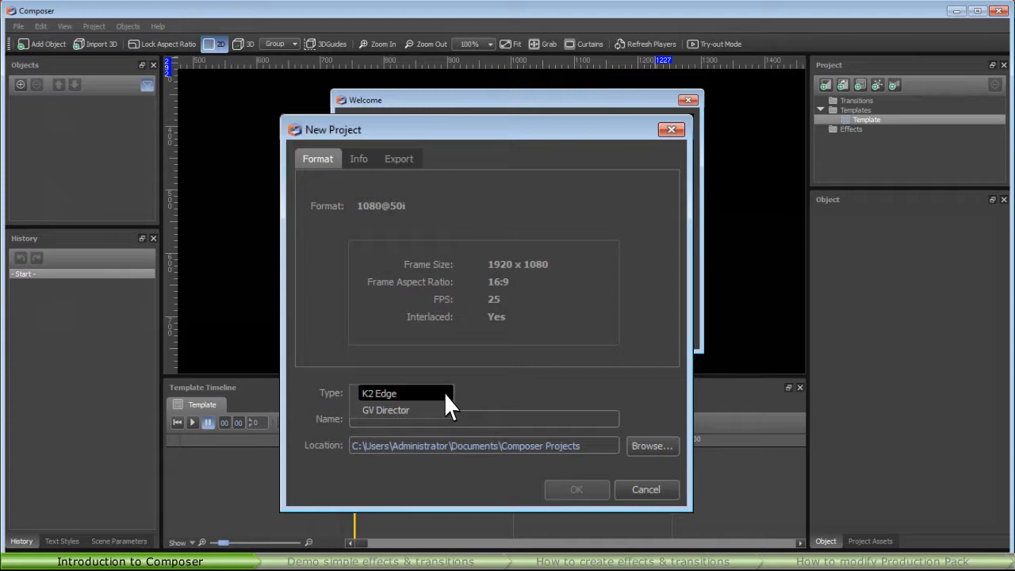
pyautogui.click(446, 407)
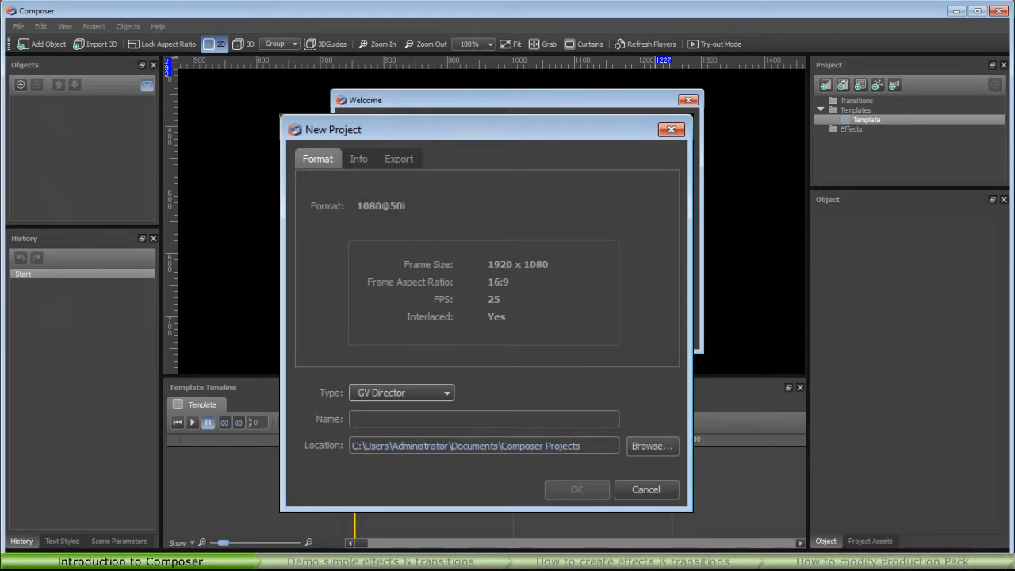
pyautogui.click(639, 495)
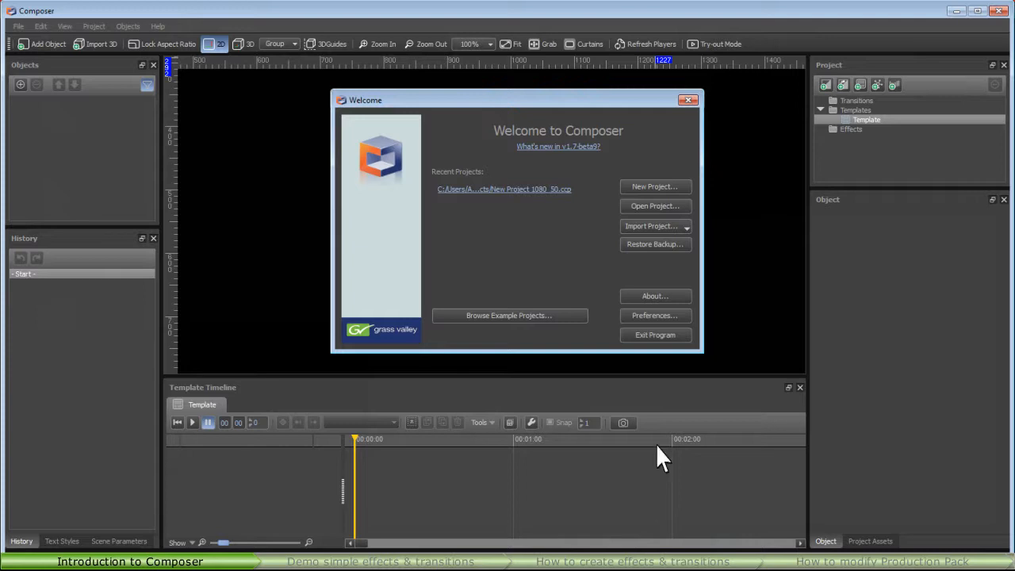
# Open the preferences and try to change the broadcast format to ntsc, declining the program restart.
pyautogui.click(656, 315)
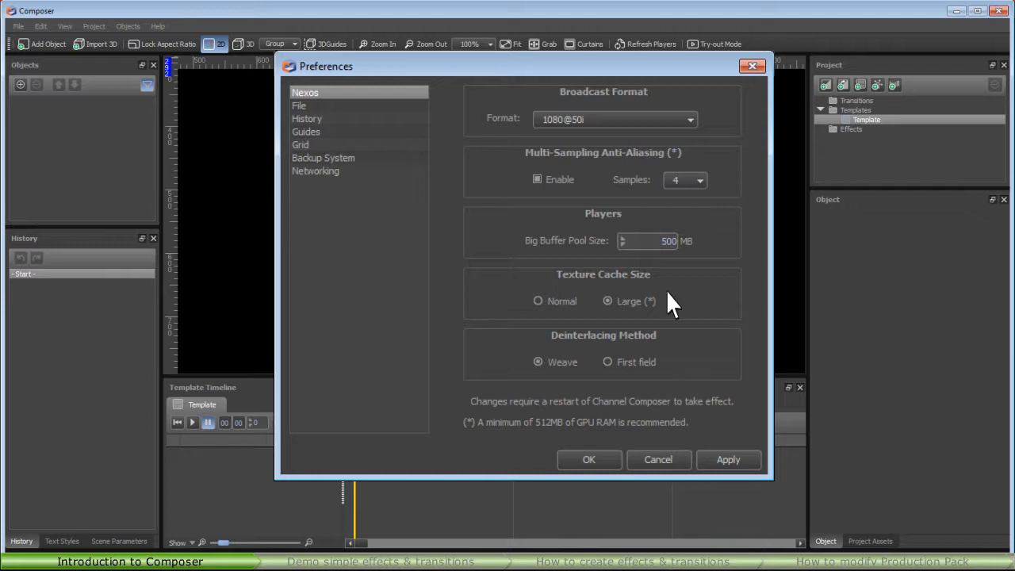
pyautogui.click(666, 119)
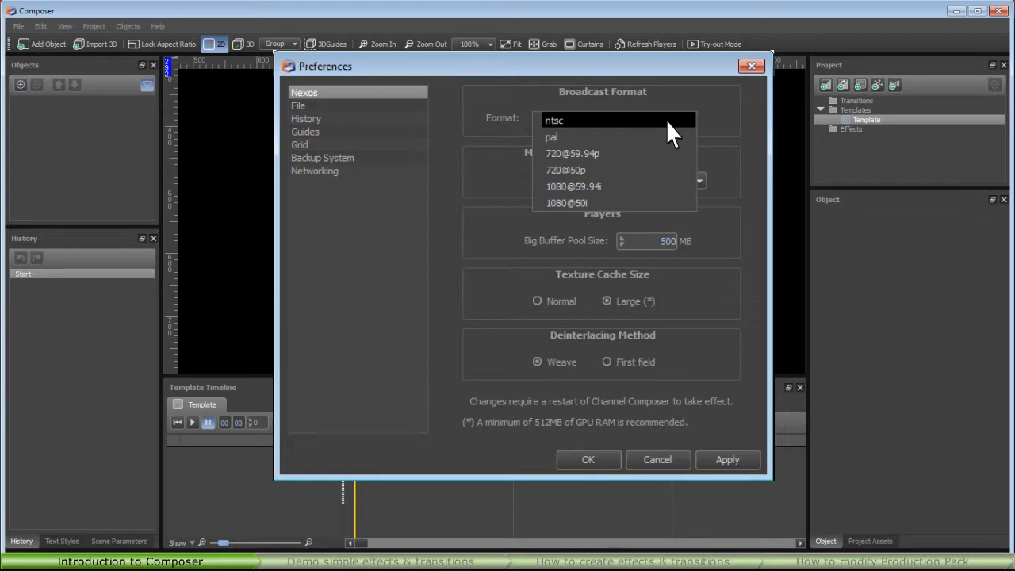
pyautogui.click(666, 120)
pyautogui.click(725, 466)
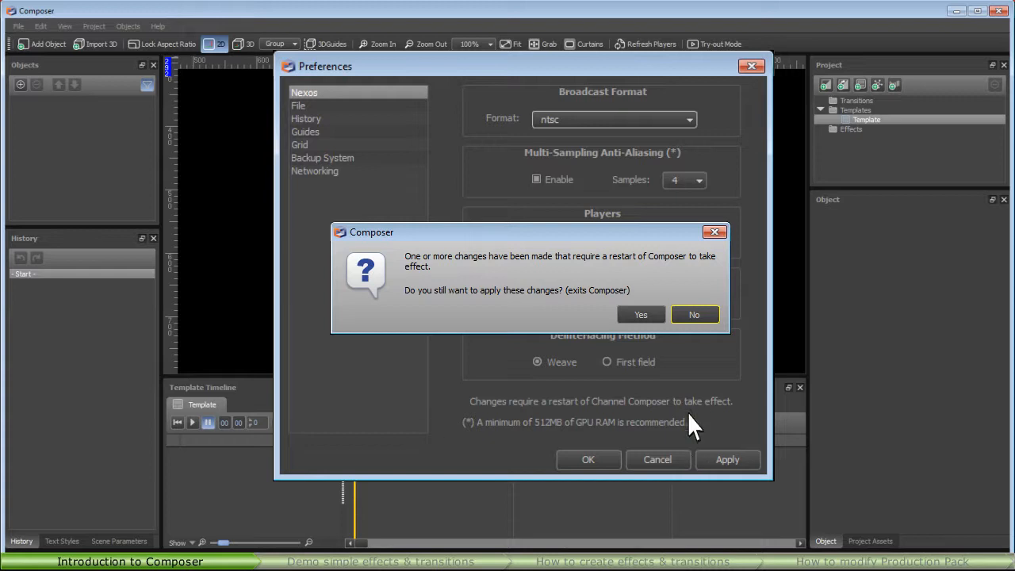
pyautogui.click(687, 317)
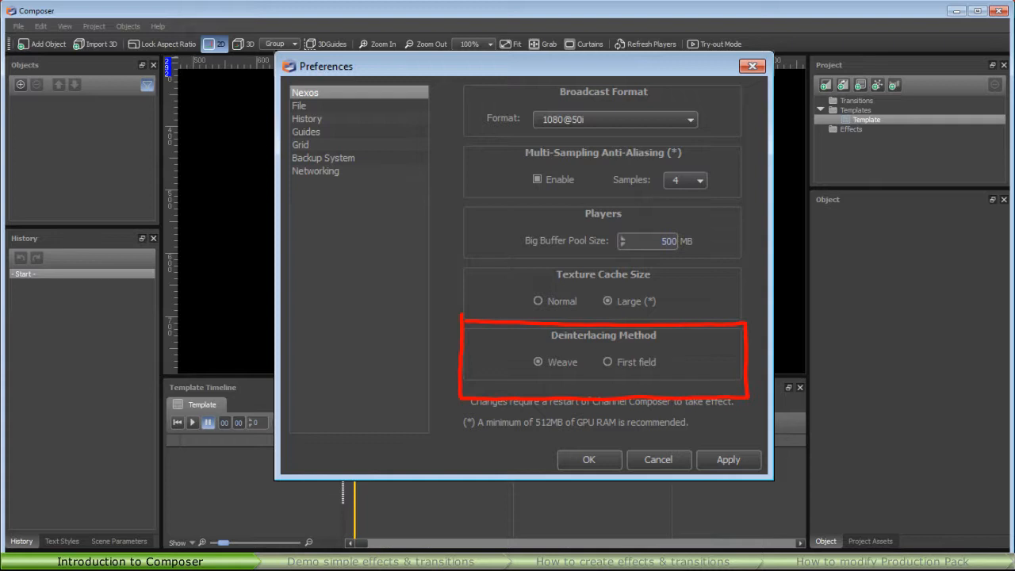
# Examine the File, History, Guides, Grid, Backup System and Networking preferences, including the guide color choices, and close them without changes.
pyautogui.click(306, 107)
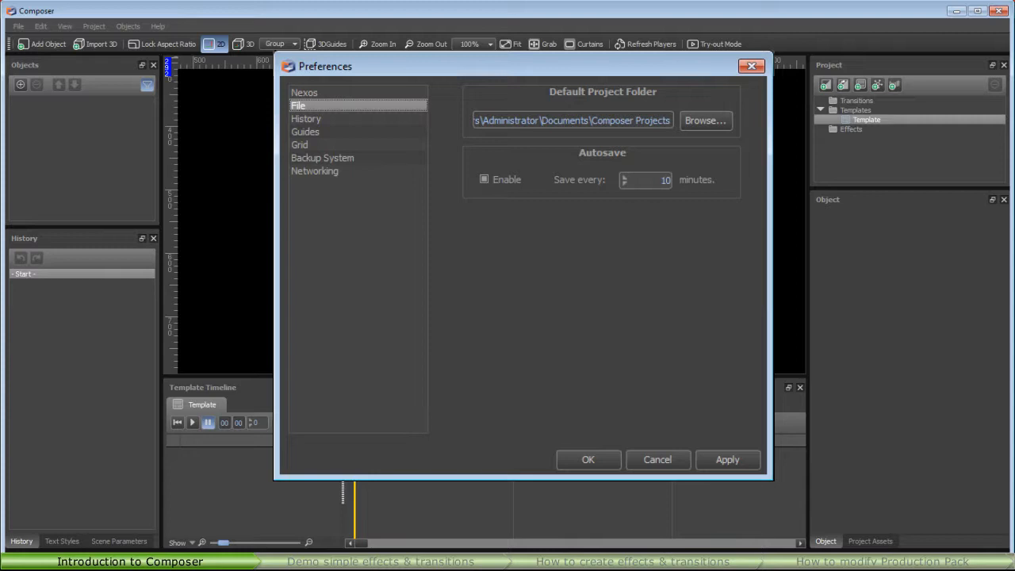
pyautogui.click(305, 121)
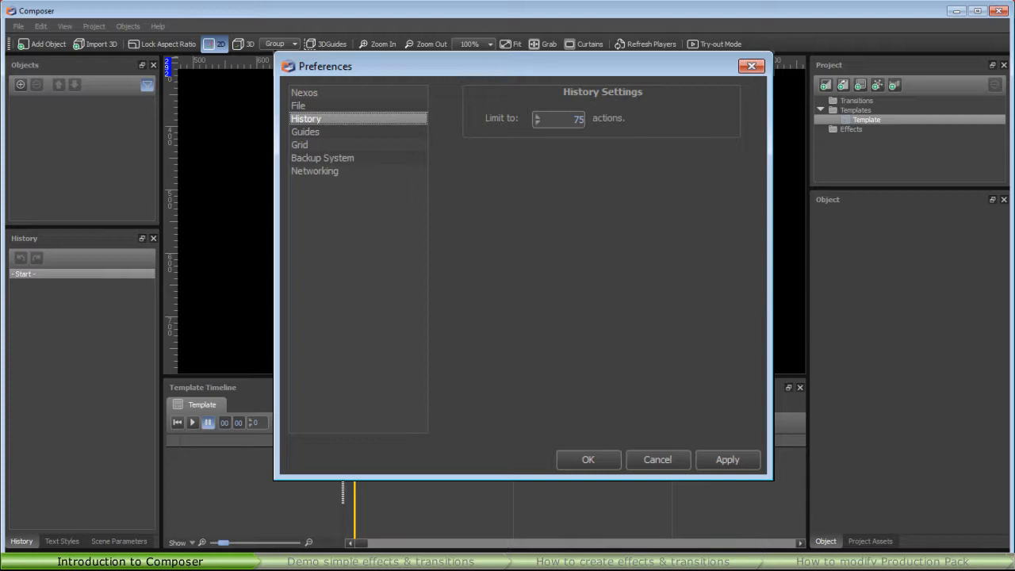
pyautogui.click(305, 132)
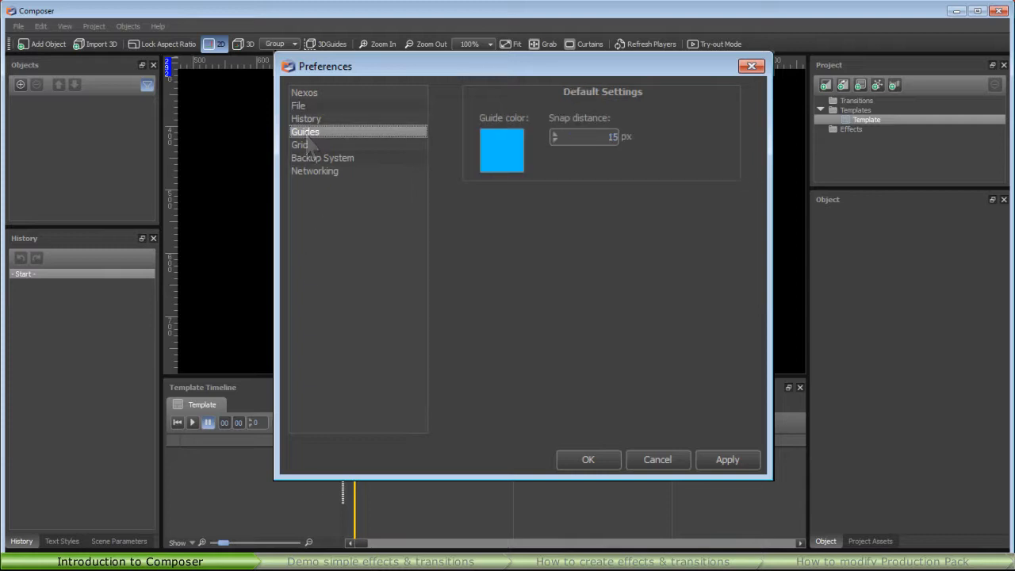
pyautogui.click(507, 147)
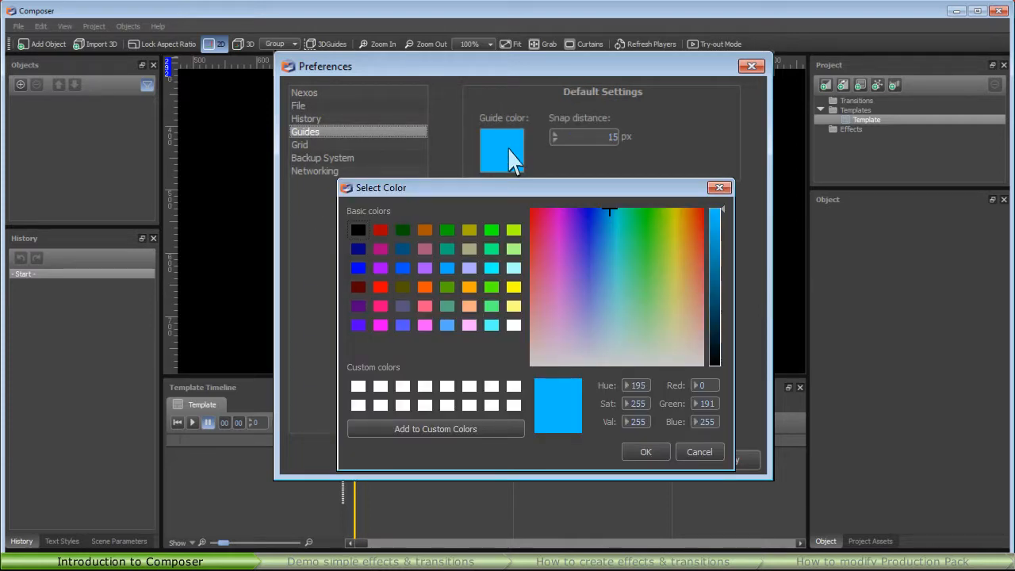
pyautogui.click(697, 450)
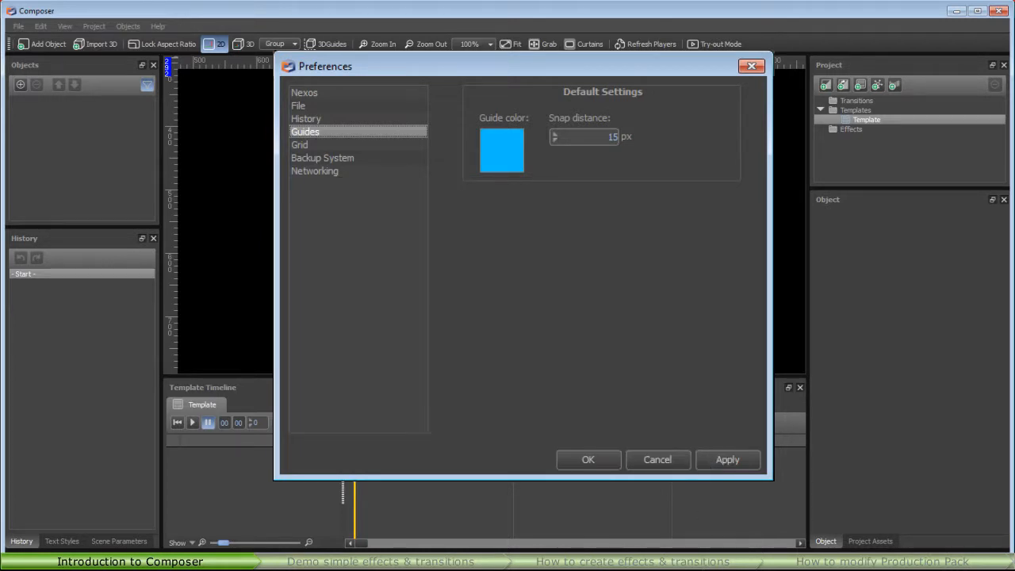
pyautogui.click(323, 145)
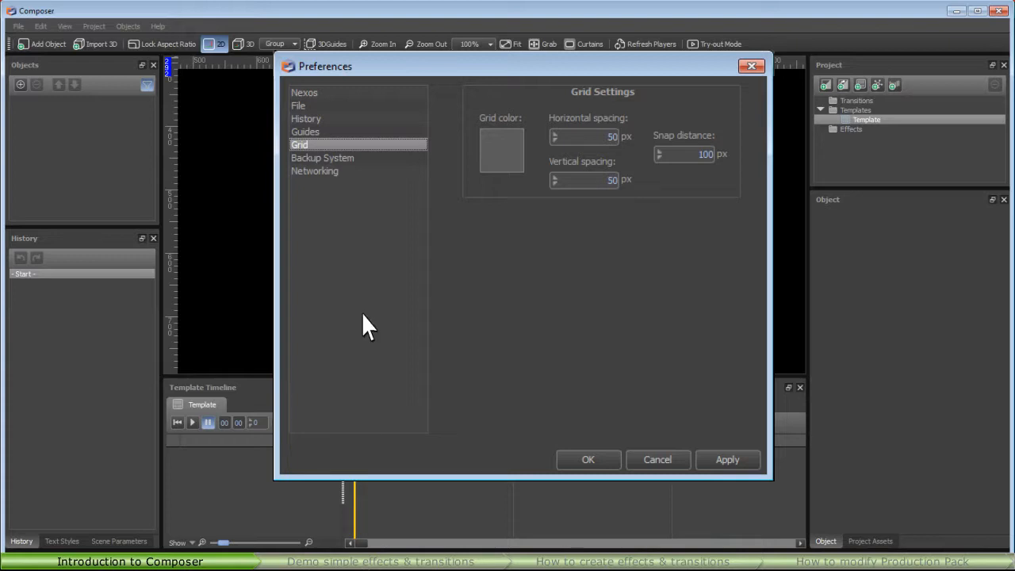
pyautogui.click(362, 159)
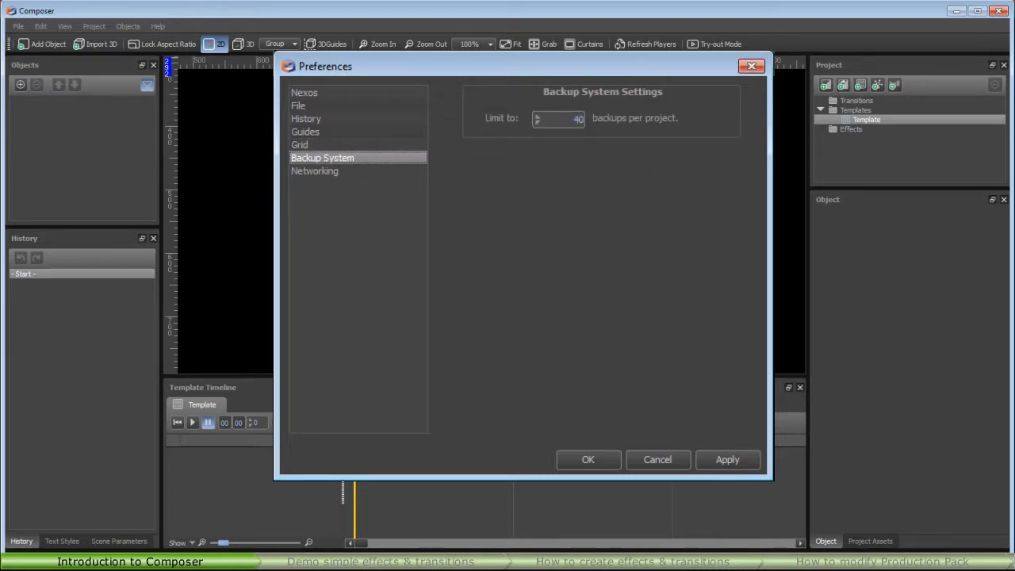
pyautogui.click(387, 173)
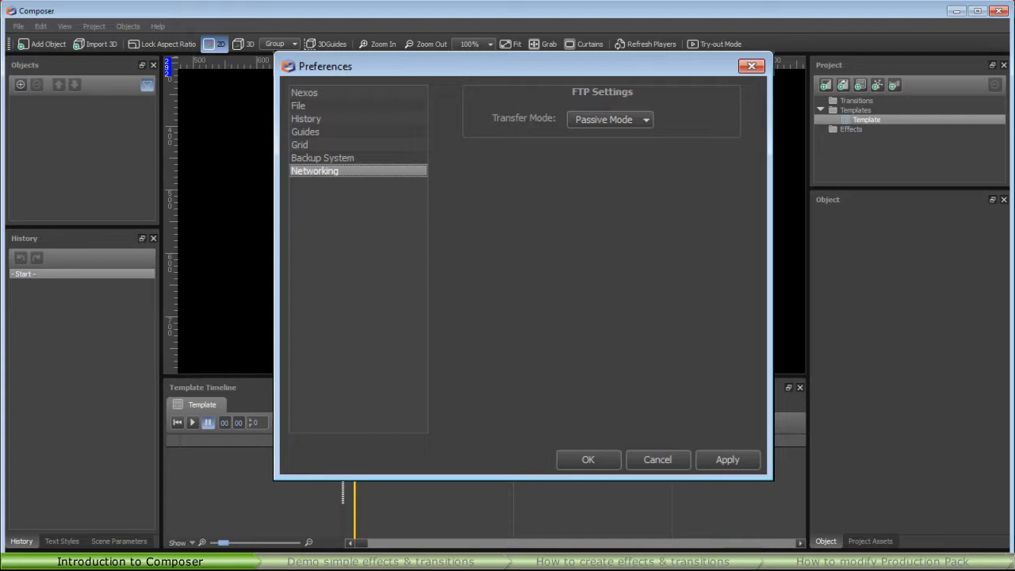
pyautogui.click(660, 459)
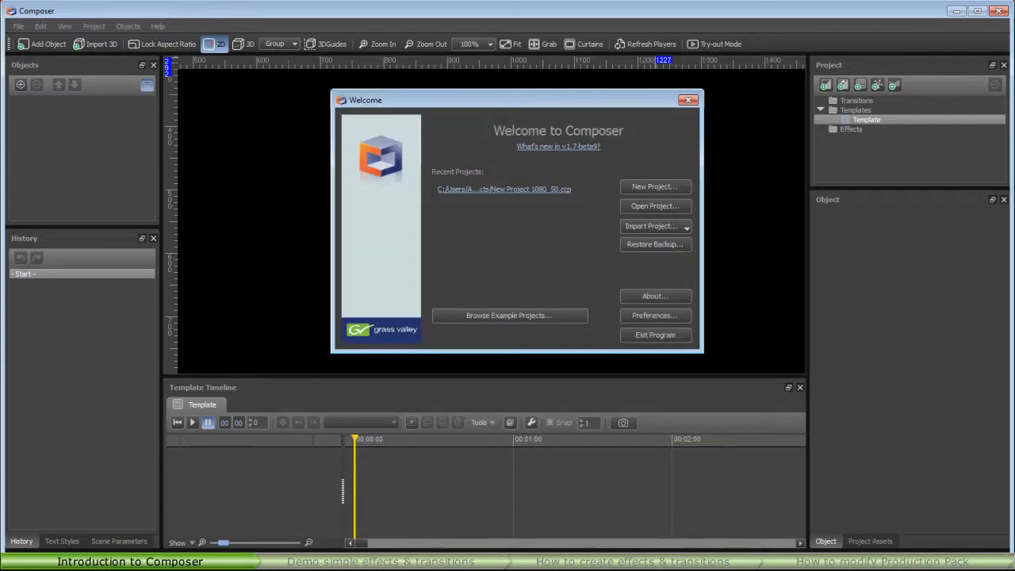
# Create a new GV Director project named Test1080_50i in the default Composer Projects location.
pyautogui.click(646, 185)
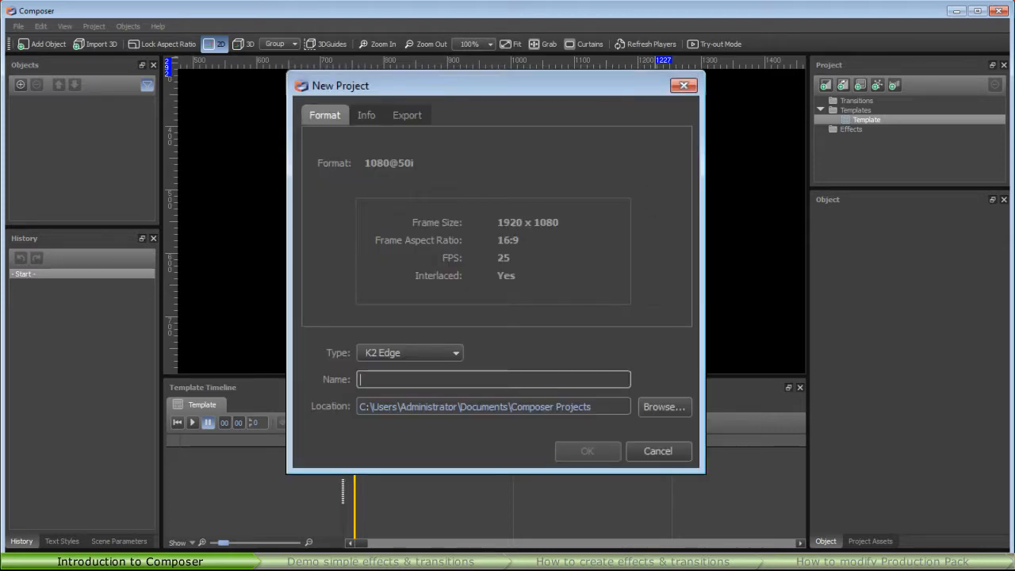
pyautogui.click(451, 354)
pyautogui.click(450, 370)
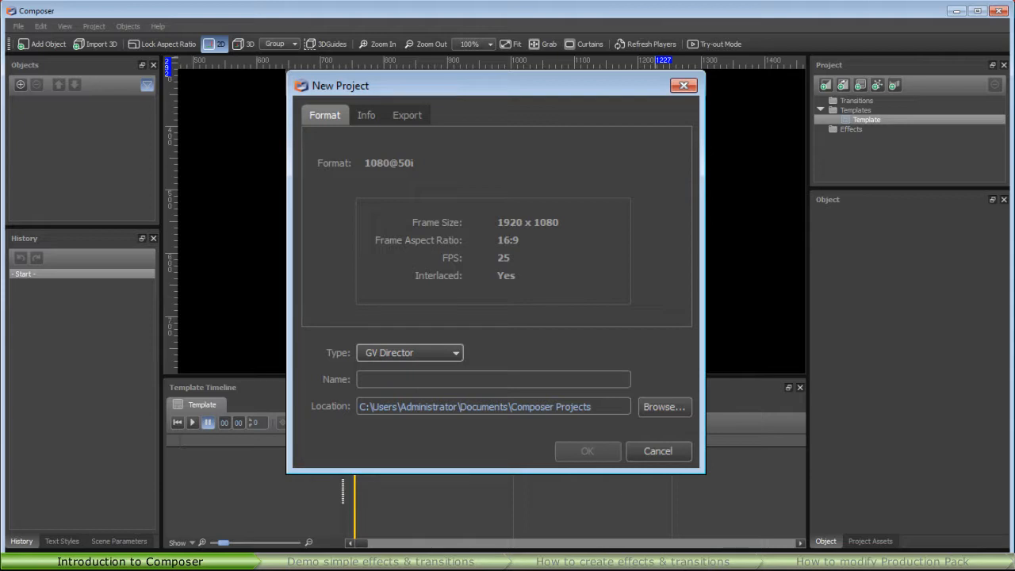
pyautogui.click(418, 379)
pyautogui.write('Test1080_50i')
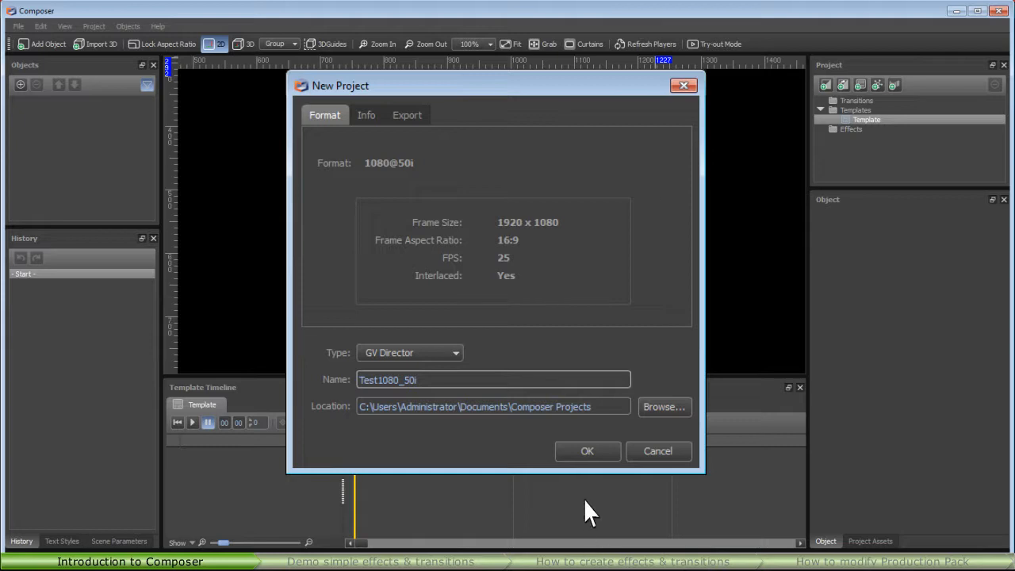
pyautogui.click(584, 451)
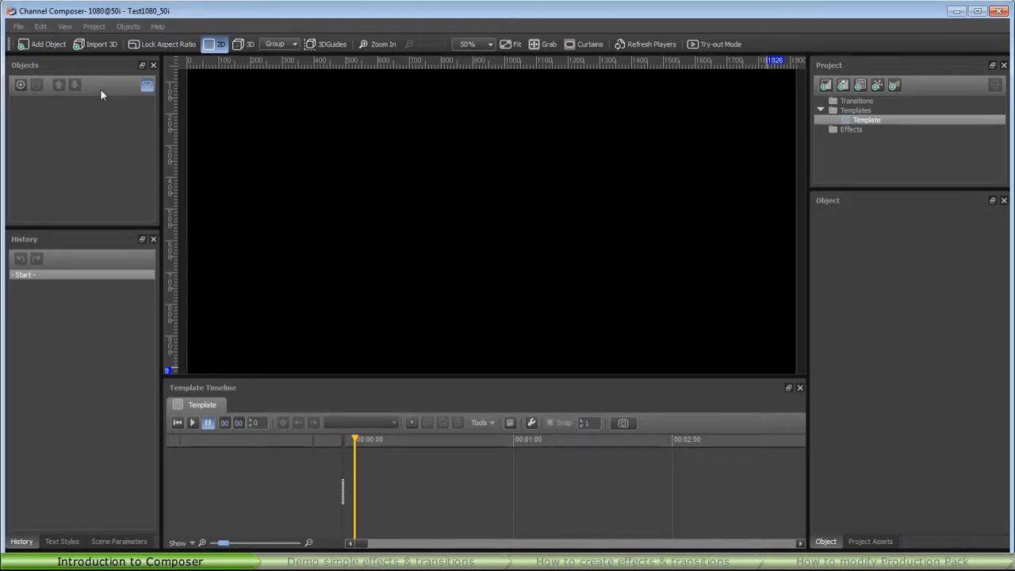
# Examine which workspace windows can be shown or hidden.
pyautogui.click(64, 27)
pyautogui.moveTo(132, 176)
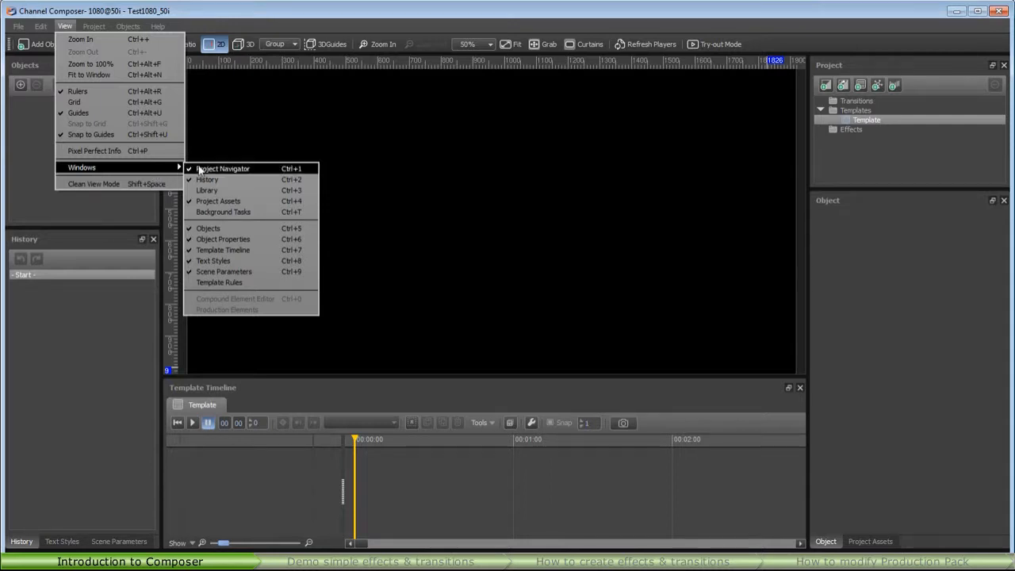
pyautogui.click(416, 162)
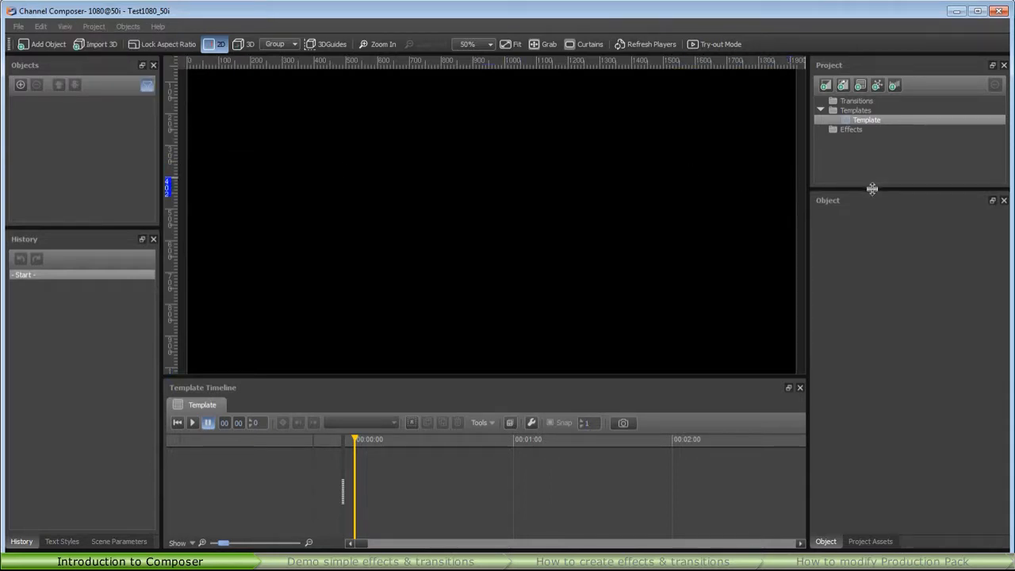
# Enlarge the Project window, dock it below the Object window, and return it to its place above.
pyautogui.moveTo(872, 188)
pyautogui.mouseDown()
pyautogui.moveTo(865, 263)
pyautogui.moveTo(867, 204)
pyautogui.mouseUp()
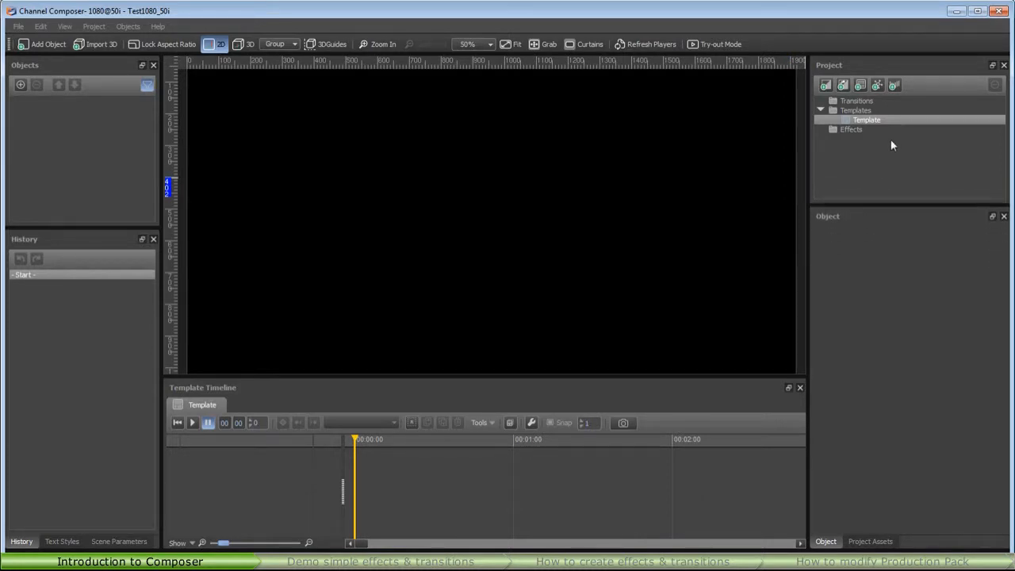
pyautogui.moveTo(882, 60); pyautogui.dragTo(904, 473)
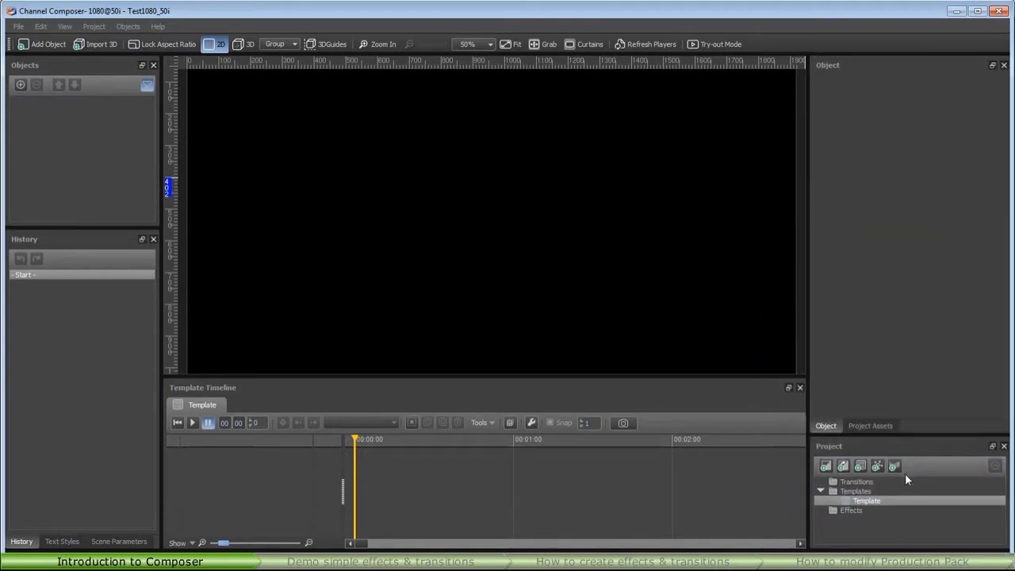
pyautogui.click(991, 447)
pyautogui.moveTo(969, 449); pyautogui.dragTo(967, 75)
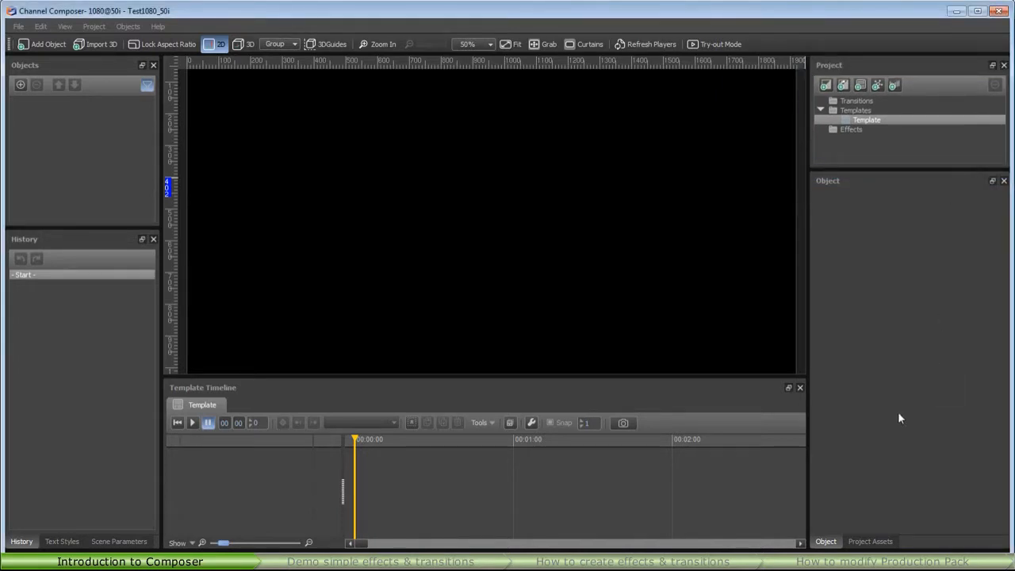
# Compare the contents of the Project Assets and Object windows.
pyautogui.click(873, 541)
pyautogui.click(825, 541)
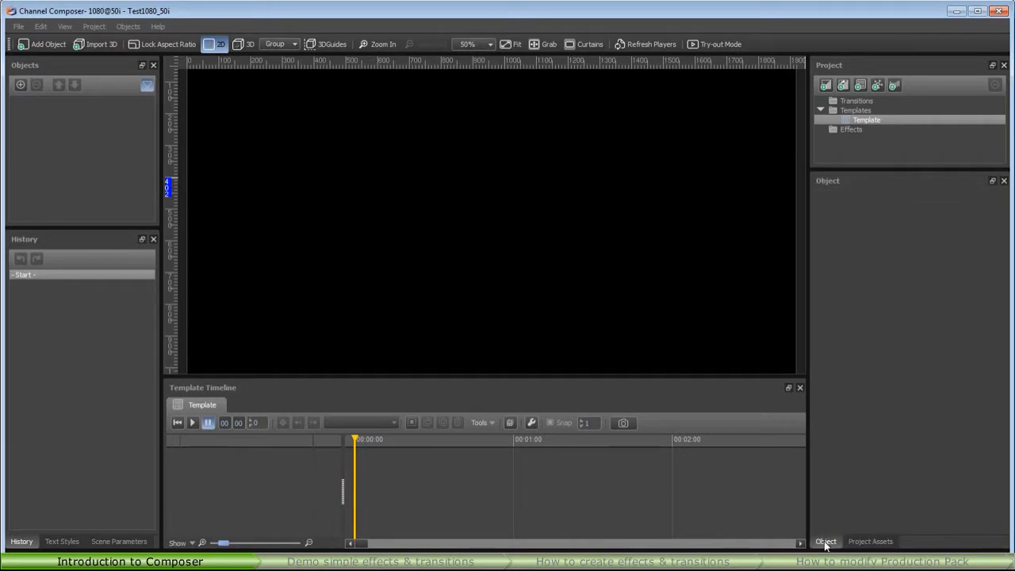
pyautogui.click(870, 542)
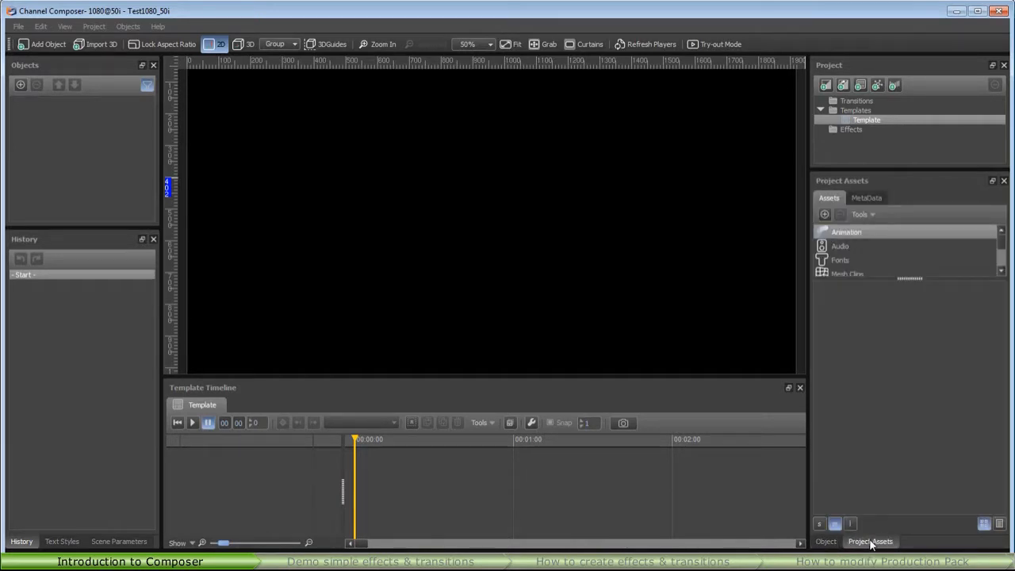
pyautogui.click(825, 542)
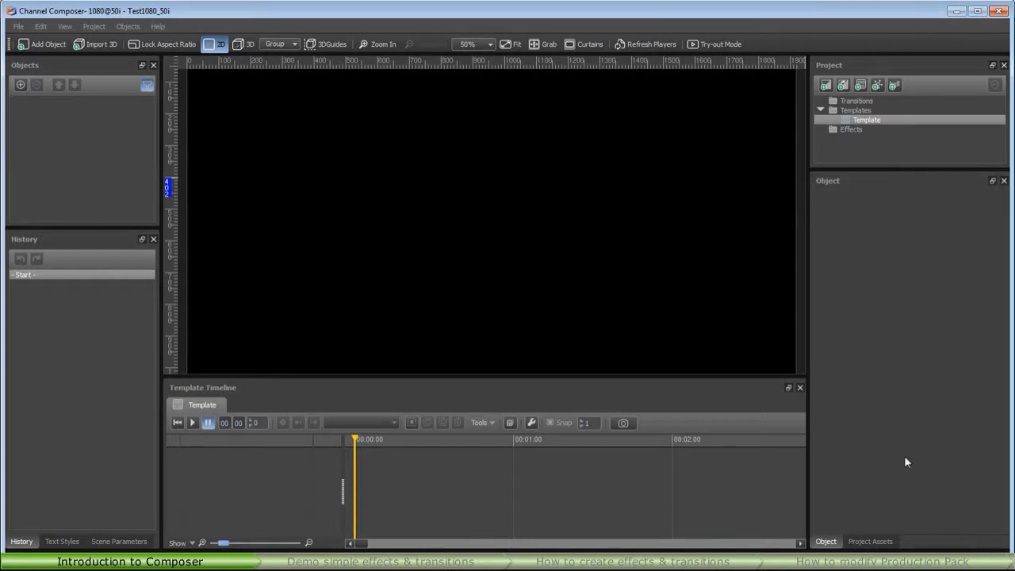
# Group the Project window with the Object and Project Assets windows in one tabbed area and show Project Assets.
pyautogui.moveTo(899, 62); pyautogui.dragTo(903, 166)
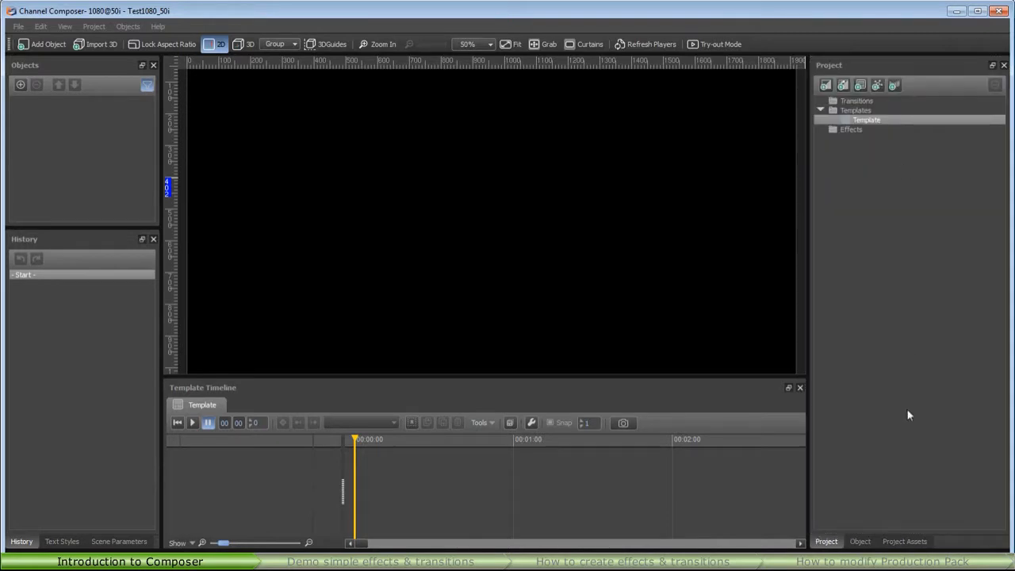
pyautogui.click(861, 541)
pyautogui.click(903, 541)
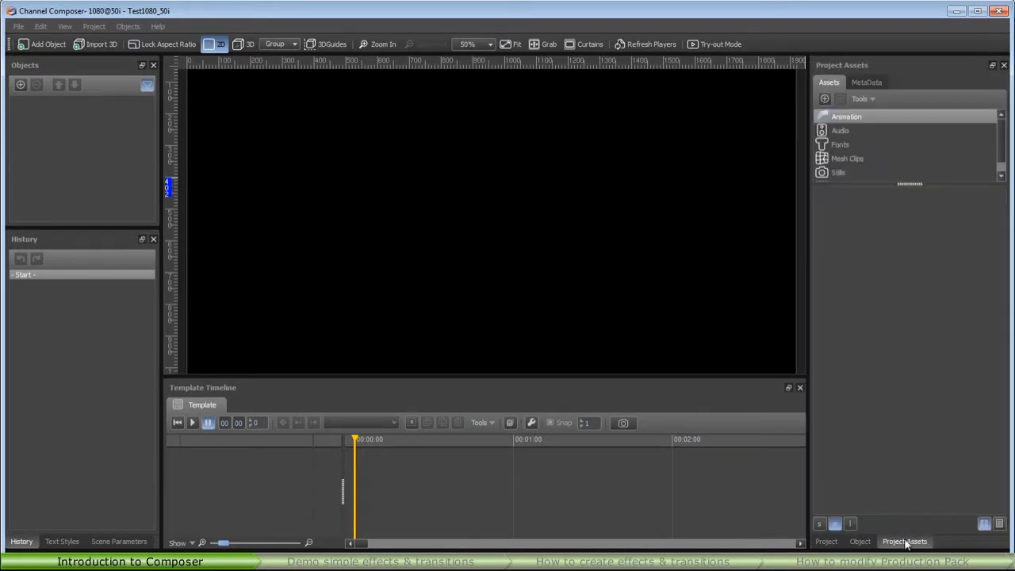
# Show the Project window, switch to Clean View Mode and return to the normal workspace layout.
pyautogui.click(827, 541)
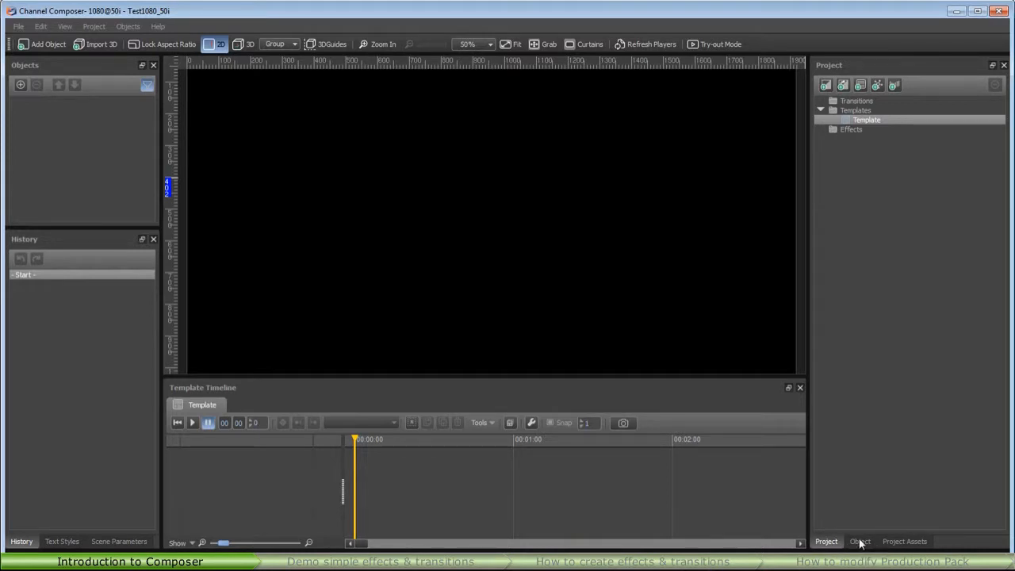
pyautogui.click(64, 26)
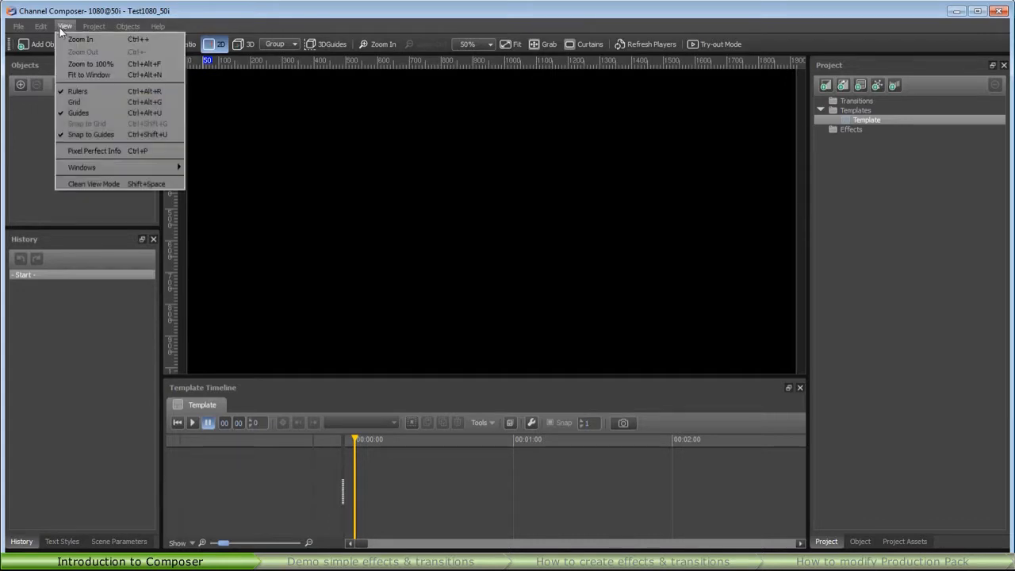
pyautogui.click(119, 185)
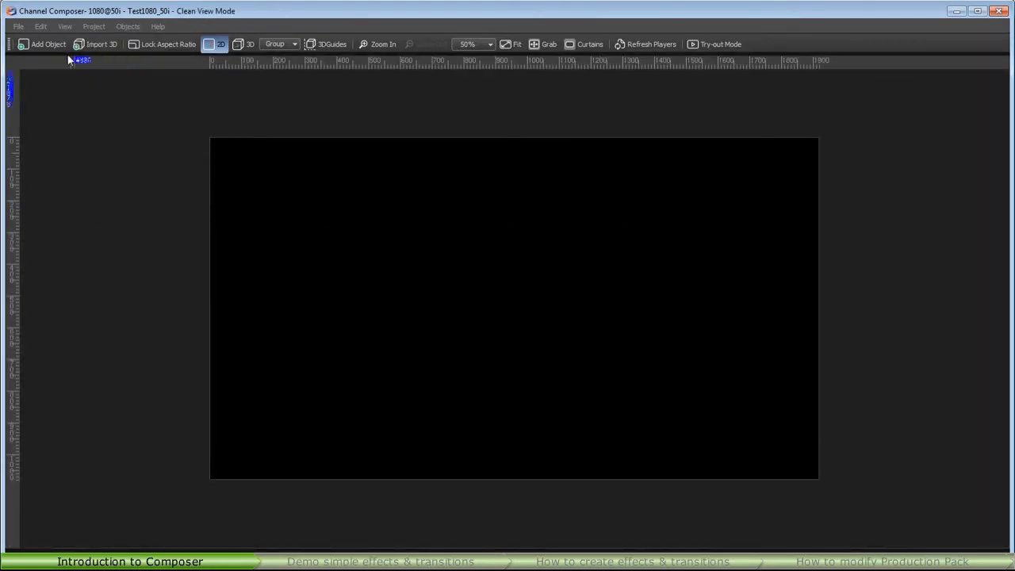
pyautogui.click(65, 26)
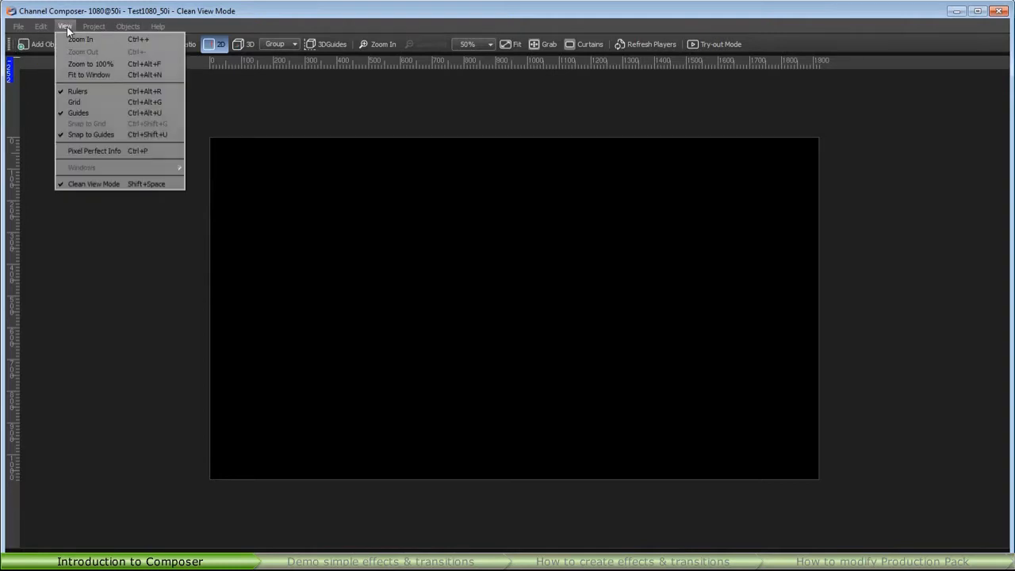
pyautogui.click(93, 182)
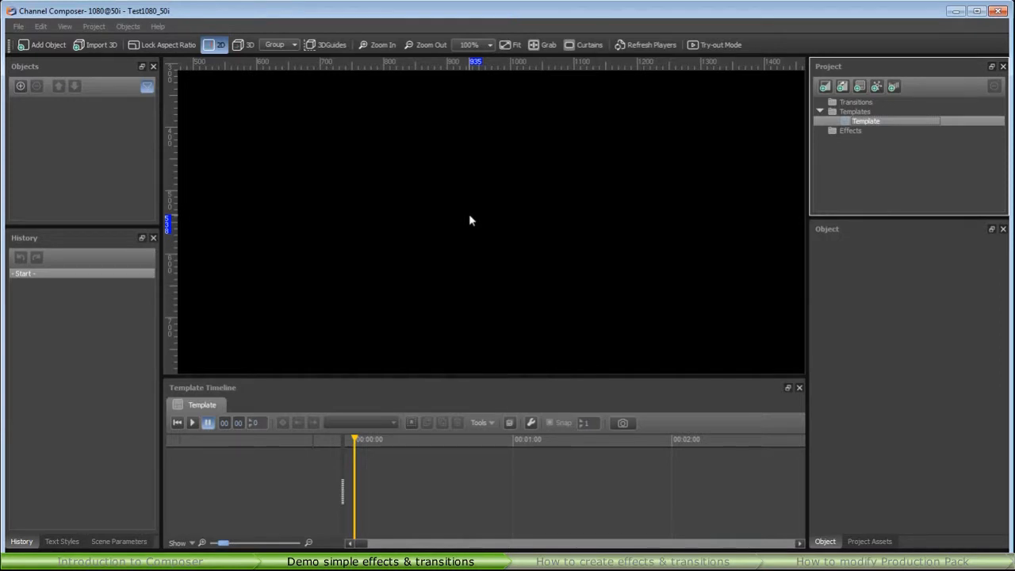
# Open the project Training_Demo.ccp from the Composer Projects folder.
pyautogui.click(18, 26)
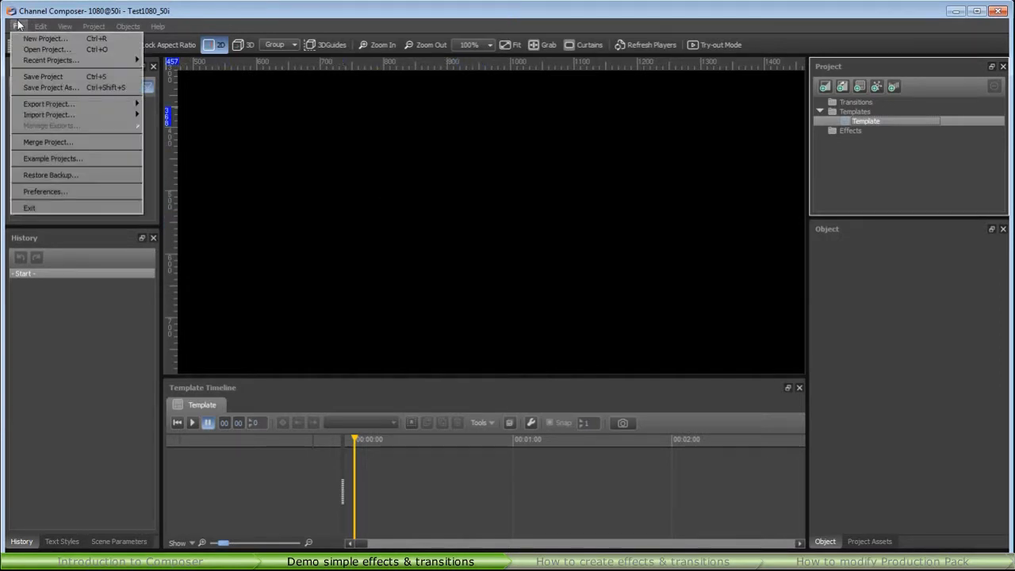
pyautogui.click(32, 49)
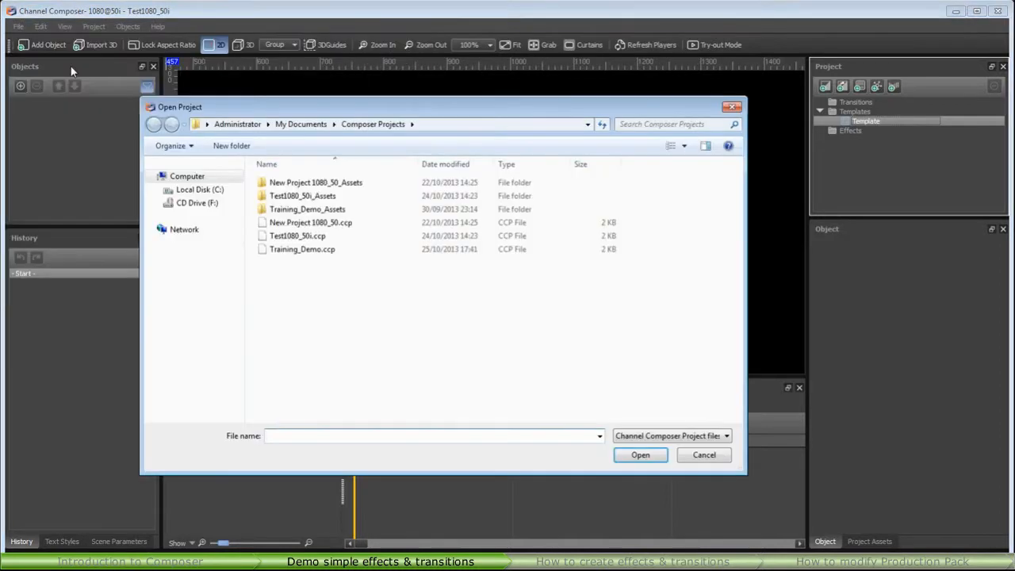
pyautogui.doubleClick(299, 249)
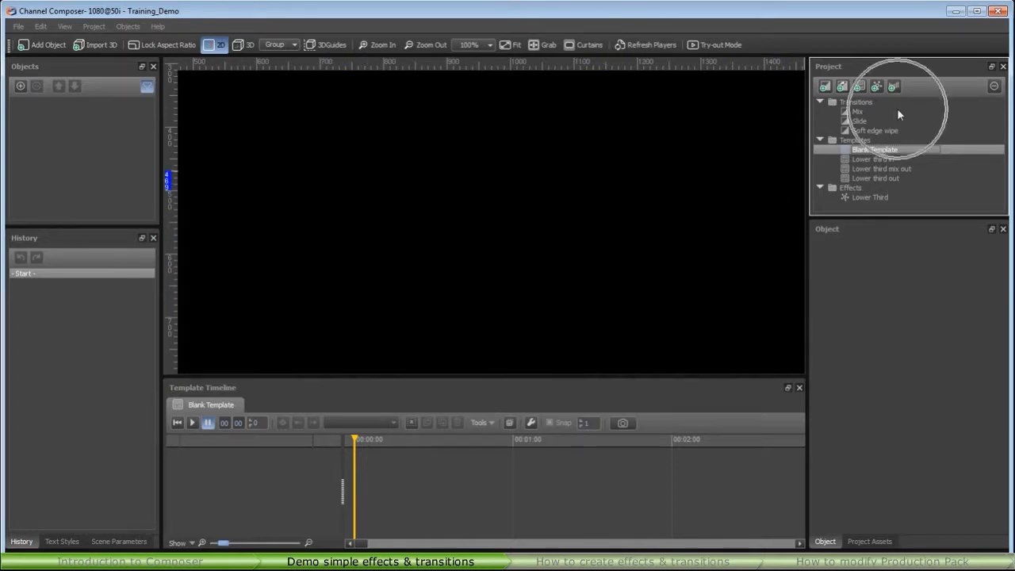
# Examine the actions of the Lower Third effect and the templates assigned to them.
pyautogui.press('ctrl')
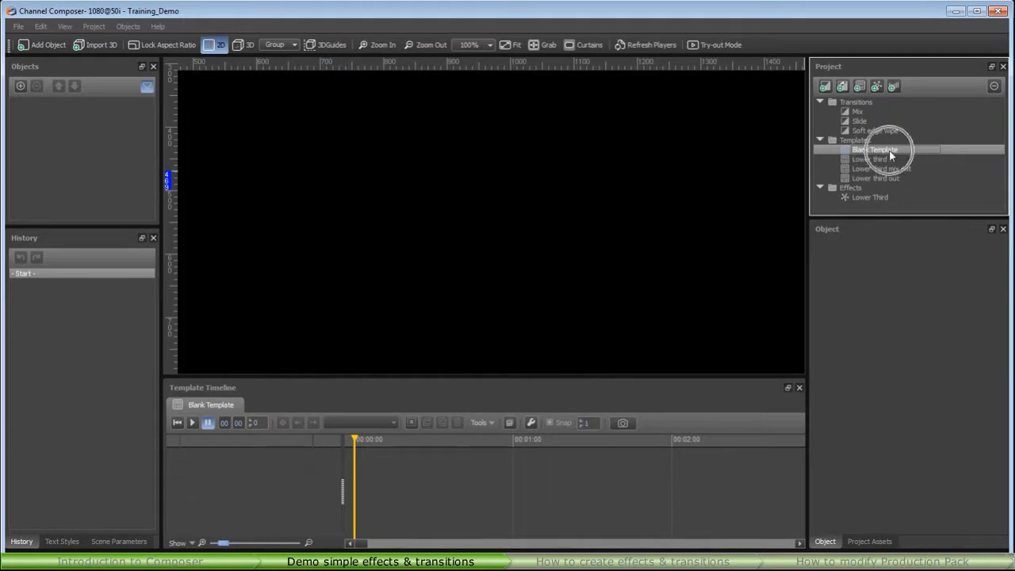
pyautogui.click(862, 198)
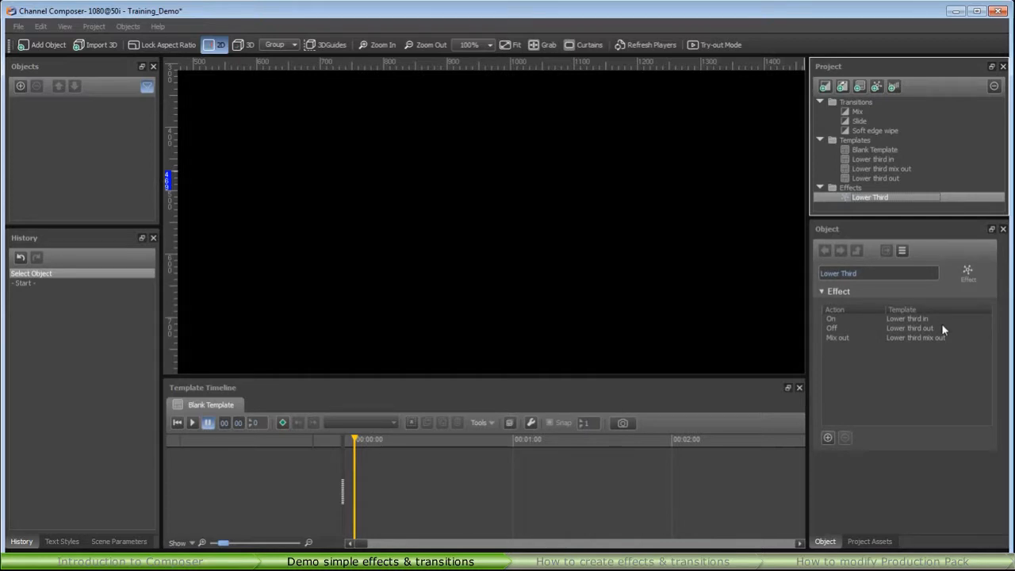
pyautogui.click(847, 311)
# Open the Lower third in template in the timeline and fit the stage to the window.
pyautogui.click(845, 162)
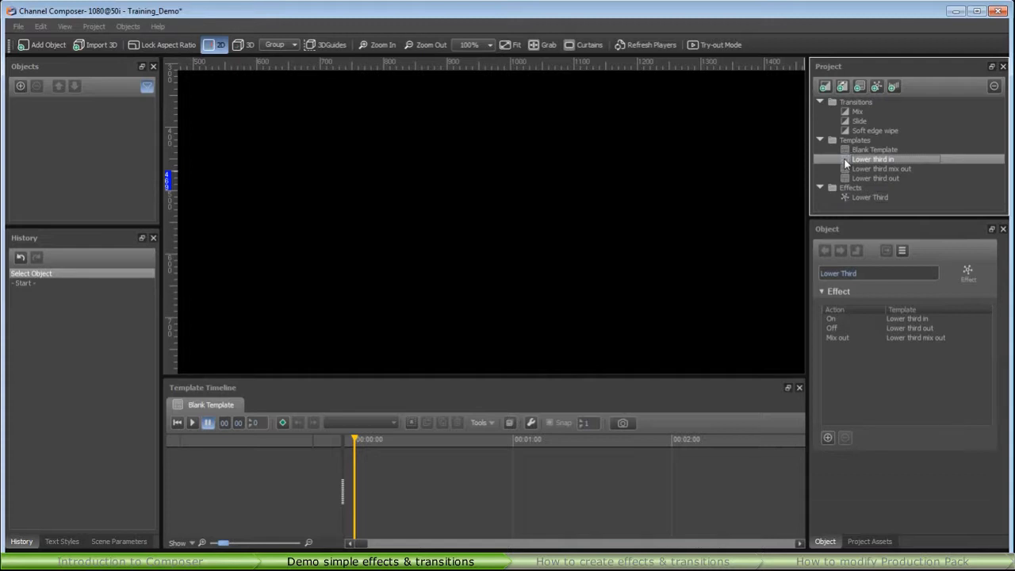
pyautogui.doubleClick(843, 158)
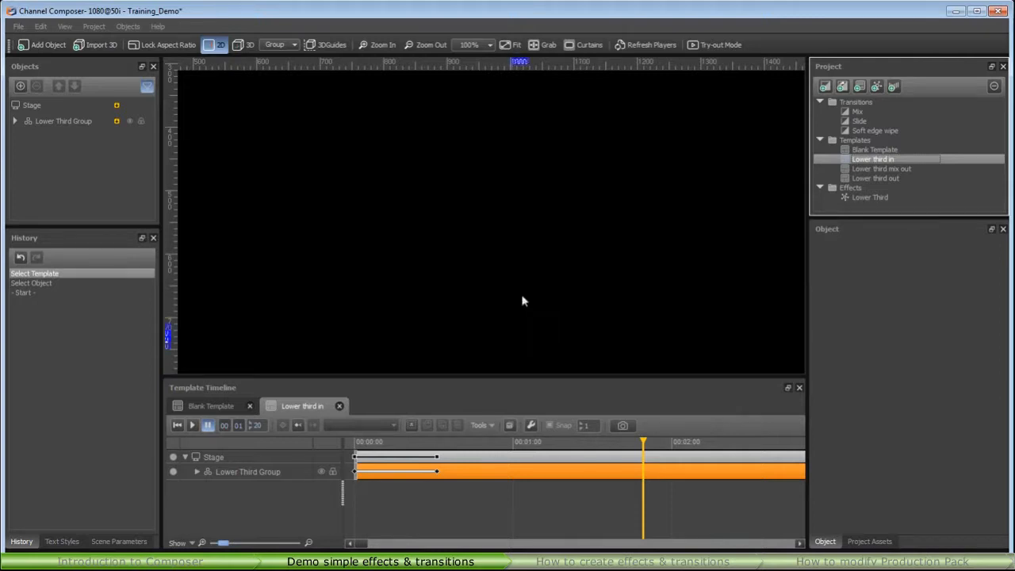
pyautogui.click(508, 45)
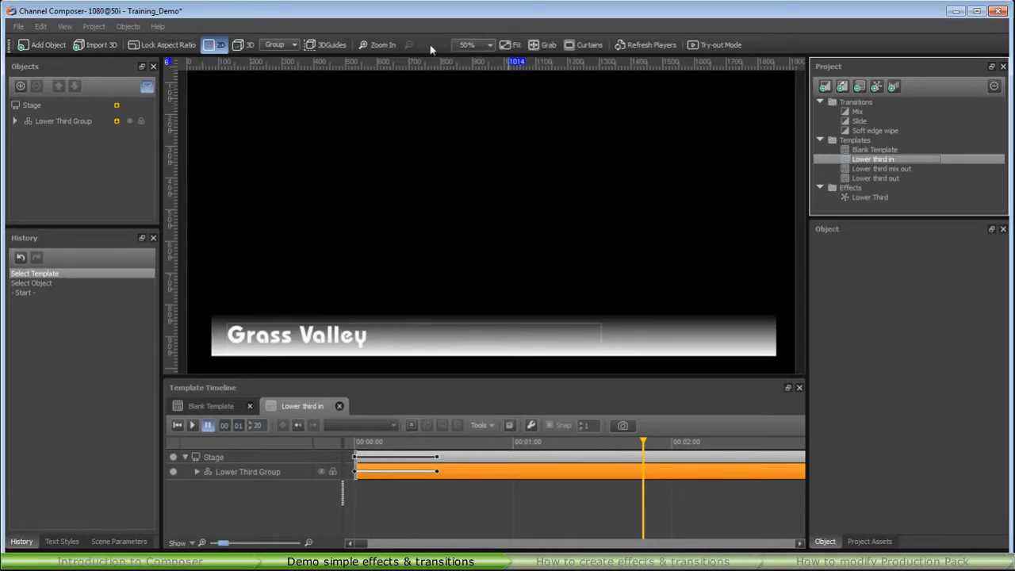
pyautogui.click(489, 45)
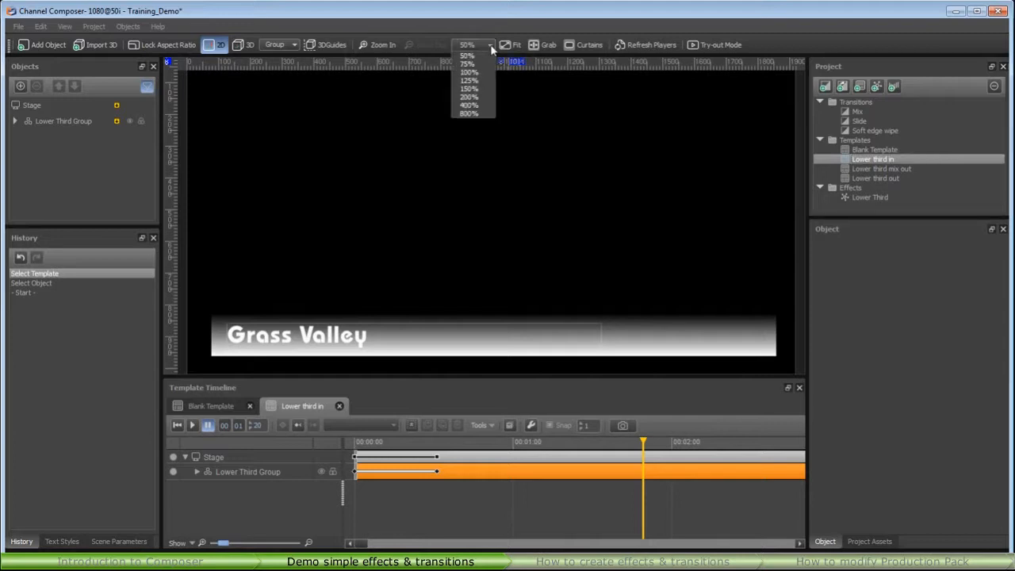
pyautogui.click(489, 47)
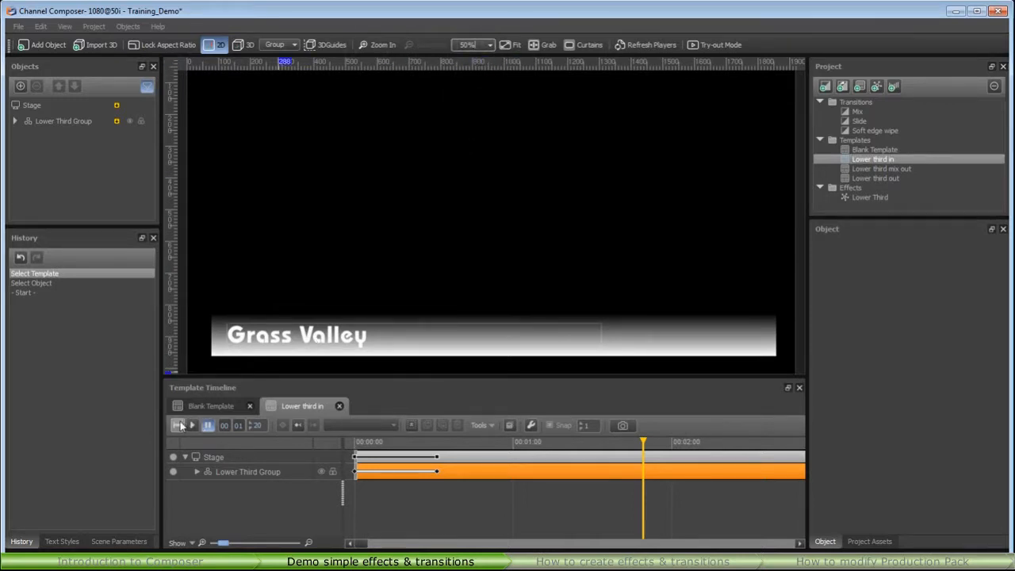
# Play the Lower third in template from its start and pause it once the lower third is in place.
pyautogui.click(177, 425)
pyautogui.click(192, 425)
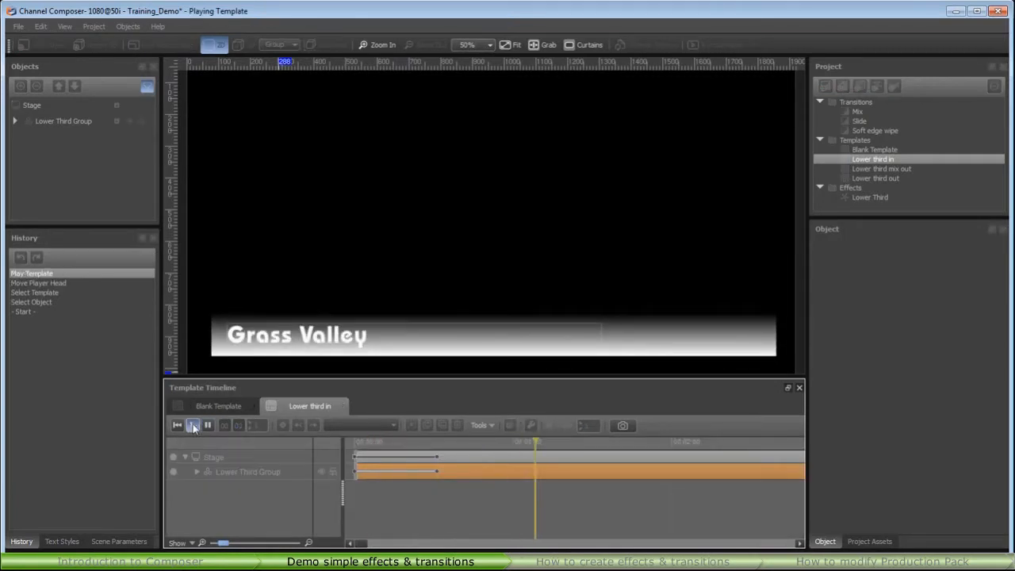
pyautogui.click(208, 426)
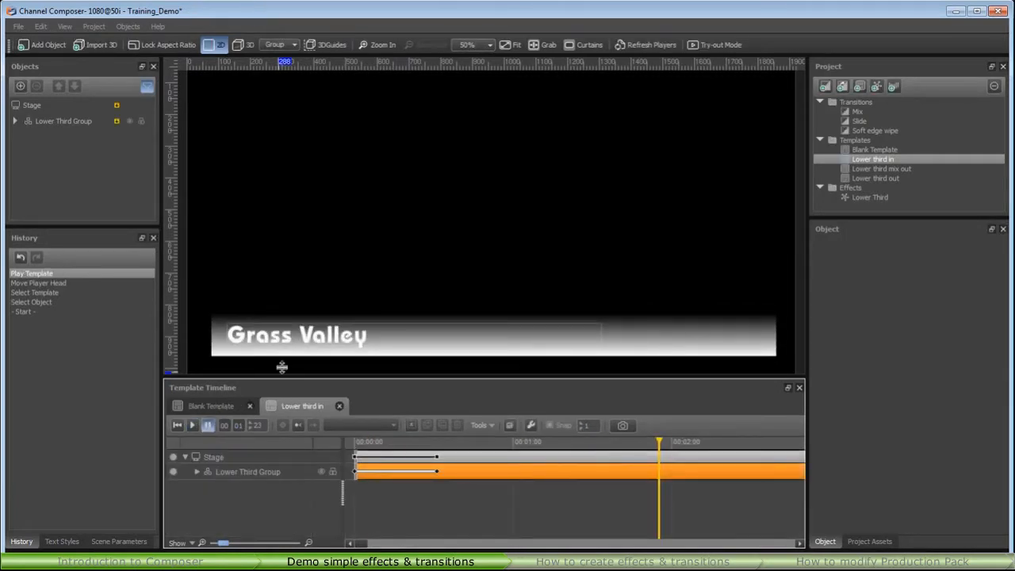
# Toggle the curtains around the stage on and off to compare the view.
pyautogui.click(584, 45)
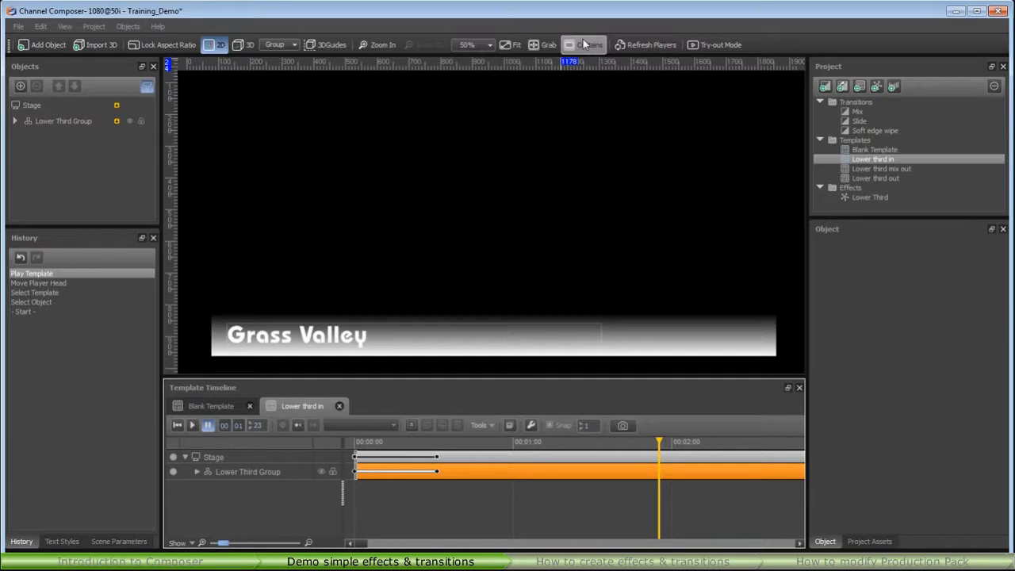
pyautogui.click(584, 44)
pyautogui.click(585, 45)
pyautogui.click(584, 45)
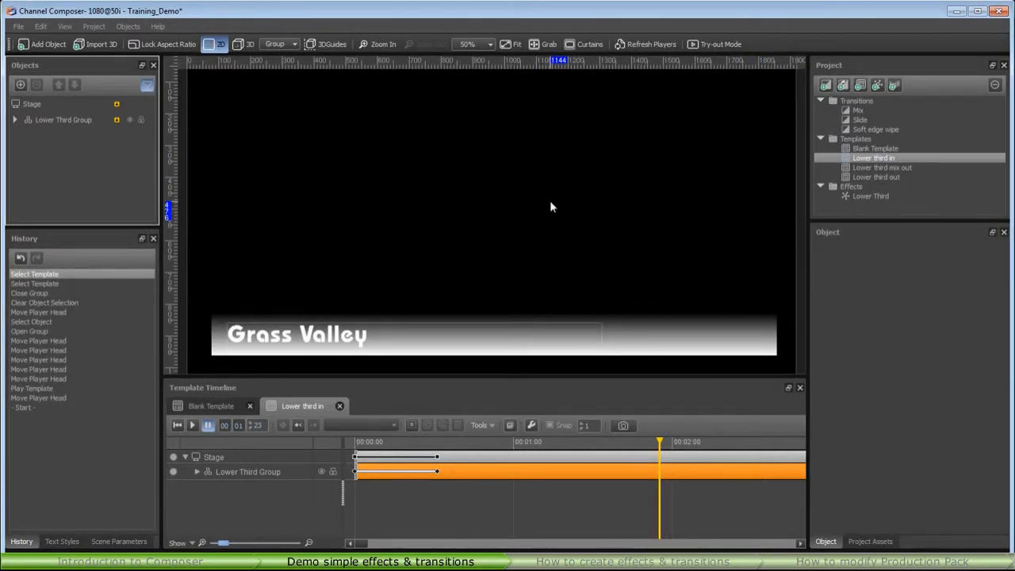
# Replay the Lower third in template from its start, pause it, and step the playhead forward and back by single frames.
pyautogui.click(177, 425)
pyautogui.click(192, 426)
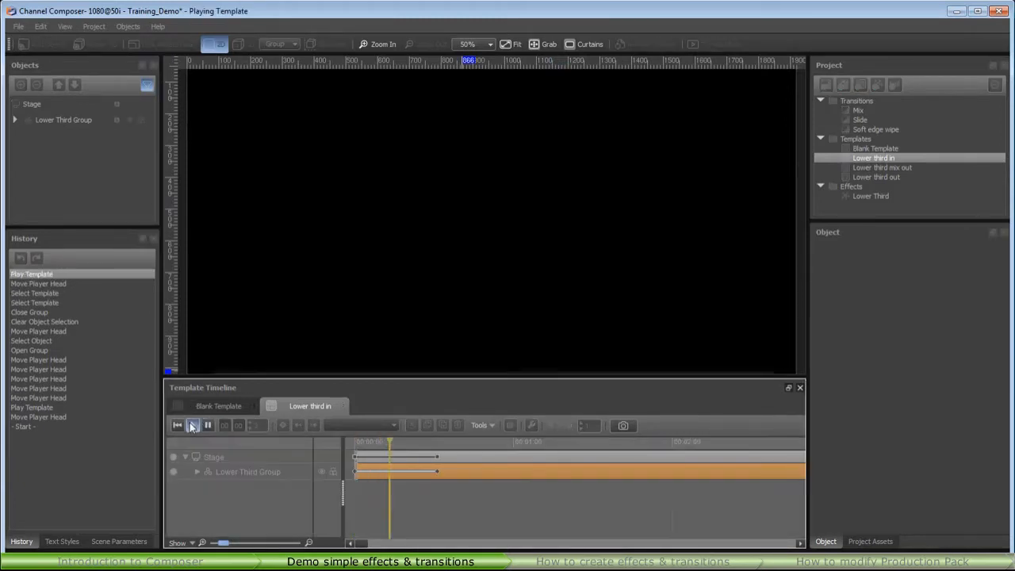
pyautogui.click(208, 426)
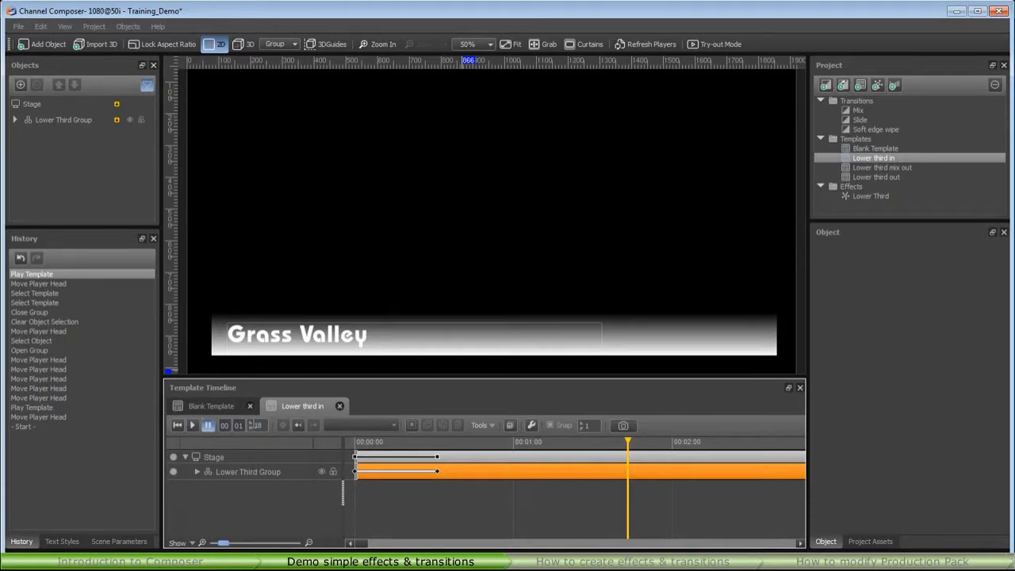
pyautogui.scroll(3, 250, 425)
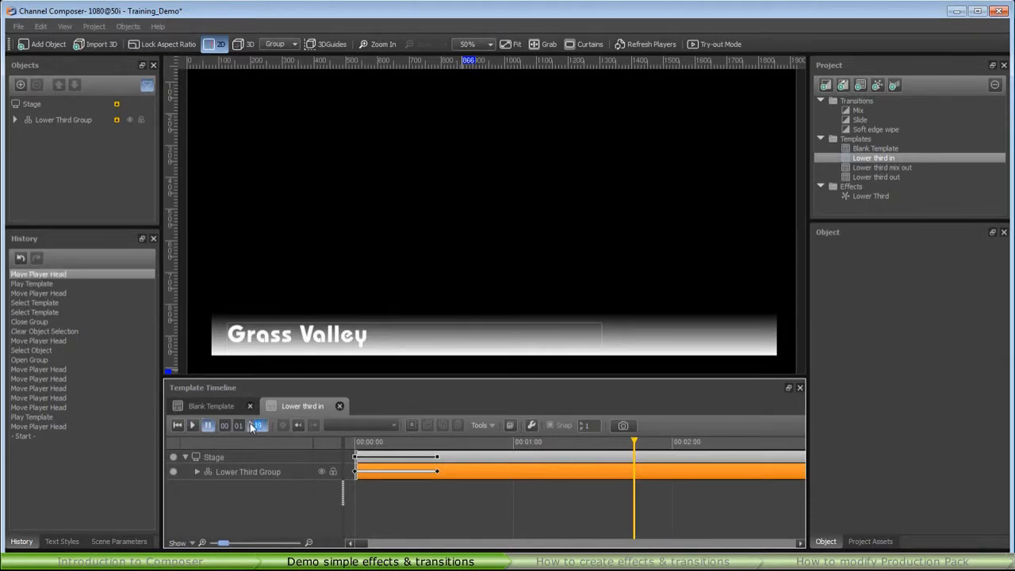
pyautogui.scroll(-3, 252, 429)
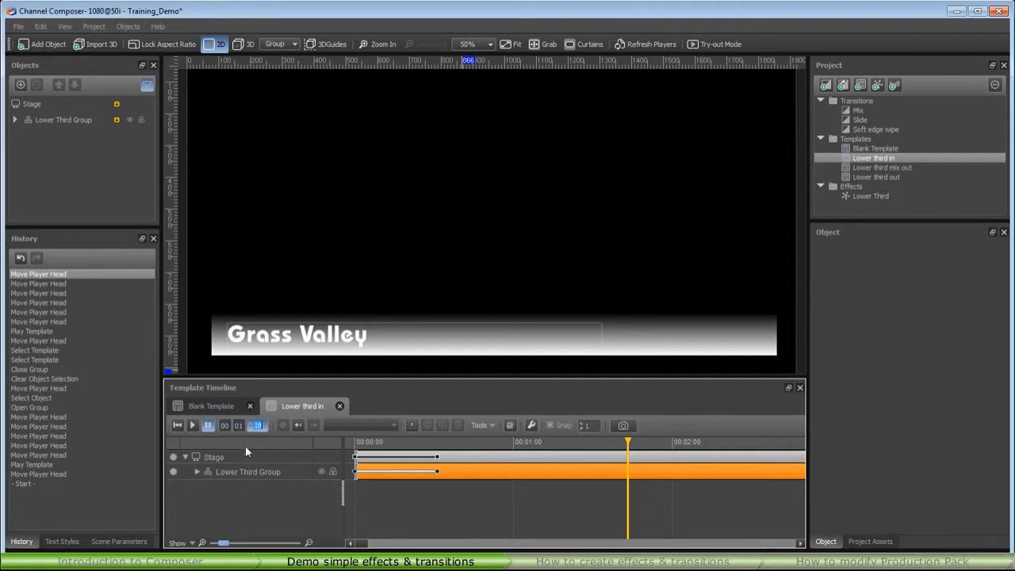
# Expand the Lower Third Group in both the timeline and the object list, and try relayering its Text object.
pyautogui.click(231, 471)
pyautogui.click(197, 471)
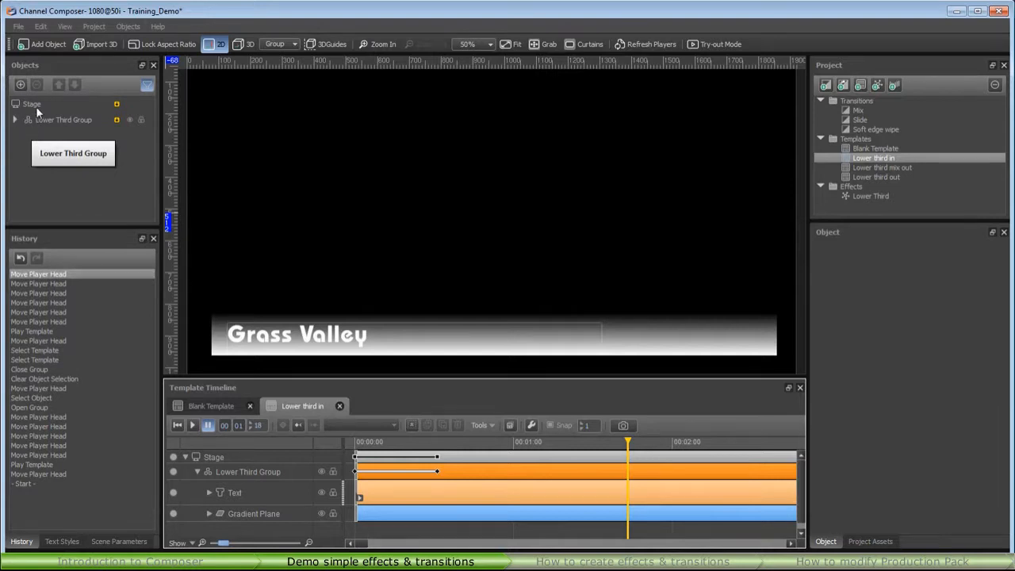
pyautogui.click(15, 120)
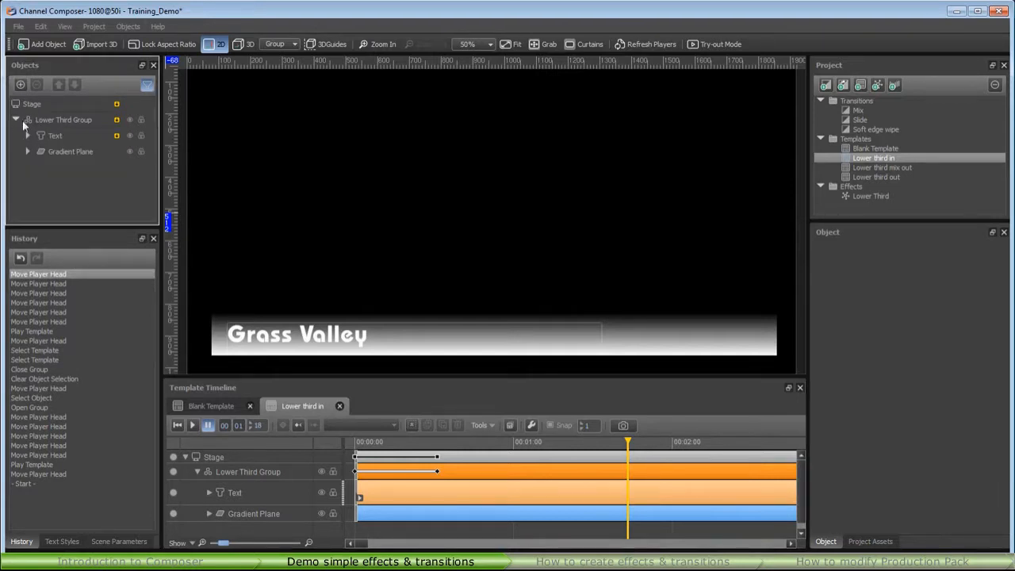
pyautogui.moveTo(64, 136); pyautogui.dragTo(89, 131)
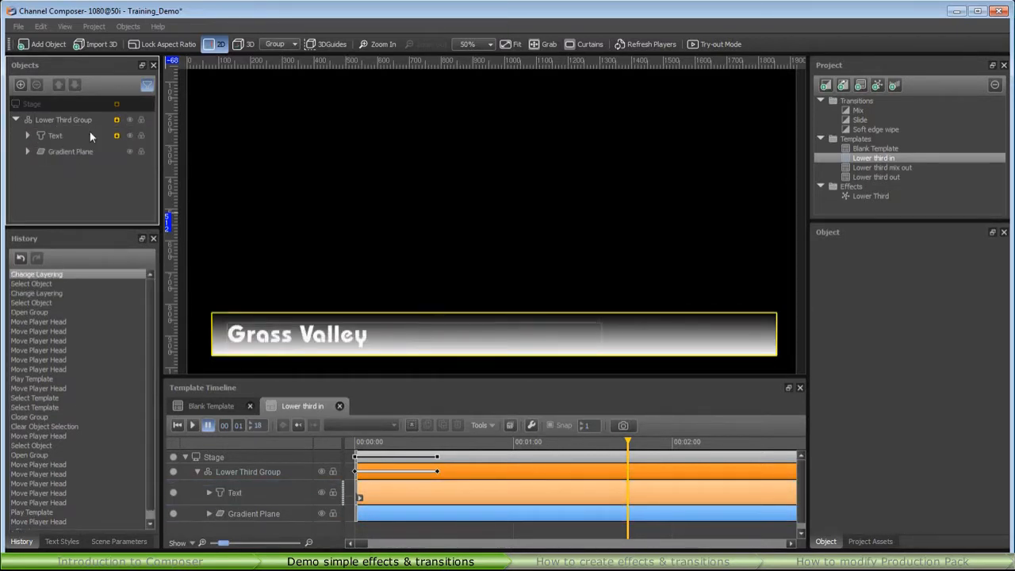
pyautogui.click(85, 174)
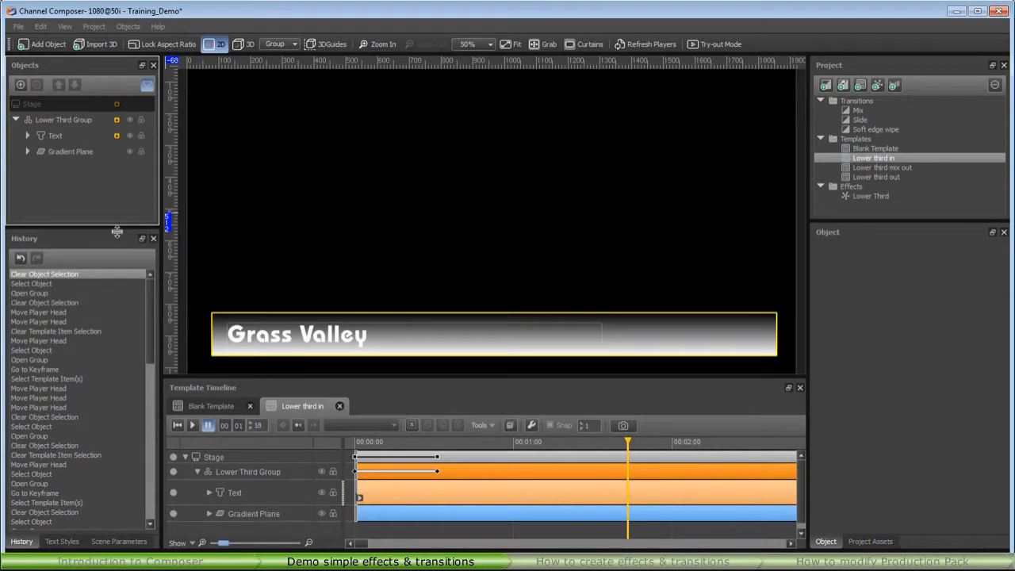
# Go to the end keyframe of the Lower Third Group and show the group's Transform properties.
pyautogui.click(404, 464)
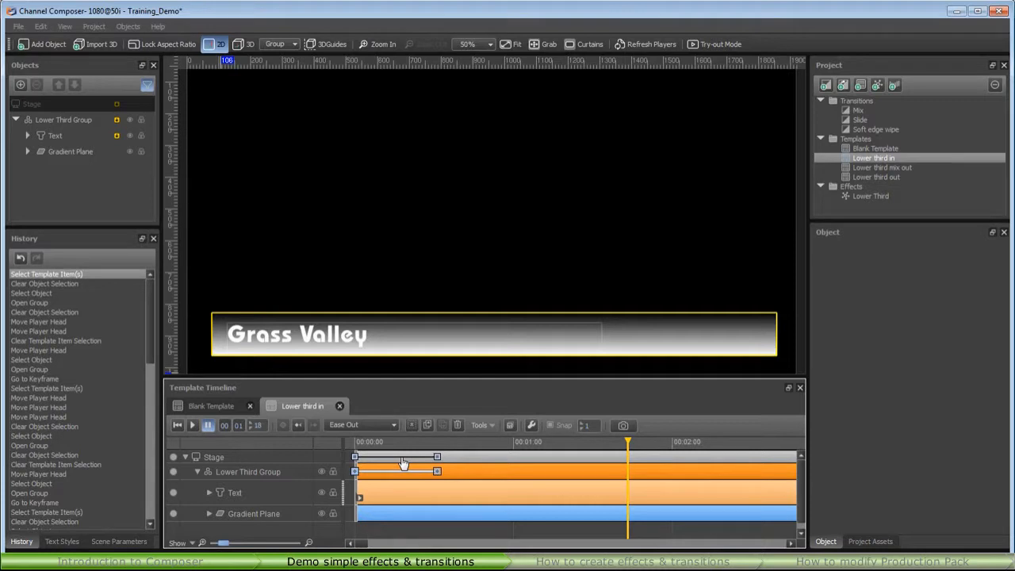
pyautogui.click(436, 471)
pyautogui.click(436, 471)
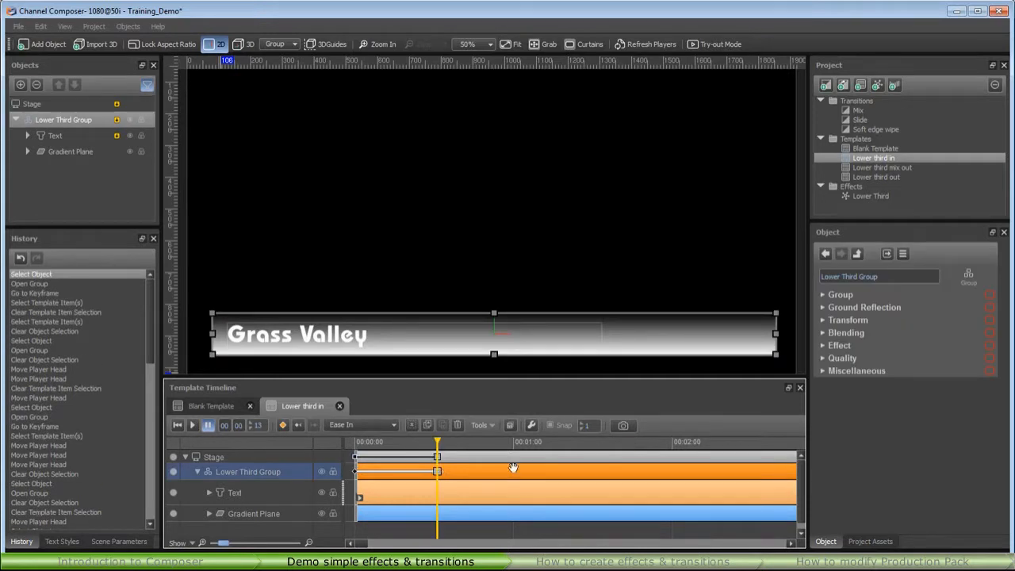
pyautogui.click(822, 320)
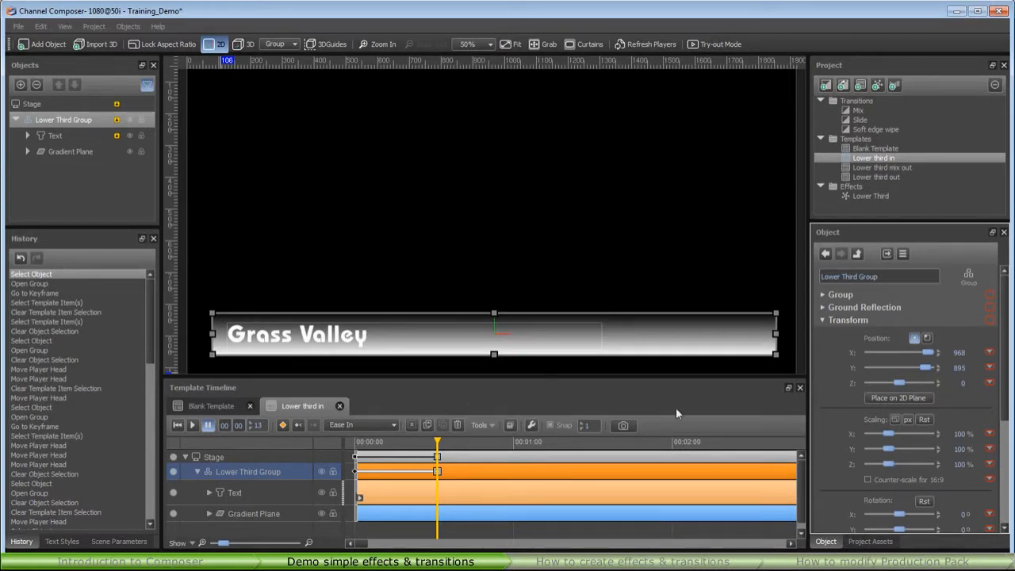
# Scrub the playhead between the Lower Third Group's two keyframes to examine how its Y position animates.
pyautogui.click(413, 444)
pyautogui.click(402, 445)
pyautogui.click(380, 445)
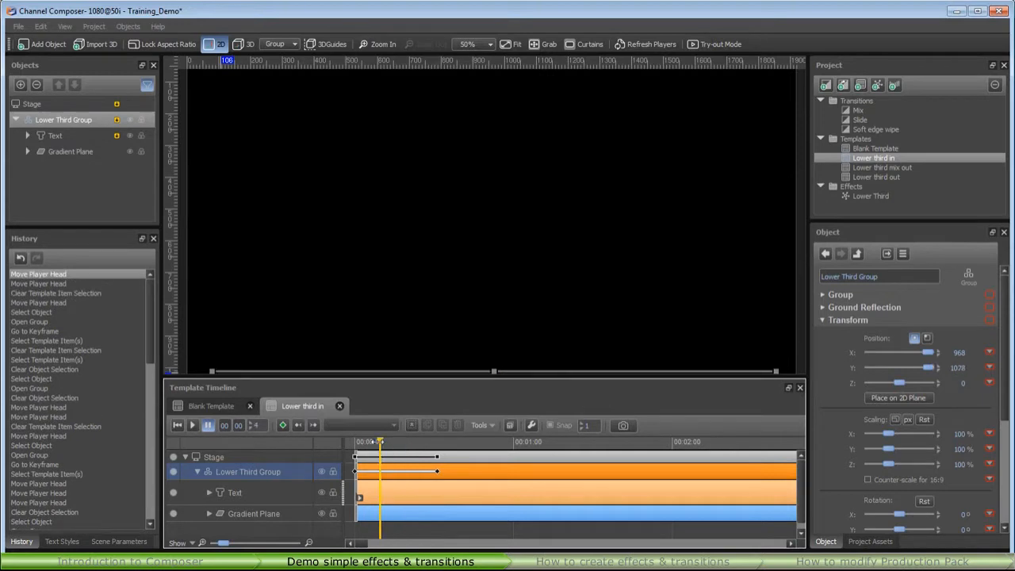
pyautogui.click(415, 446)
pyautogui.click(400, 445)
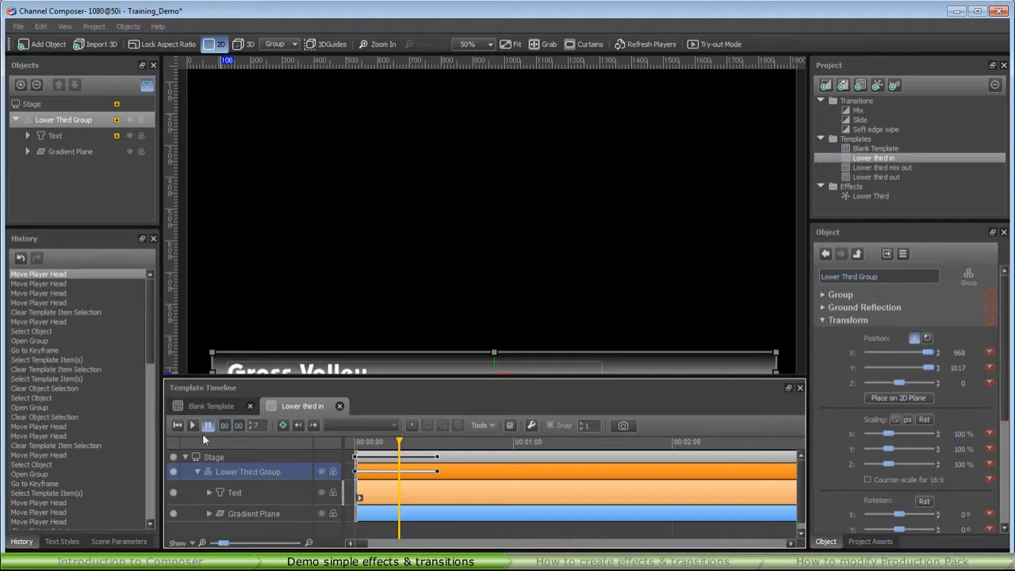
# Check the property keyframe options for the group's X position and go to the Lower Third Group's first keyframe.
pyautogui.click(281, 426)
pyautogui.rightClick(990, 352)
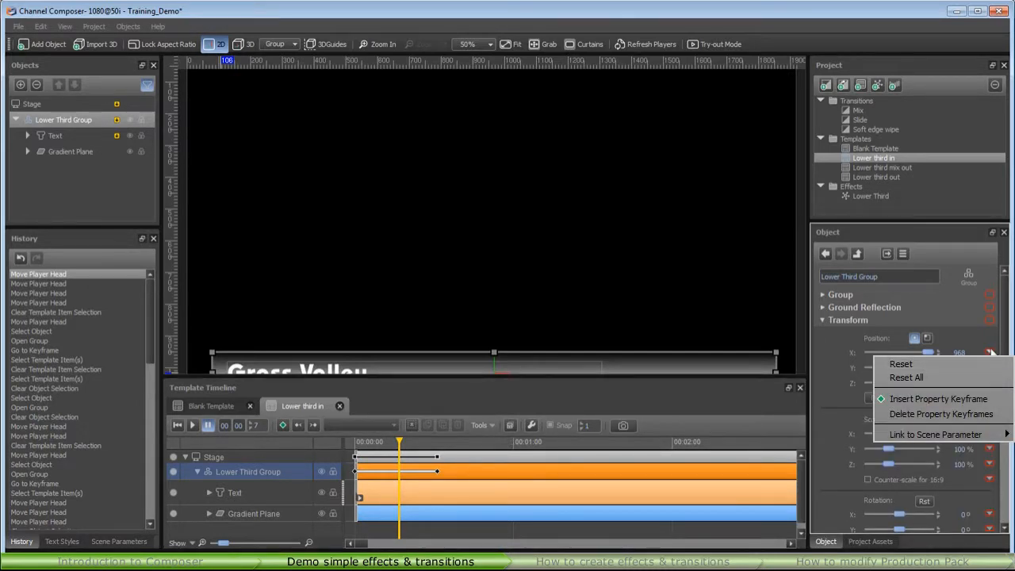
pyautogui.click(355, 471)
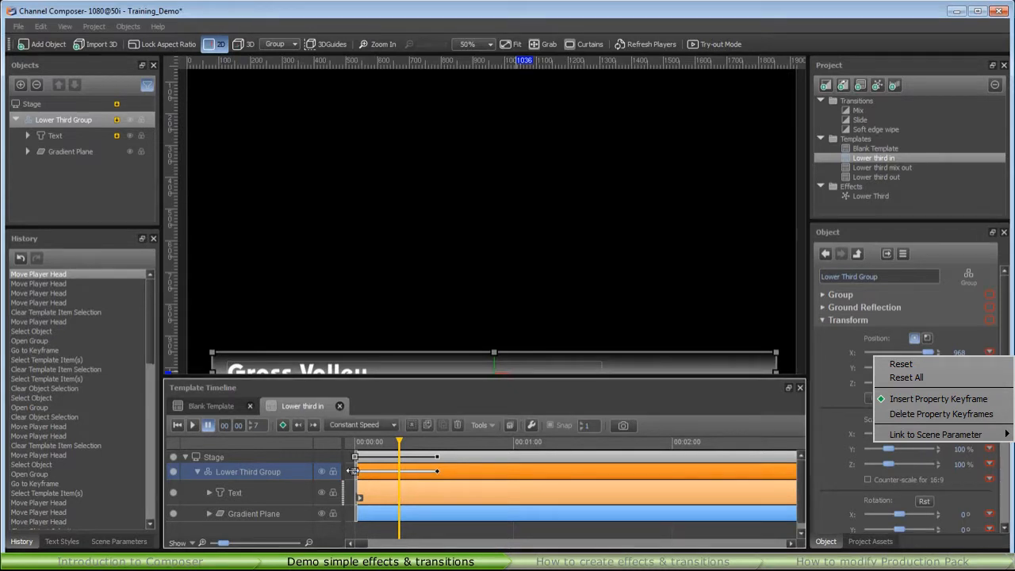
pyautogui.click(350, 471)
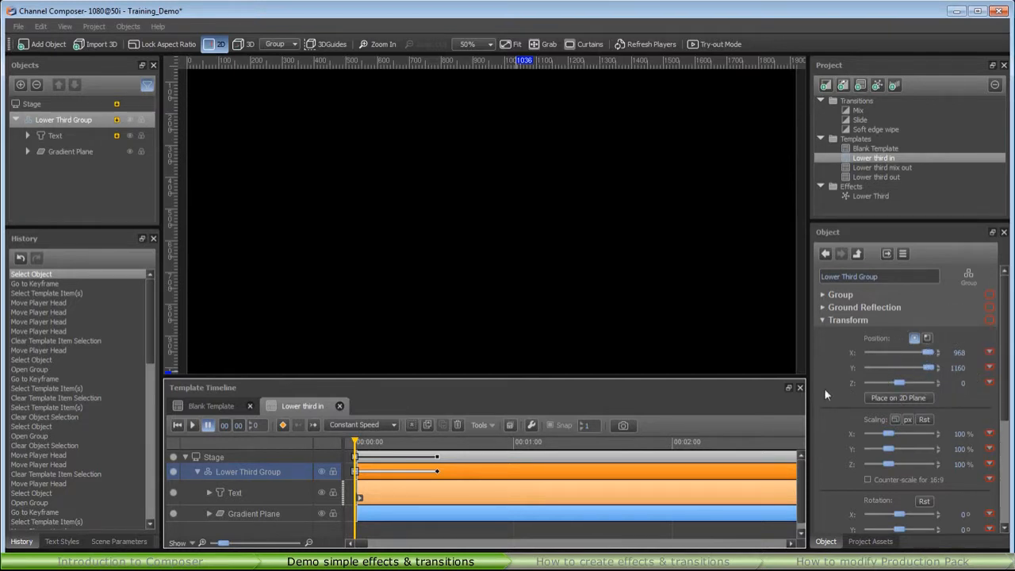
# Try moving the Lower Third Group up to Y position 391 at its end keyframe.
pyautogui.click(317, 425)
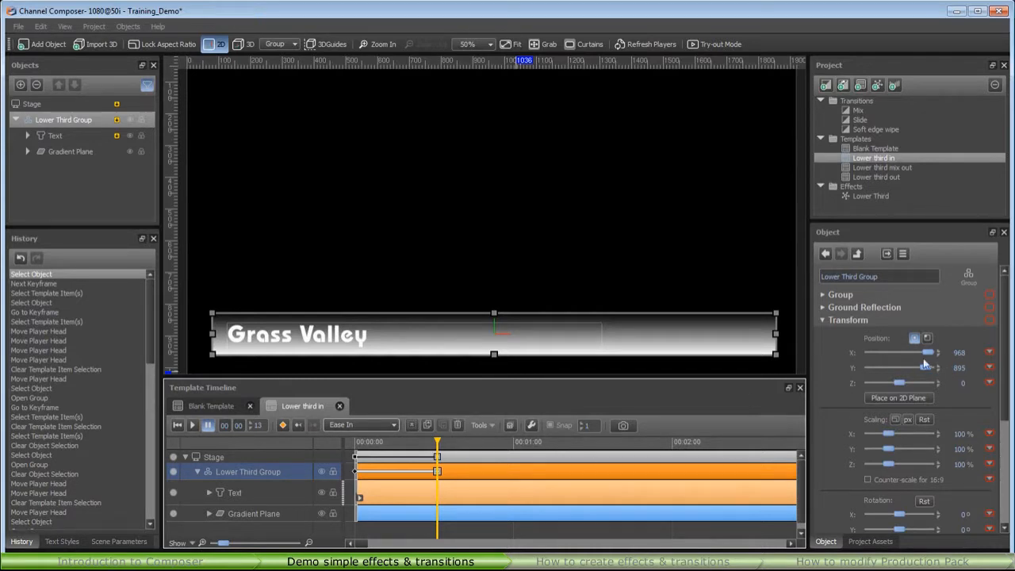
pyautogui.moveTo(925, 367); pyautogui.dragTo(909, 371)
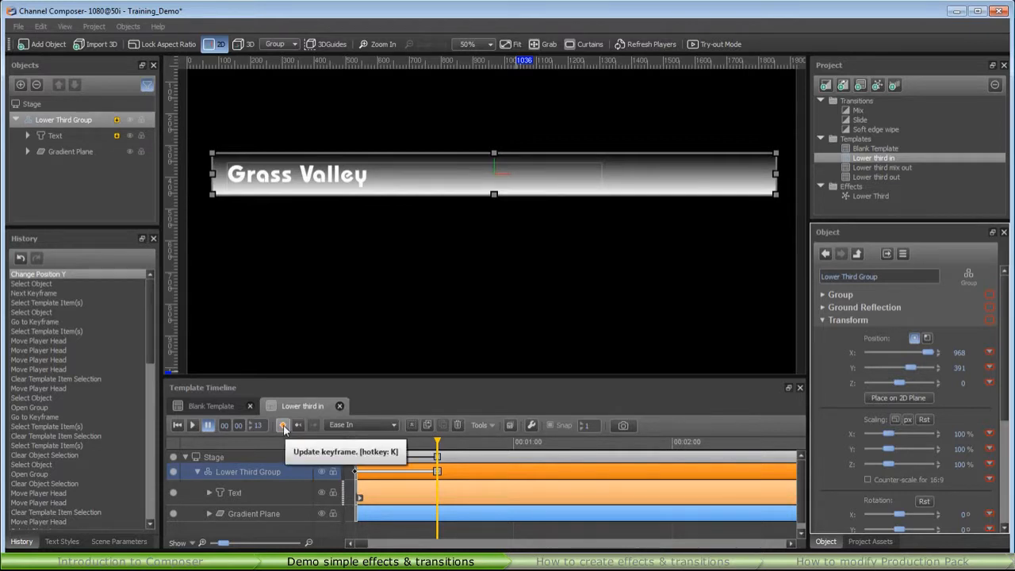
pyautogui.click(282, 425)
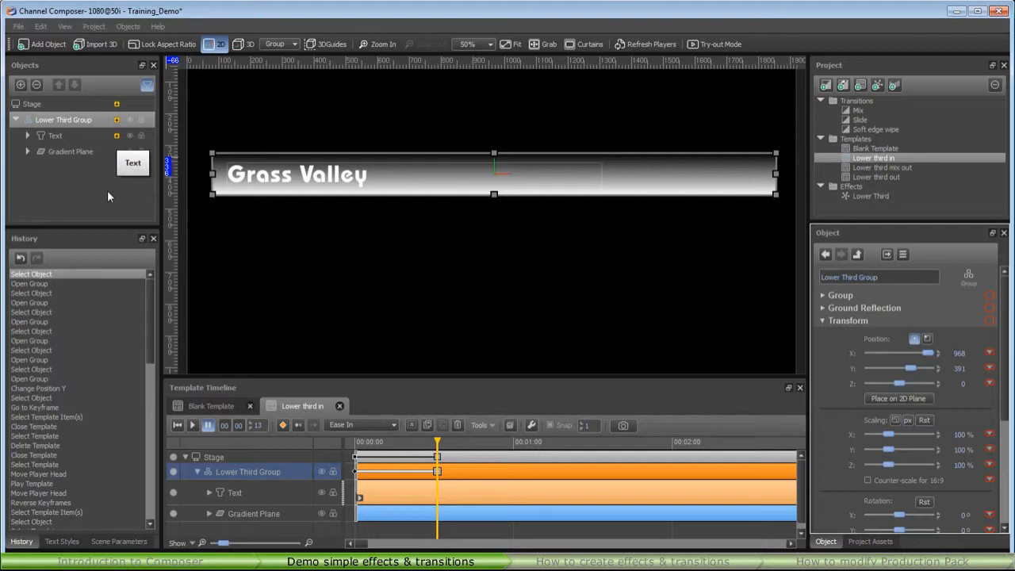
# Check the scene parameter link options for the Text object's text content, and reselect the Lower Third Group.
pyautogui.click(275, 497)
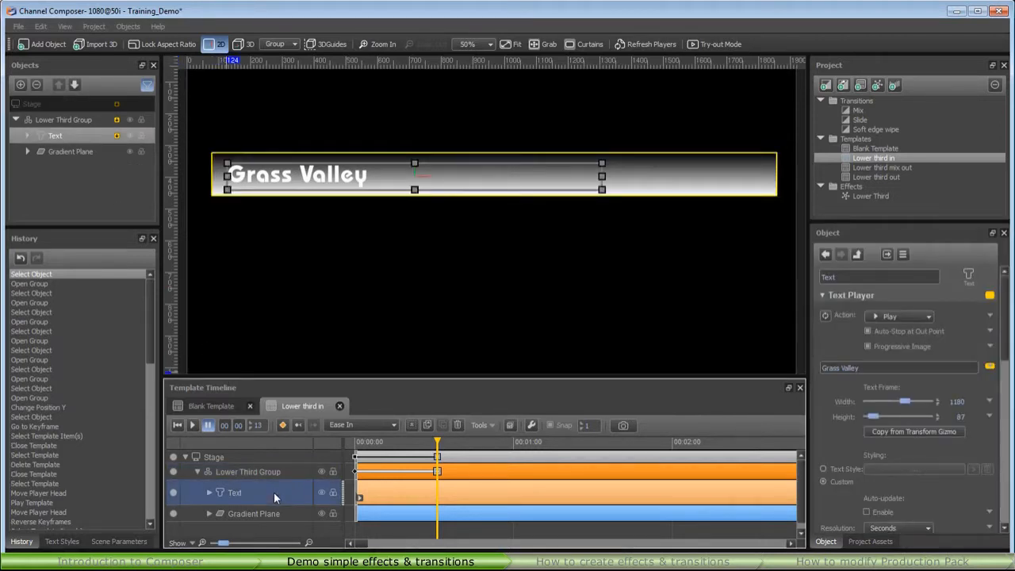
pyautogui.click(990, 369)
pyautogui.click(989, 299)
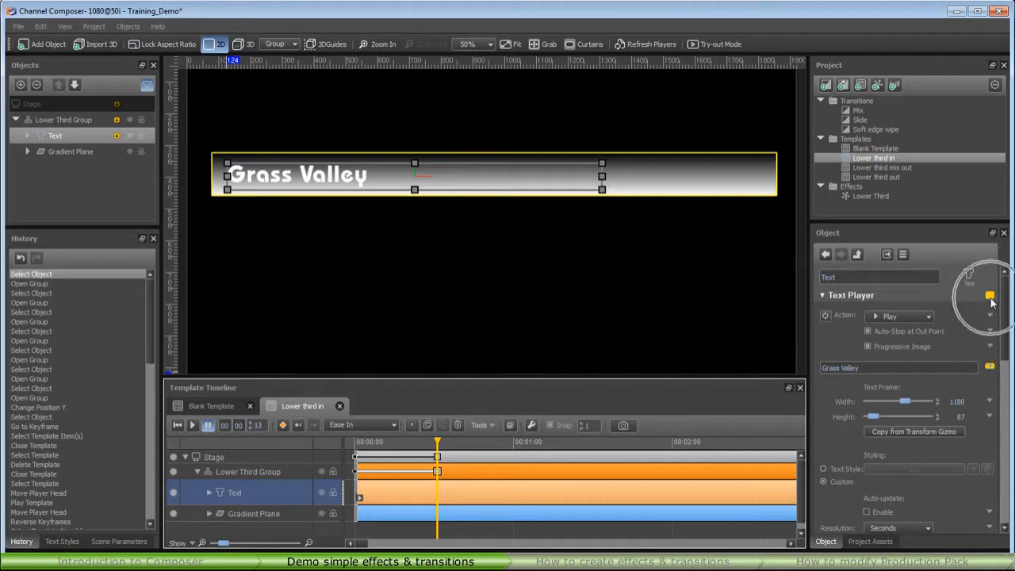
pyautogui.rightClick(989, 368)
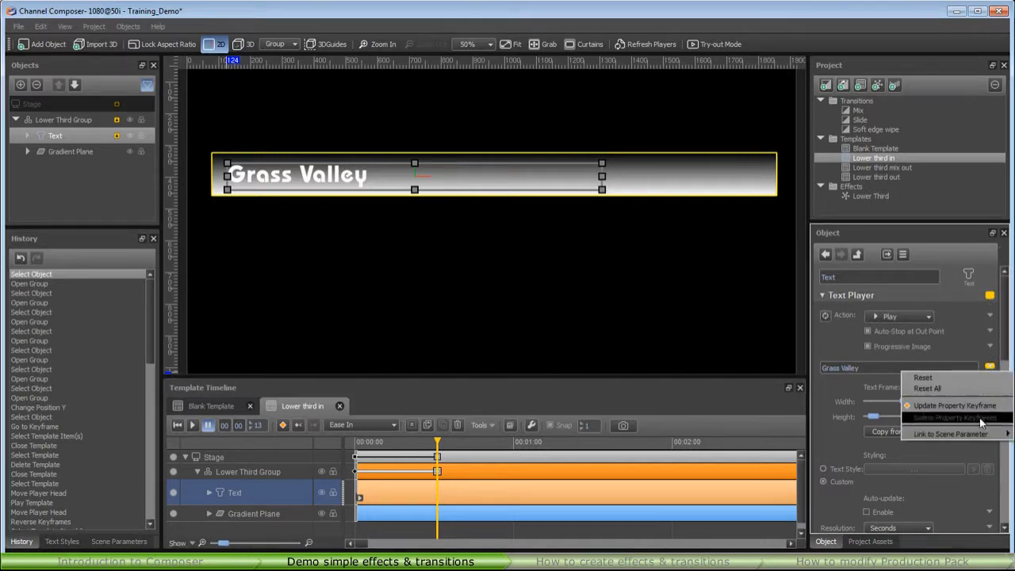
pyautogui.moveTo(972, 433)
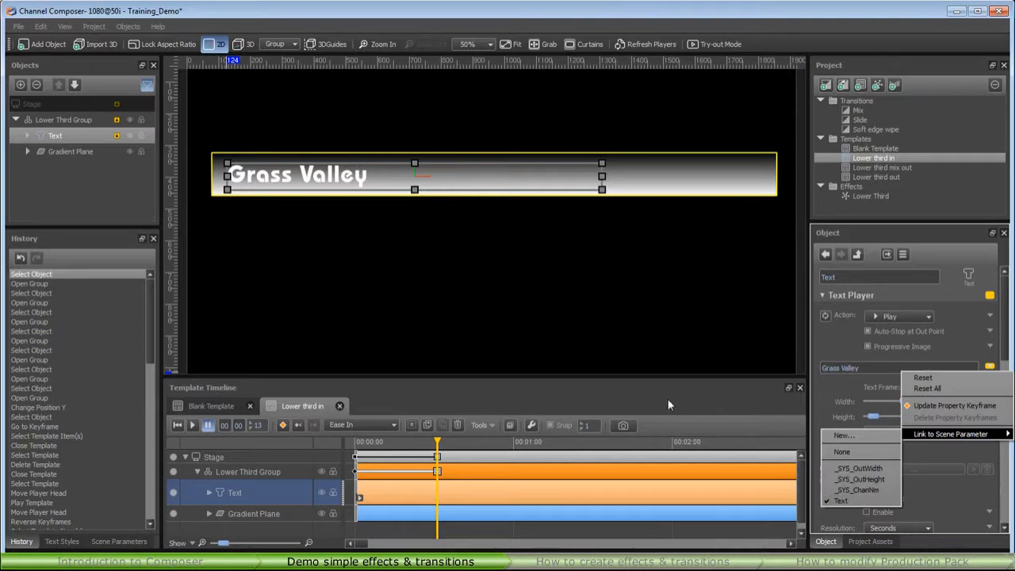
pyautogui.click(507, 393)
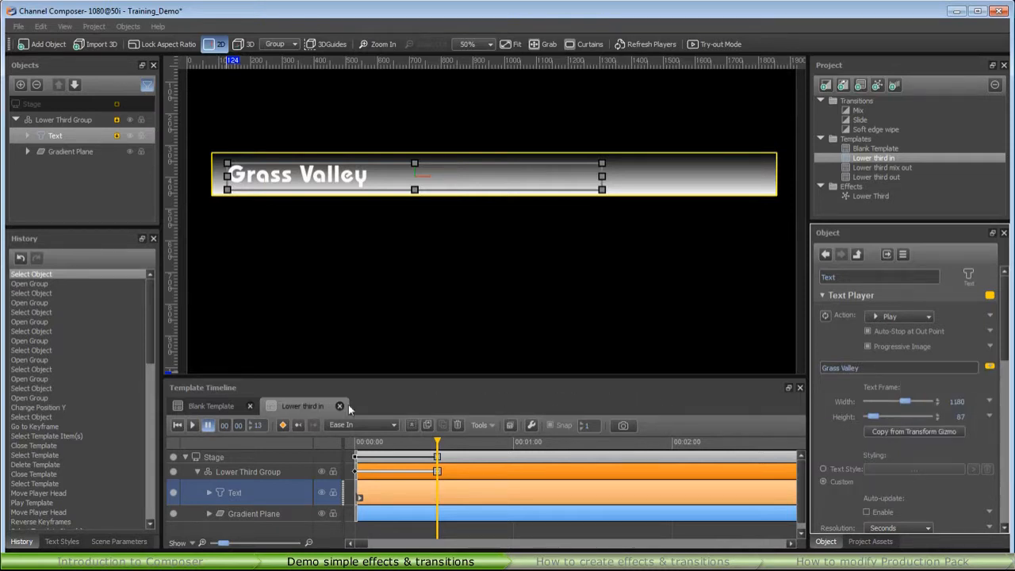
pyautogui.click(253, 470)
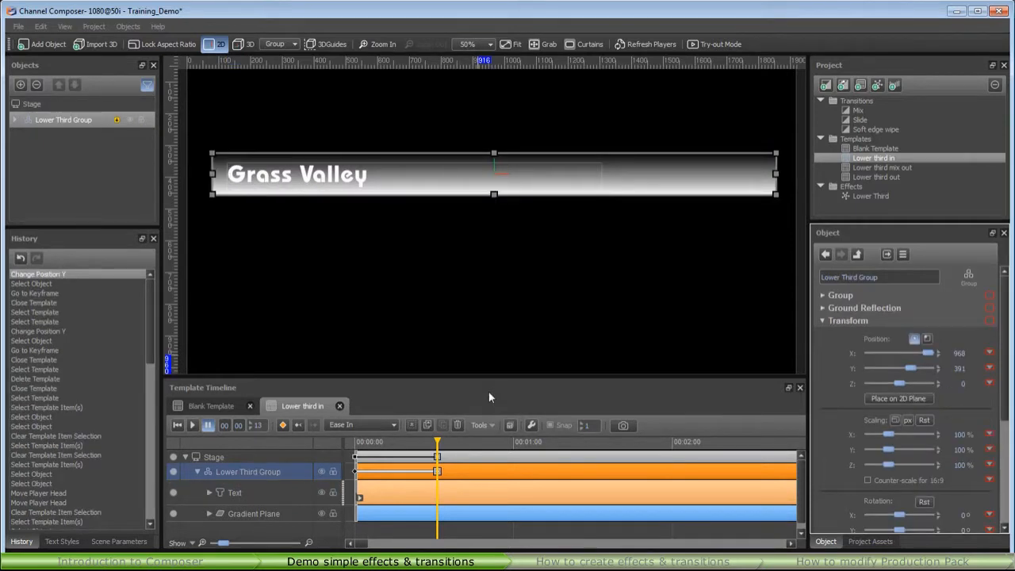
# Open the Lower third out template, play its animation and rewind it to the start.
pyautogui.click(876, 177)
pyautogui.doubleClick(876, 177)
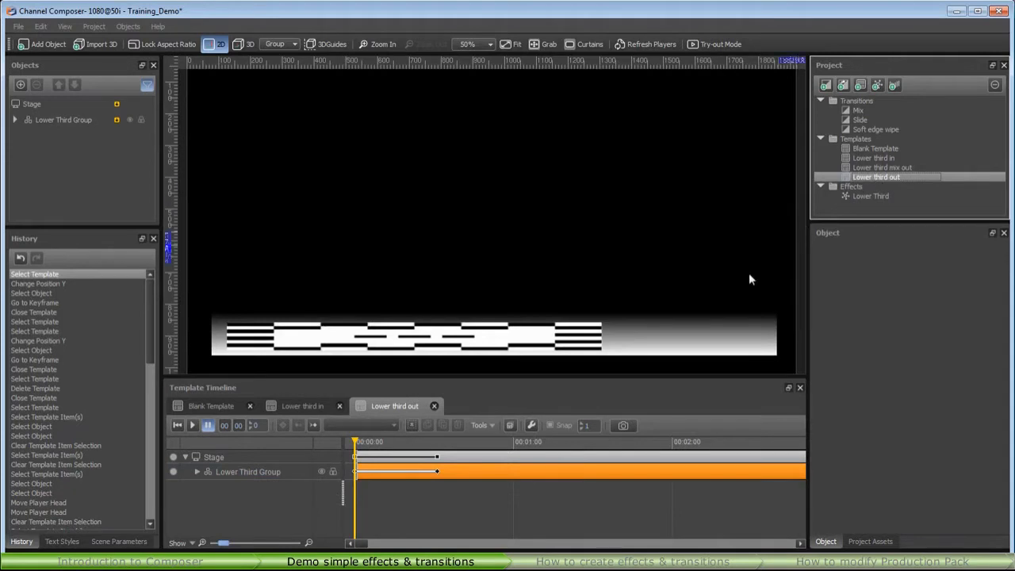
pyautogui.click(191, 426)
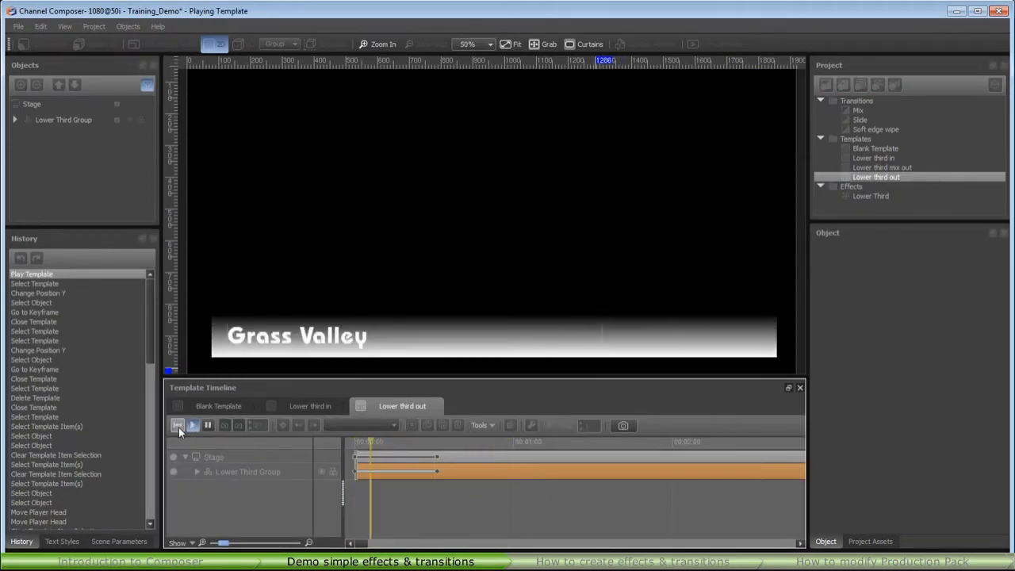
pyautogui.click(211, 427)
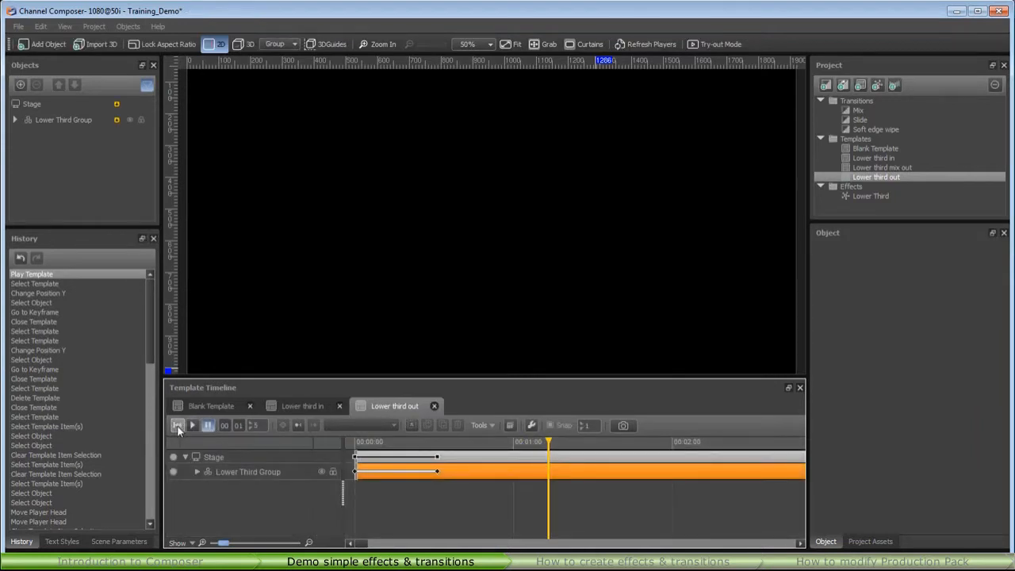
pyautogui.click(177, 425)
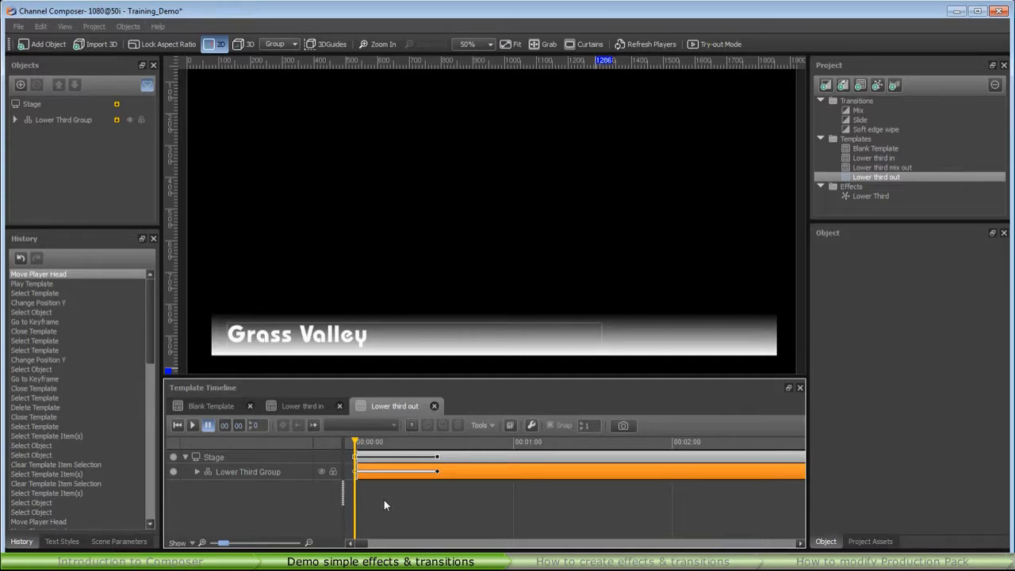
# Return to the Lower third in template and duplicate it.
pyautogui.click(292, 406)
pyautogui.click(454, 478)
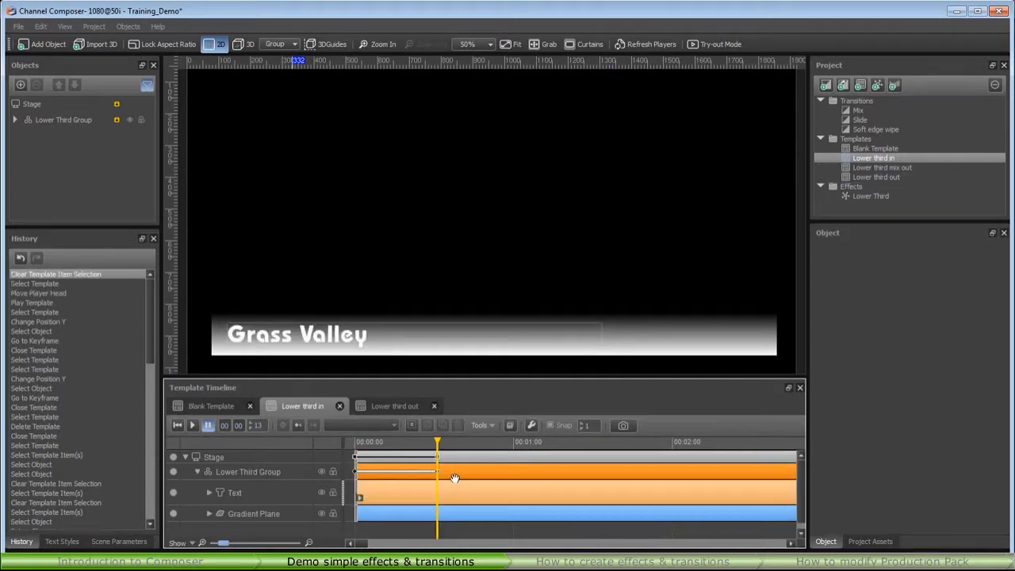
pyautogui.click(510, 425)
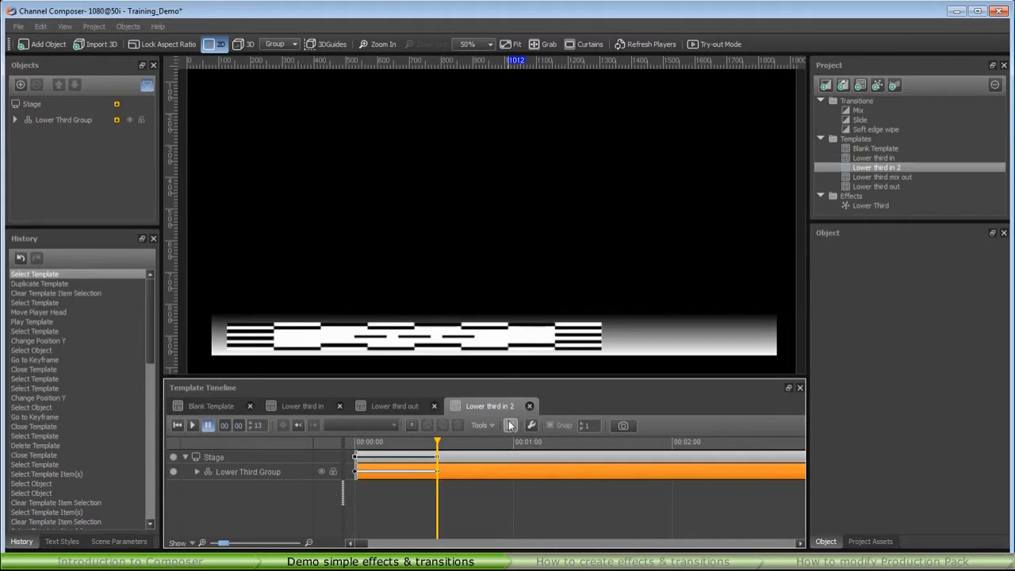
# Select all of the Lower Third Group's keyframes in the duplicated template and reverse them.
pyautogui.rightClick(436, 470)
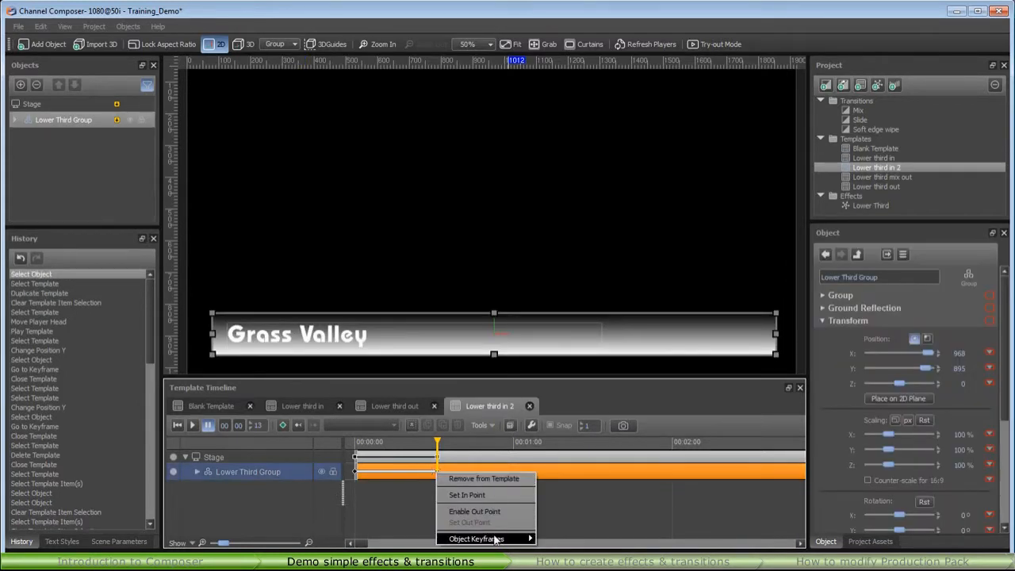
pyautogui.moveTo(501, 541)
pyautogui.moveTo(560, 542)
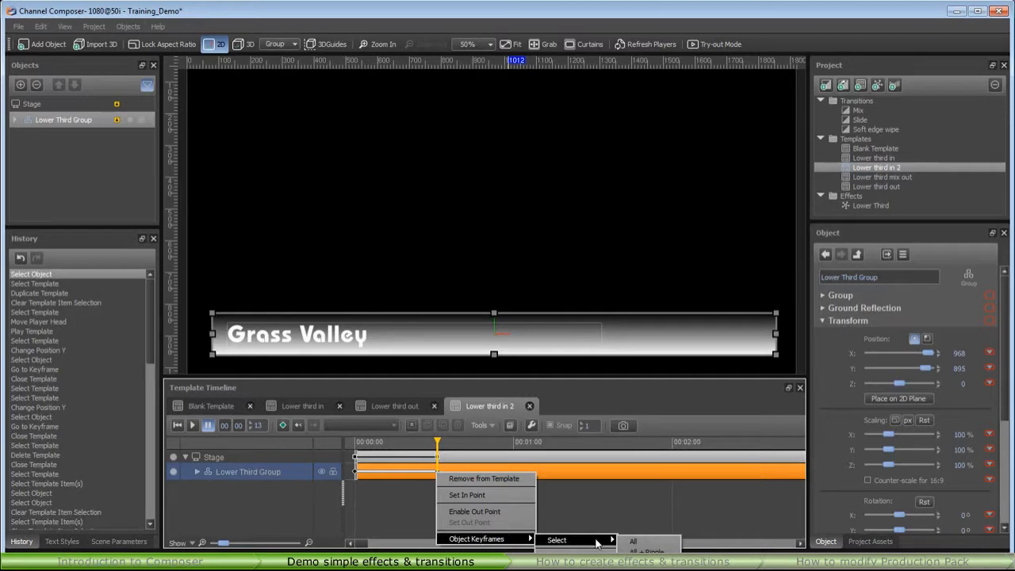
pyautogui.click(643, 543)
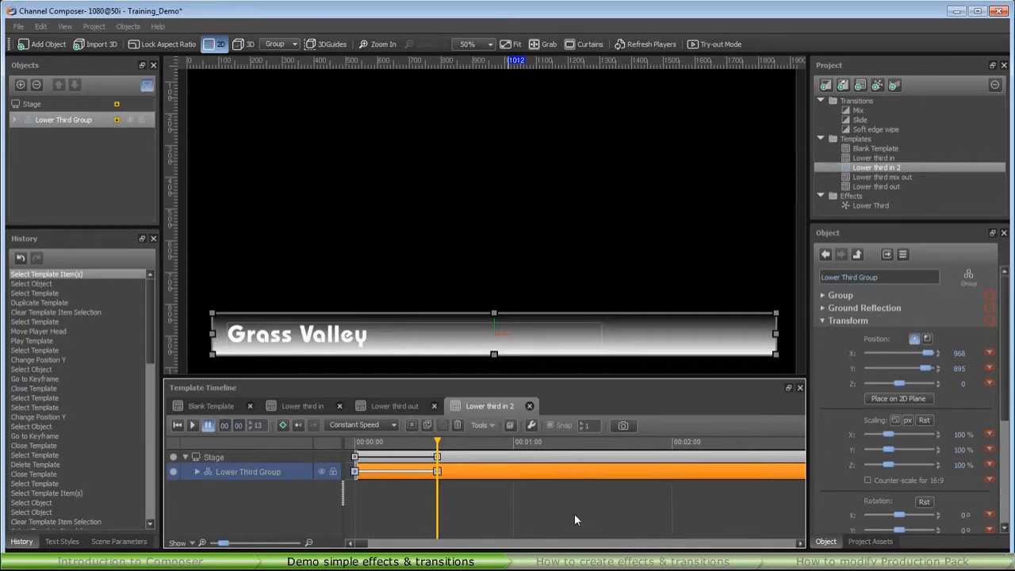
pyautogui.click(493, 425)
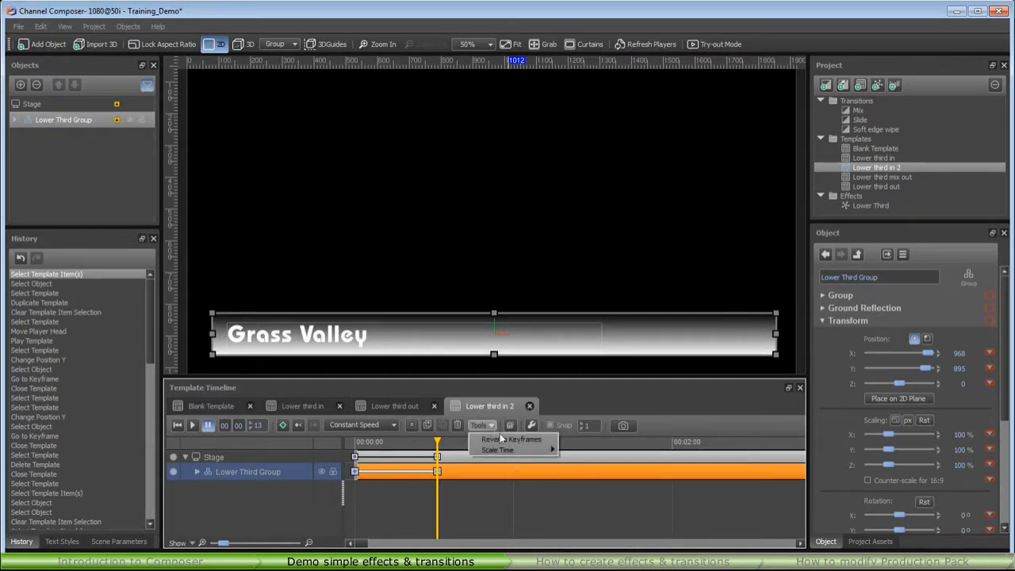
pyautogui.click(502, 439)
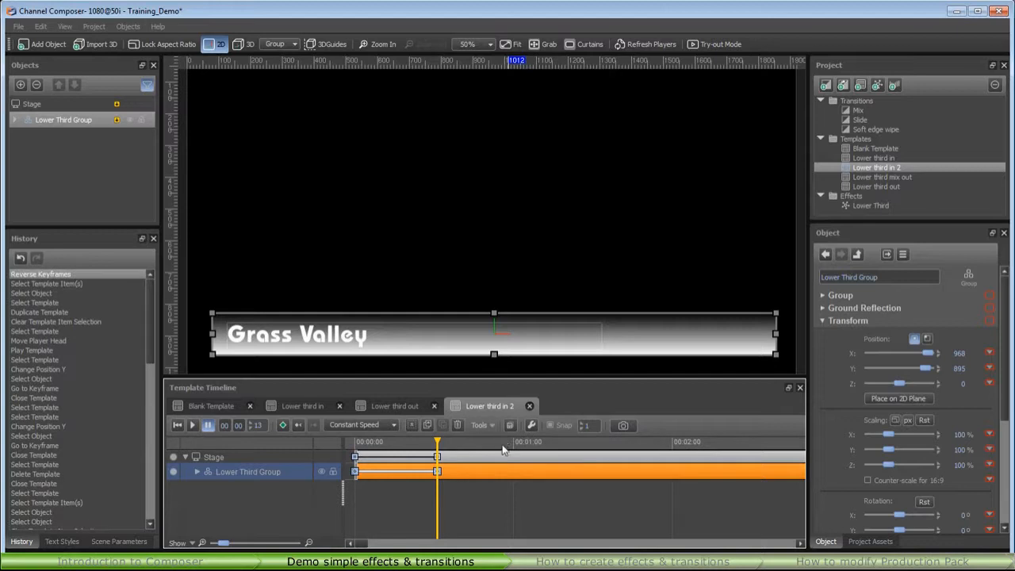
# Play the Lower third in 2 template from its start to preview the reversed animation, and rewind it.
pyautogui.click(177, 425)
pyautogui.click(191, 425)
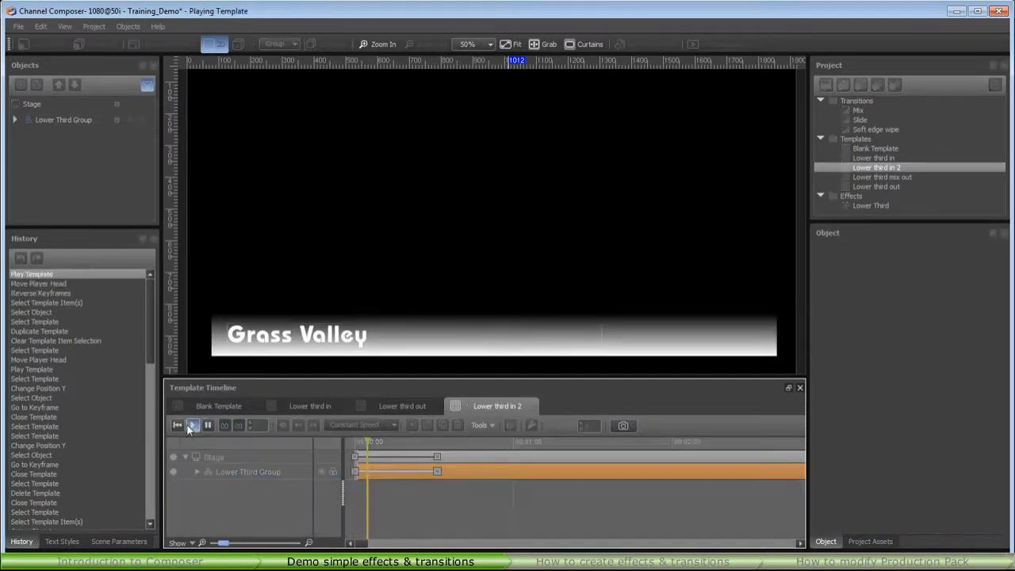
pyautogui.click(178, 425)
pyautogui.click(208, 425)
pyautogui.click(177, 425)
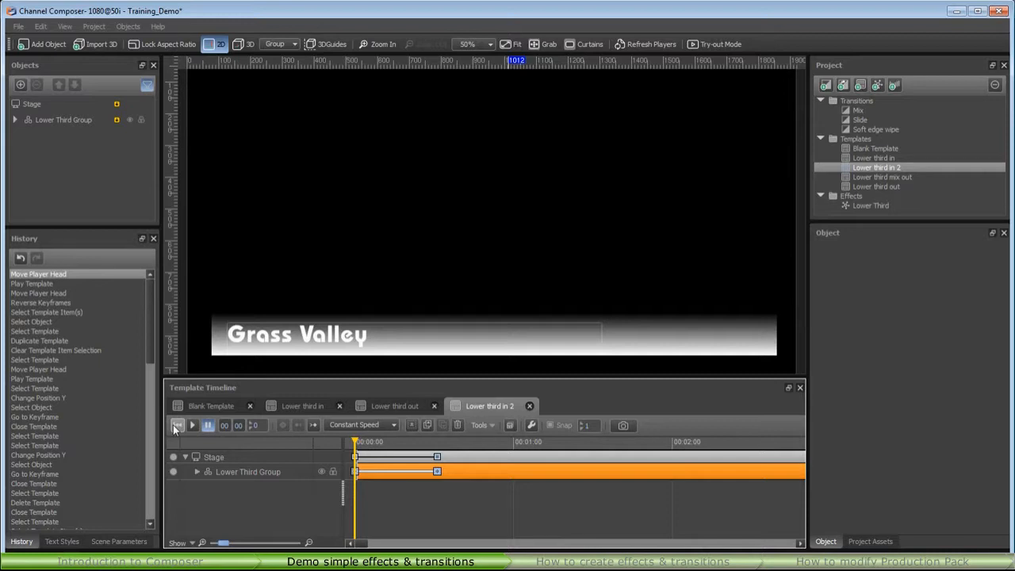
pyautogui.click(113, 140)
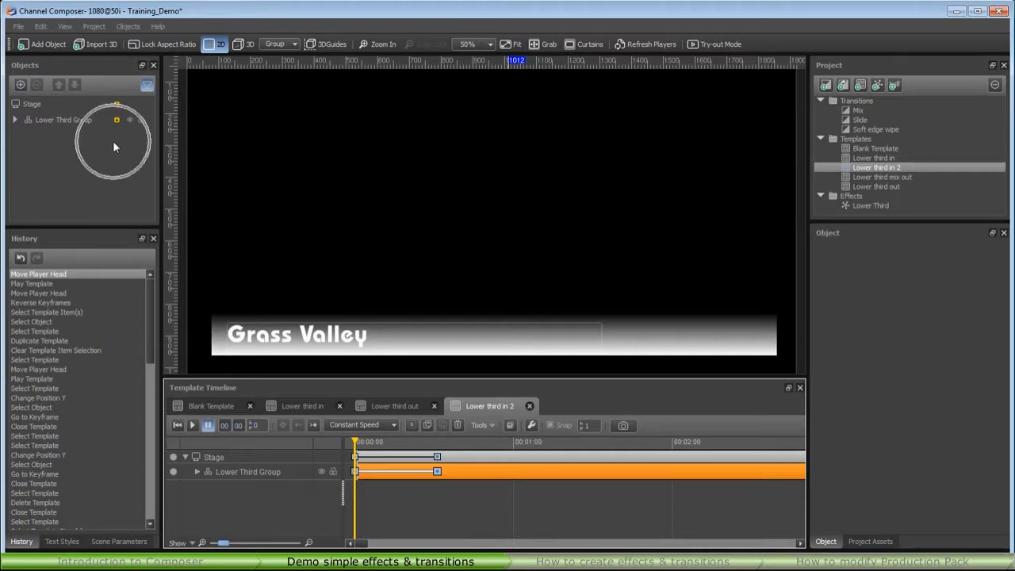
pyautogui.click(148, 84)
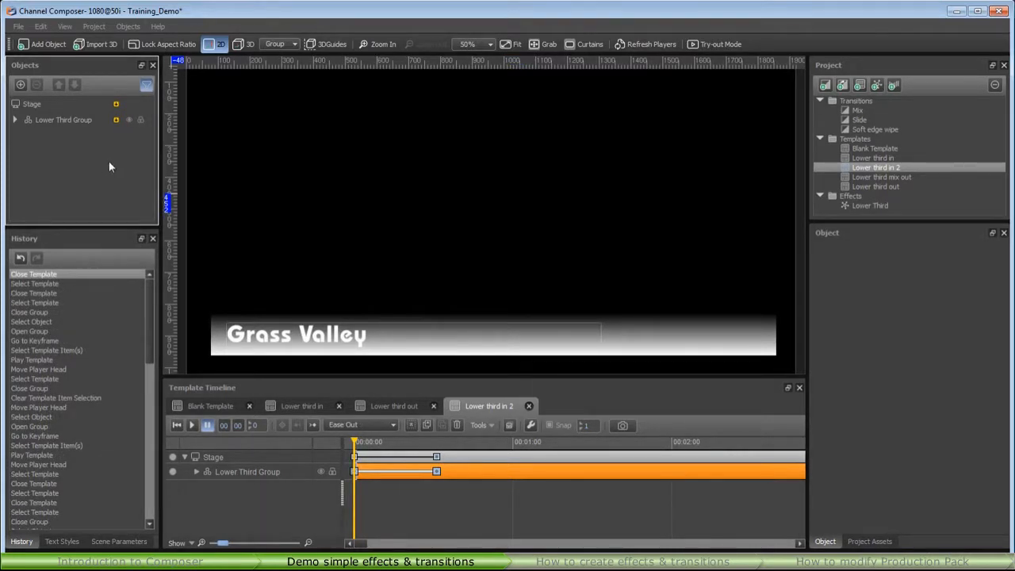
# Open the Mix transition and expand its ipa-mixer in the timeline to show the front and back planes.
pyautogui.doubleClick(846, 111)
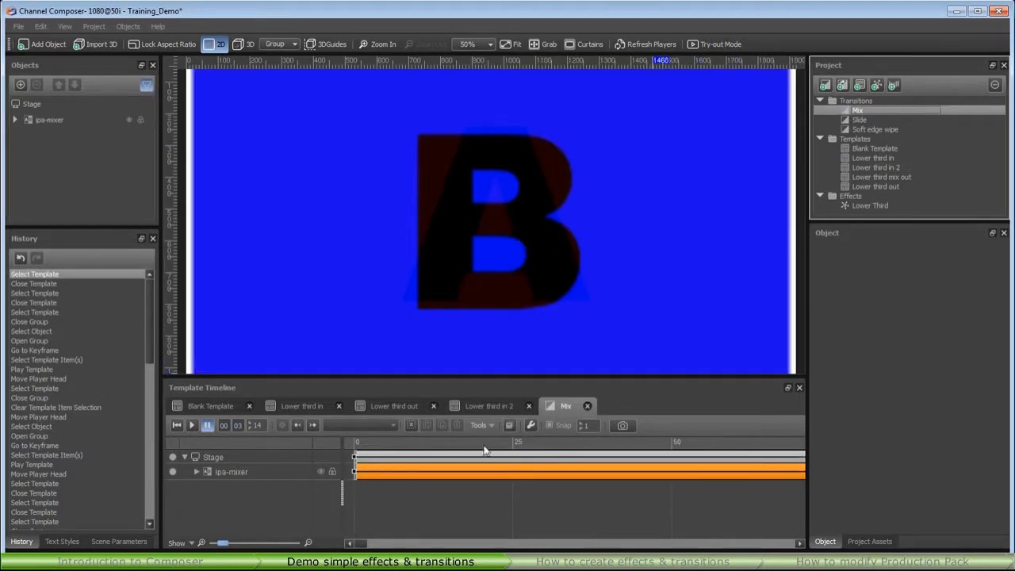
pyautogui.click(253, 470)
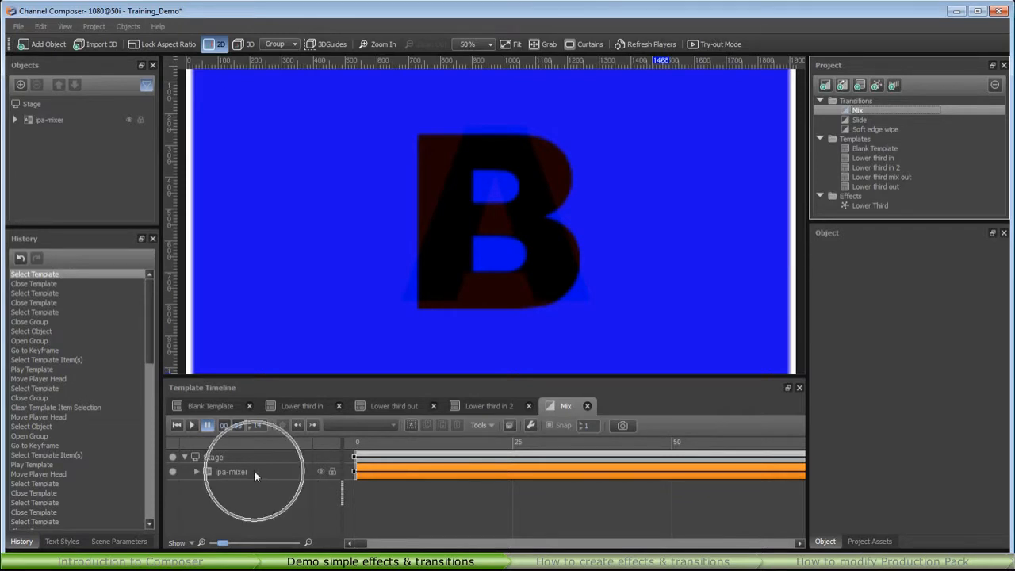
pyautogui.click(199, 470)
pyautogui.click(195, 471)
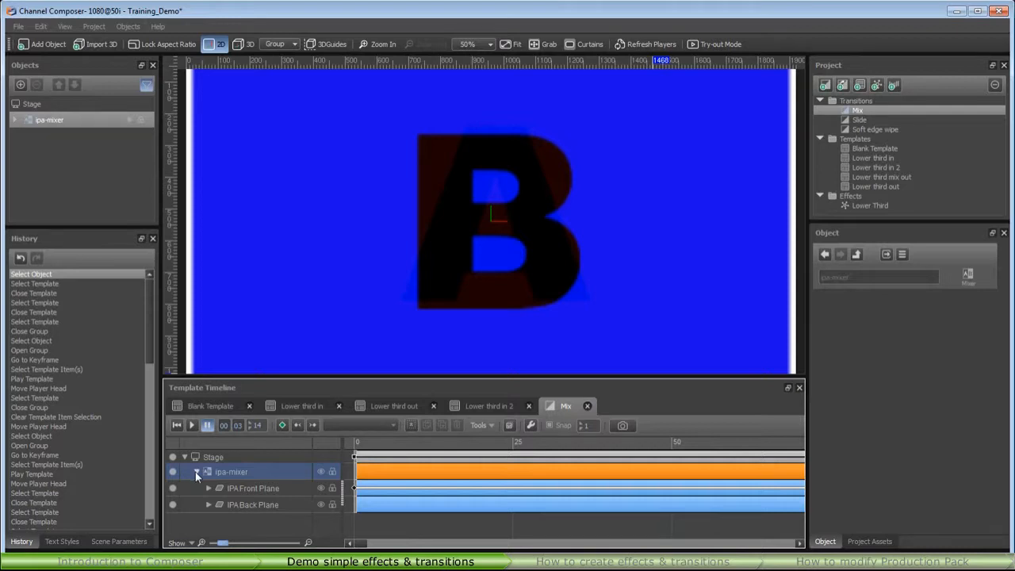
pyautogui.moveTo(223, 543); pyautogui.dragTo(228, 544)
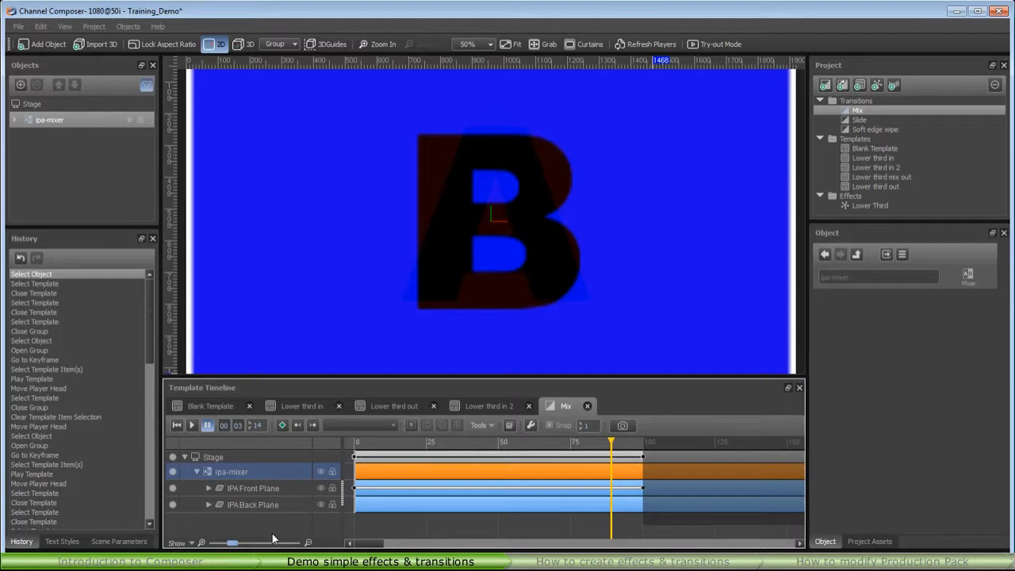
# Play the Mix transition from its start to preview the mix from A to B, and pause it.
pyautogui.click(176, 425)
pyautogui.click(191, 424)
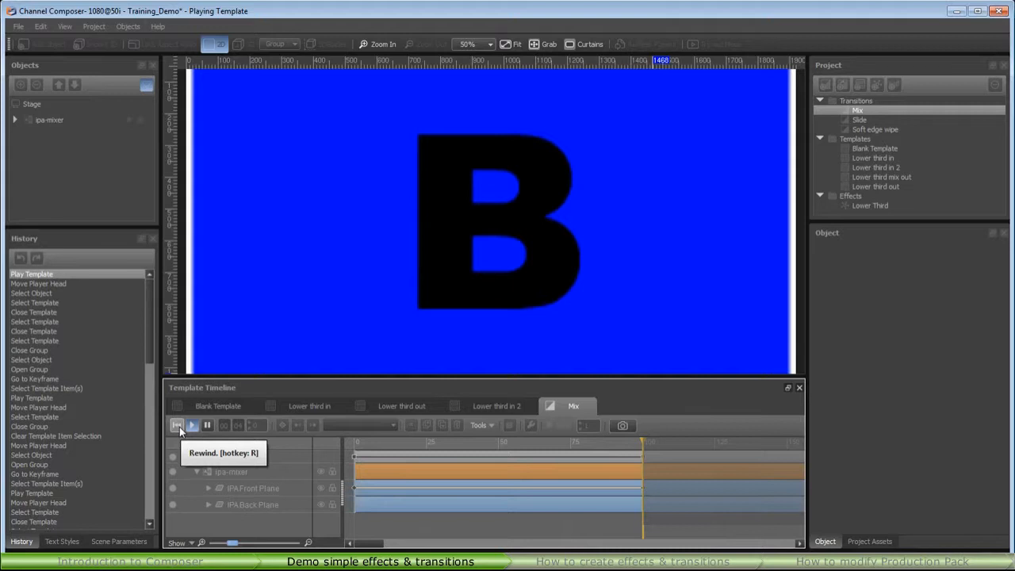
pyautogui.click(180, 426)
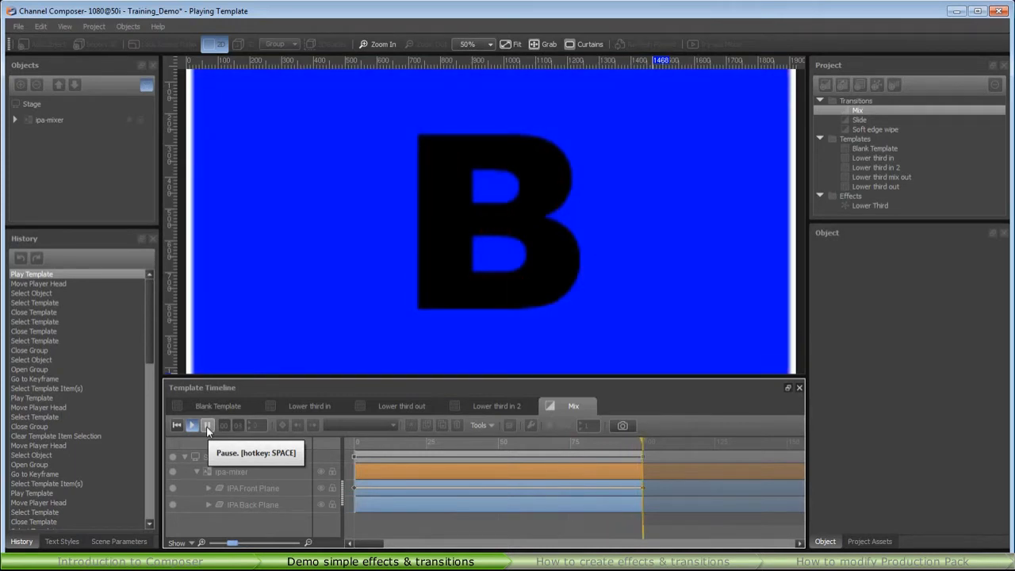
pyautogui.click(207, 428)
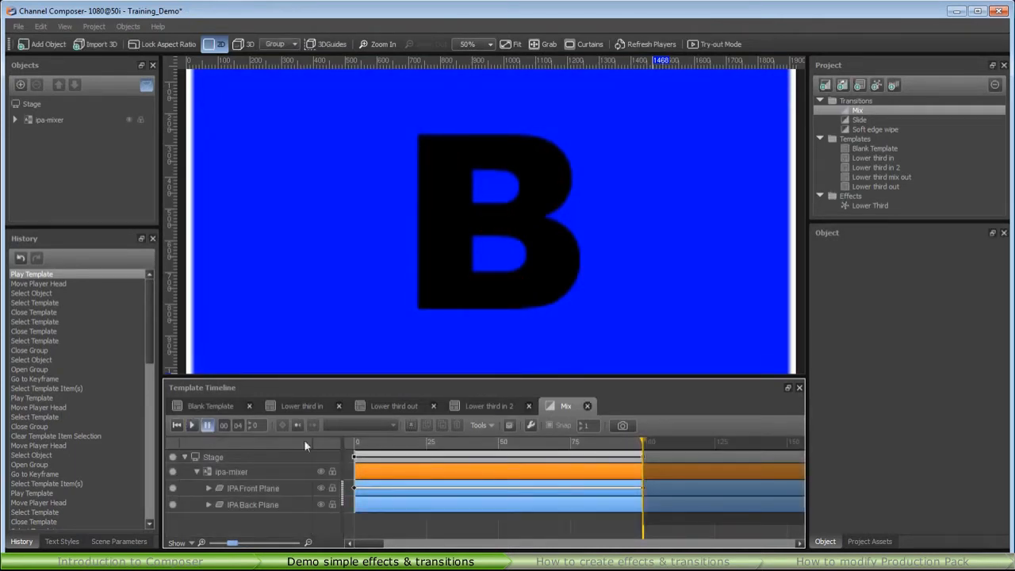
# Go to the IPA Front Plane's end keyframe, collapse its Transform properties and scrub the timeline to examine its Blending opacity.
pyautogui.click(643, 489)
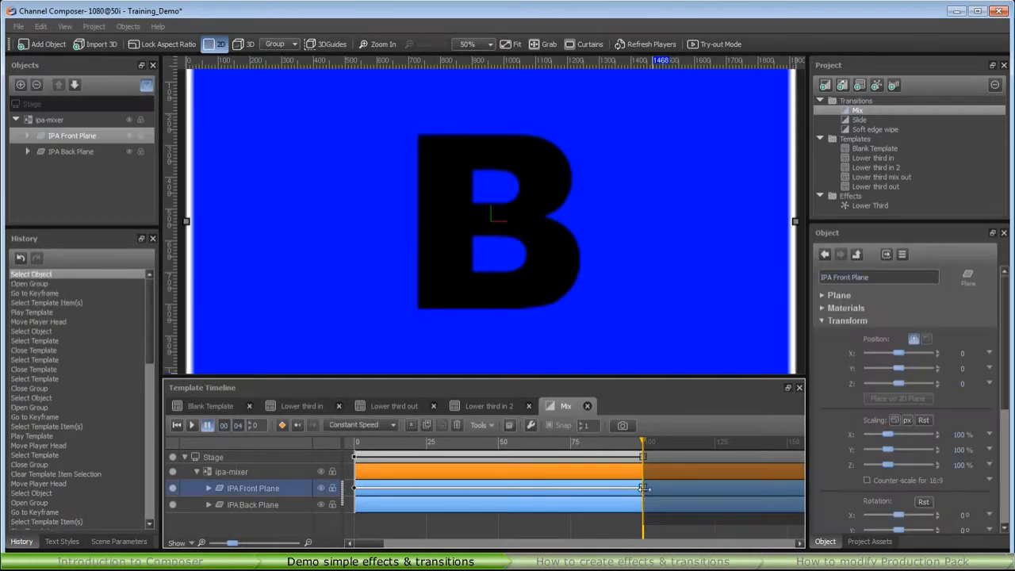
pyautogui.click(823, 321)
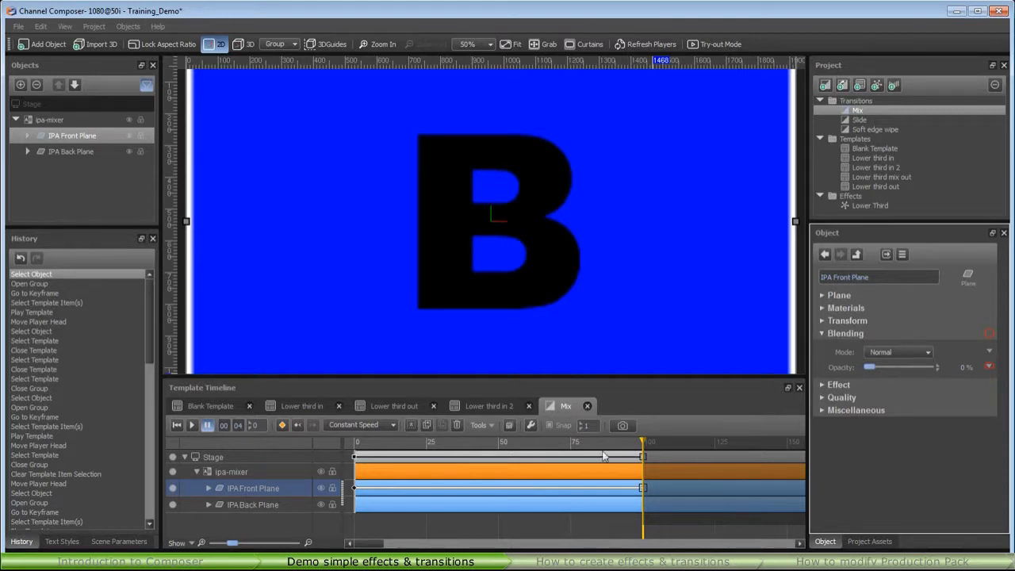
pyautogui.click(369, 449)
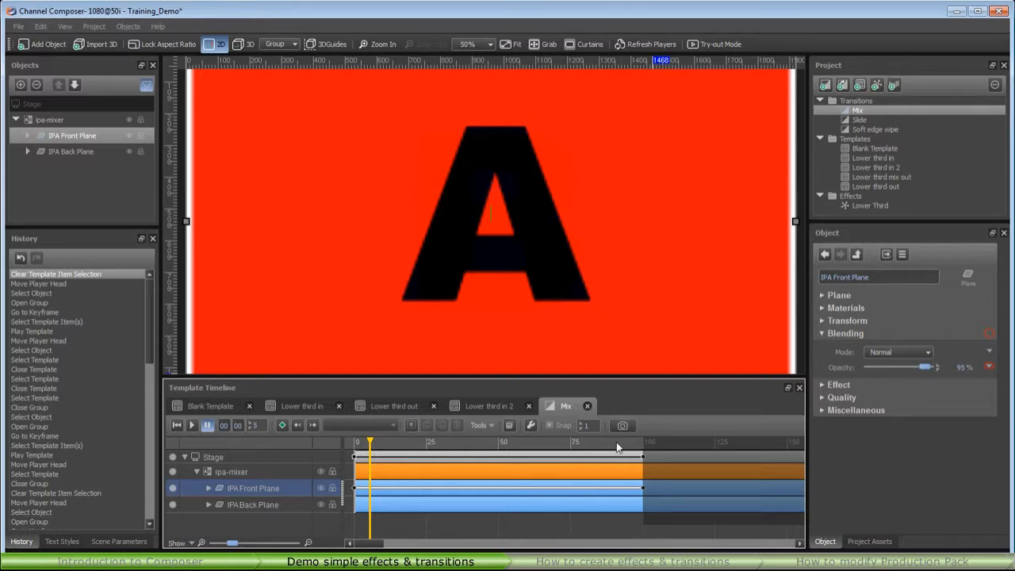
# Open the Slide transition and play it to preview B sliding over A, and pause it.
pyautogui.doubleClick(856, 119)
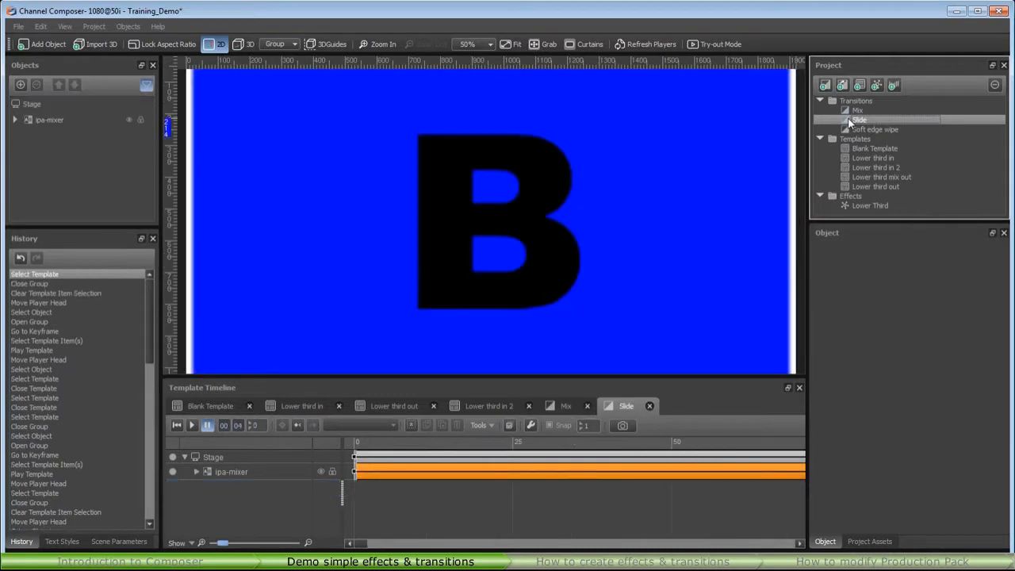
pyautogui.click(190, 426)
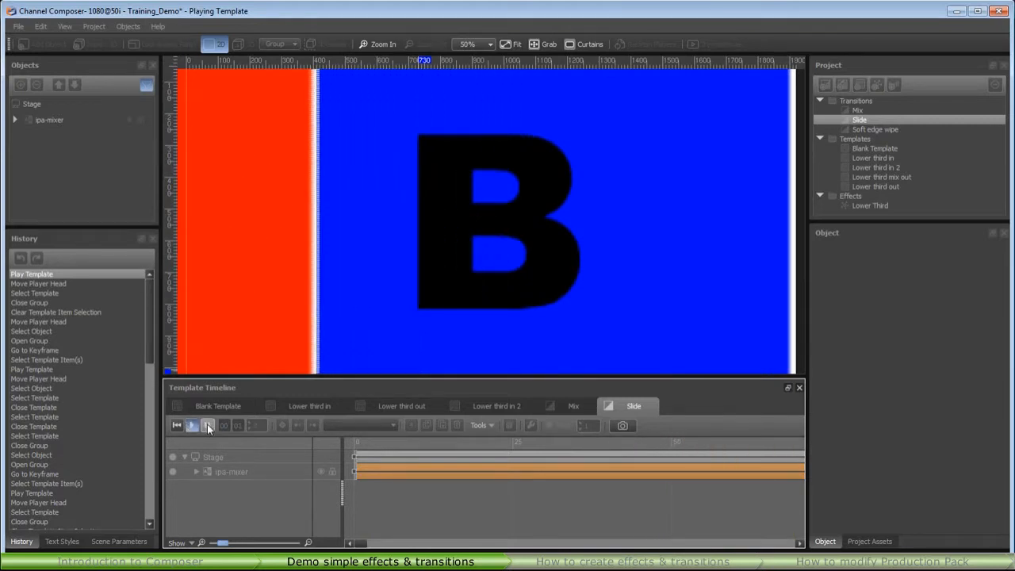
pyautogui.click(208, 426)
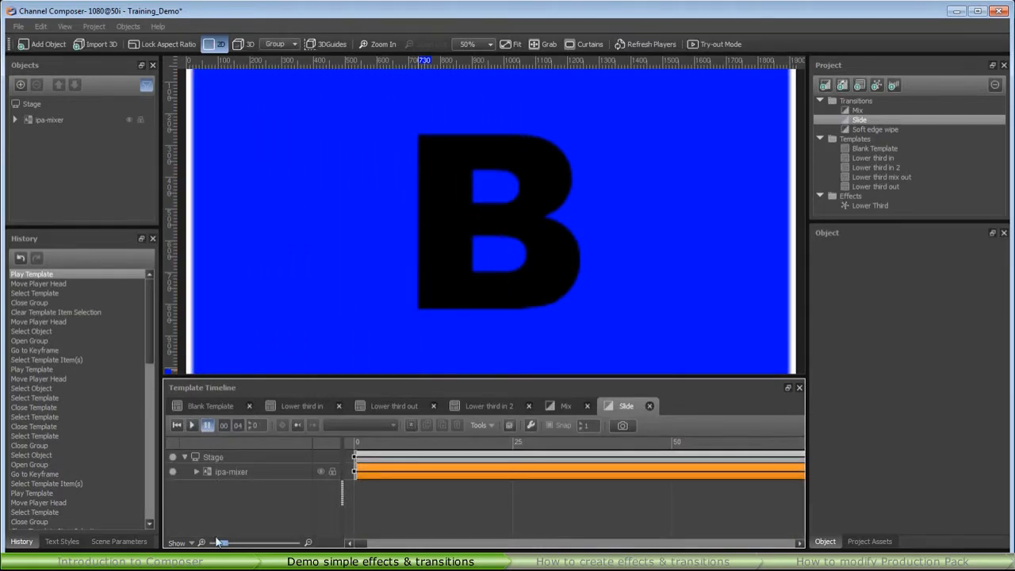
# Go to the Slide transition's end keyframe and examine the Transform position values of IPA Front Plane 2.
pyautogui.moveTo(221, 542); pyautogui.dragTo(229, 542)
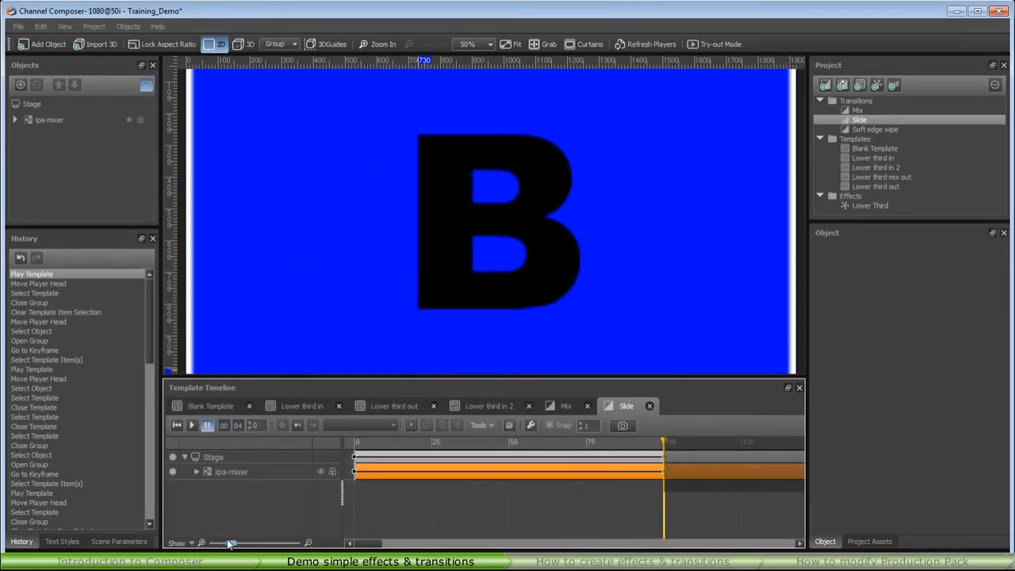
pyautogui.doubleClick(665, 472)
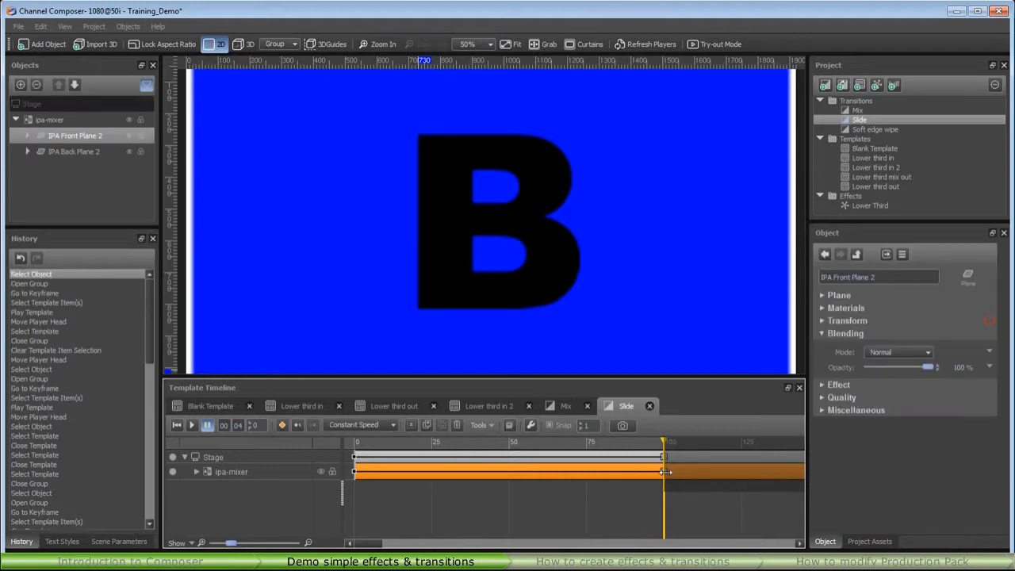
pyautogui.click(825, 321)
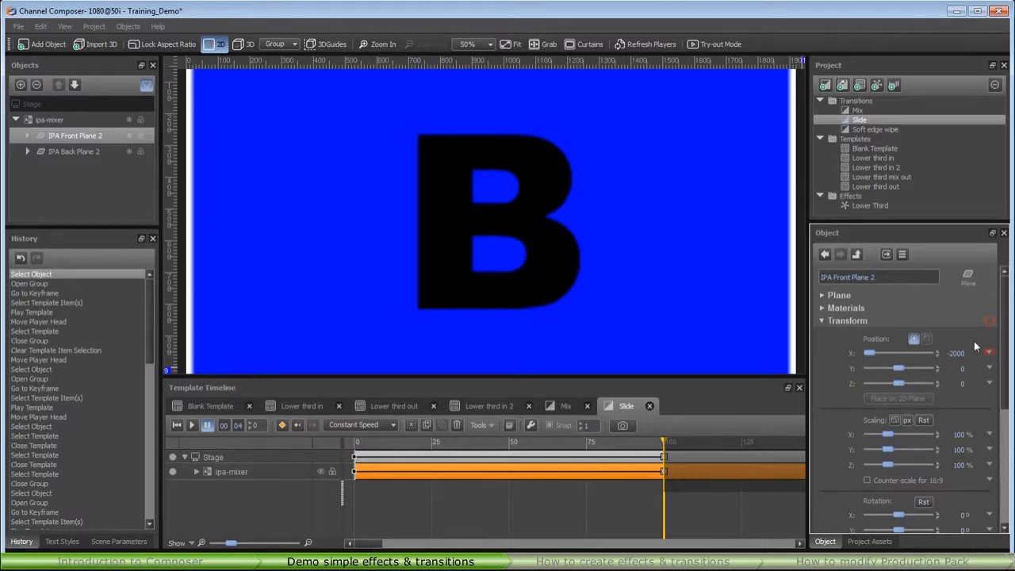
# Enter Try-out Mode, enlarge its template list, and play Lower third in followed by Lower third out.
pyautogui.click(719, 46)
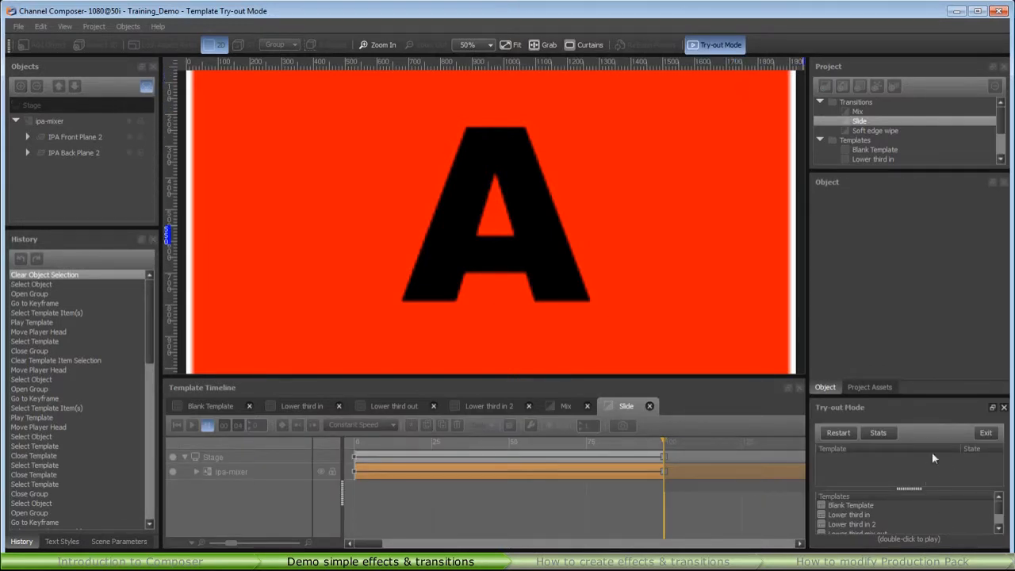
pyautogui.moveTo(927, 396); pyautogui.dragTo(929, 318)
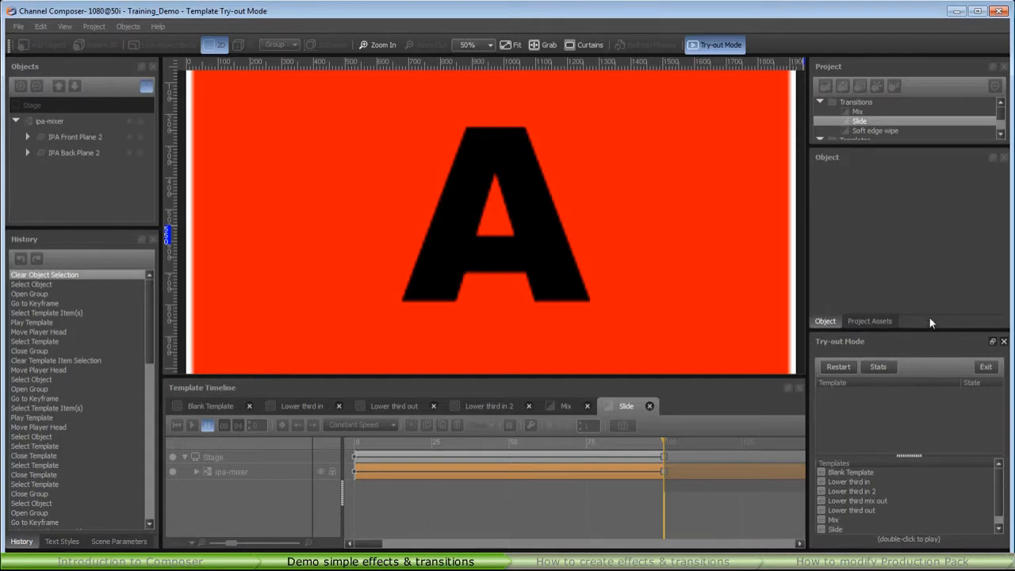
pyautogui.doubleClick(821, 480)
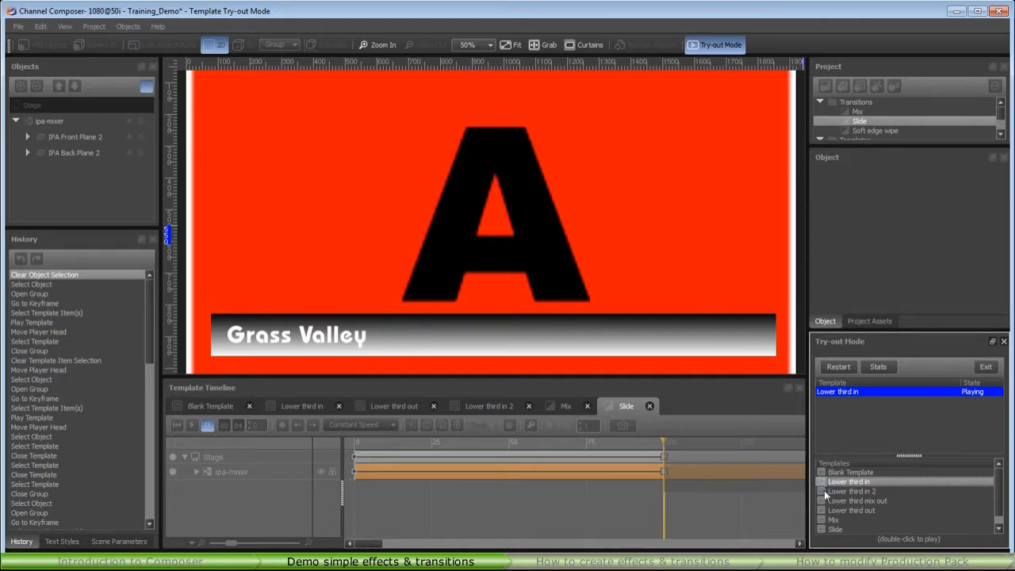
pyautogui.doubleClick(821, 510)
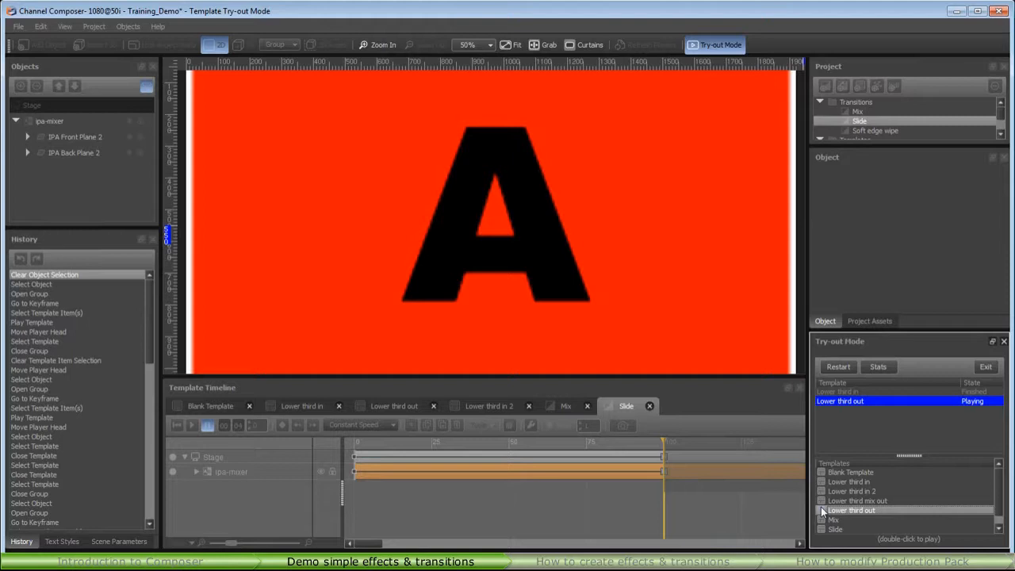
# Play Lower third in followed by Lower third mix out, two times in a row, to preview the alternative exit.
pyautogui.doubleClick(821, 481)
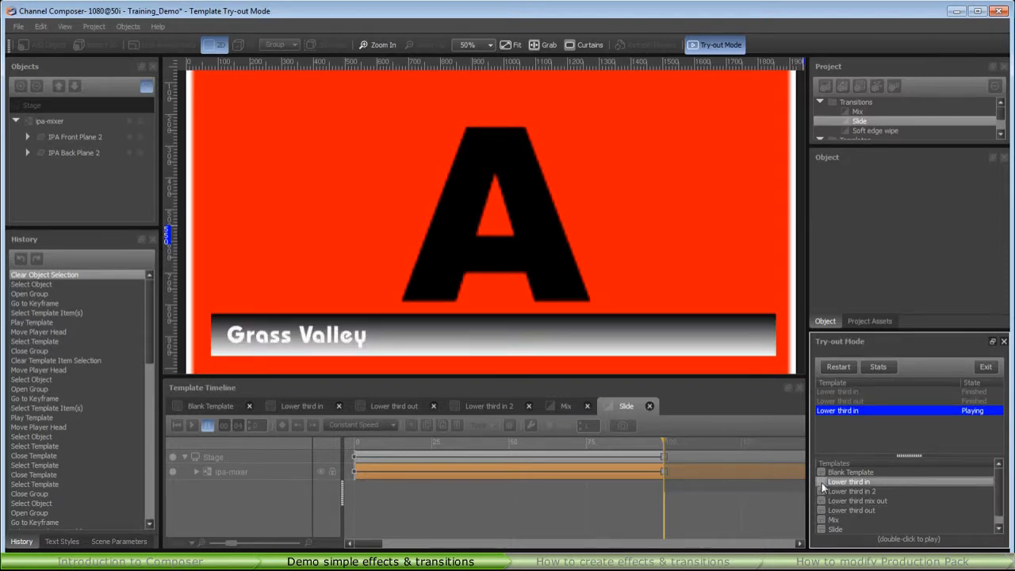
pyautogui.doubleClick(846, 499)
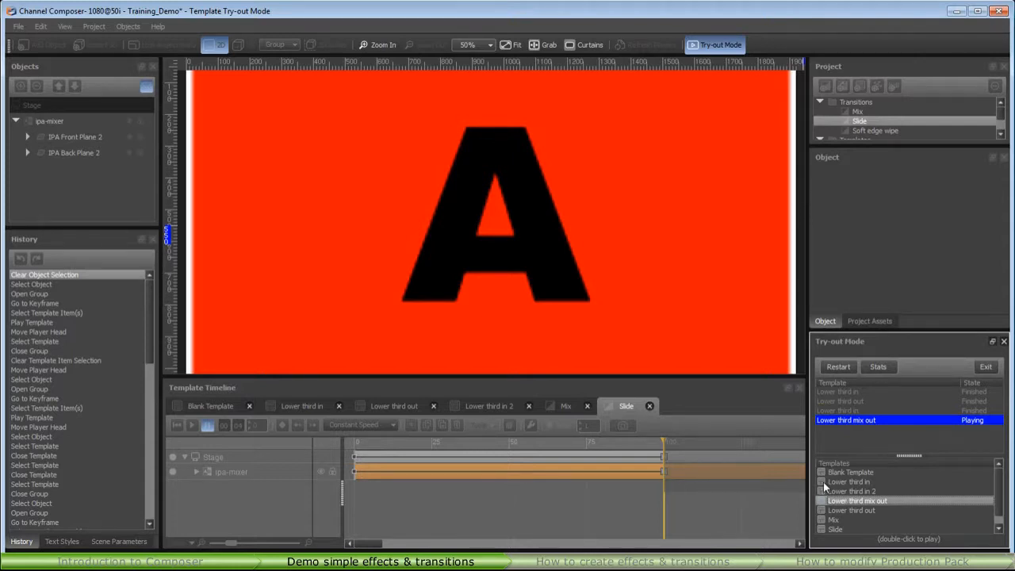
pyautogui.doubleClick(823, 482)
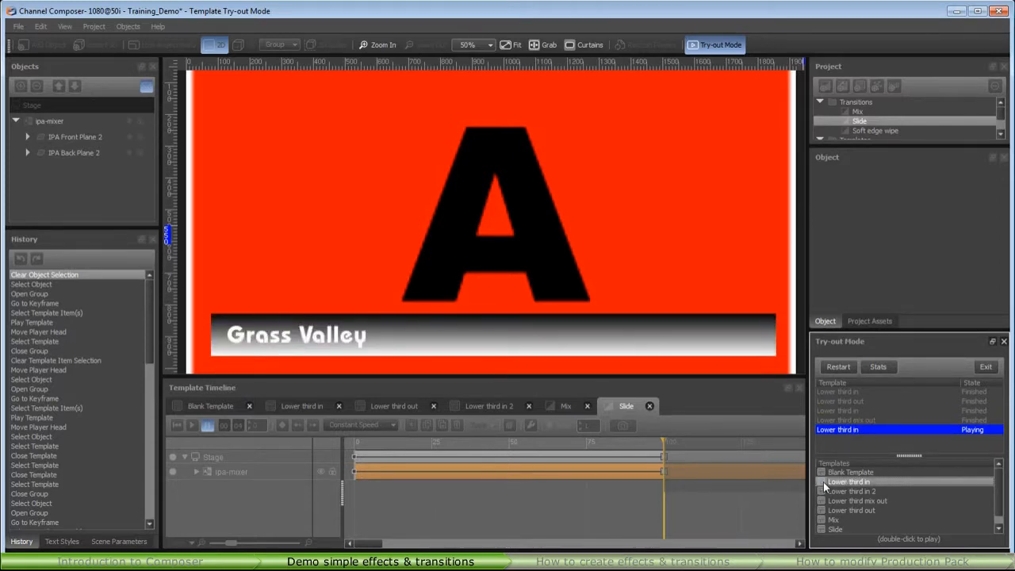
pyautogui.doubleClick(824, 501)
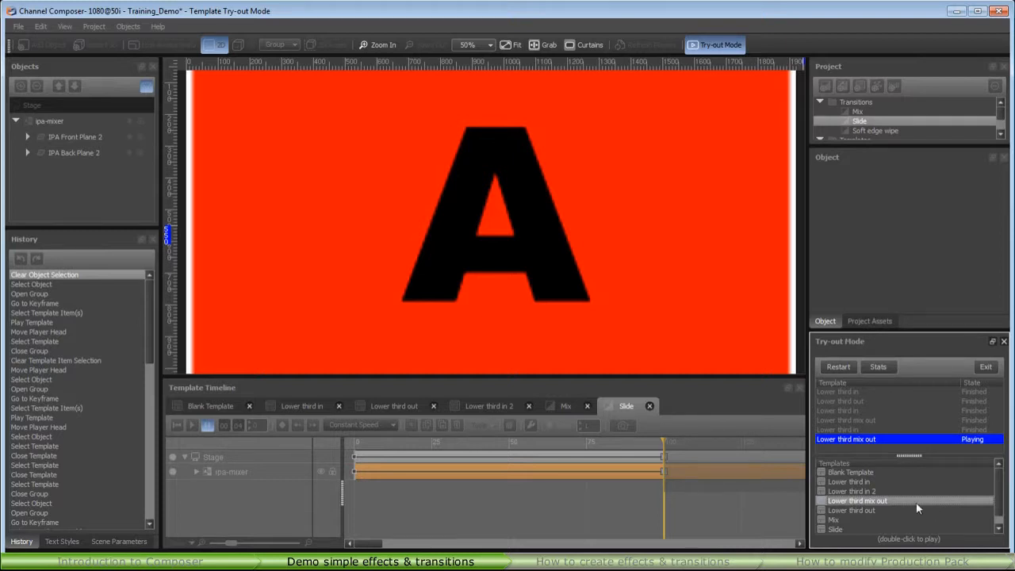
pyautogui.click(863, 483)
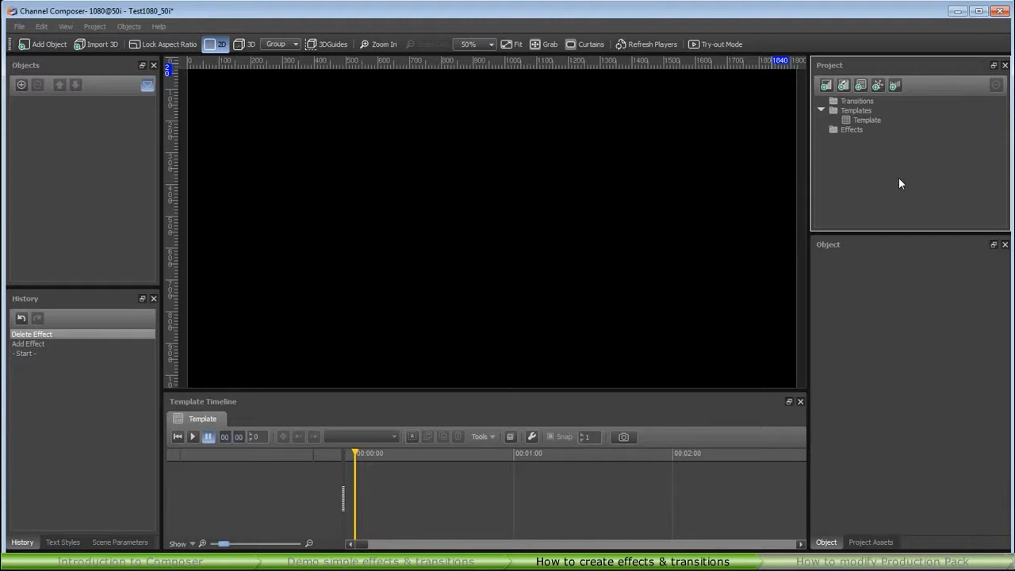
# Add a new effect to the Test1080_50i project and name it Promo Box.
pyautogui.click(876, 85)
pyautogui.rightClick(862, 139)
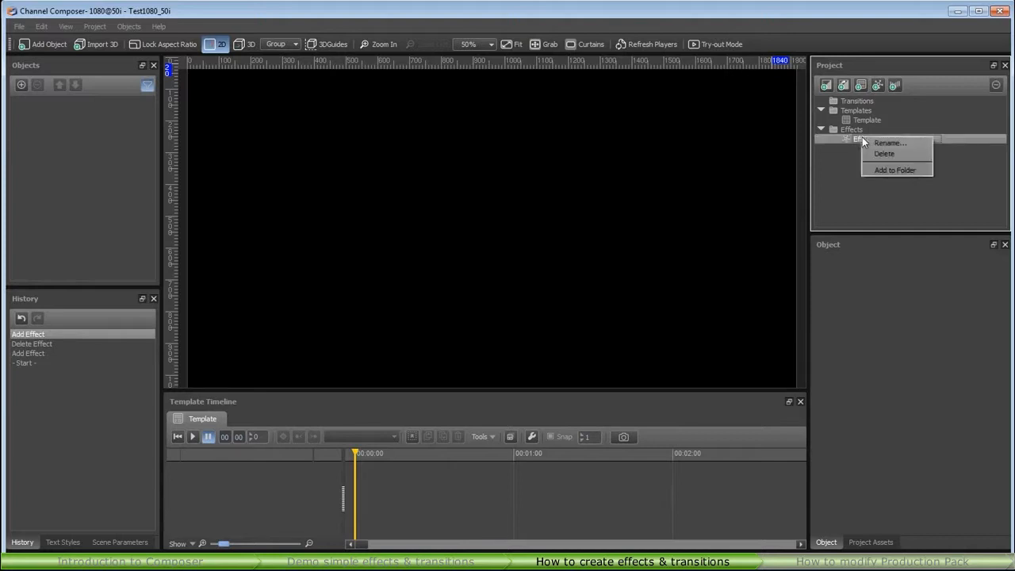
pyautogui.click(878, 142)
pyautogui.write('Promo Box')
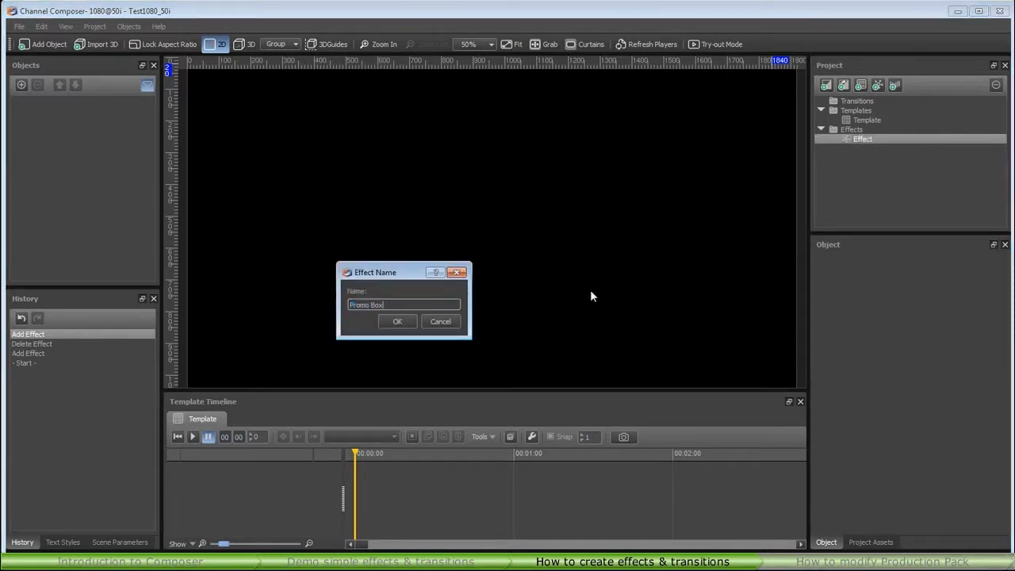
pyautogui.click(392, 323)
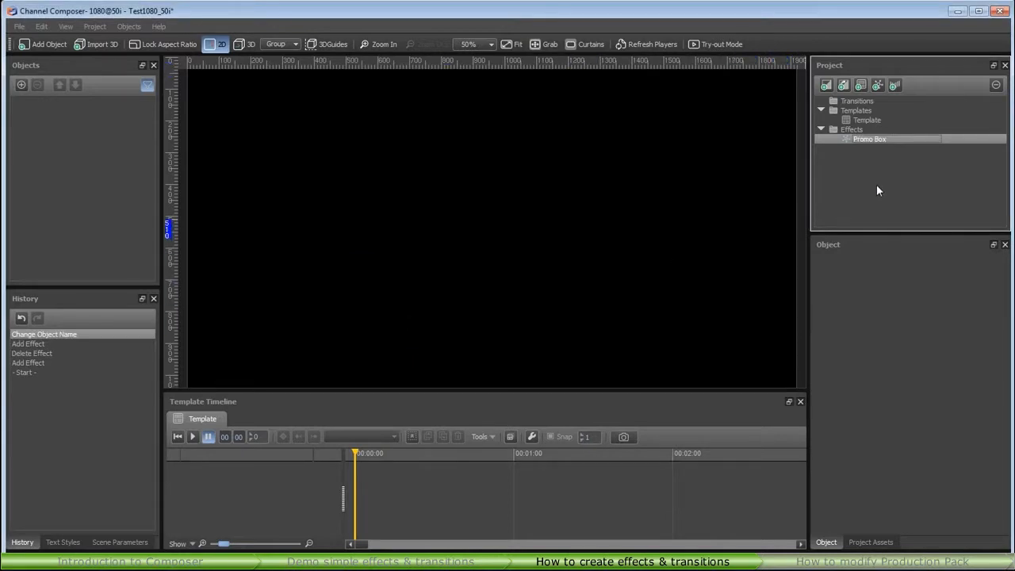
# Add a new template, name it Promo Box IN, and make it the active template in the timeline.
pyautogui.click(861, 84)
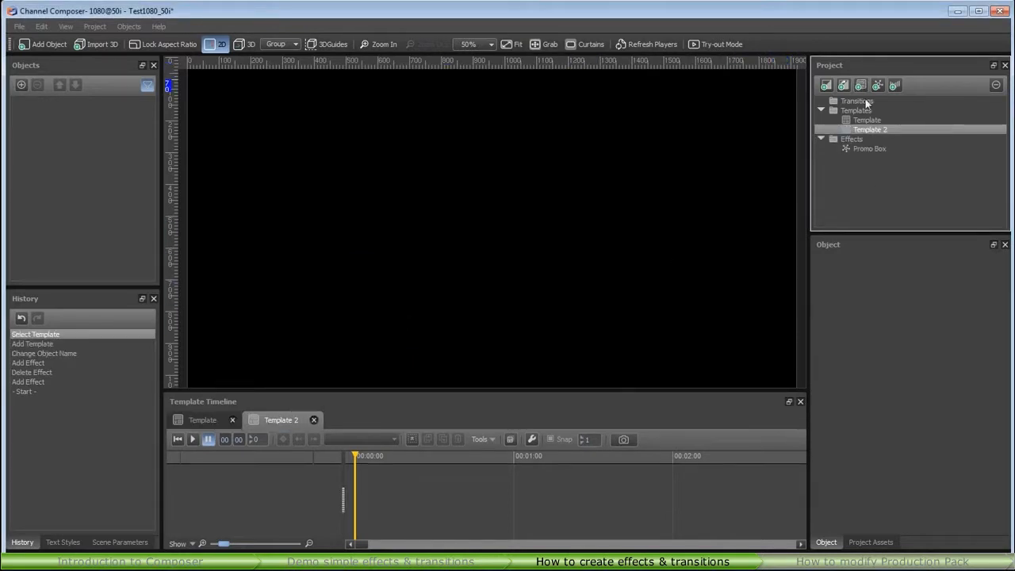
pyautogui.rightClick(870, 128)
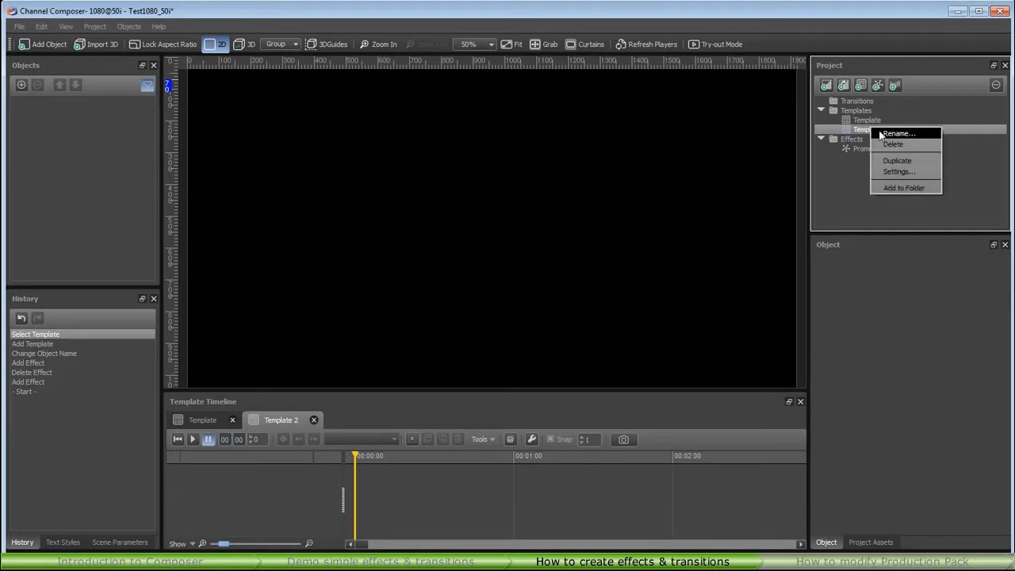
pyautogui.click(882, 134)
pyautogui.write('Promo Box IN')
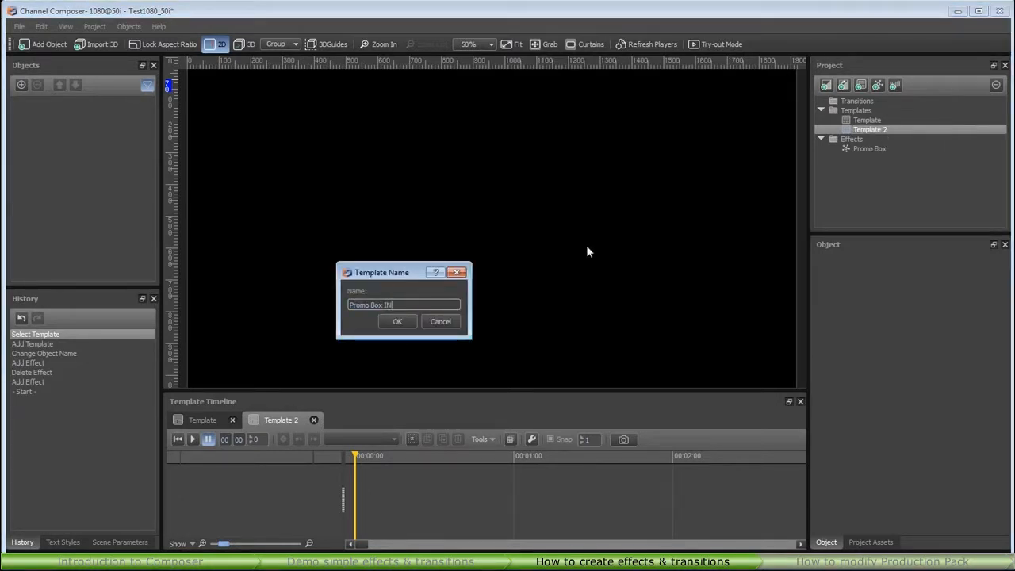
pyautogui.press('Return')
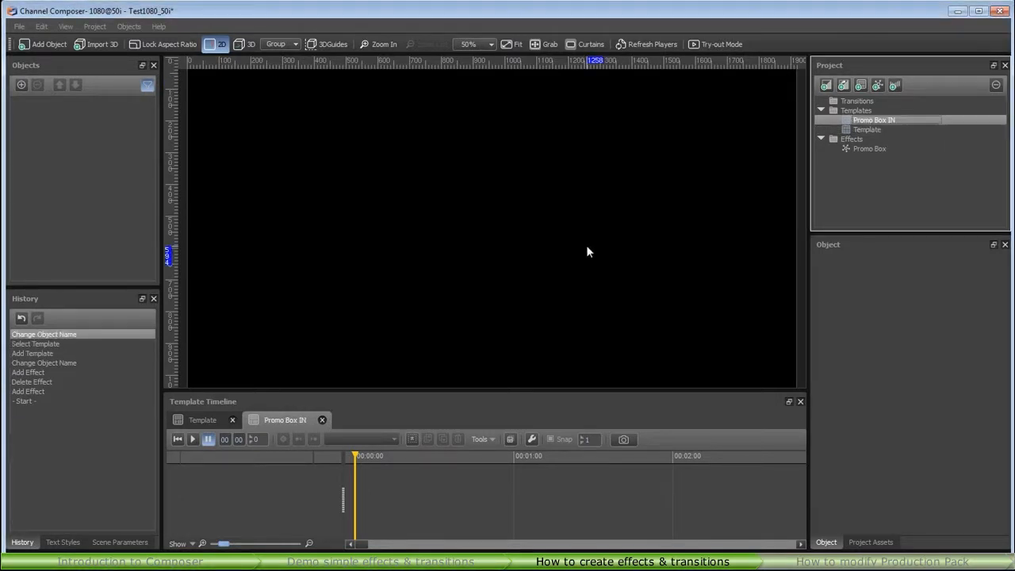
pyautogui.click(851, 122)
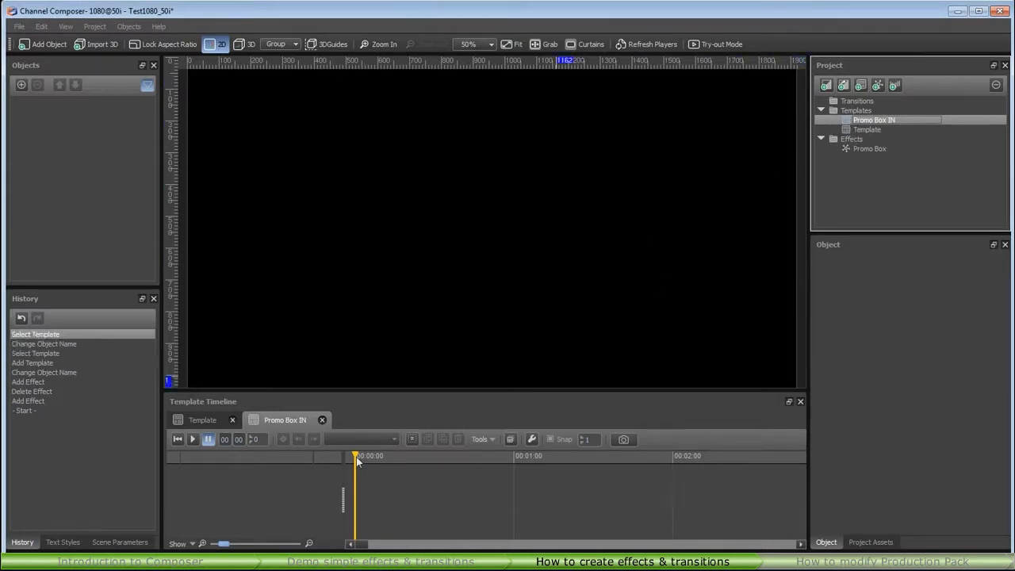
pyautogui.click(289, 423)
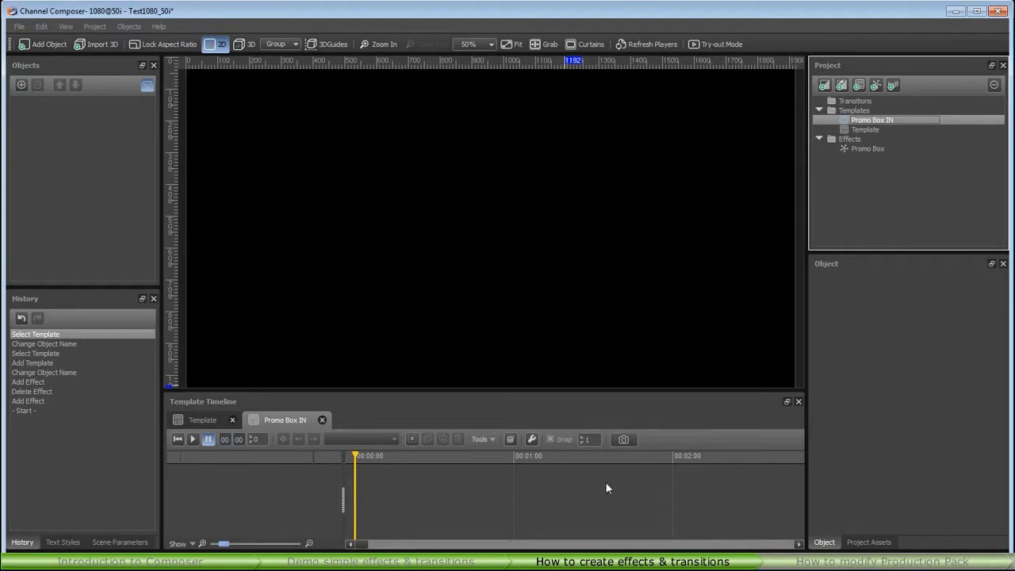
# Show the project assets with all categories in view, select Fonts, and open the file selection for adding assets.
pyautogui.click(870, 542)
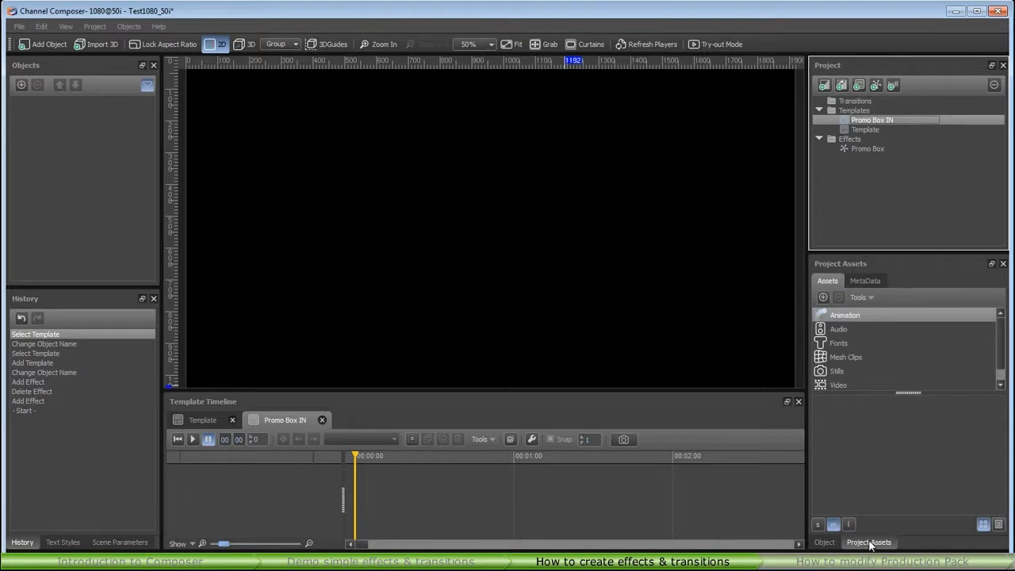
pyautogui.moveTo(870, 391); pyautogui.dragTo(869, 410)
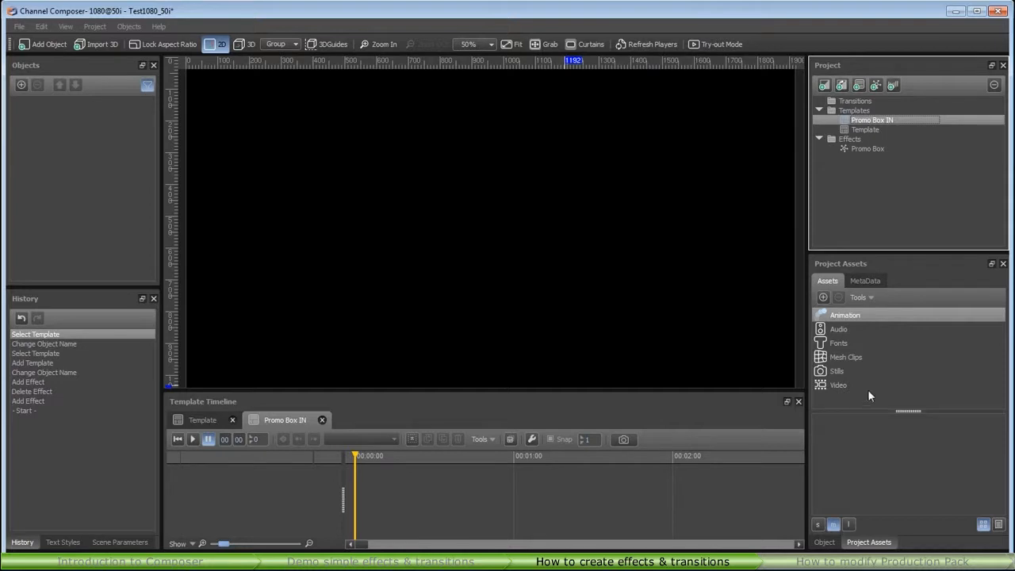
pyautogui.click(820, 342)
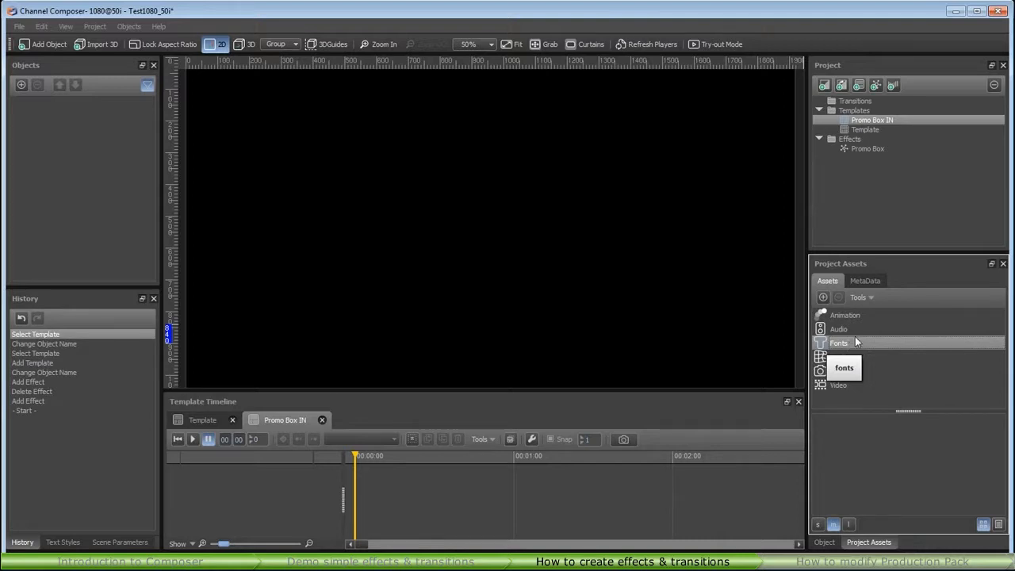
pyautogui.click(821, 296)
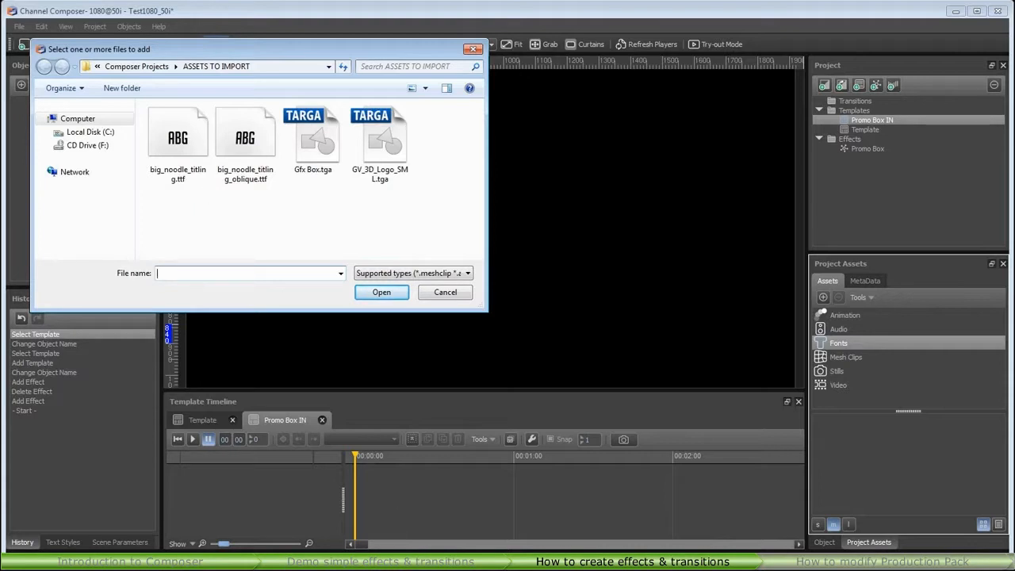
# Try to copy the BigNoodleTitling font from the Windows Fonts folder into the ASSETS TO IMPORT folder.
pyautogui.click(667, 564)
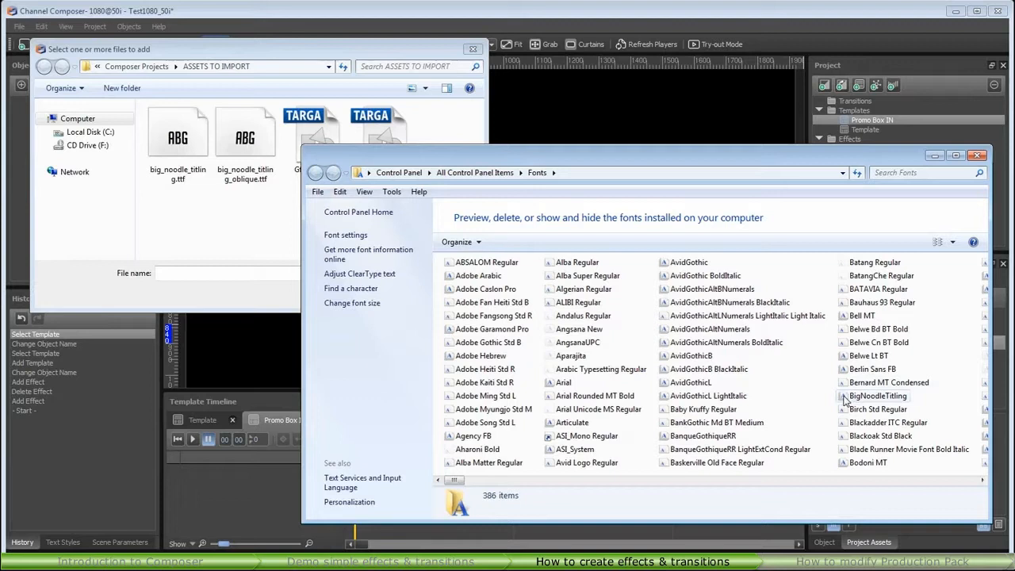
pyautogui.moveTo(845, 400); pyautogui.dragTo(197, 227)
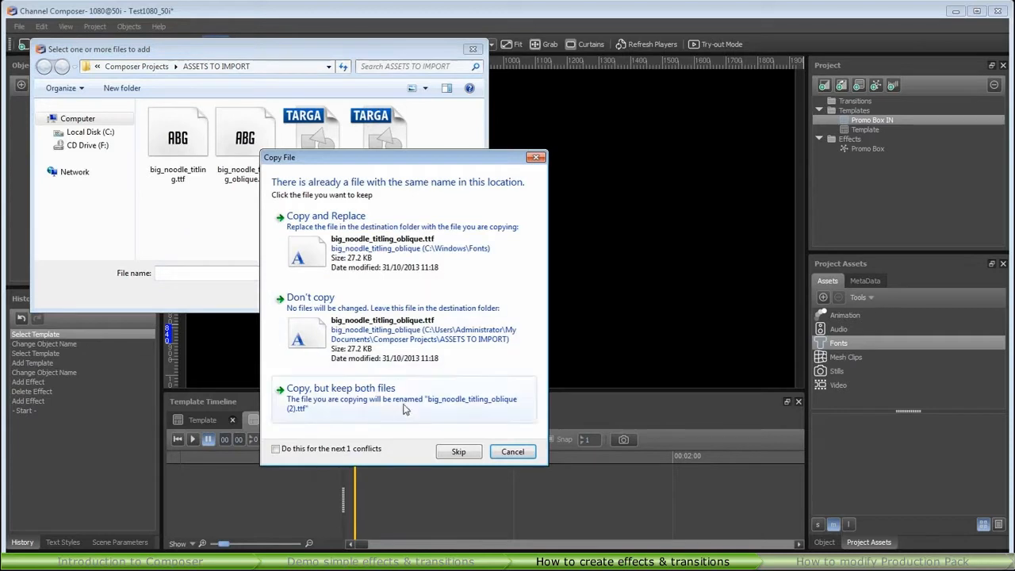
pyautogui.click(512, 451)
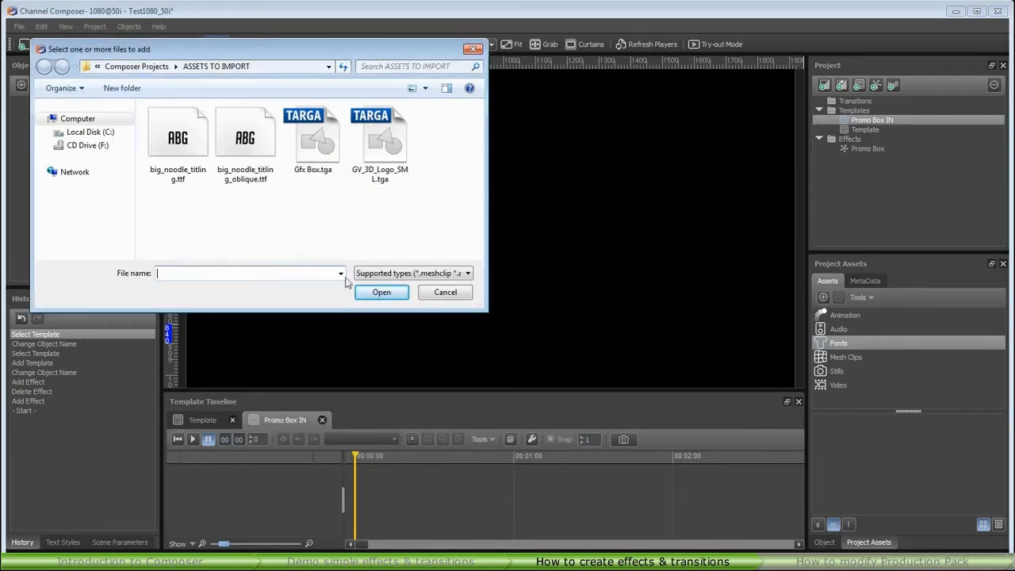
# Import big_noodle_titling.ttf and big_noodle_titling_oblique.ttf into the project's font assets.
pyautogui.moveTo(269, 210); pyautogui.dragTo(164, 141)
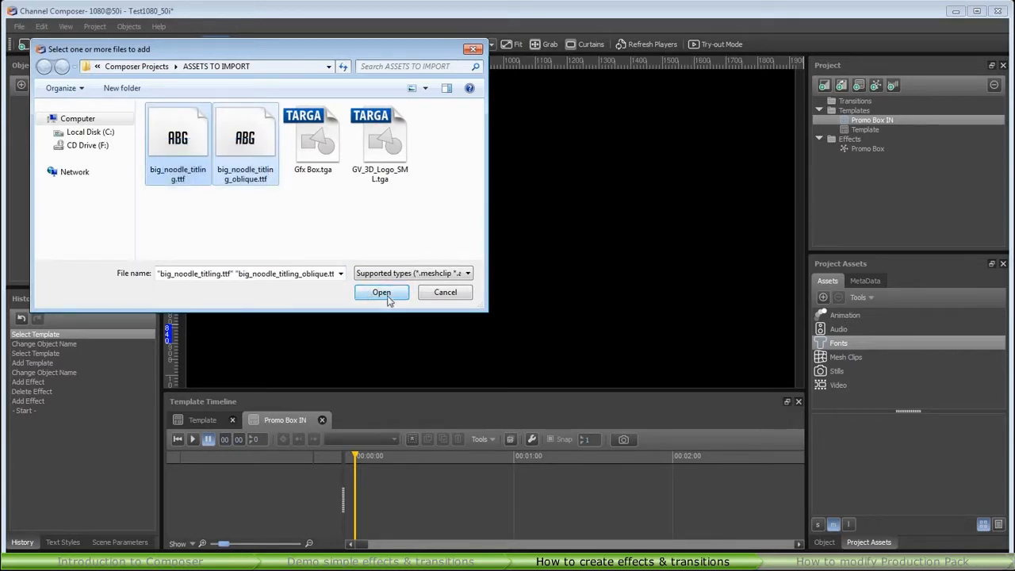
pyautogui.click(384, 293)
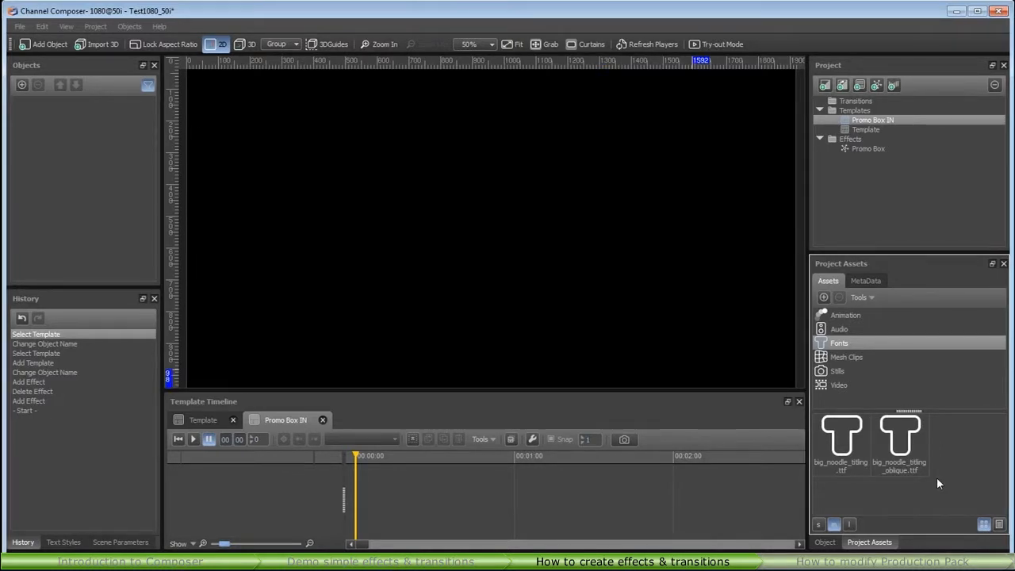
# Import Gfx Box.tga and GV_3D_Logo_SML.tga from the ASSETS TO IMPORT folder into the project's Stills assets.
pyautogui.click(821, 369)
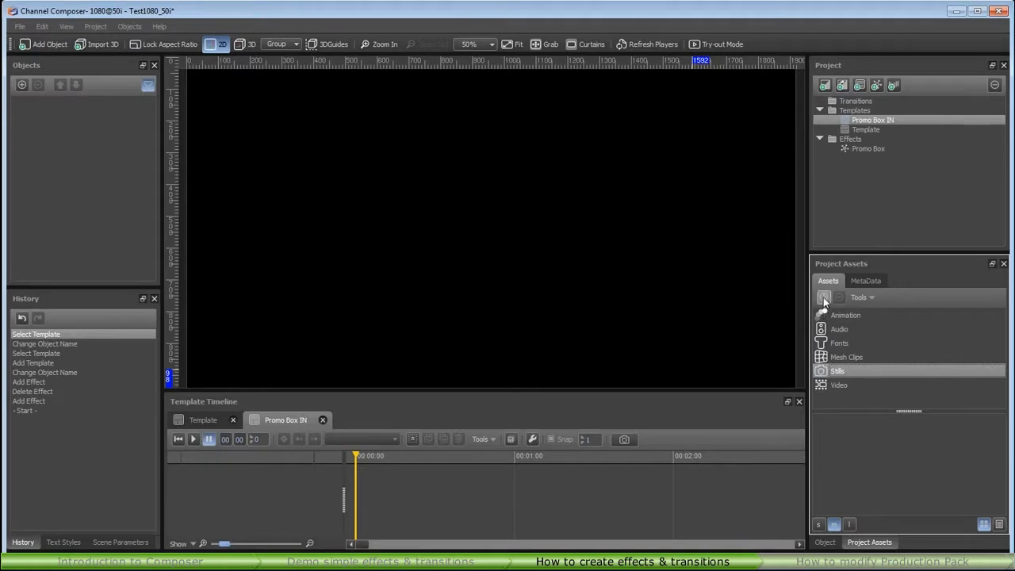
pyautogui.click(823, 297)
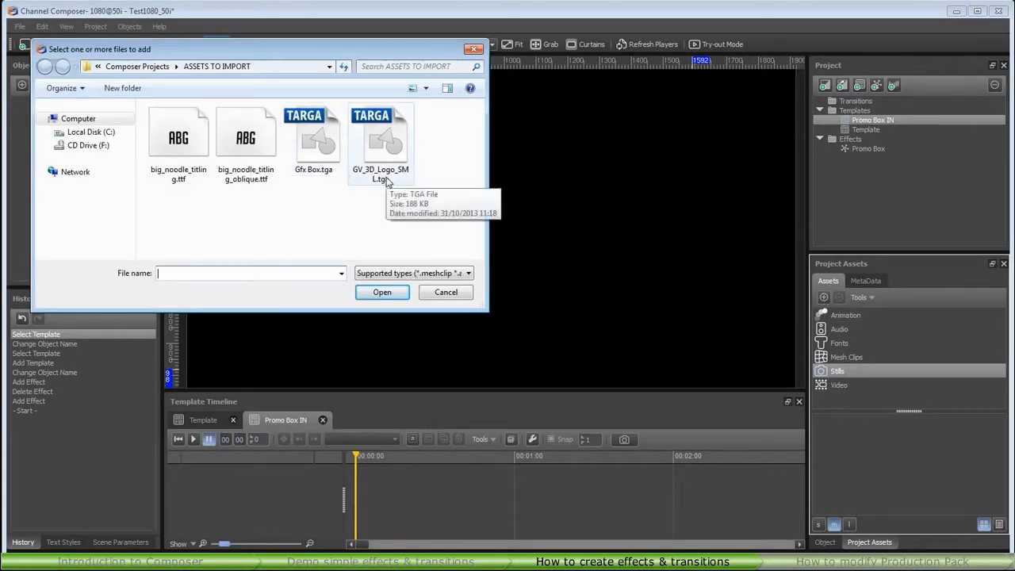
pyautogui.click(464, 273)
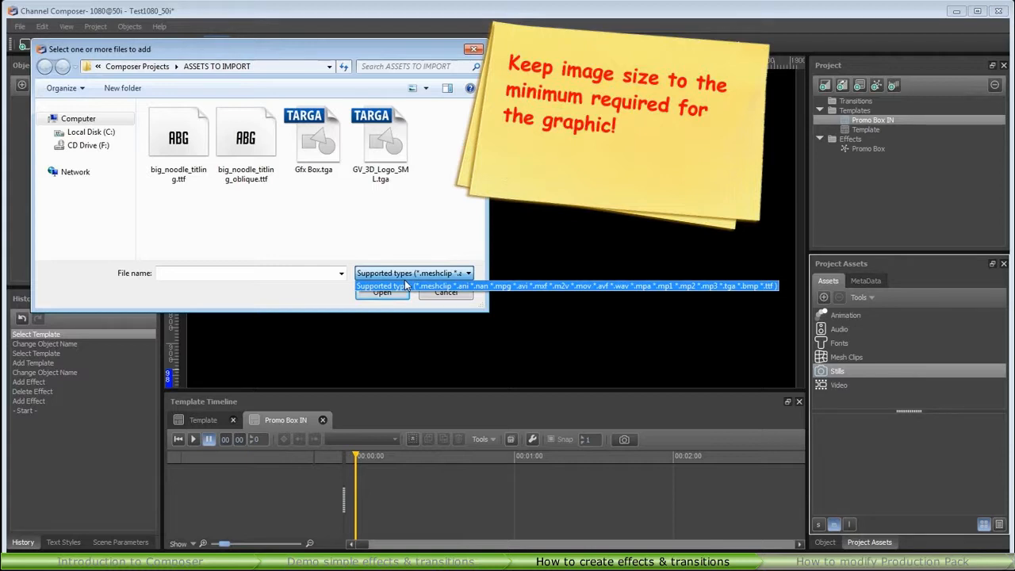
pyautogui.click(434, 189)
pyautogui.moveTo(434, 189); pyautogui.dragTo(281, 104)
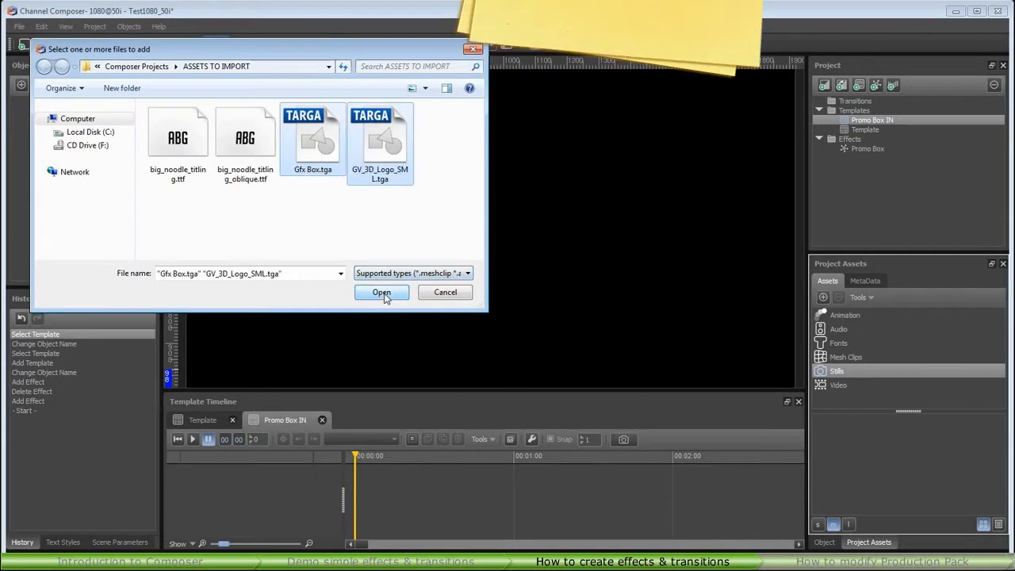
pyautogui.click(381, 292)
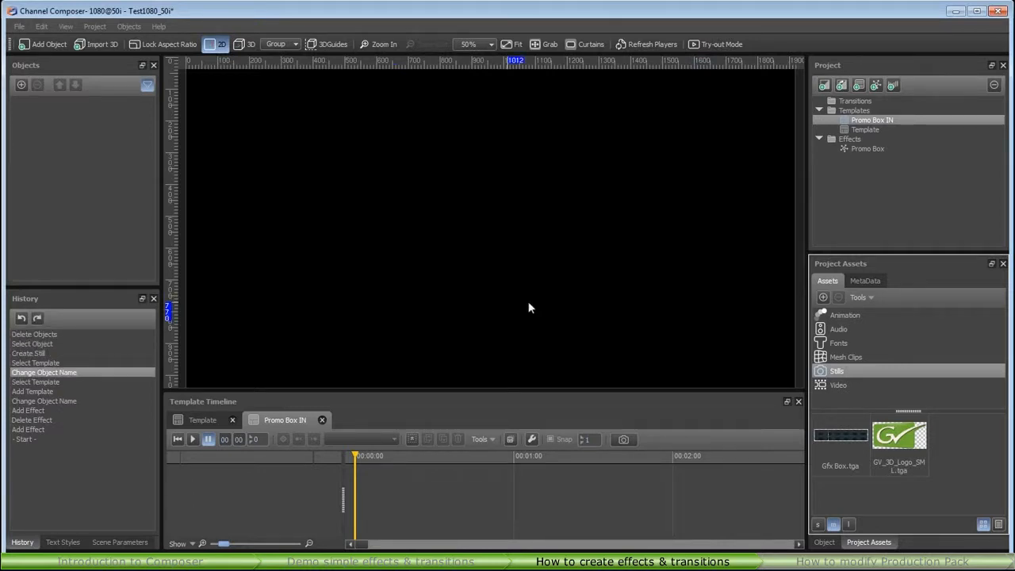
# Place the GV_3D_Logo_SML and Gfx Box stills on the stage, and fit Gfx Box as a wide banner across the lower frame.
pyautogui.moveTo(905, 441); pyautogui.dragTo(378, 211)
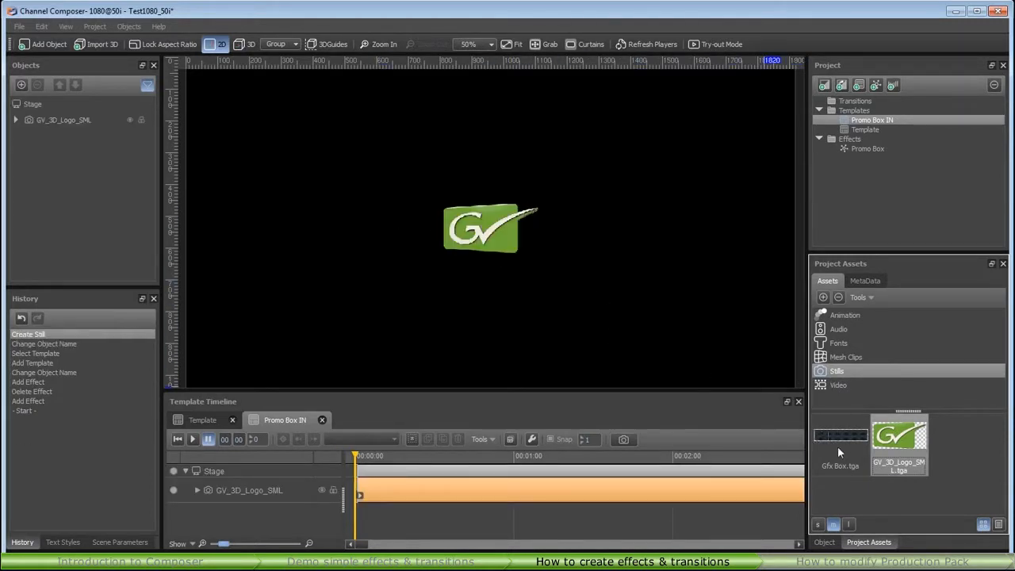
pyautogui.moveTo(844, 435); pyautogui.dragTo(383, 286)
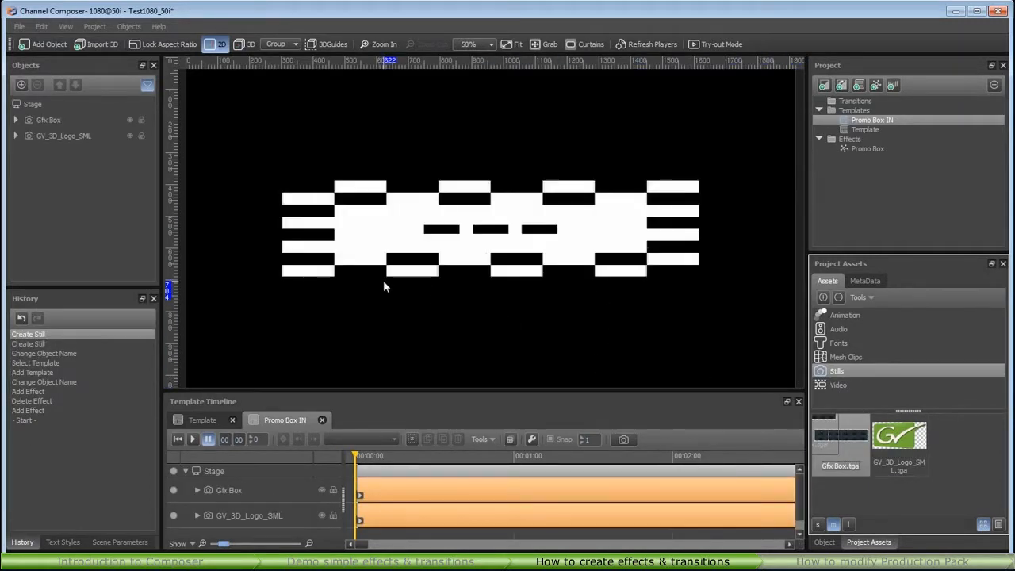
pyautogui.moveTo(438, 216); pyautogui.dragTo(385, 315)
pyautogui.moveTo(644, 332); pyautogui.dragTo(750, 330)
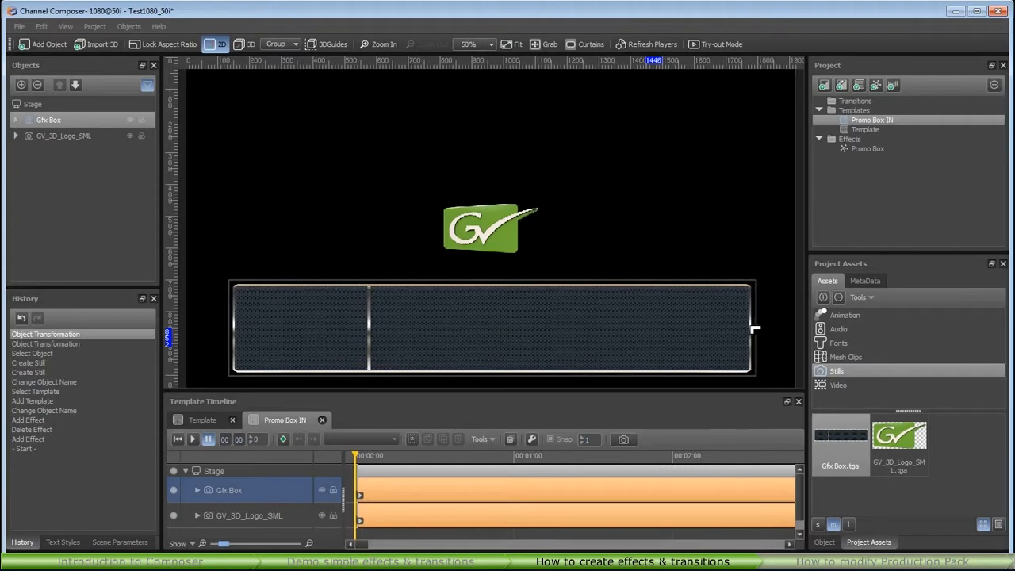
pyautogui.moveTo(491, 283); pyautogui.dragTo(492, 302)
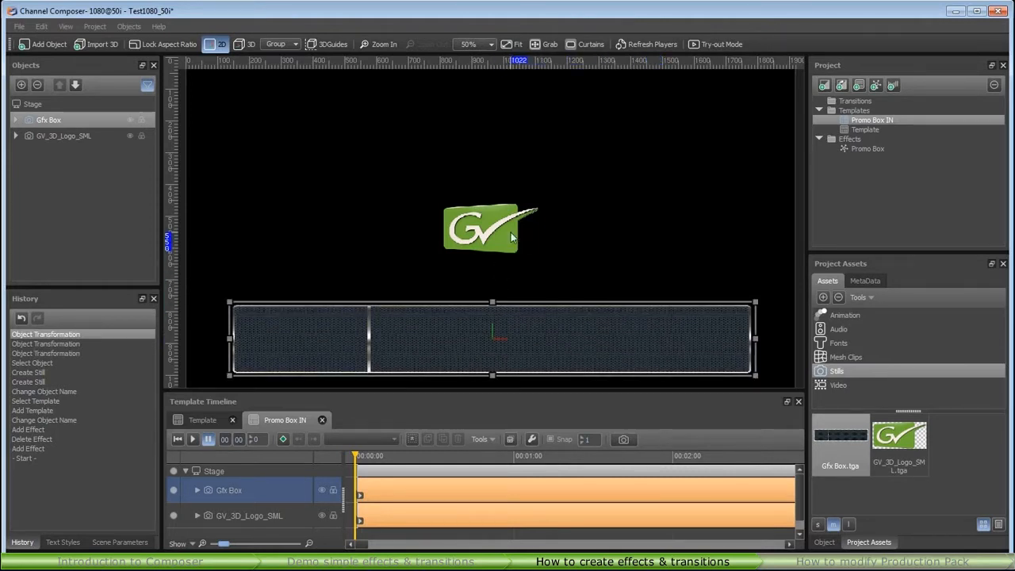
# Bring the GV_3D_Logo_SML still to the front and position it inside the small left compartment of Gfx Box.
pyautogui.moveTo(508, 232); pyautogui.dragTo(338, 308)
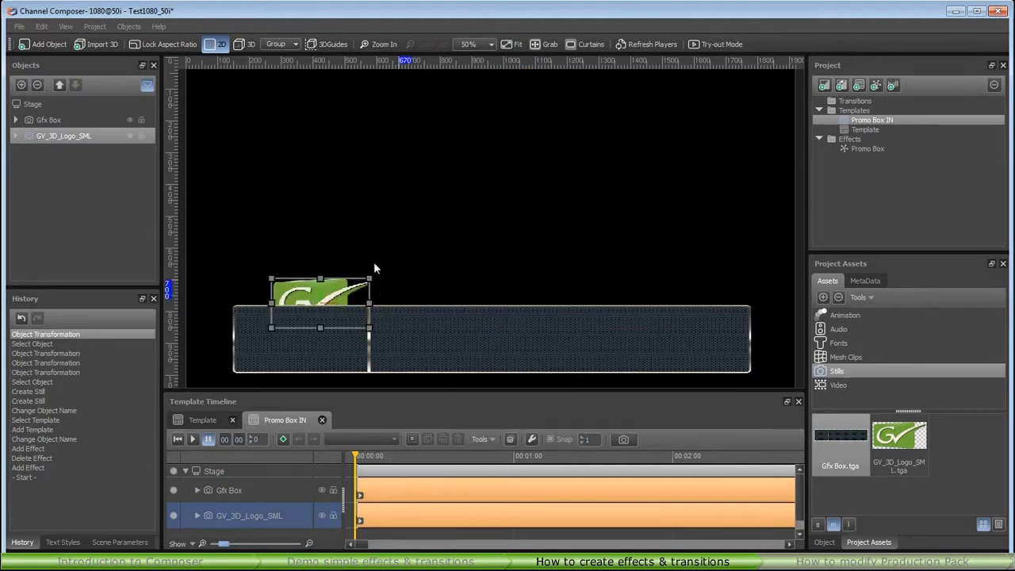
pyautogui.moveTo(64, 136); pyautogui.dragTo(68, 119)
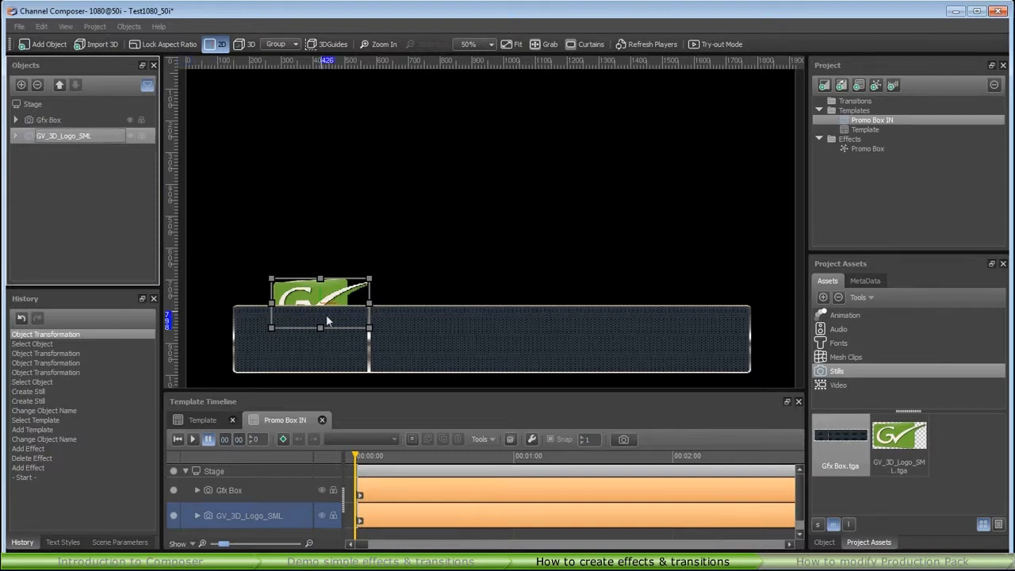
pyautogui.rightClick(316, 290)
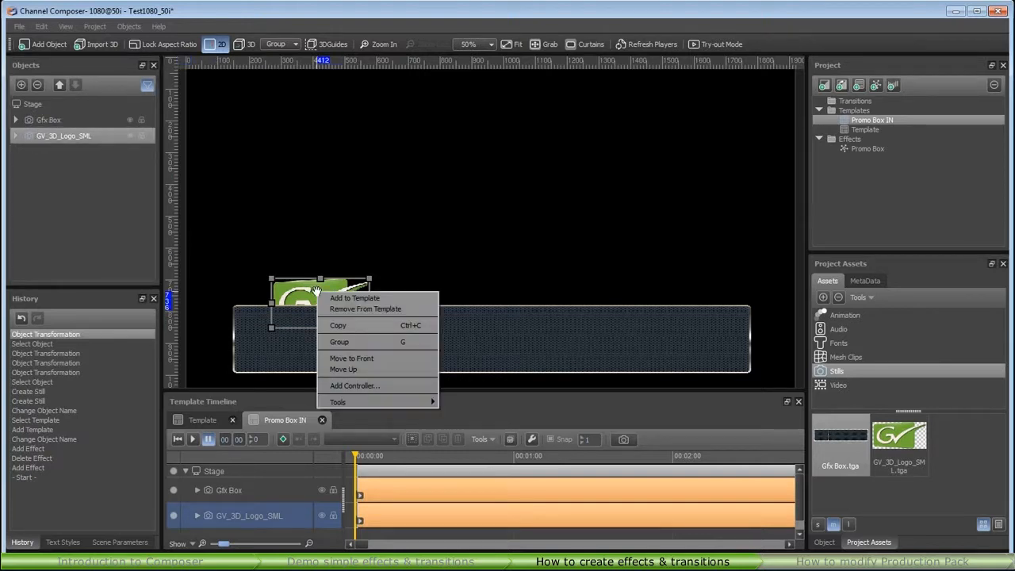
pyautogui.click(376, 358)
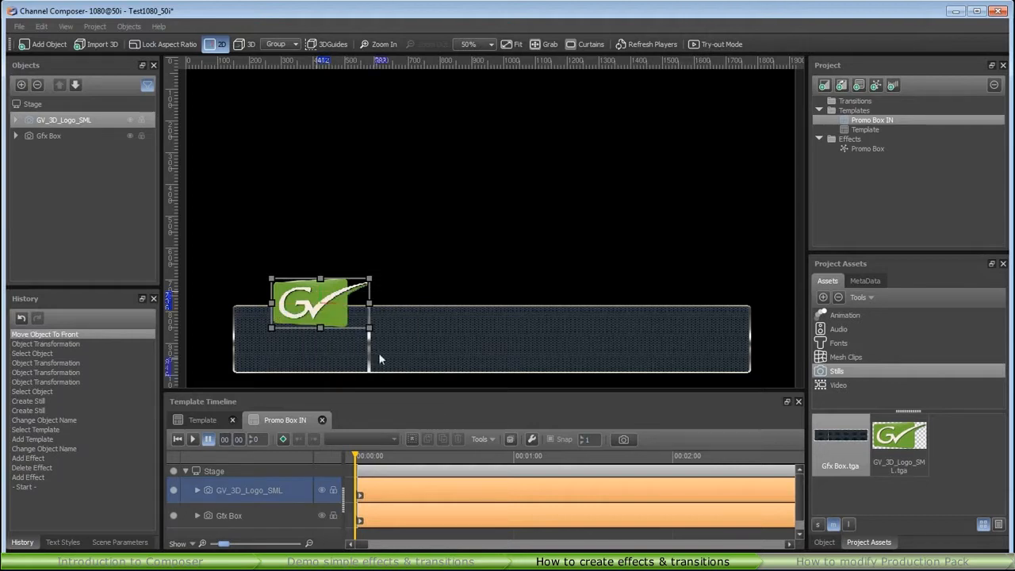
pyautogui.moveTo(311, 302); pyautogui.dragTo(287, 338)
pyautogui.press('Up')
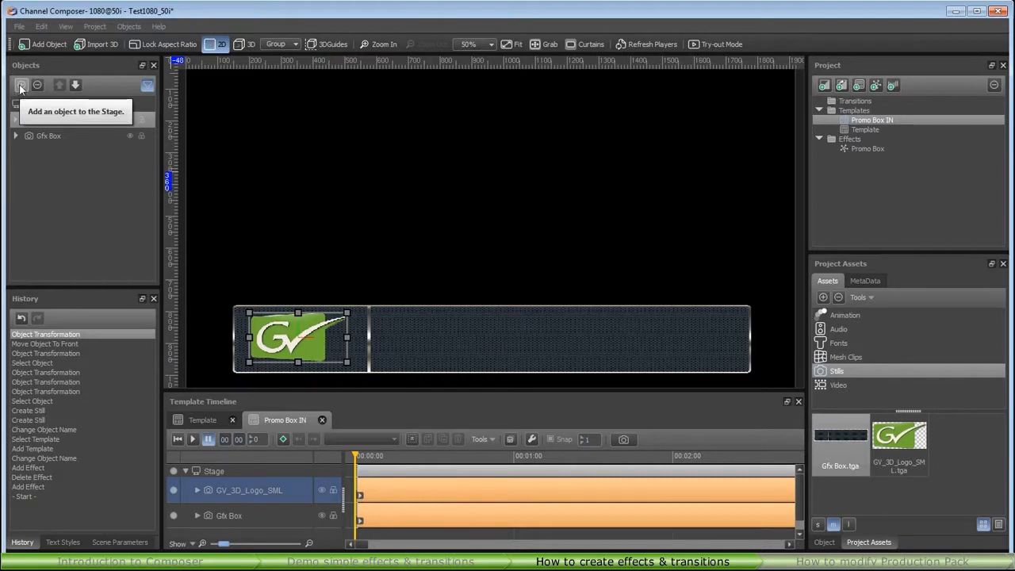
# Examine the object types that can be added, including Plane, Sphere, Box, Cylinder, Ani, Audio, Clip, Live and Still.
pyautogui.click(34, 43)
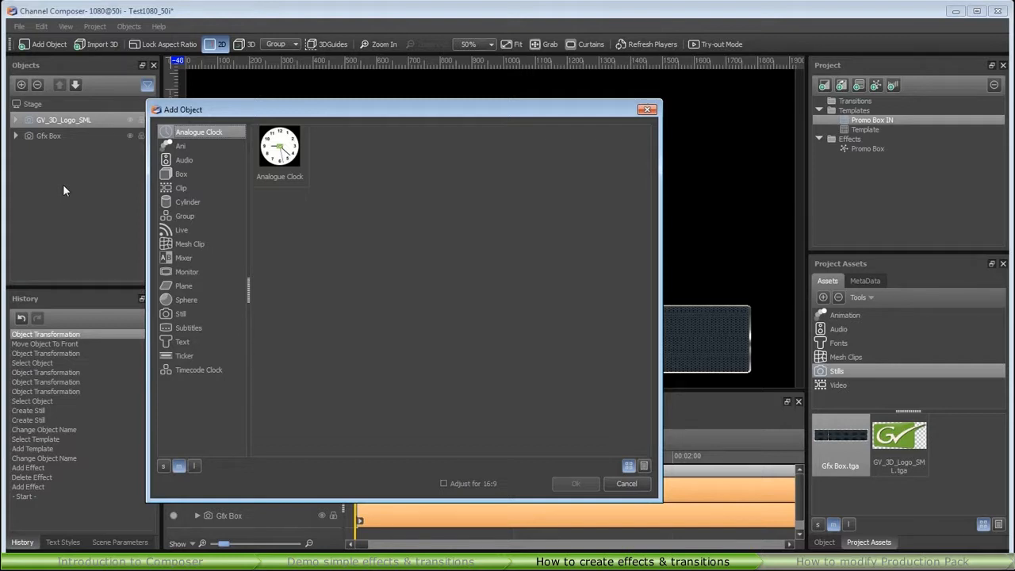
pyautogui.click(190, 285)
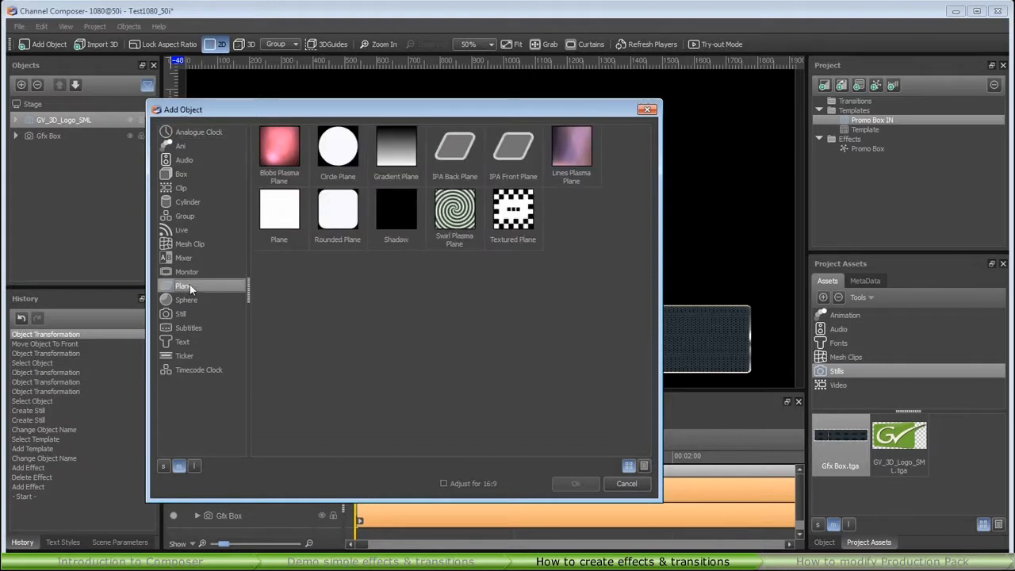
pyautogui.click(189, 301)
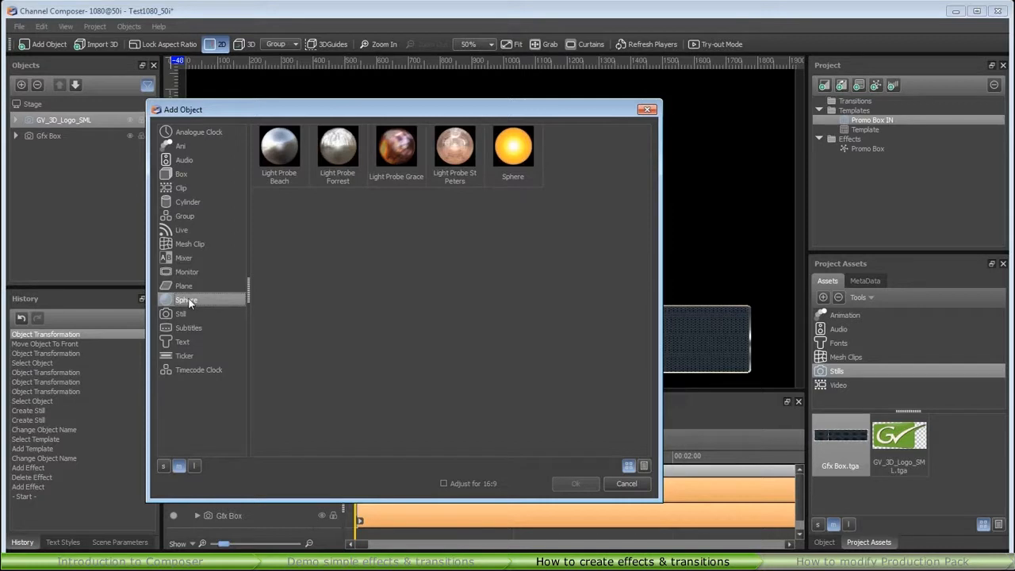
pyautogui.click(183, 176)
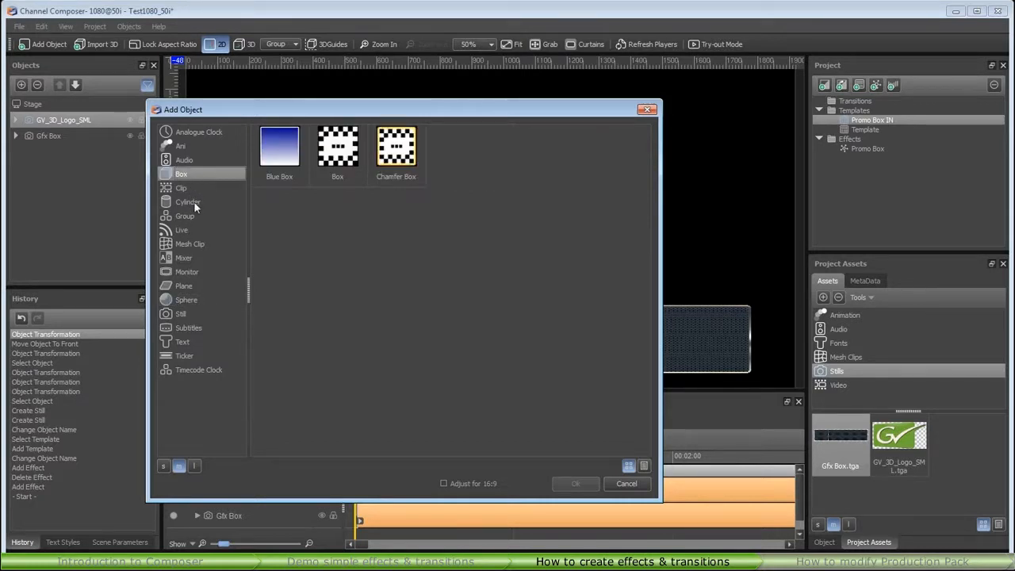
pyautogui.click(194, 202)
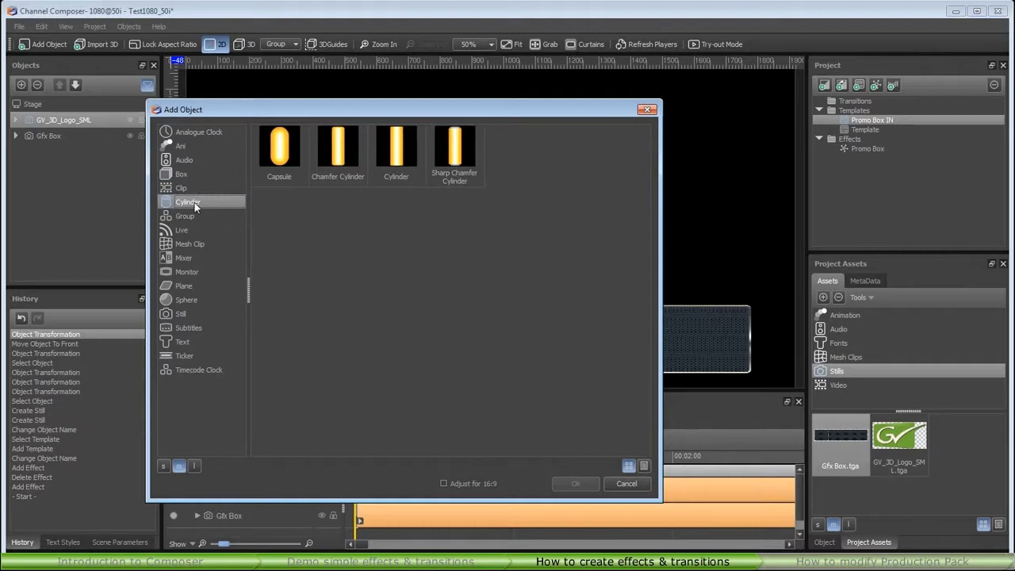
pyautogui.click(175, 146)
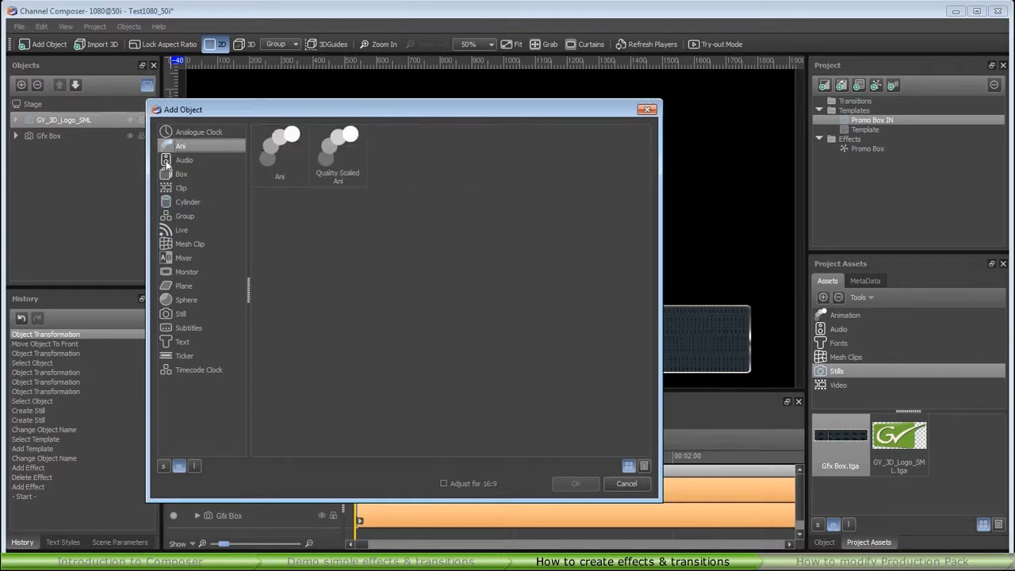
pyautogui.click(168, 161)
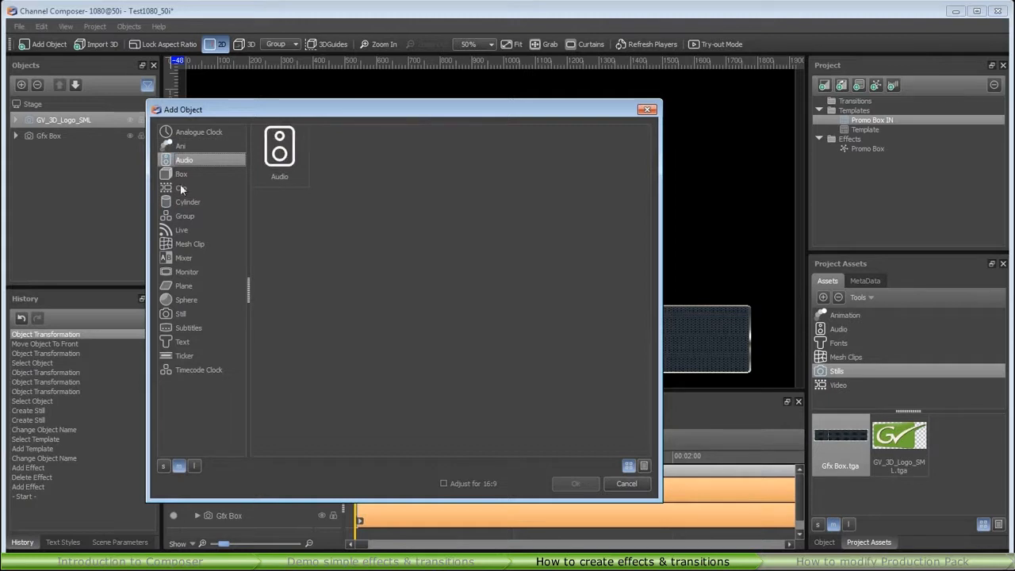
pyautogui.click(181, 189)
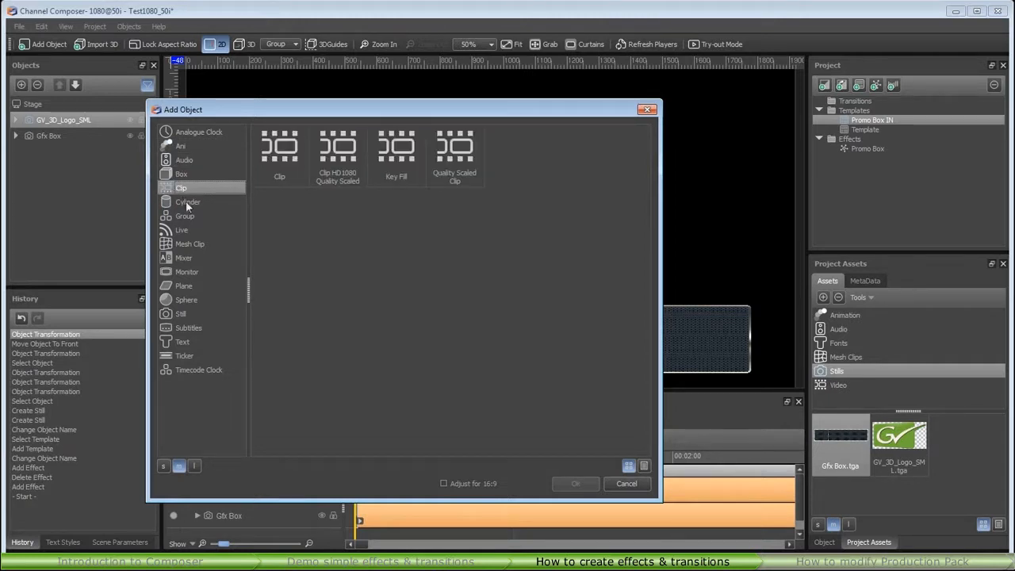
pyautogui.click(169, 230)
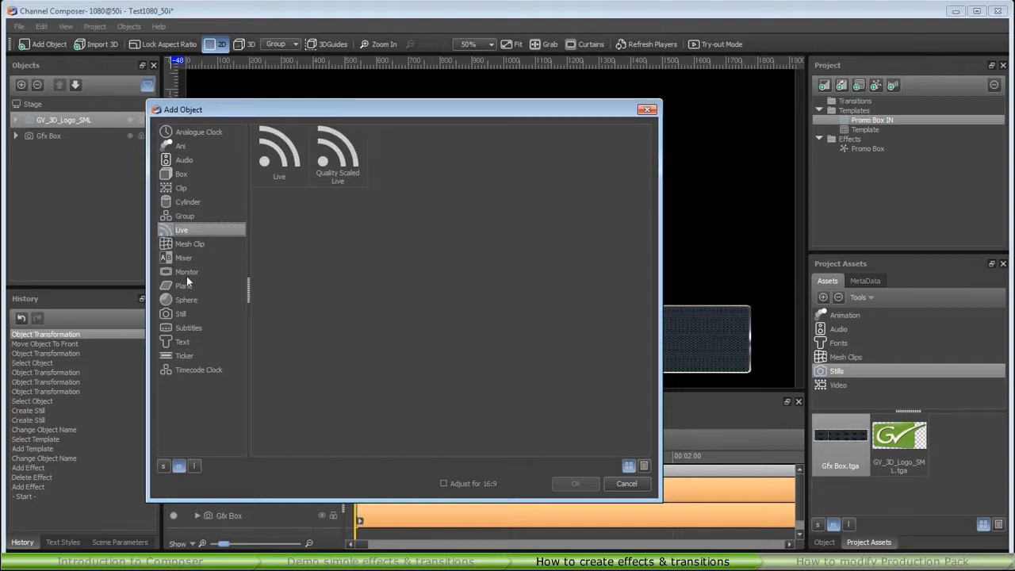
pyautogui.click(175, 315)
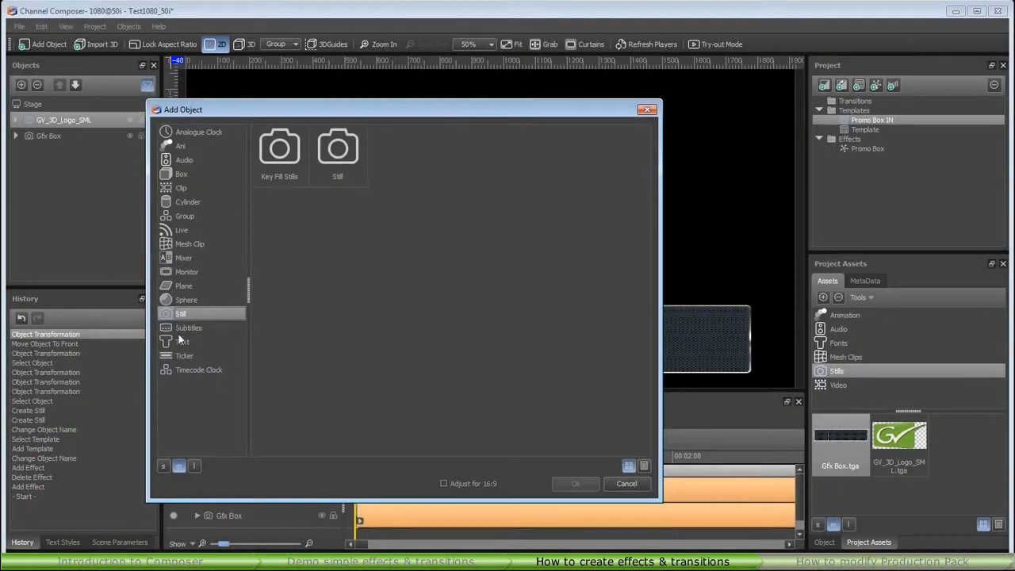
# Add a single-line Text object to the stage from the Text object category.
pyautogui.click(179, 337)
pyautogui.click(395, 151)
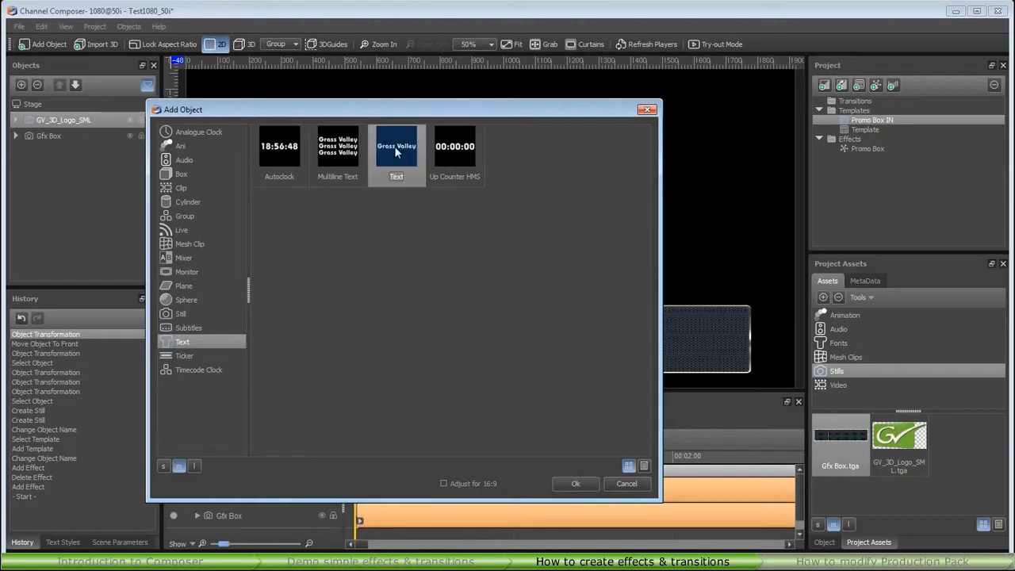
pyautogui.click(589, 481)
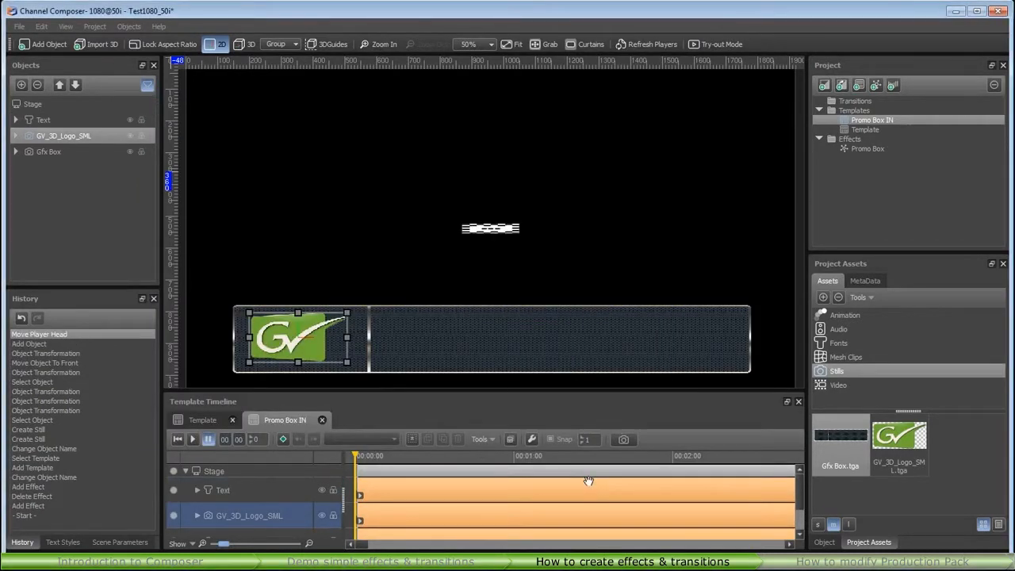
# Copy the Text object and paste a duplicate of it onto the stage.
pyautogui.click(43, 120)
pyautogui.rightClick(43, 120)
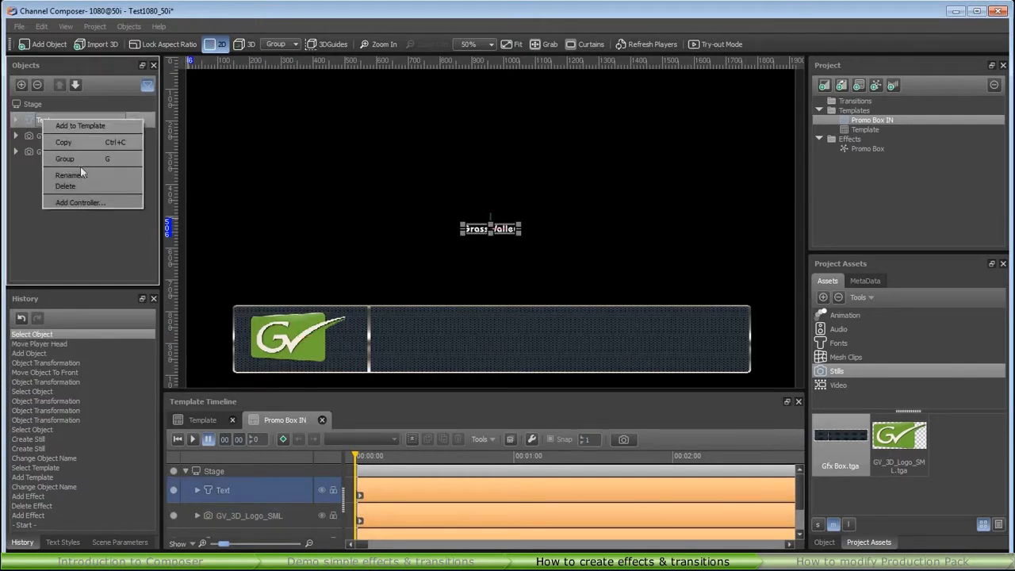
pyautogui.click(66, 141)
pyautogui.rightClick(41, 194)
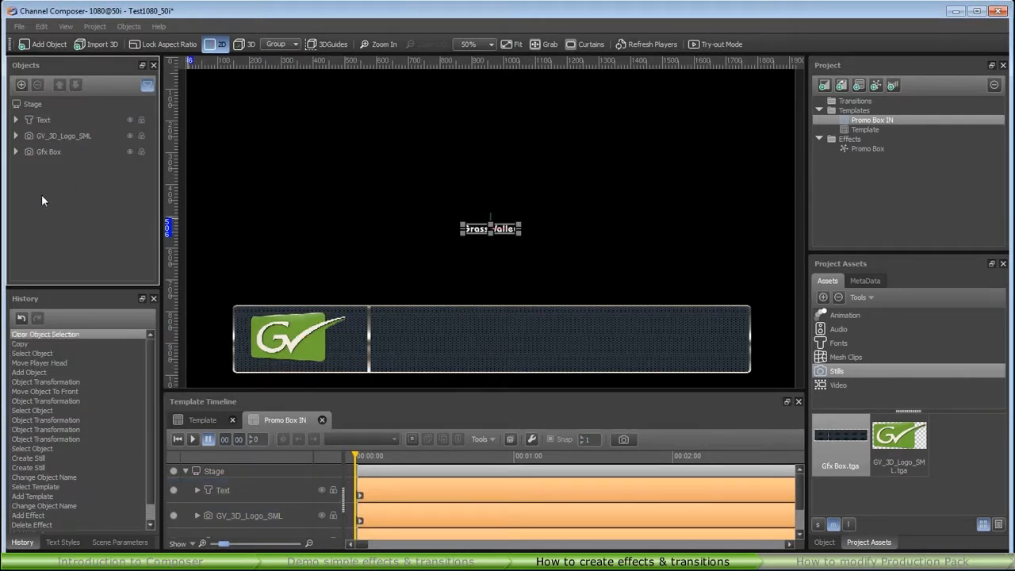
pyautogui.click(63, 201)
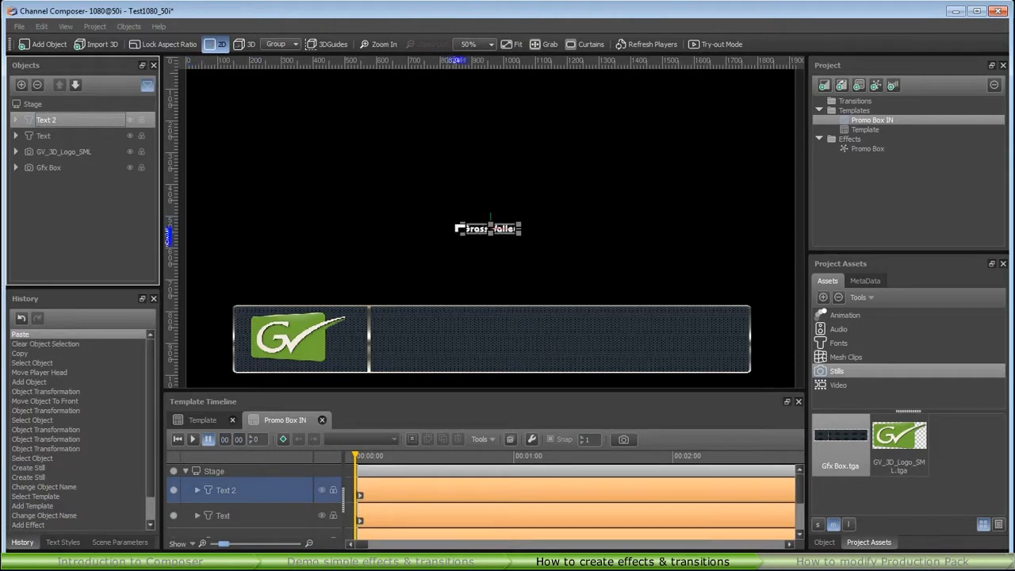
# Move the duplicate text into the lower half of the banner's wide compartment and stretch it across the compartment's width.
pyautogui.moveTo(472, 228); pyautogui.dragTo(390, 345)
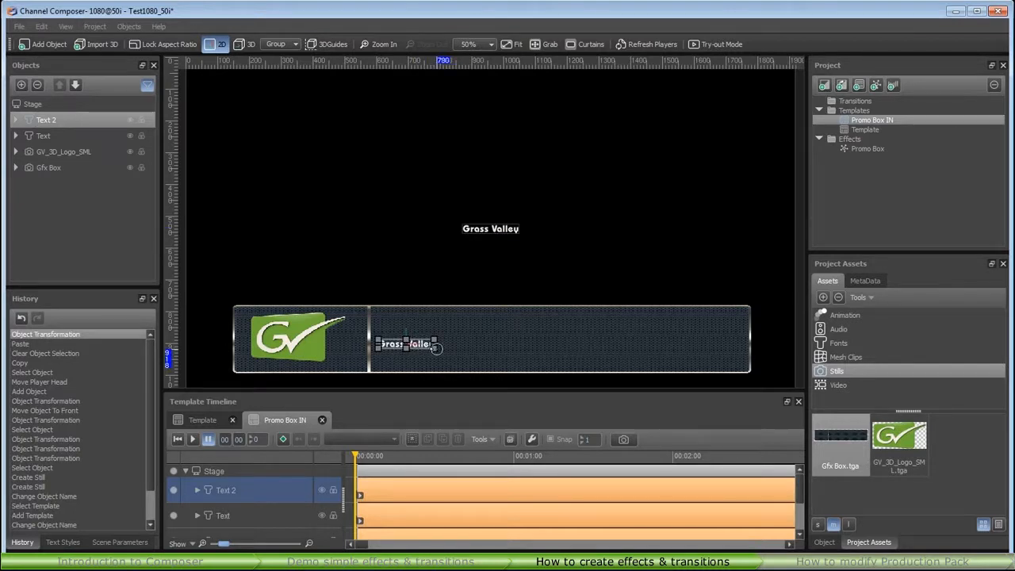
pyautogui.moveTo(408, 349); pyautogui.dragTo(745, 350)
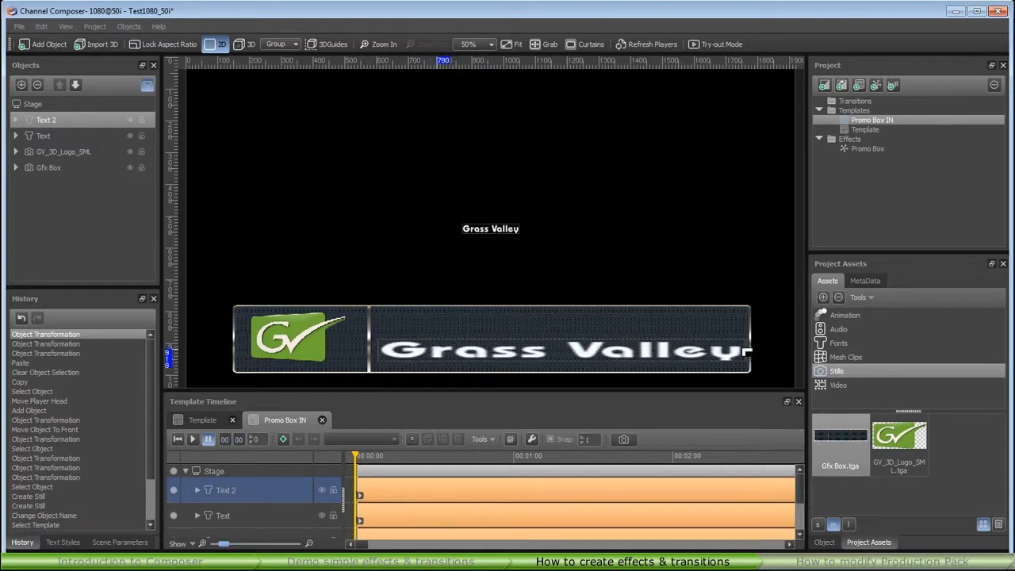
pyautogui.moveTo(604, 352); pyautogui.dragTo(603, 359)
# Fit the original Text object across the upper half of the banner's wide compartment and copy its text frame size from the transform gizmo.
pyautogui.click(497, 229)
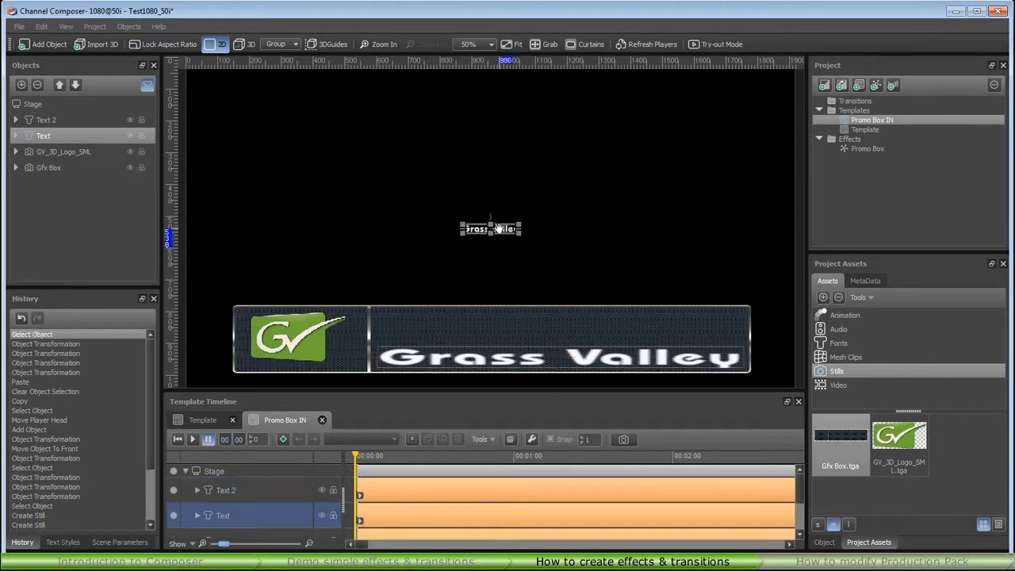
pyautogui.moveTo(498, 228); pyautogui.dragTo(743, 322)
pyautogui.click(404, 319)
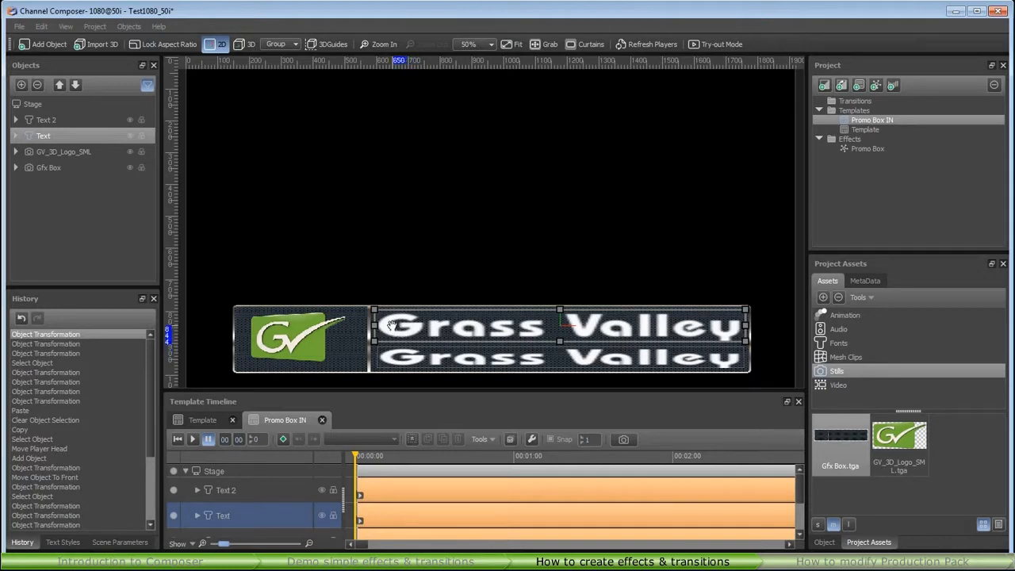
pyautogui.click(824, 542)
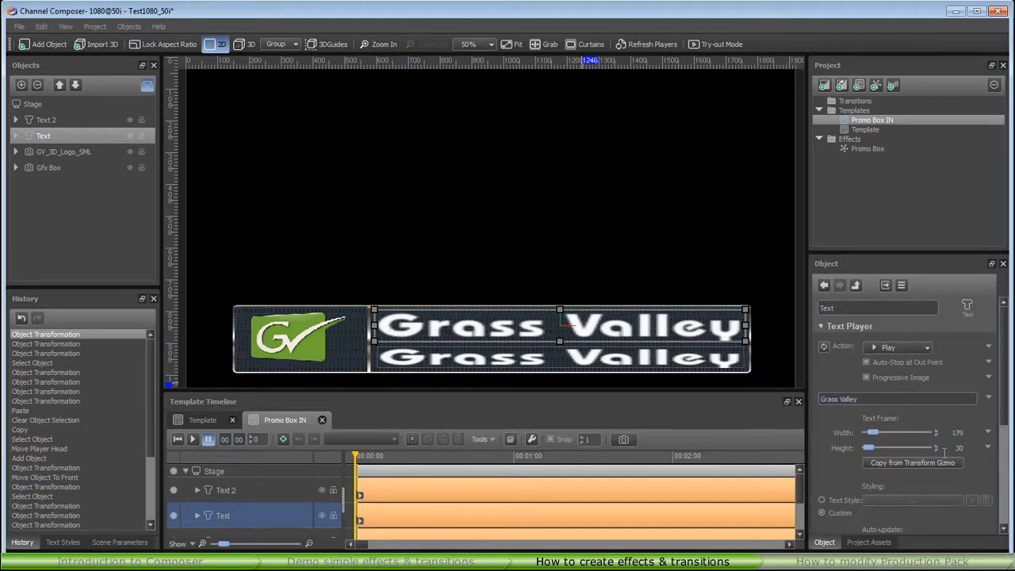
pyautogui.click(932, 461)
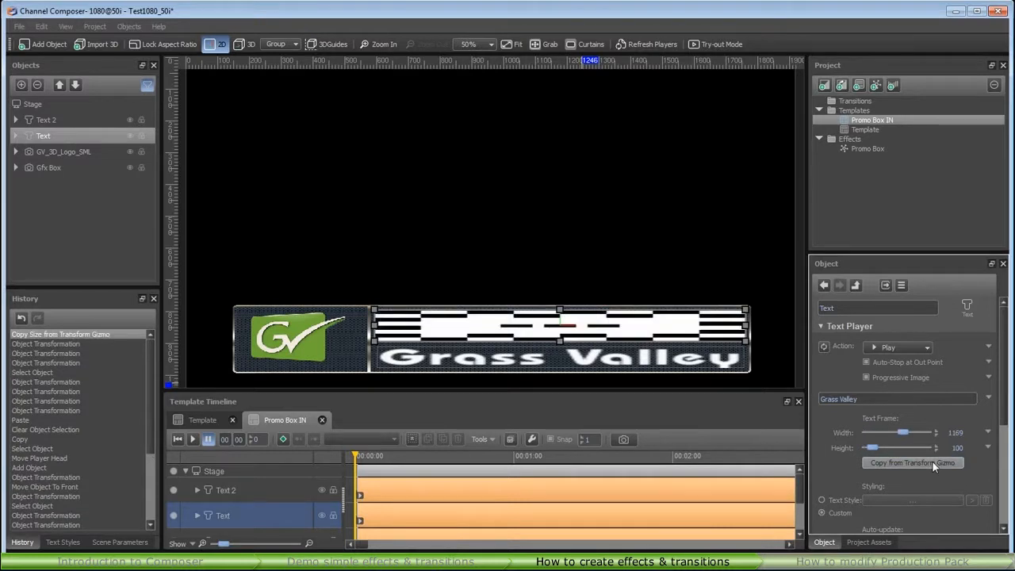
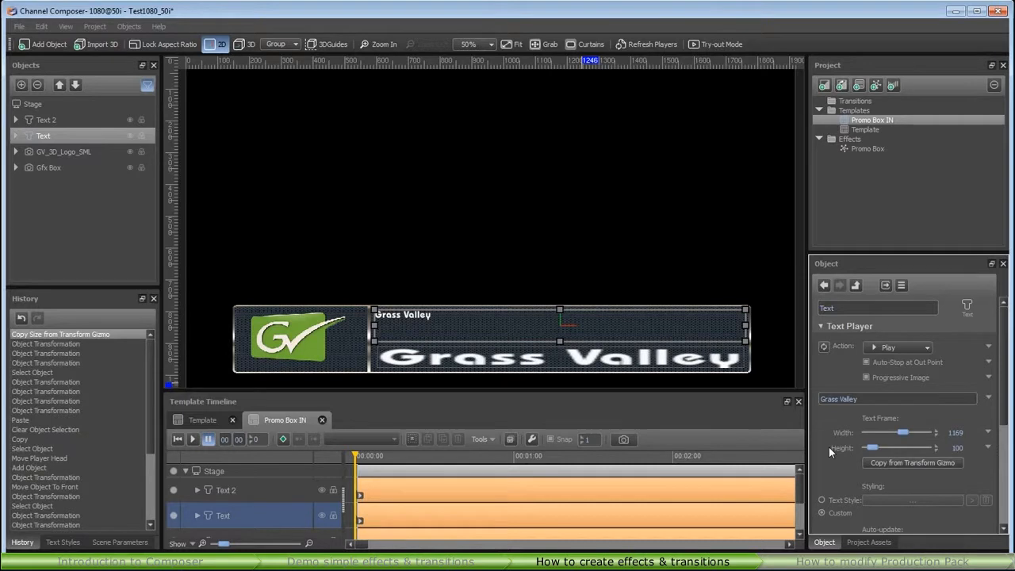
# Replace the upper text object's wording with "Promo Top Line".
pyautogui.moveTo(841, 399); pyautogui.dragTo(800, 398)
pyautogui.write('Promo Top Line')
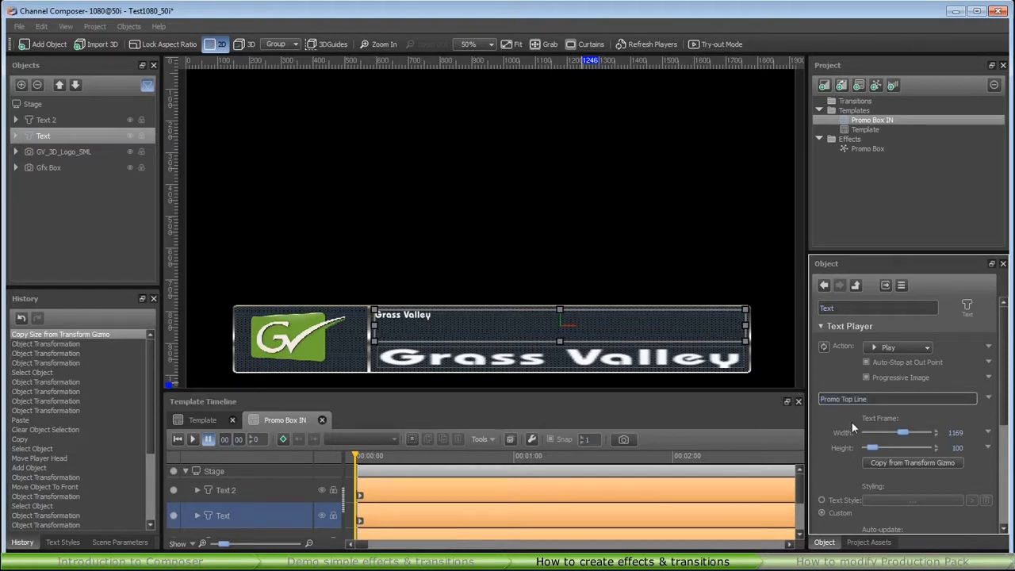
pyautogui.press('Return')
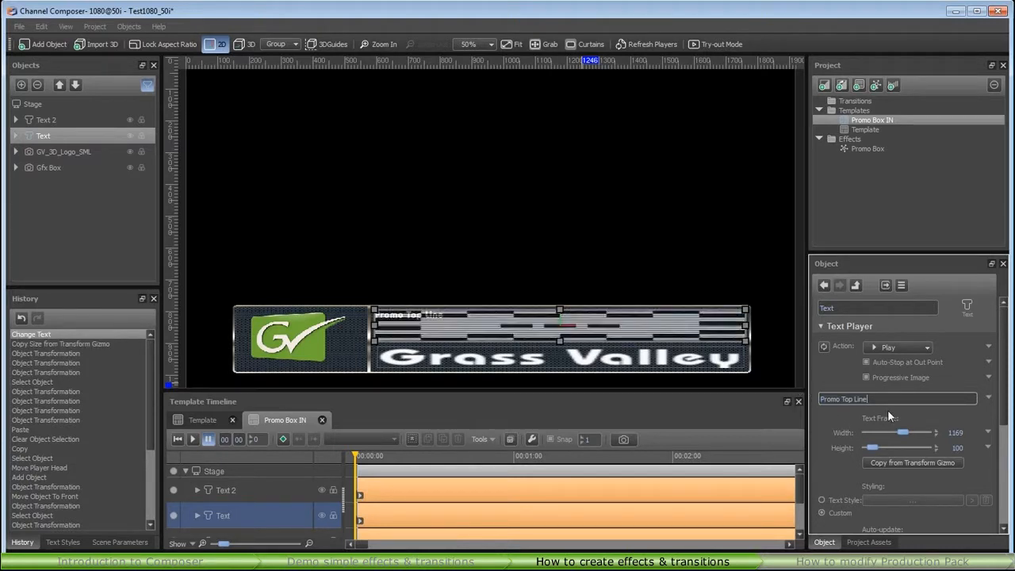
# Copy the lower text object's frame size from the transform gizmo and change its wording to "Promo Bottom Line".
pyautogui.click(637, 351)
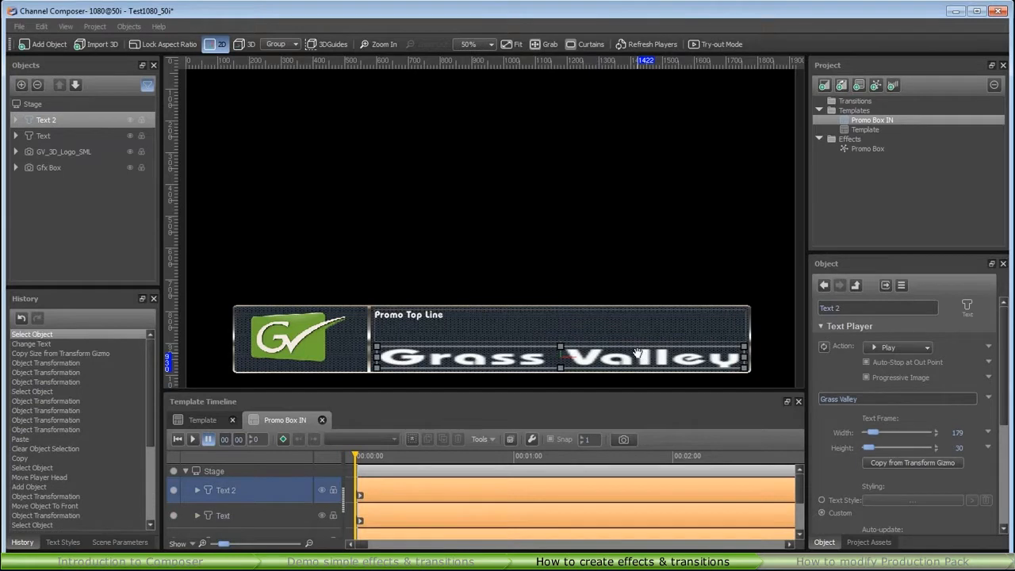
pyautogui.click(908, 466)
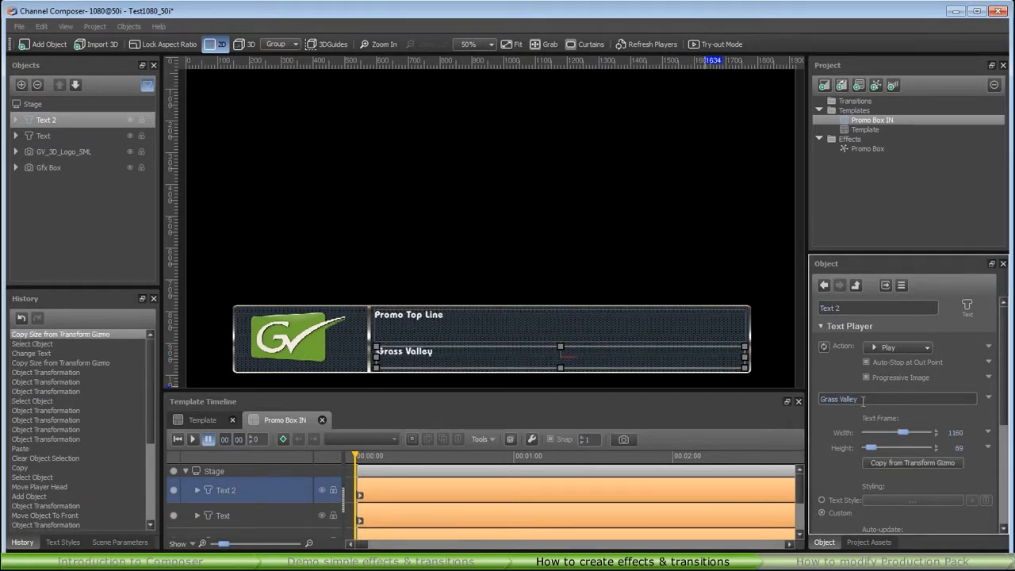
pyautogui.moveTo(863, 398); pyautogui.dragTo(788, 390)
pyautogui.hotkey('ctrl', 'v')
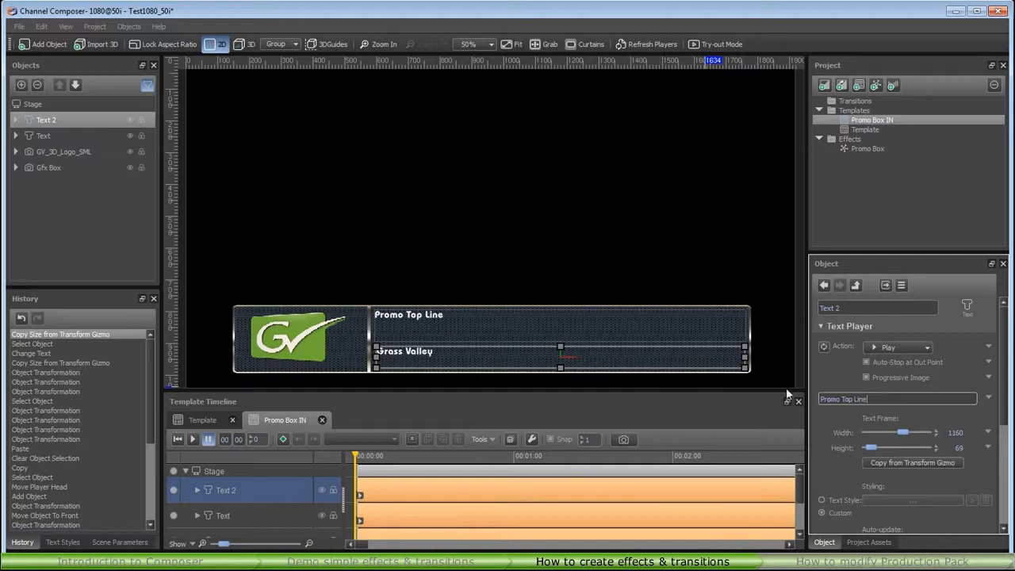
pyautogui.doubleClick(846, 399)
pyautogui.write('Bottom')
pyautogui.press('Return')
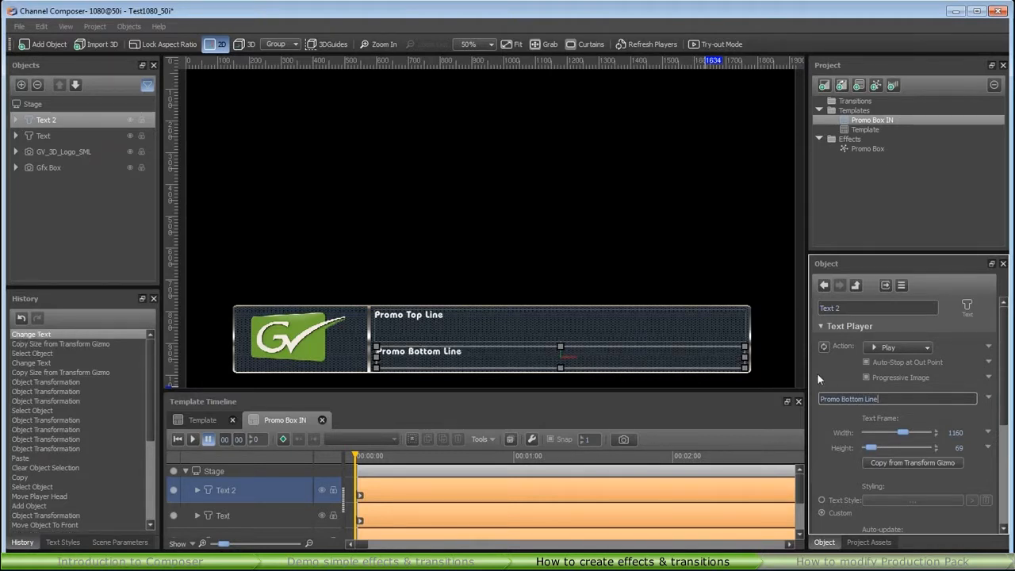
# Set the vertical alignment of the Promo Top Line text to Center.
pyautogui.click(436, 315)
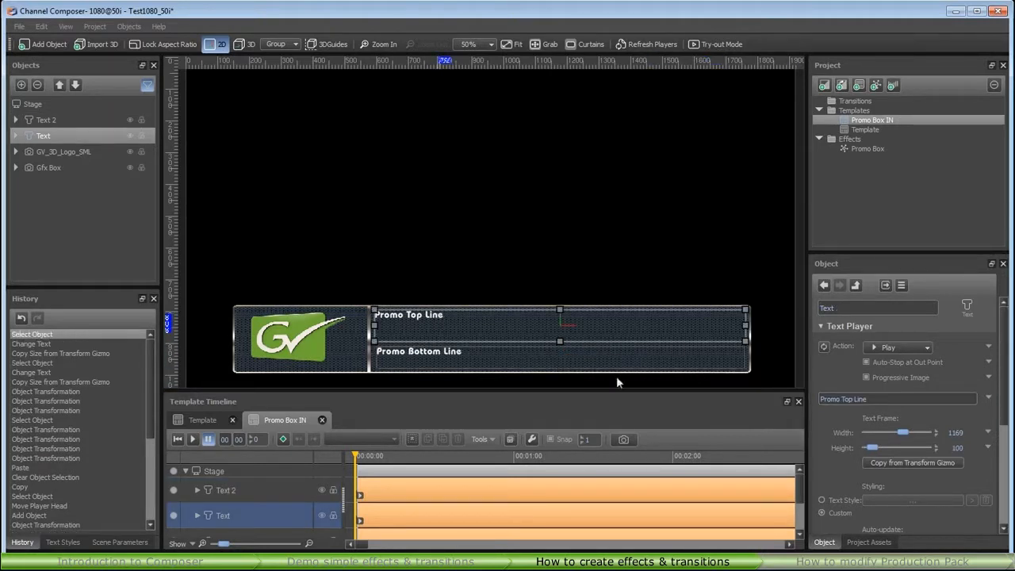
pyautogui.click(821, 326)
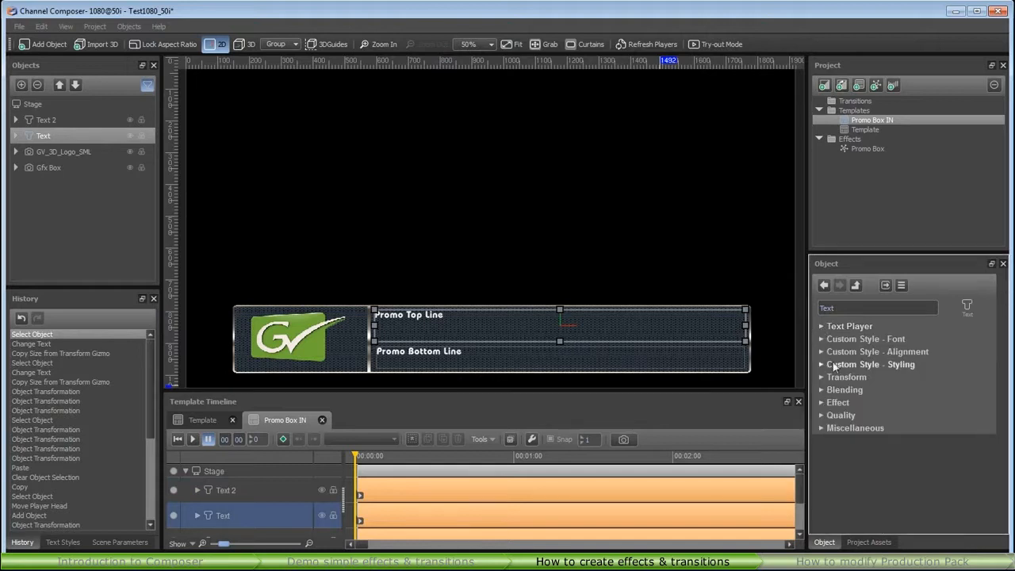
pyautogui.click(823, 354)
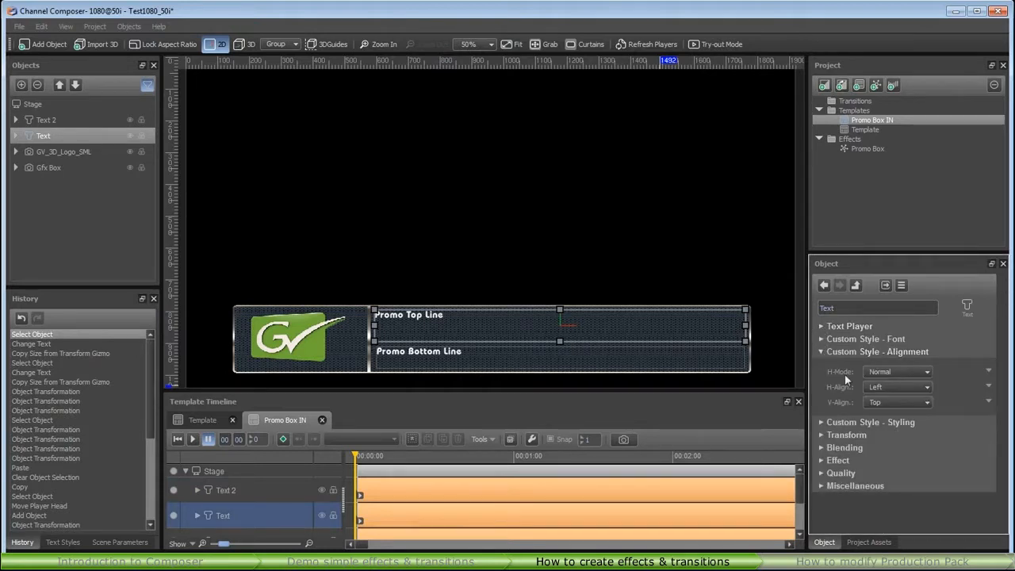
pyautogui.click(907, 401)
pyautogui.click(903, 415)
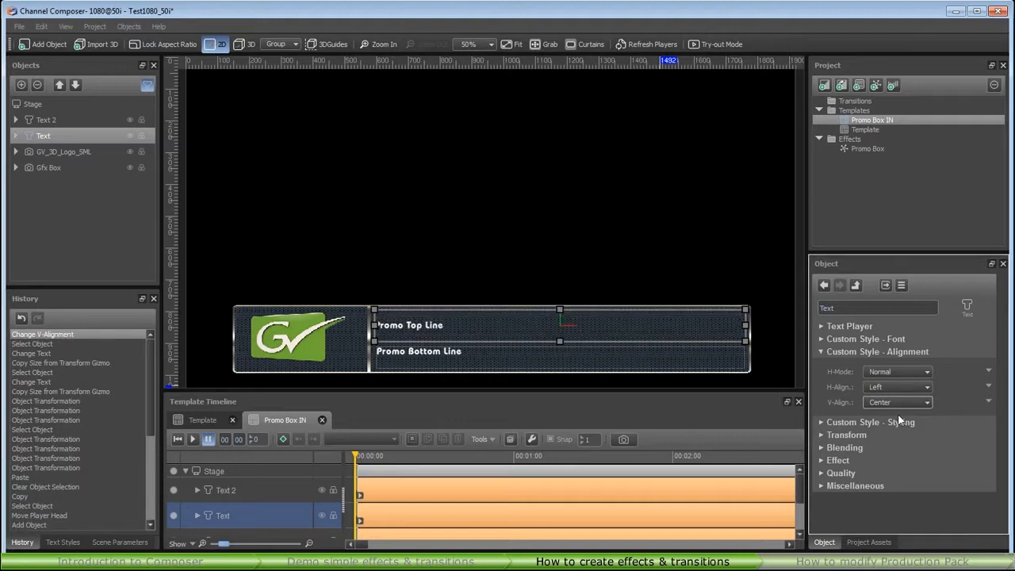
# Give the Promo Top Line text the font file big_noodle_titling.ttf and a size of 110 pt.
pyautogui.click(821, 338)
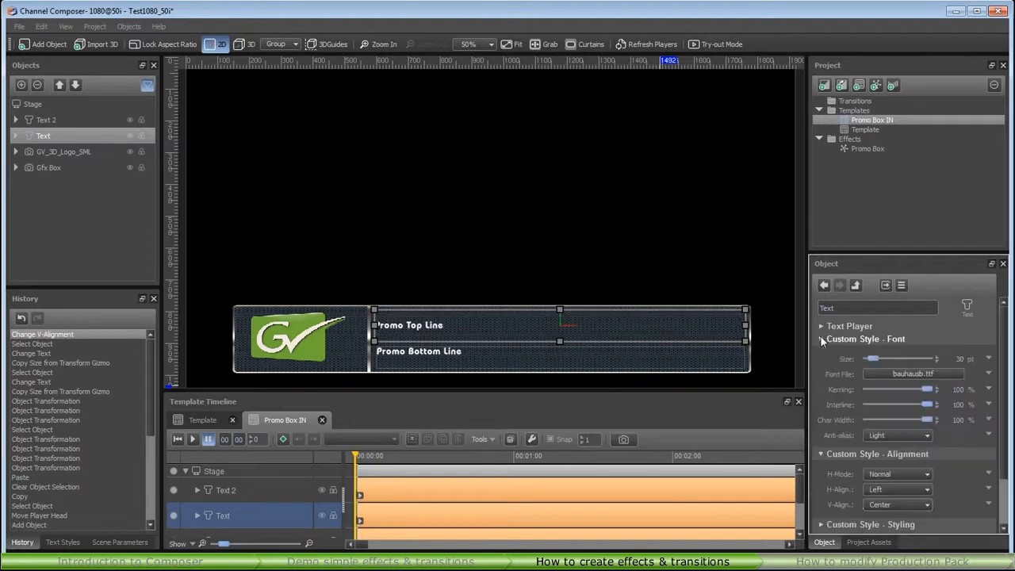
pyautogui.click(953, 372)
pyautogui.doubleClick(412, 213)
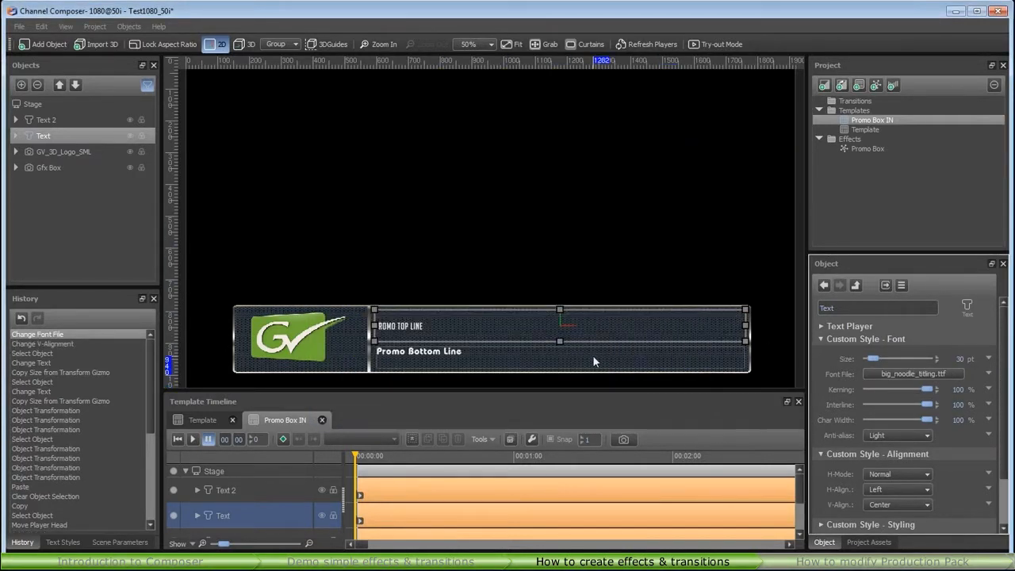
pyautogui.doubleClick(957, 358)
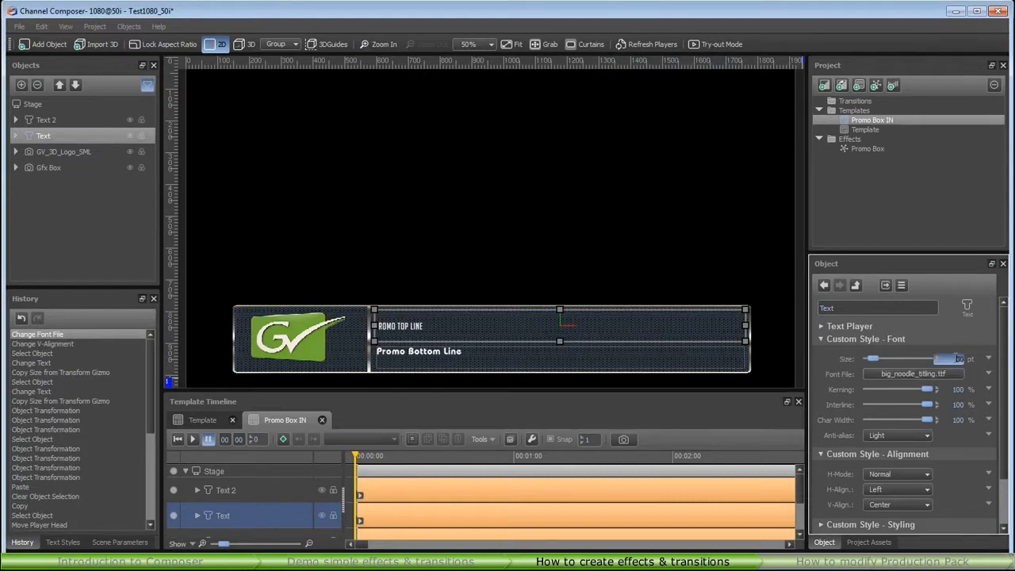
pyautogui.write('110')
pyautogui.press('Return')
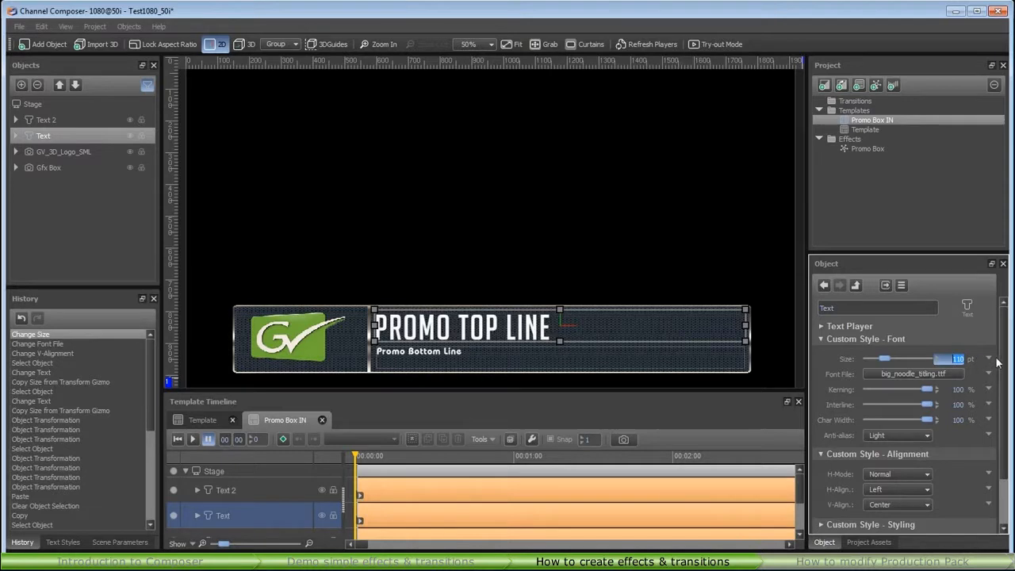
pyautogui.click(822, 339)
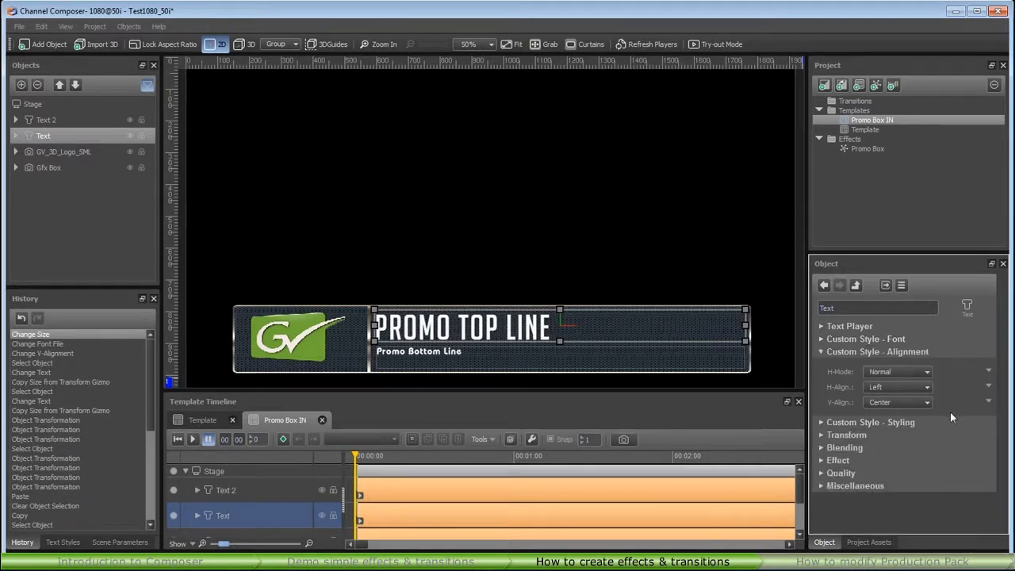
# Change the drop shadow color of the Promo Top Line text to black.
pyautogui.click(821, 422)
pyautogui.moveTo(1003, 425); pyautogui.dragTo(1004, 503)
pyautogui.click(901, 438)
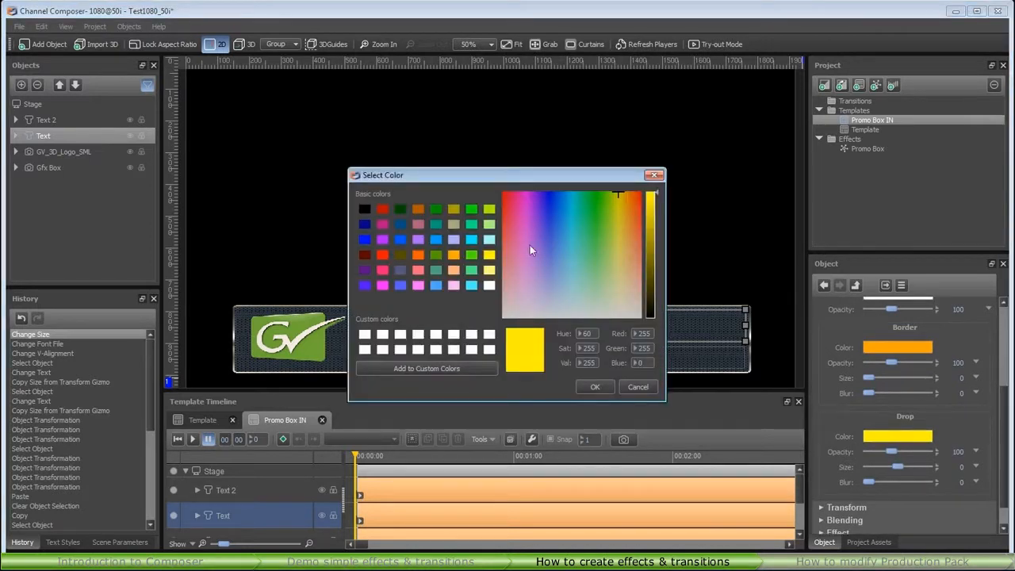
pyautogui.click(363, 209)
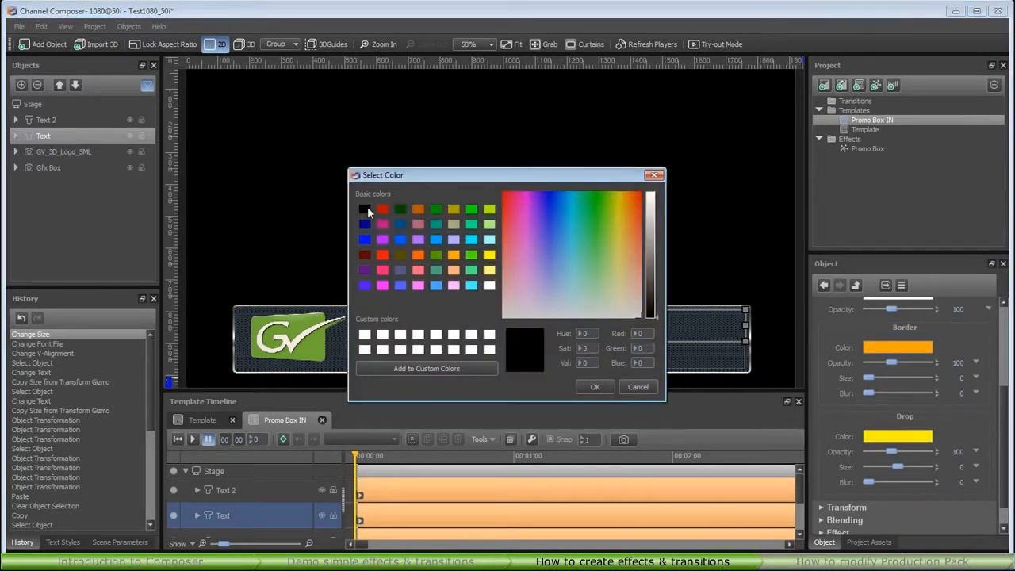
pyautogui.click(595, 386)
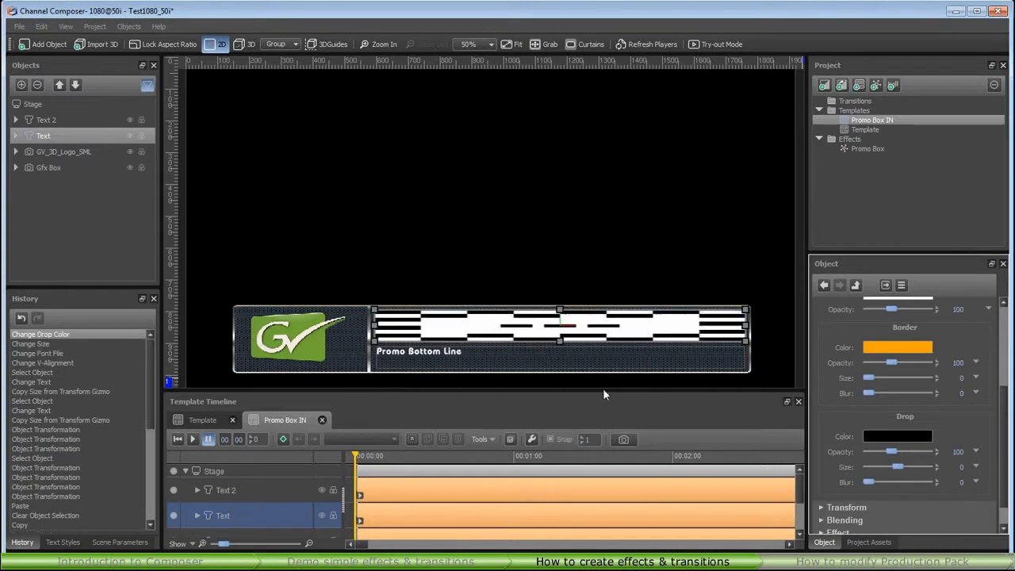
# Set the top line's drop shadow size to 5 and its blur to 5.
pyautogui.click(958, 468)
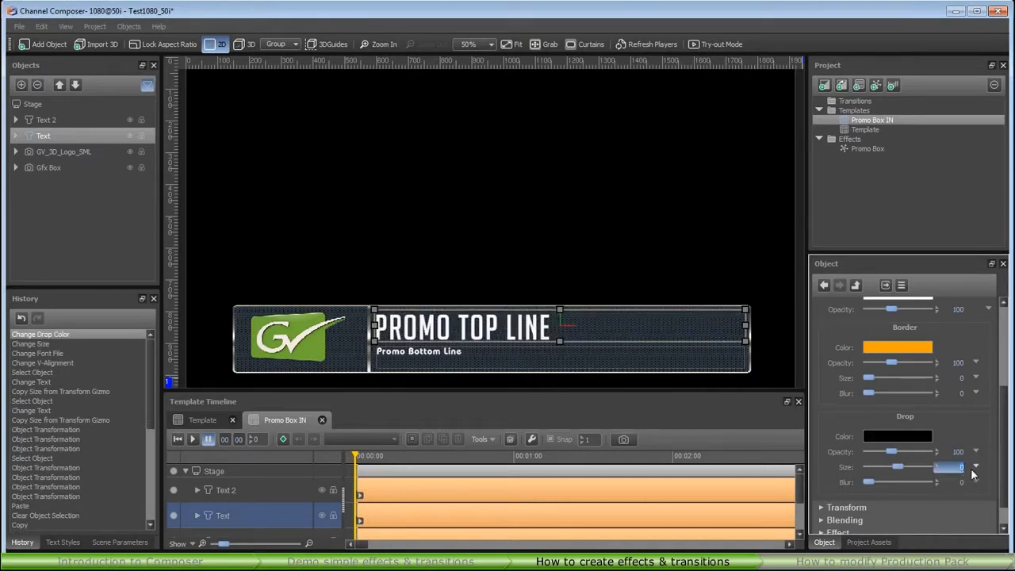
pyautogui.write('5')
pyautogui.press('Return')
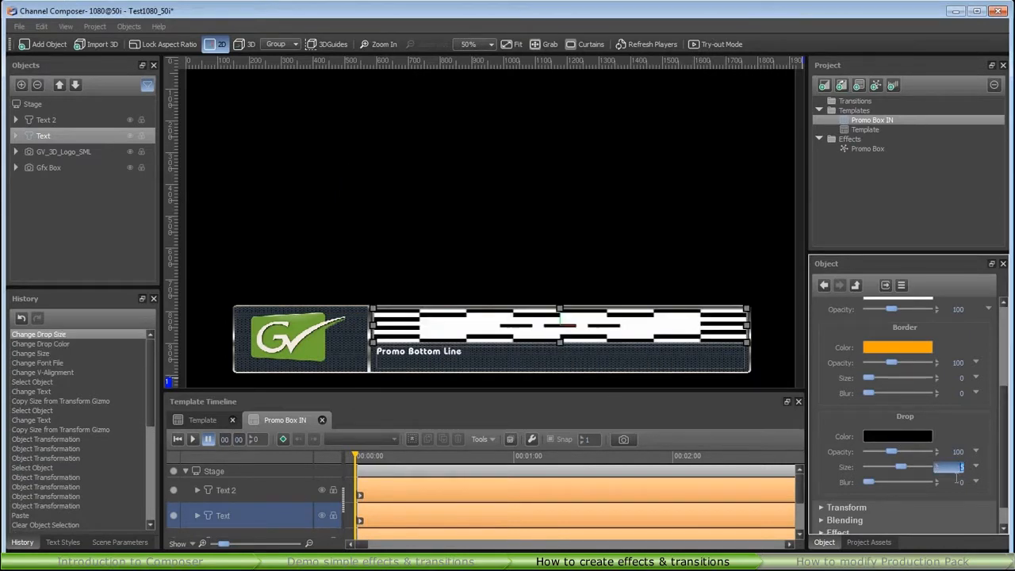
pyautogui.click(957, 482)
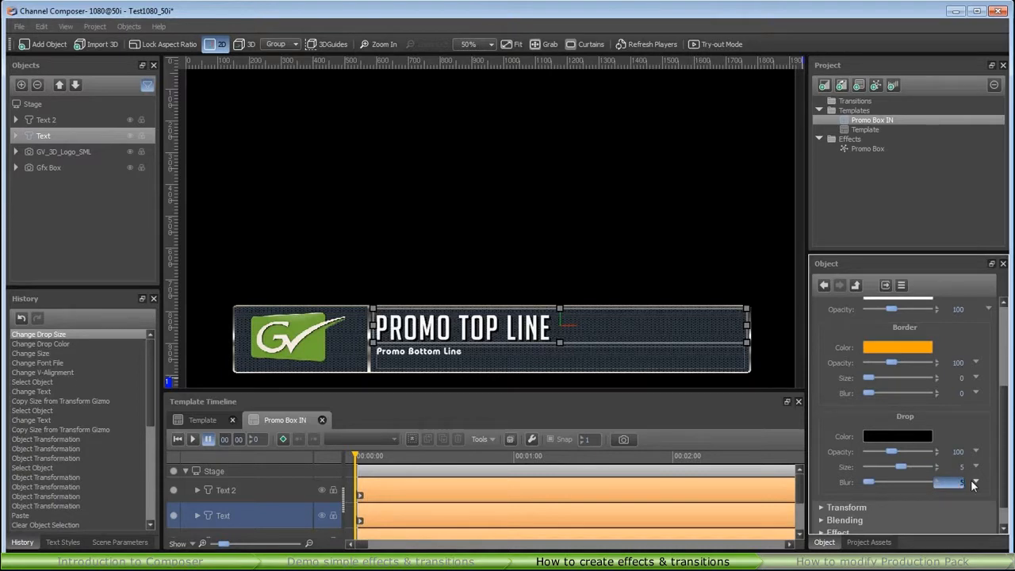
pyautogui.write('5')
pyautogui.press('Return')
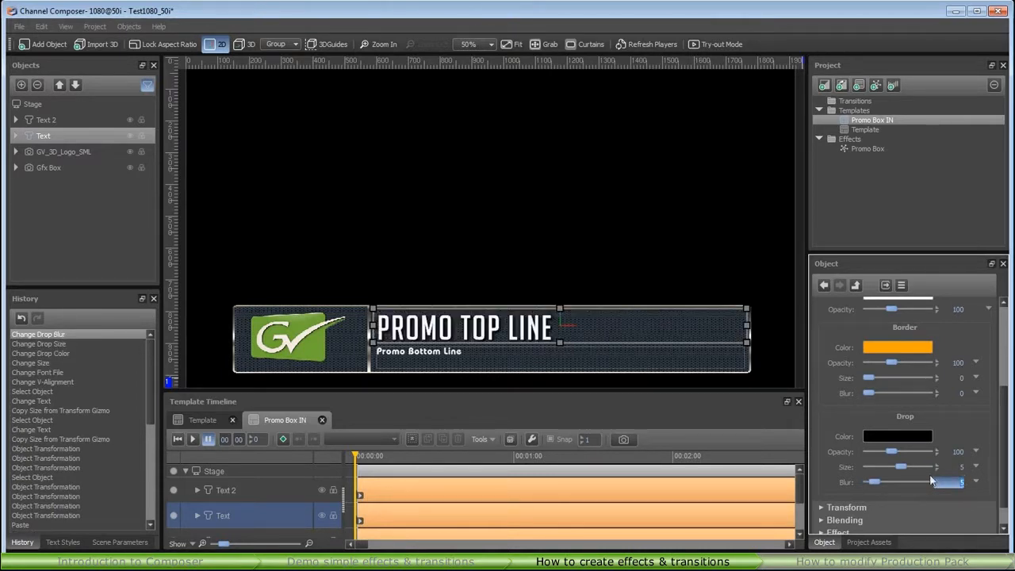
# Set the vertical alignment of the Promo Bottom Line text to Center.
pyautogui.click(453, 352)
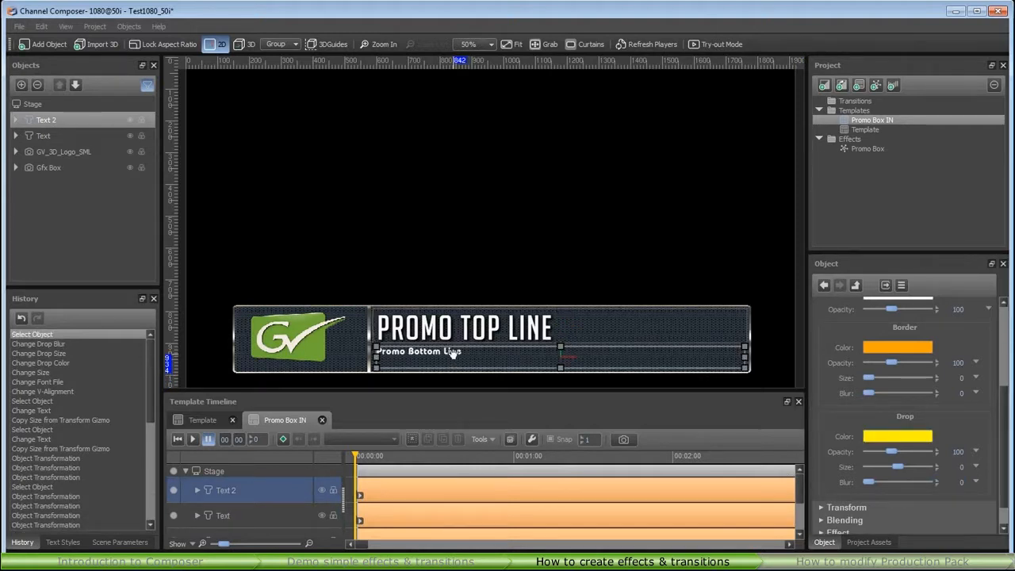
pyautogui.scroll(3, 1007, 363)
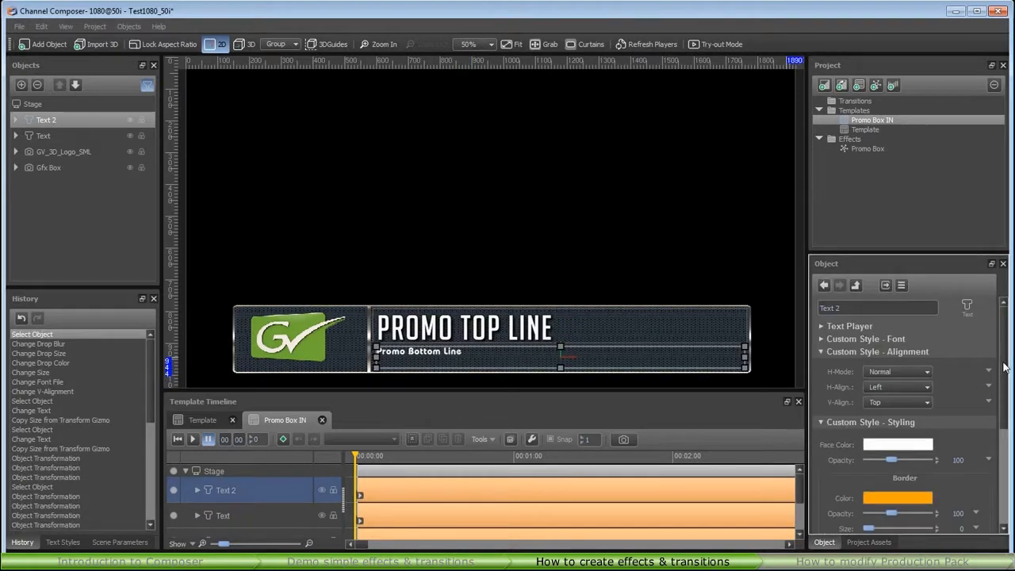
pyautogui.click(820, 351)
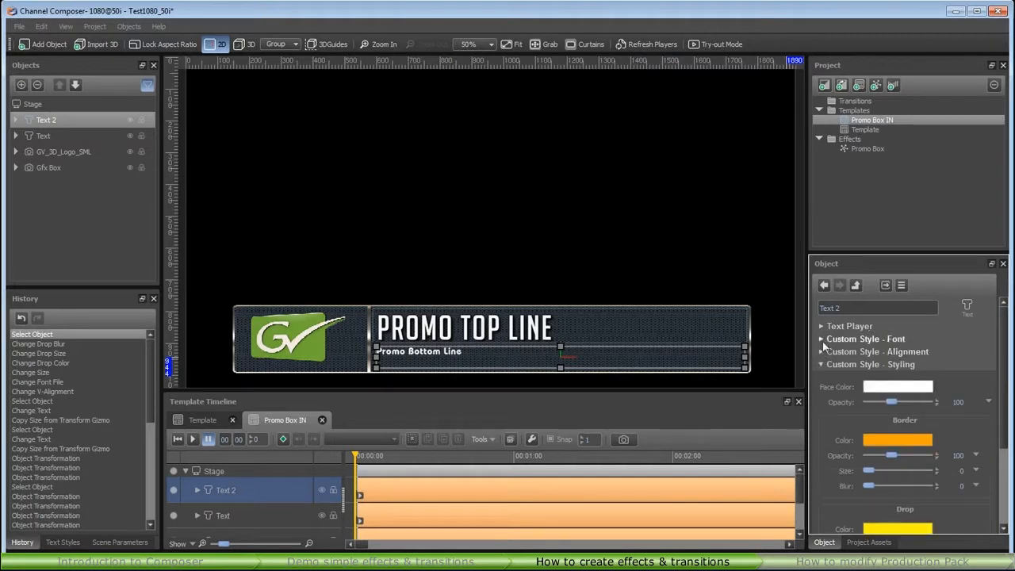
pyautogui.click(822, 363)
pyautogui.click(822, 351)
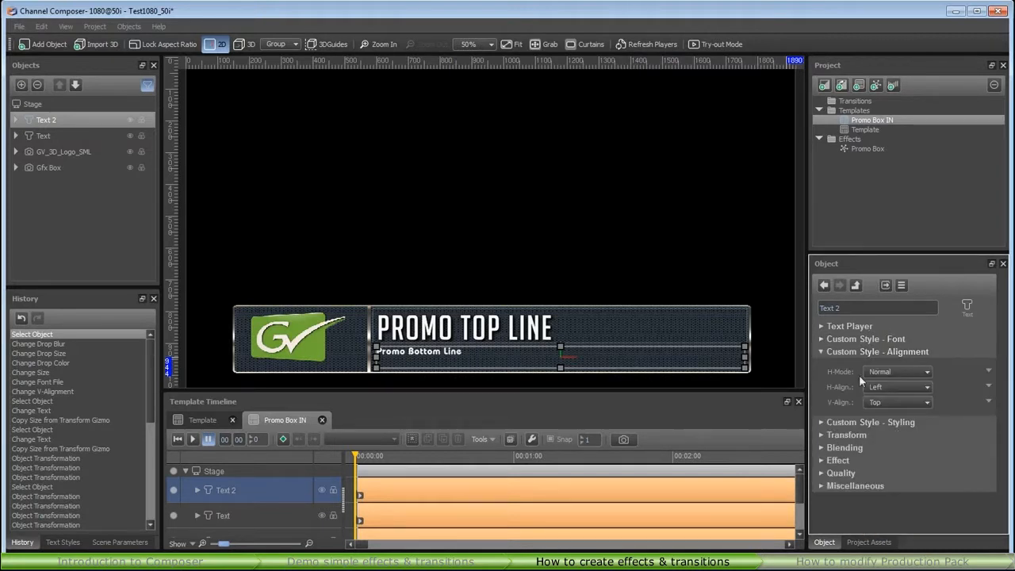
pyautogui.click(908, 402)
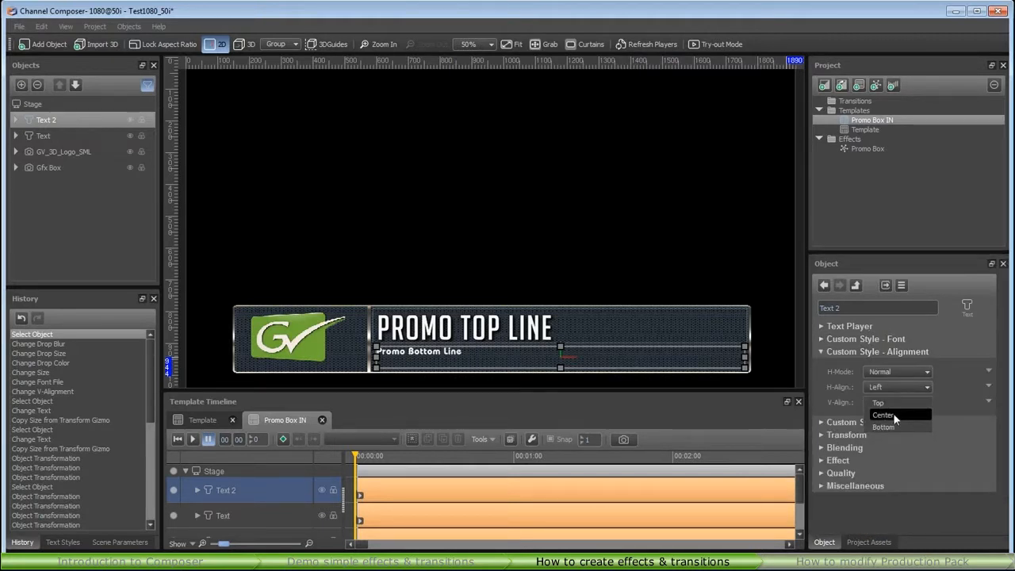
pyautogui.click(893, 413)
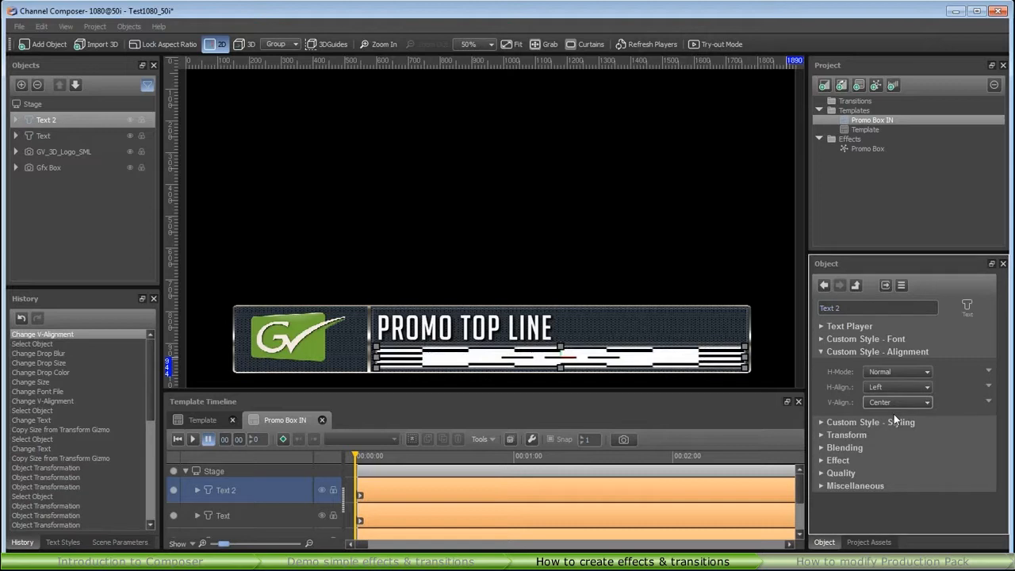
# Give the Promo Bottom Line text the font file big_noodle_titling.ttf and a size of 65 pt.
pyautogui.click(820, 338)
pyautogui.click(936, 374)
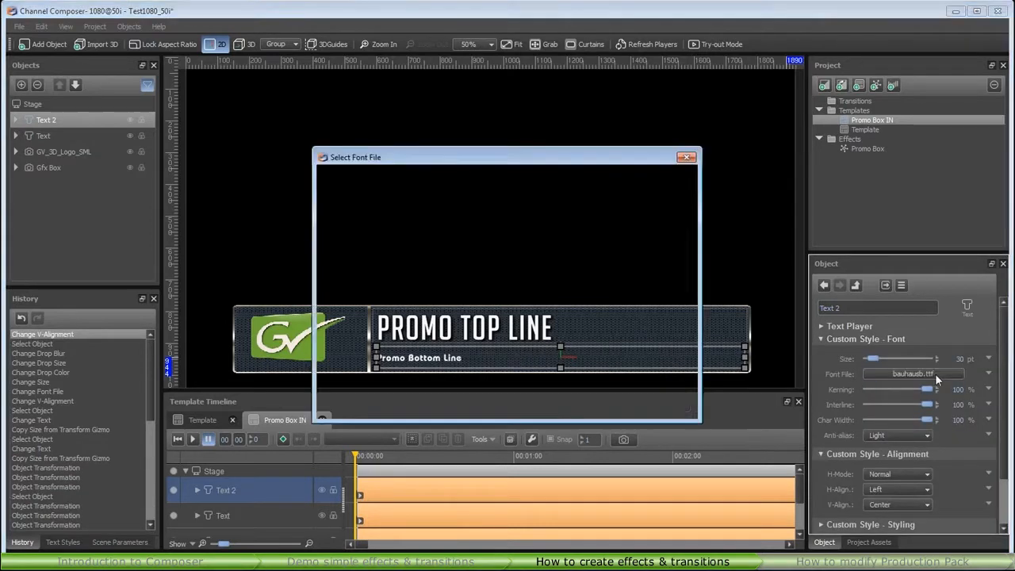
pyautogui.doubleClick(412, 218)
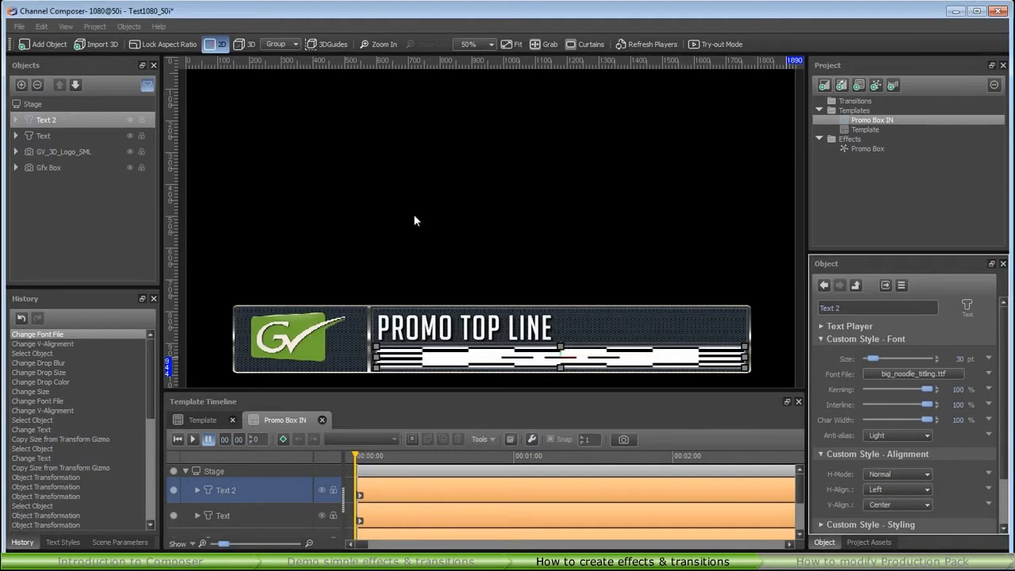
pyautogui.click(961, 359)
pyautogui.write('6')
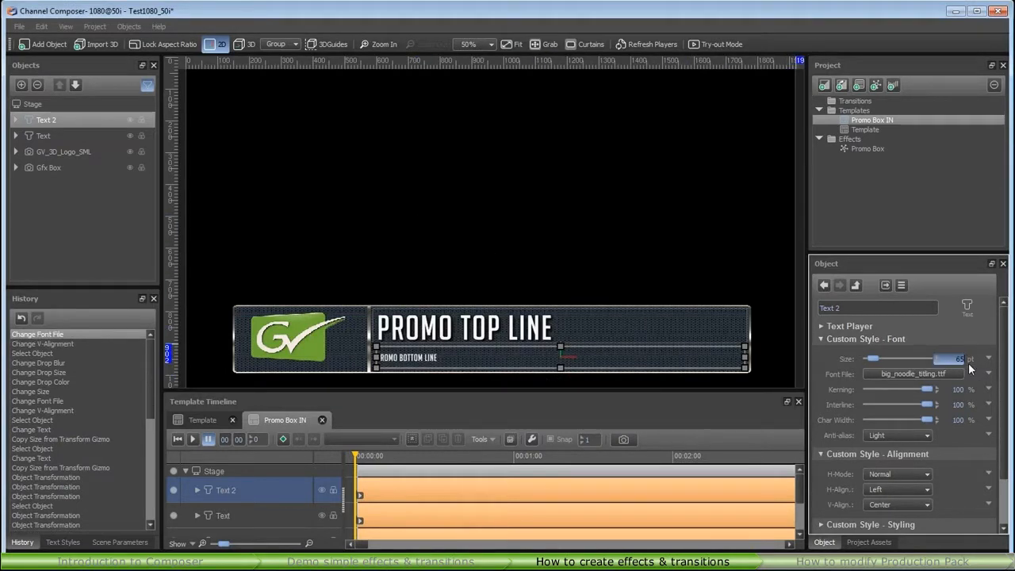
pyautogui.write('5')
pyautogui.press('Return')
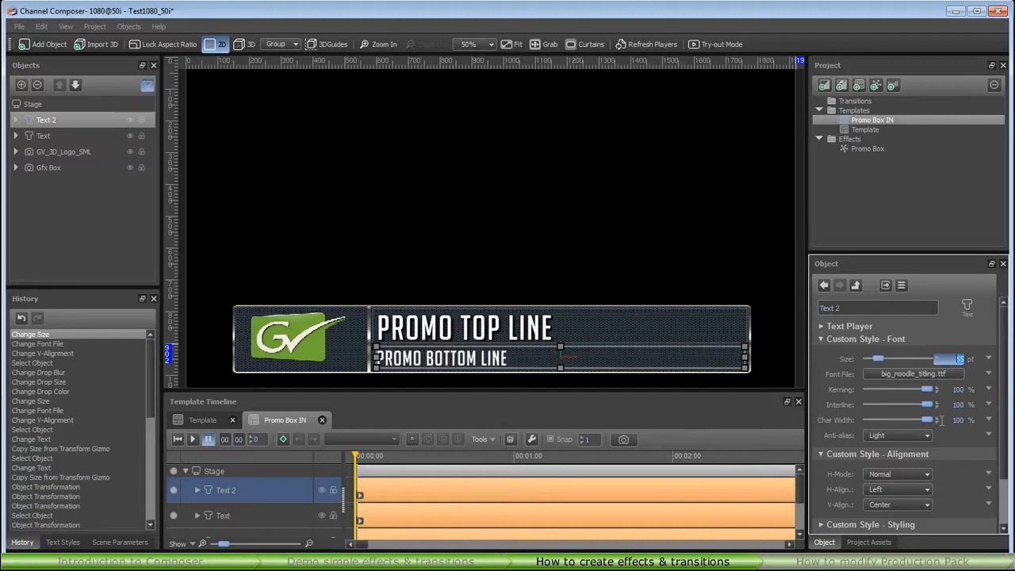
pyautogui.click(820, 340)
# Change the drop shadow color of the Promo Bottom Line text to black.
pyautogui.click(820, 422)
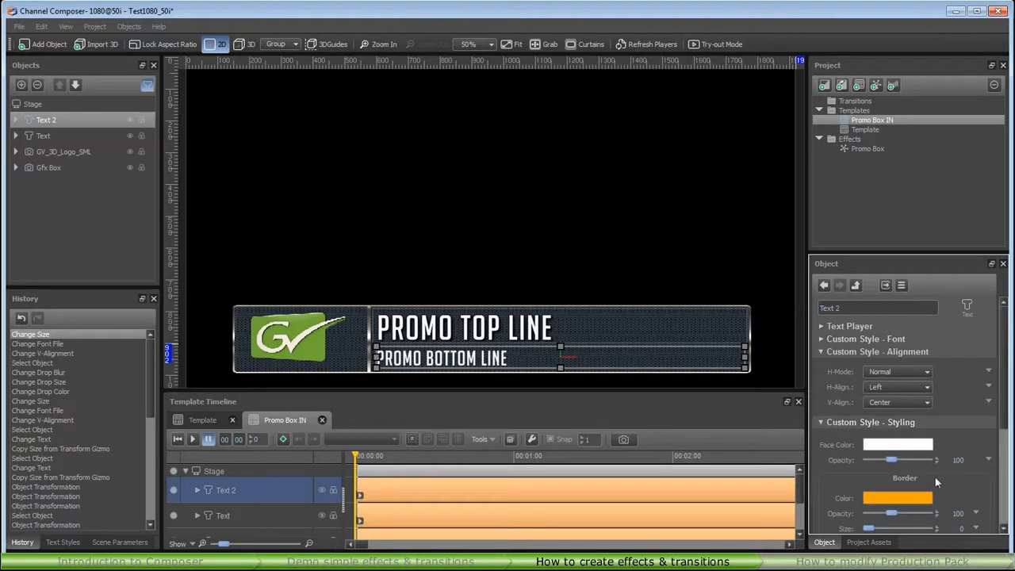
pyautogui.scroll(-3, 935, 476)
pyautogui.click(897, 474)
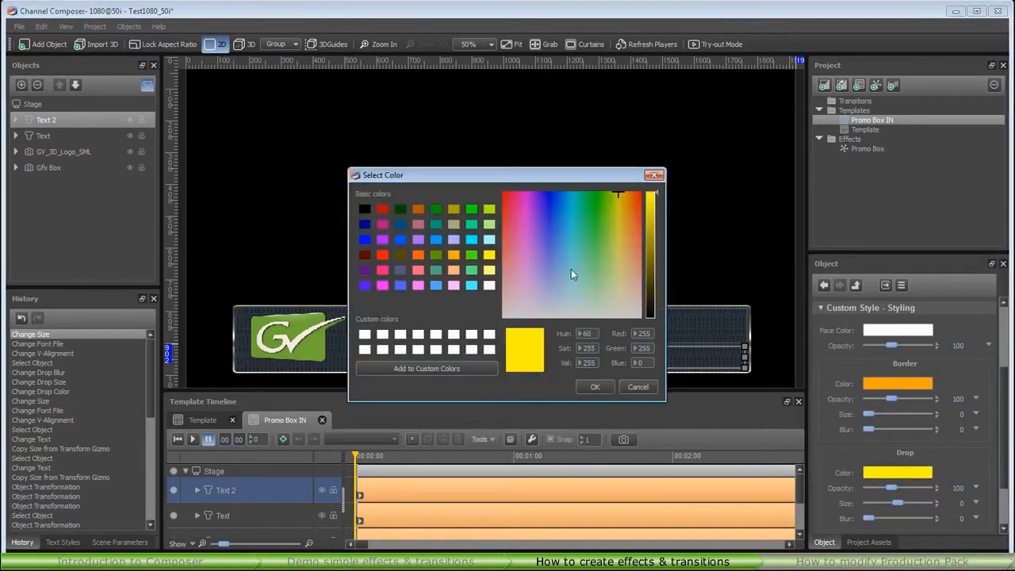
pyautogui.click(361, 210)
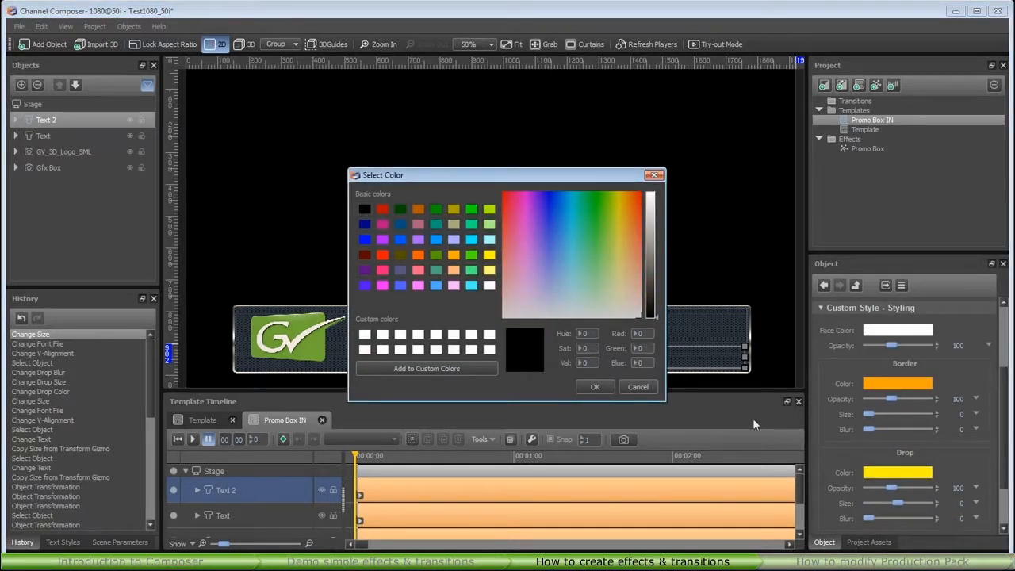
pyautogui.click(598, 382)
# Set the bottom line's drop shadow size to 5 and its blur to 5, then clear the object selection.
pyautogui.moveTo(956, 505); pyautogui.dragTo(977, 507)
pyautogui.write('5')
pyautogui.press('Return')
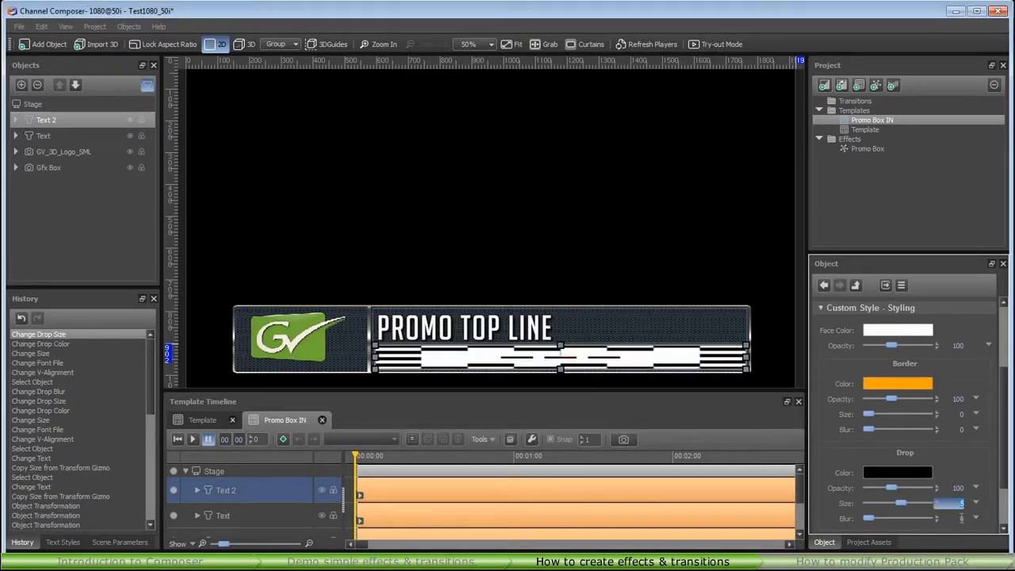
pyautogui.doubleClick(961, 518)
pyautogui.write('5')
pyautogui.press('Return')
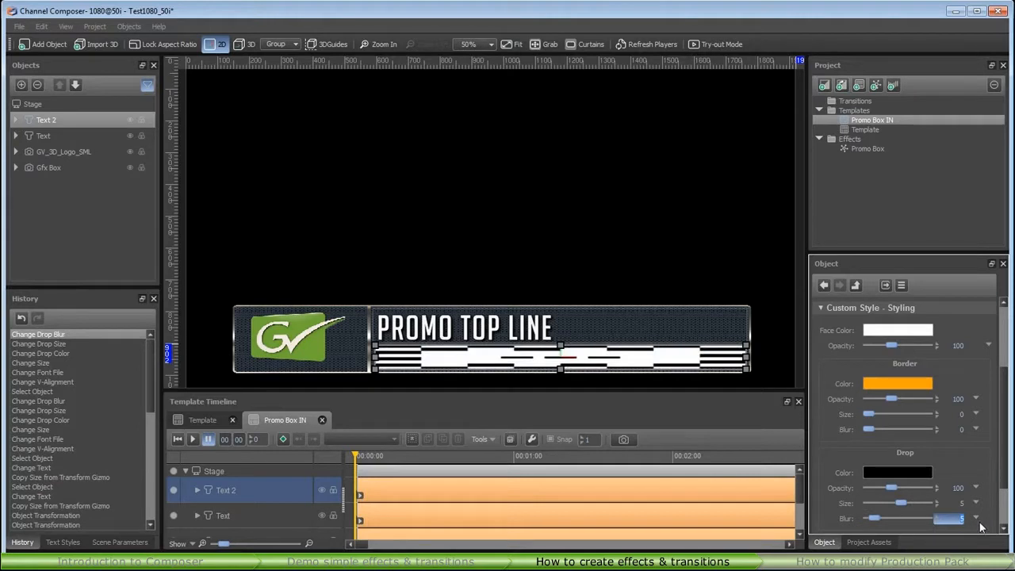
pyautogui.click(573, 219)
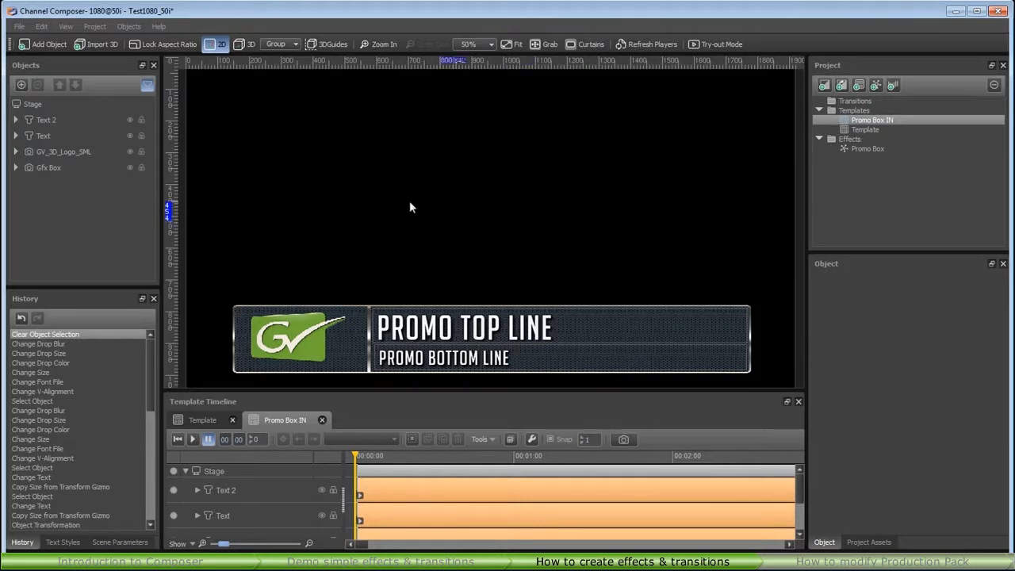
# Group the Gfx Box, GV_3D_Logo_SML, Text and Text 2 objects into one group.
pyautogui.click(46, 167)
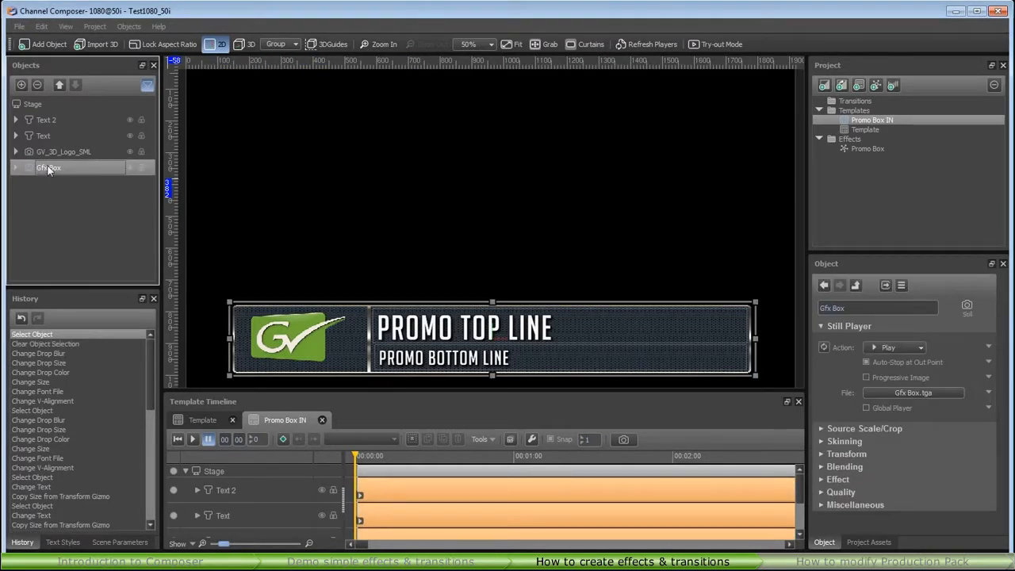
pyautogui.keyDown('ctrl'); pyautogui.click(52, 151); pyautogui.keyUp('ctrl')
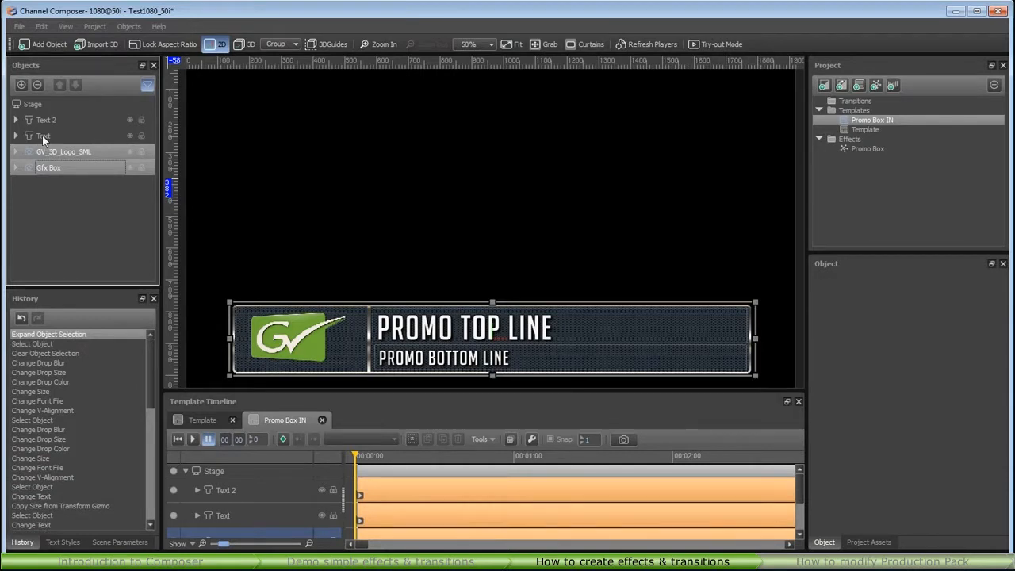
pyautogui.keyDown('ctrl'); pyautogui.click(43, 137); pyautogui.keyUp('ctrl')
pyautogui.keyDown('ctrl'); pyautogui.click(45, 122); pyautogui.keyUp('ctrl')
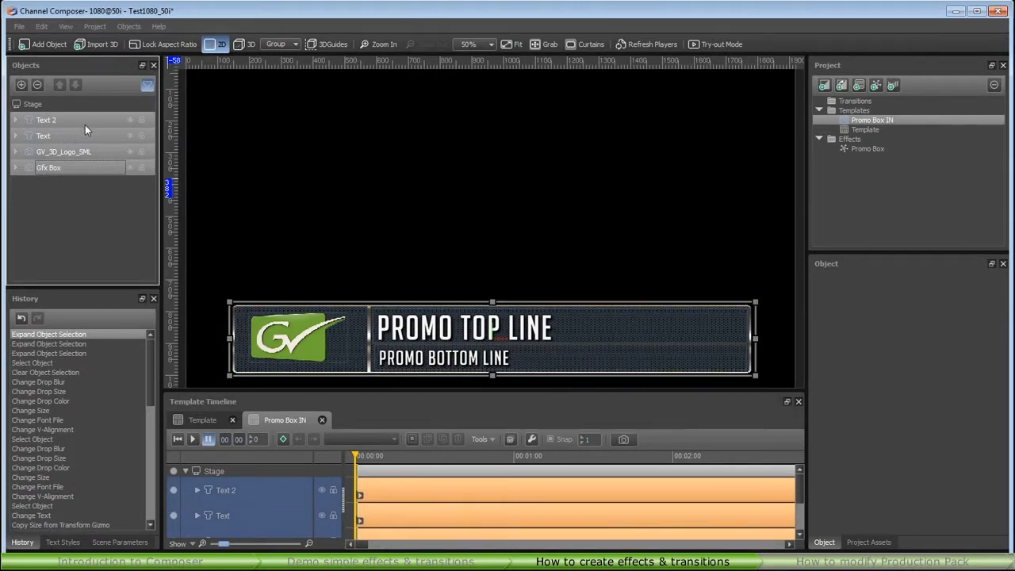
pyautogui.rightClick(81, 125)
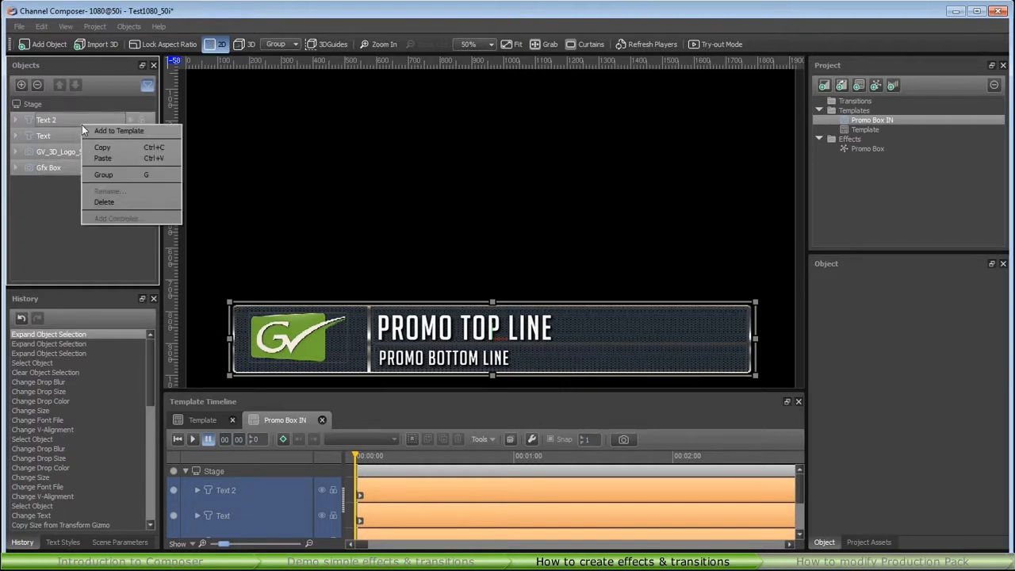
pyautogui.click(102, 174)
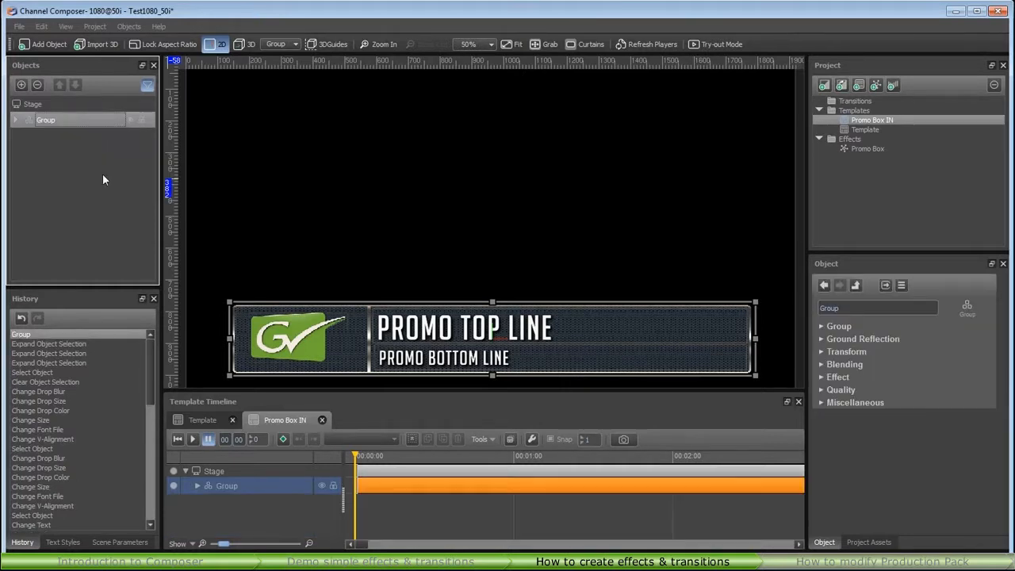
pyautogui.click(258, 486)
pyautogui.click(196, 485)
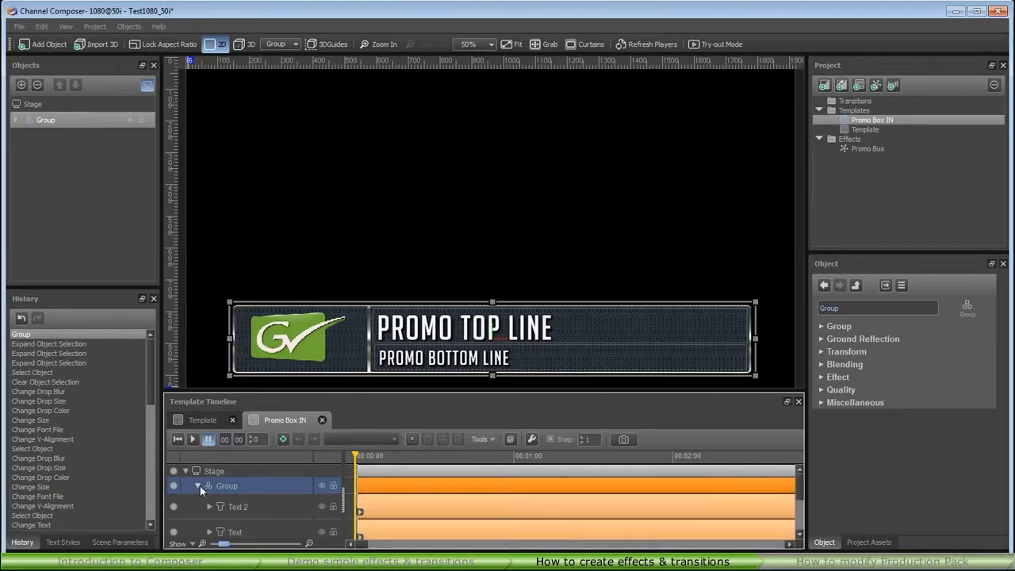
pyautogui.click(198, 485)
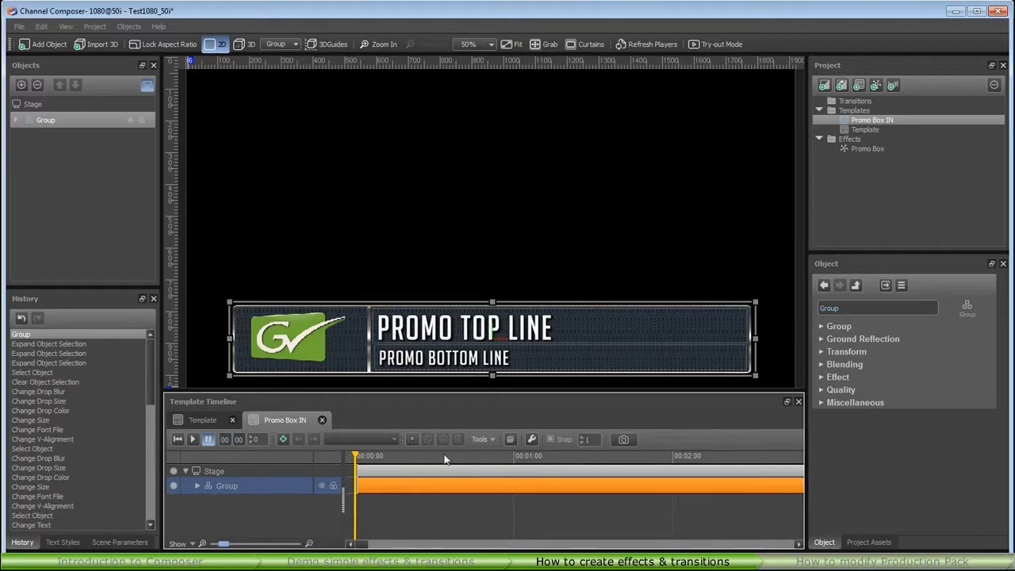
# Insert keyframes for the group at 1 second and at the start of the Promo Box IN timeline.
pyautogui.click(514, 457)
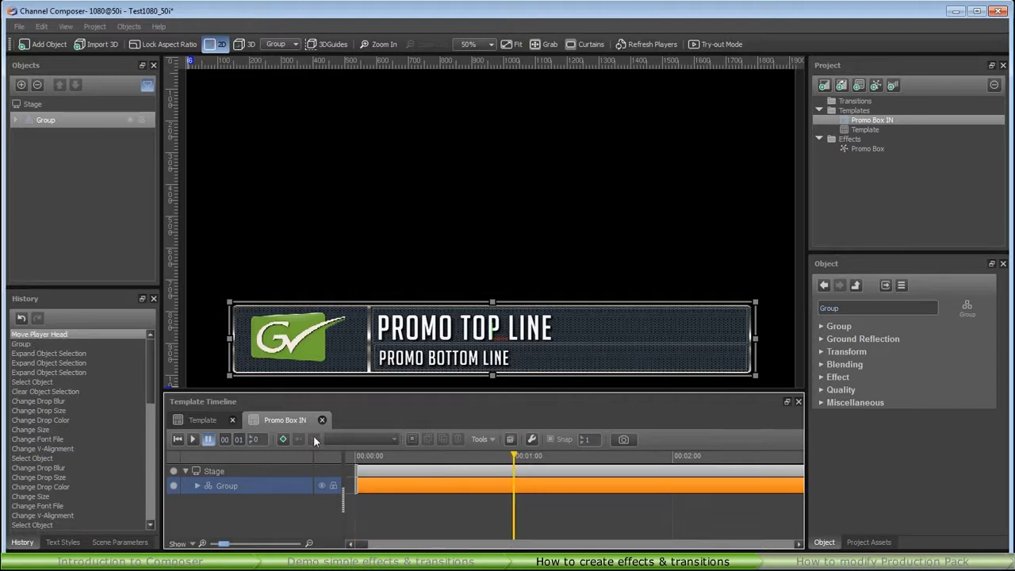
pyautogui.click(282, 439)
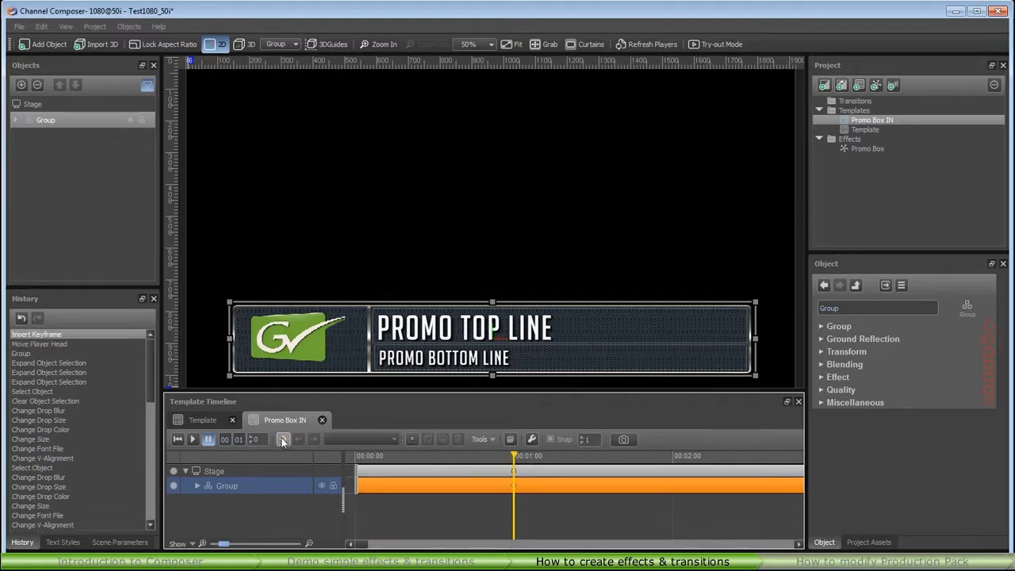
pyautogui.click(355, 457)
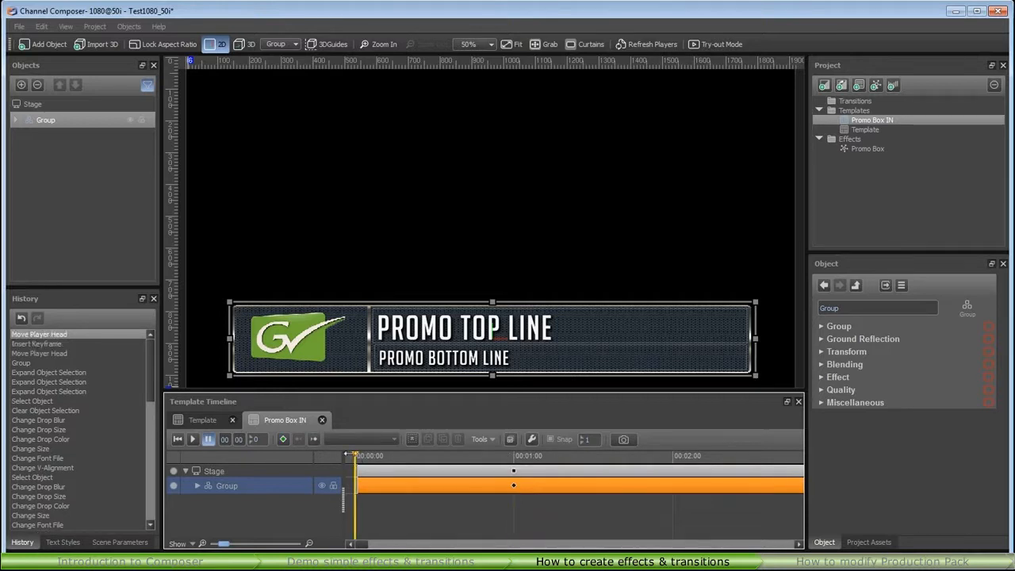
pyautogui.click(282, 439)
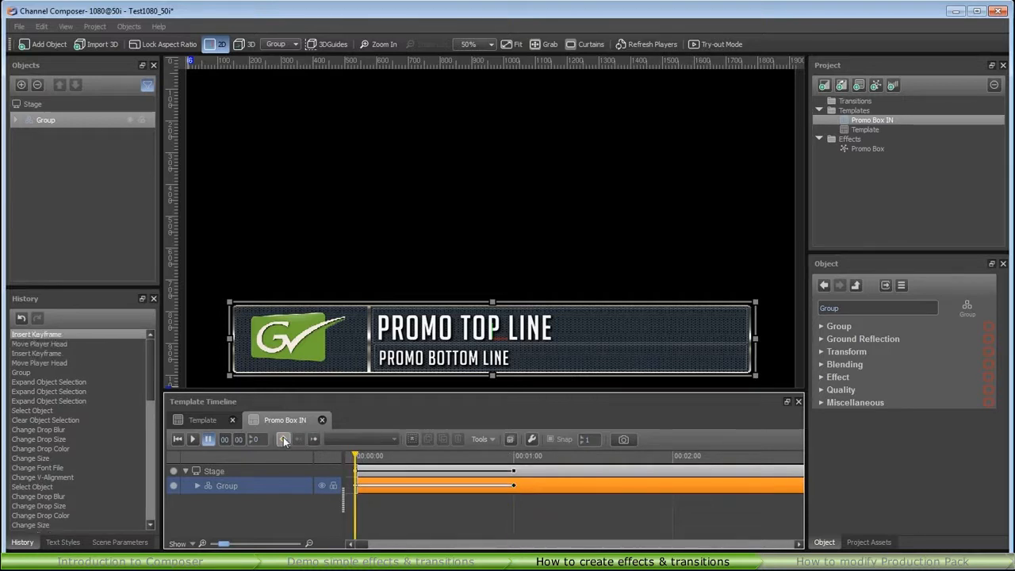
# Set the group's X rotation to 90° at the first keyframe.
pyautogui.click(355, 485)
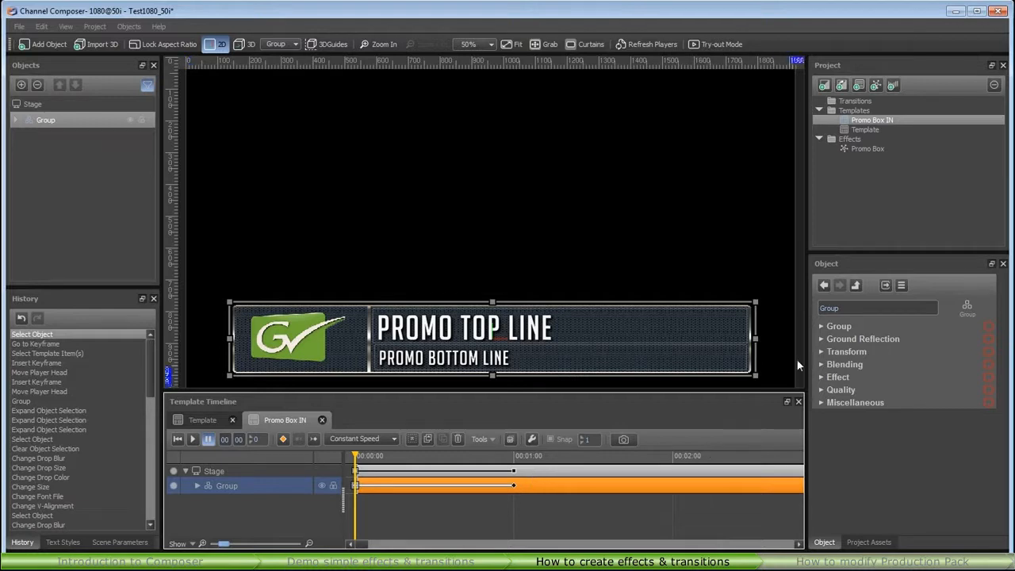
pyautogui.click(821, 353)
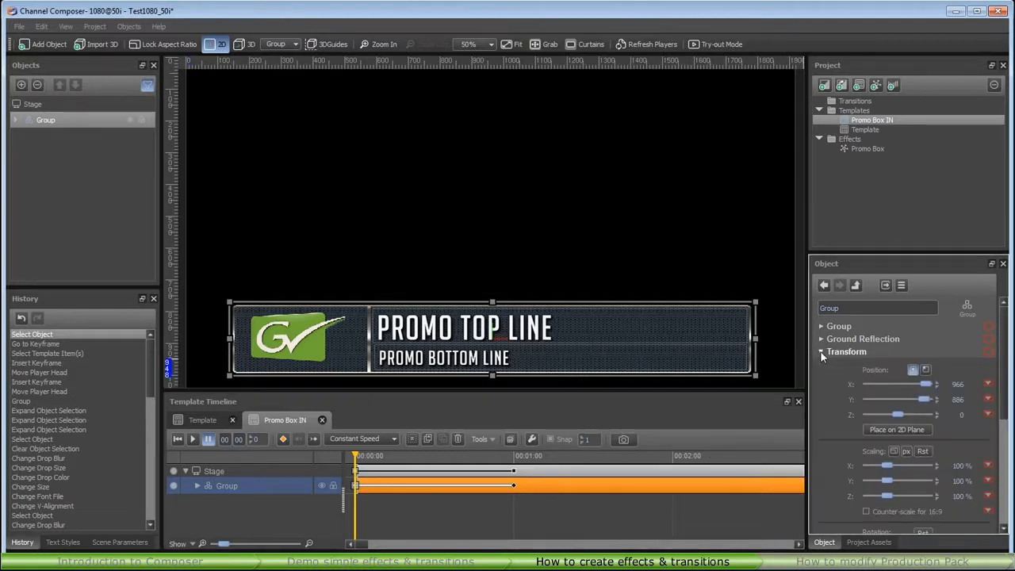
pyautogui.moveTo(1005, 358); pyautogui.dragTo(1011, 418)
pyautogui.click(962, 419)
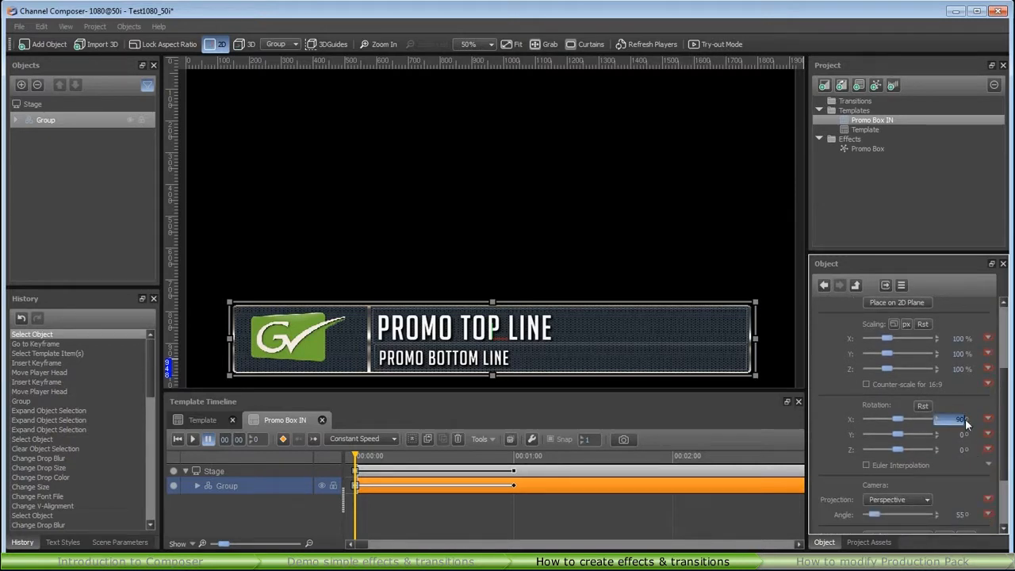
pyautogui.press('Return')
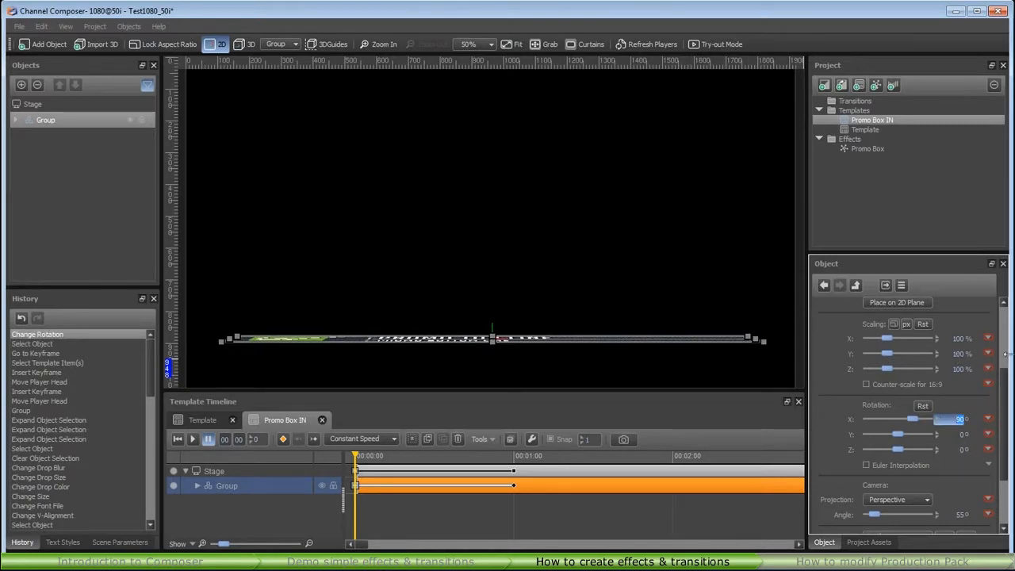
# Lower the group's opacity to 0% and update the first keyframe with the changes.
pyautogui.scroll(-3, 1005, 405)
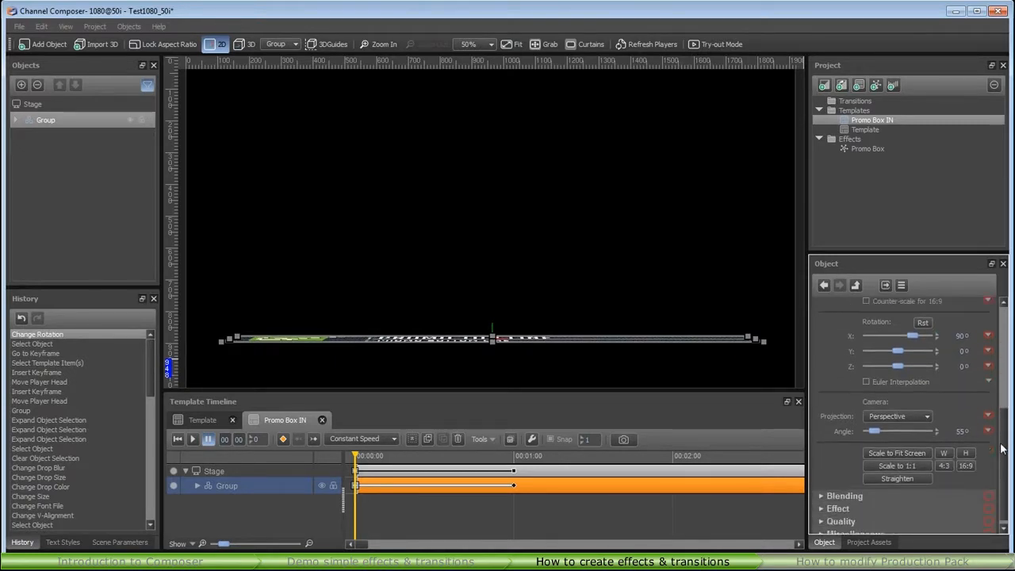
pyautogui.click(834, 492)
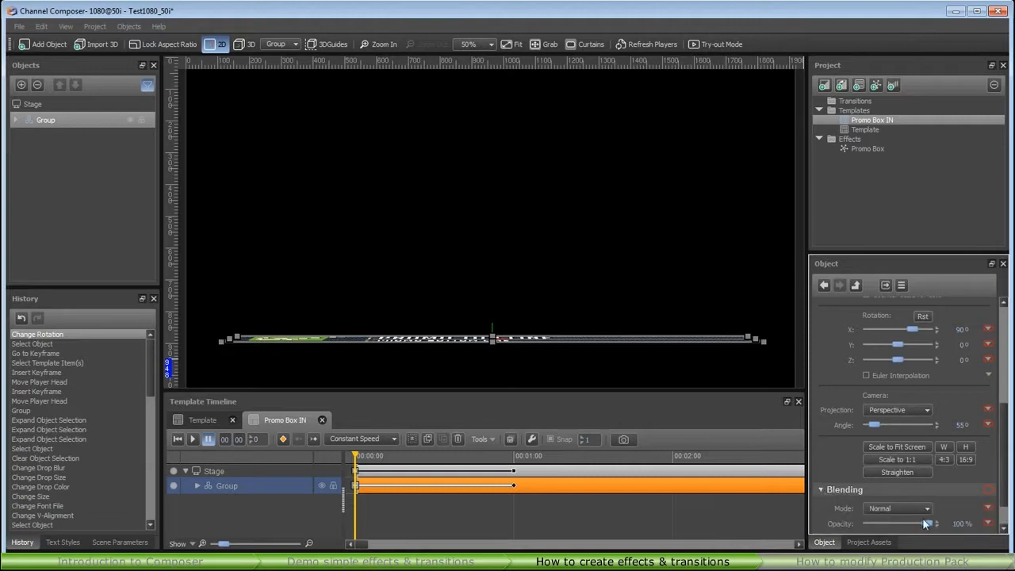
pyautogui.moveTo(925, 524); pyautogui.dragTo(868, 524)
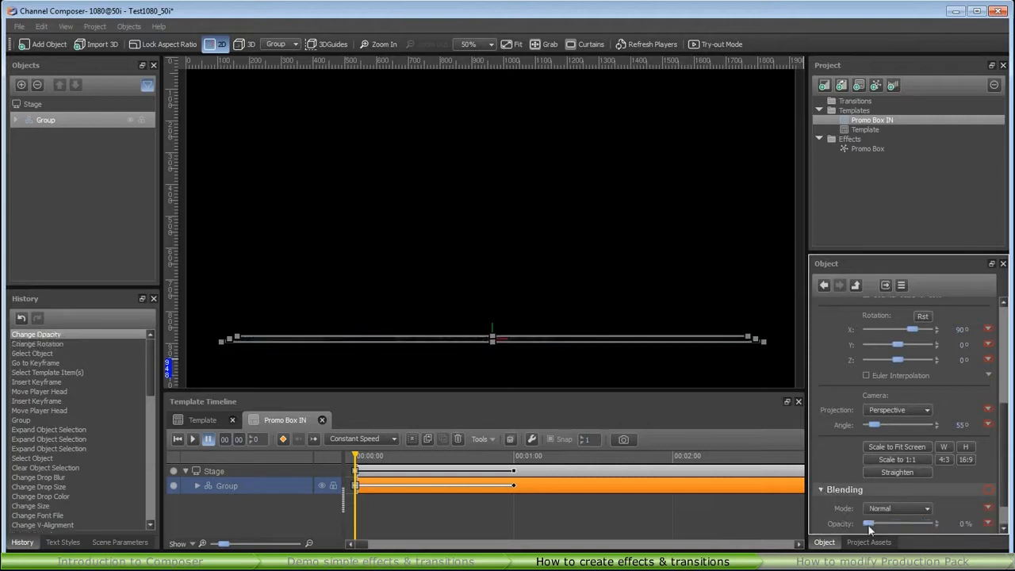
pyautogui.click(282, 439)
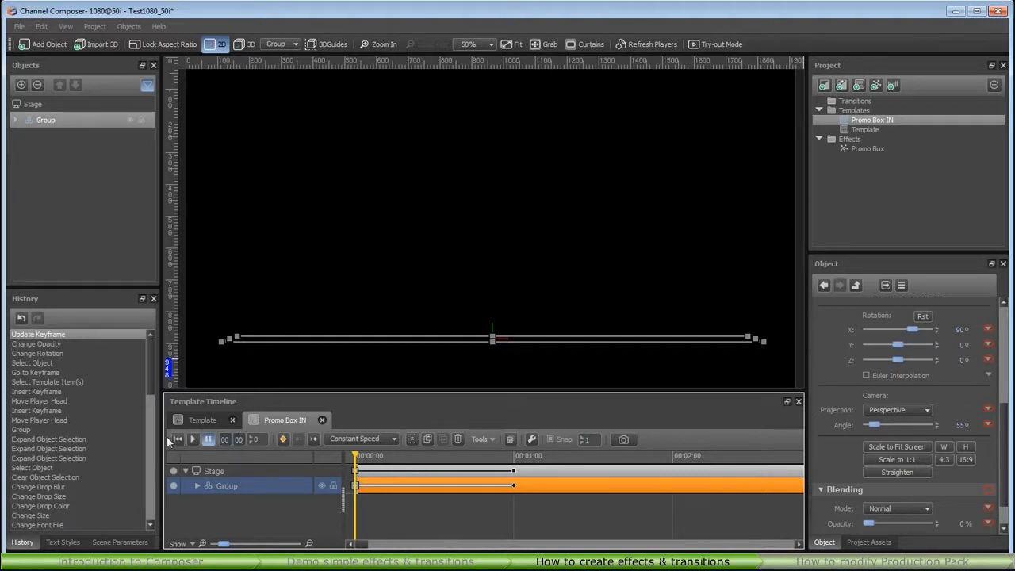
# Play the Promo Box IN animation to preview it and return the timeline to the start.
pyautogui.click(192, 441)
pyautogui.click(180, 440)
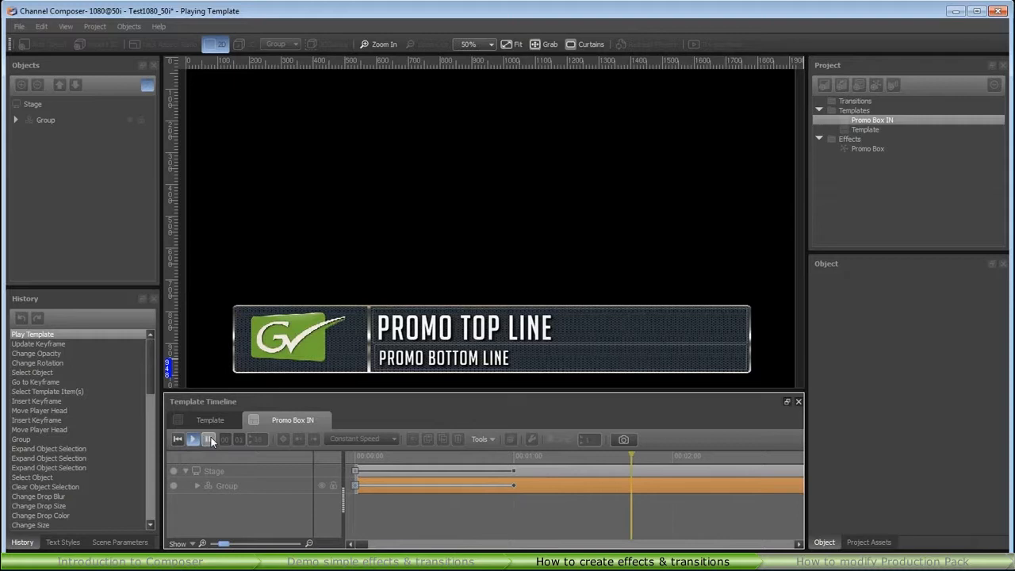
pyautogui.click(193, 440)
pyautogui.click(180, 440)
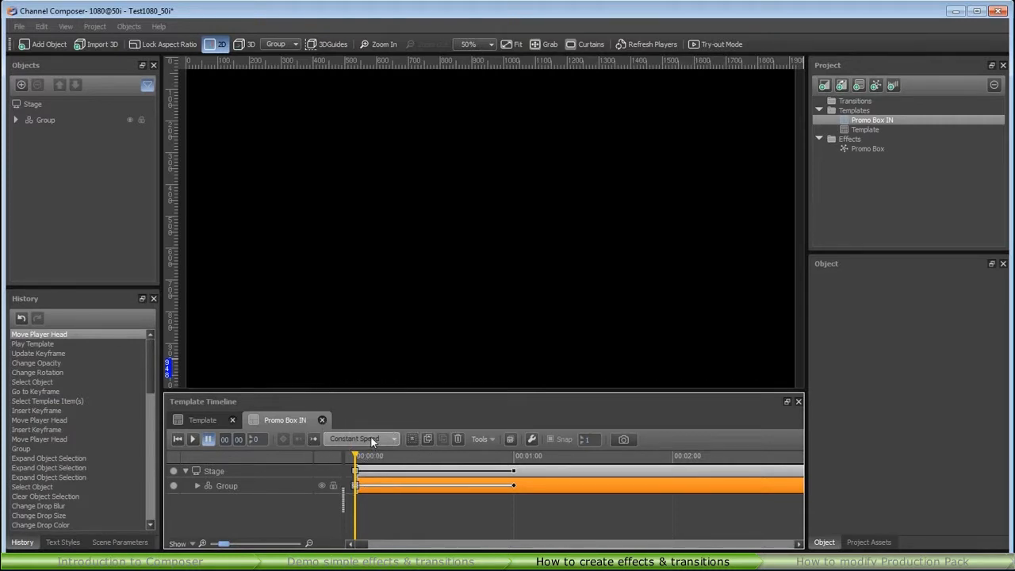
# Set the first keyframe's interpolation to Ease Out and play the animation from the start to check it.
pyautogui.click(394, 441)
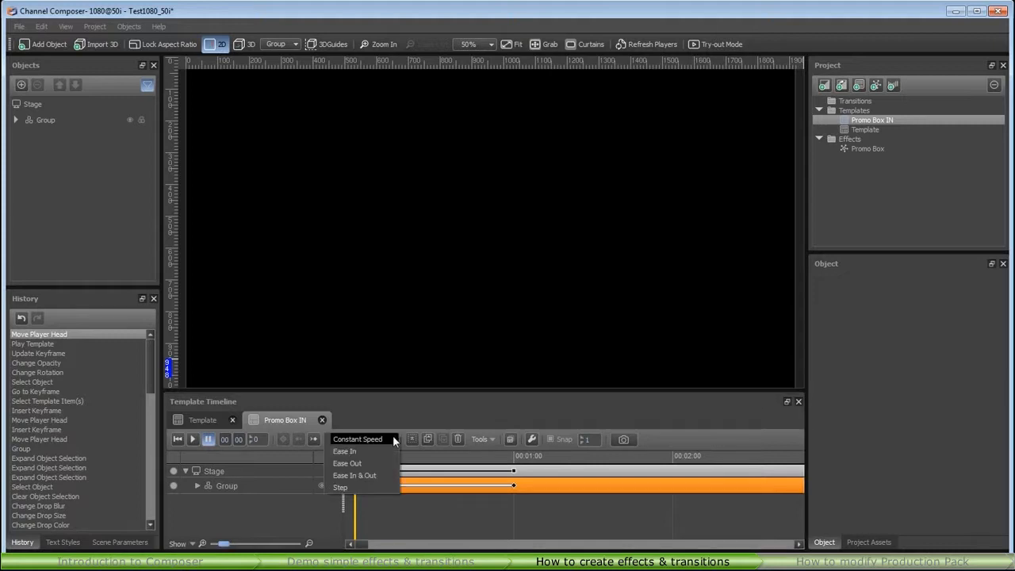
pyautogui.click(348, 463)
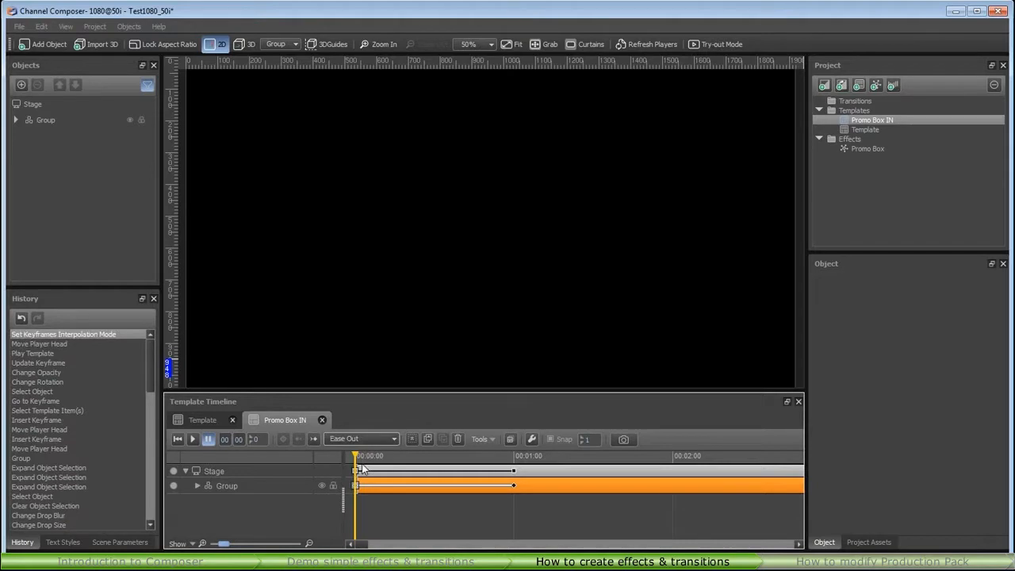
pyautogui.click(179, 439)
pyautogui.click(191, 439)
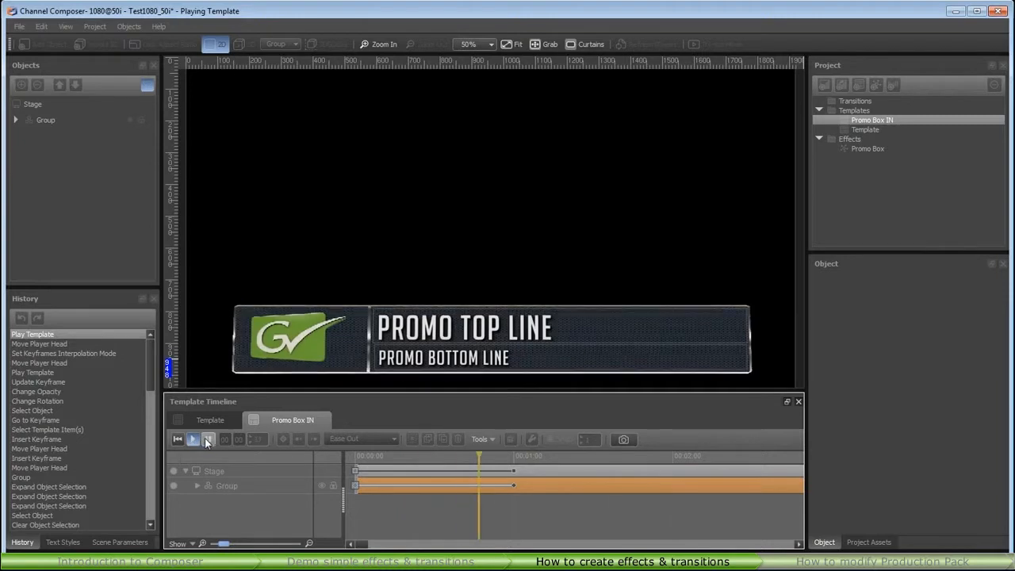
pyautogui.click(208, 440)
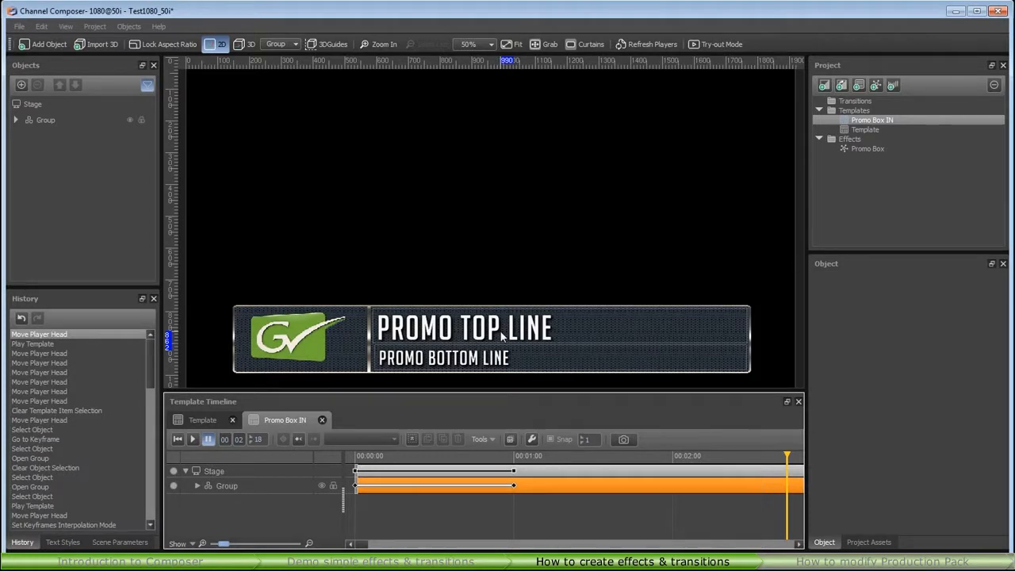
# Select the top line Text object inside the group and start linking its text to a new scene parameter.
pyautogui.click(196, 485)
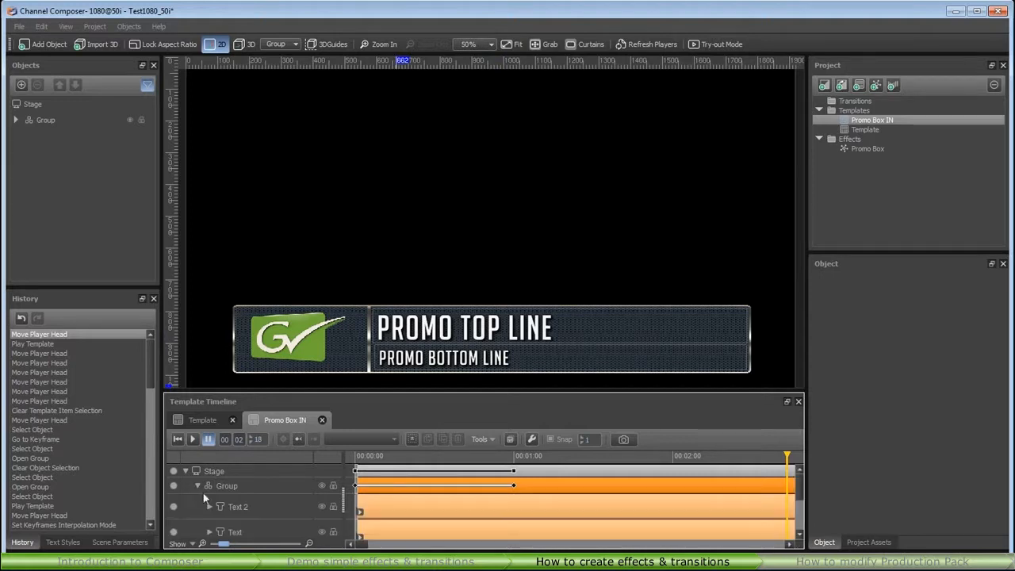
pyautogui.click(265, 532)
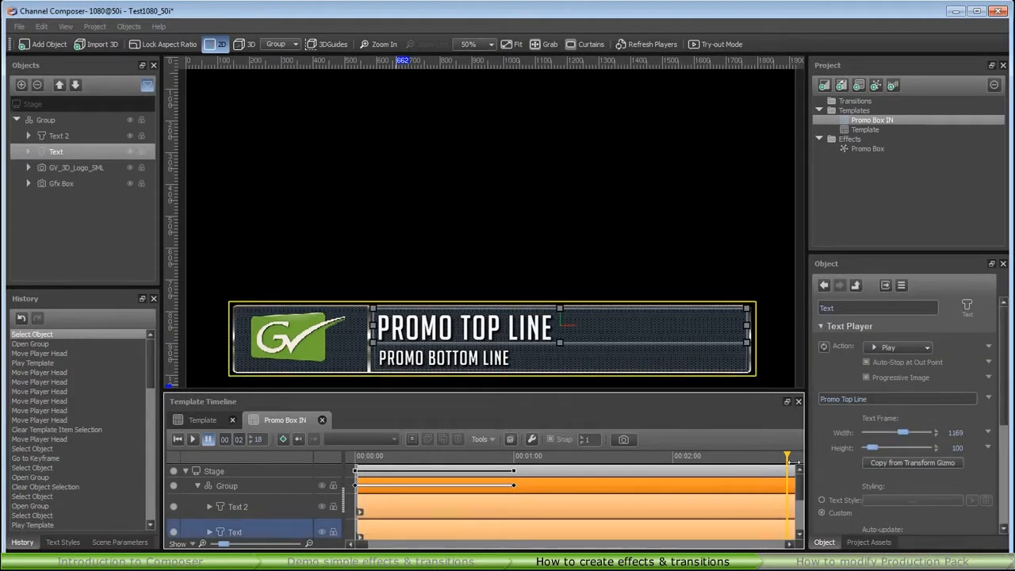
pyautogui.click(989, 400)
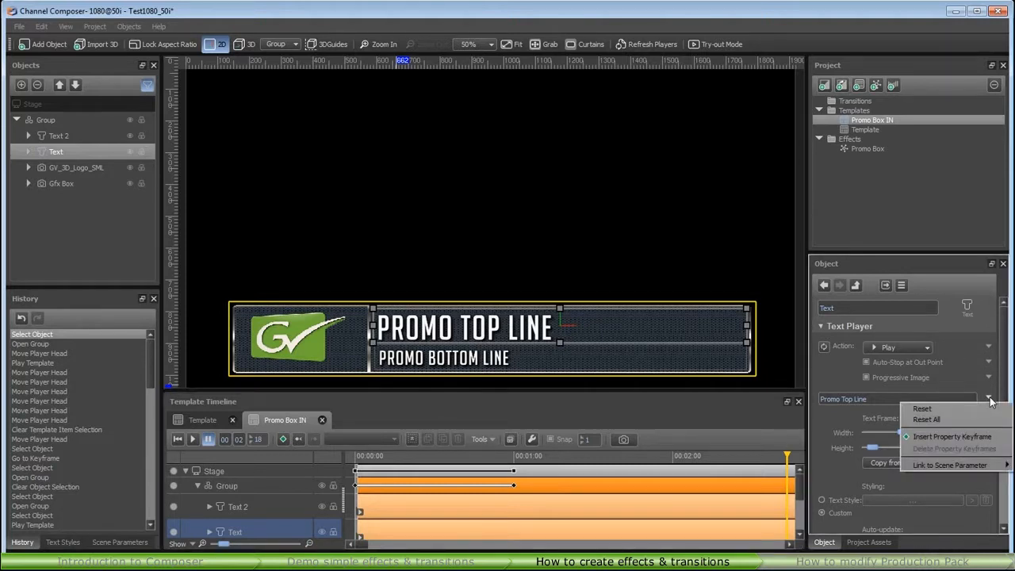
pyautogui.moveTo(946, 468)
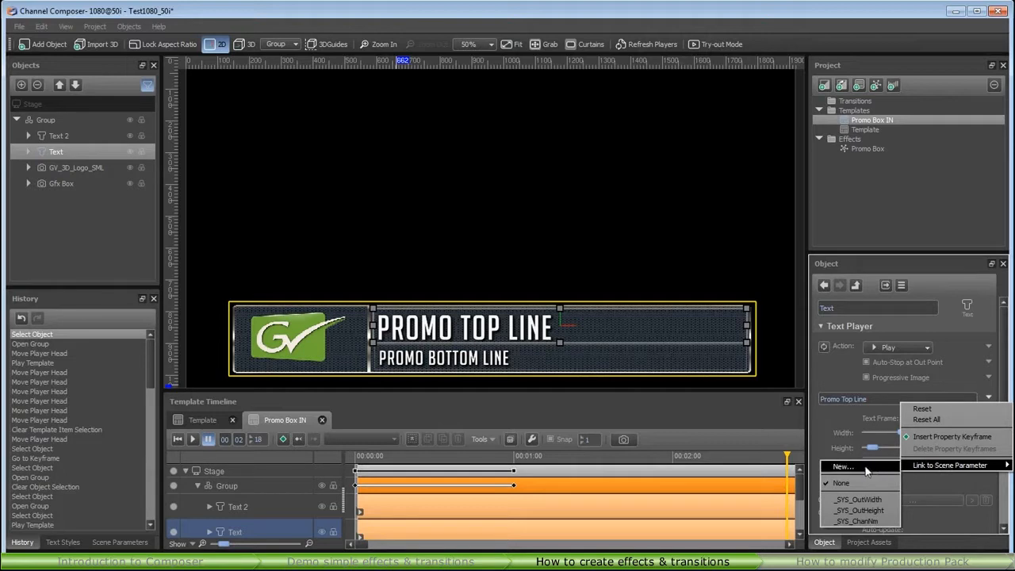
pyautogui.click(841, 467)
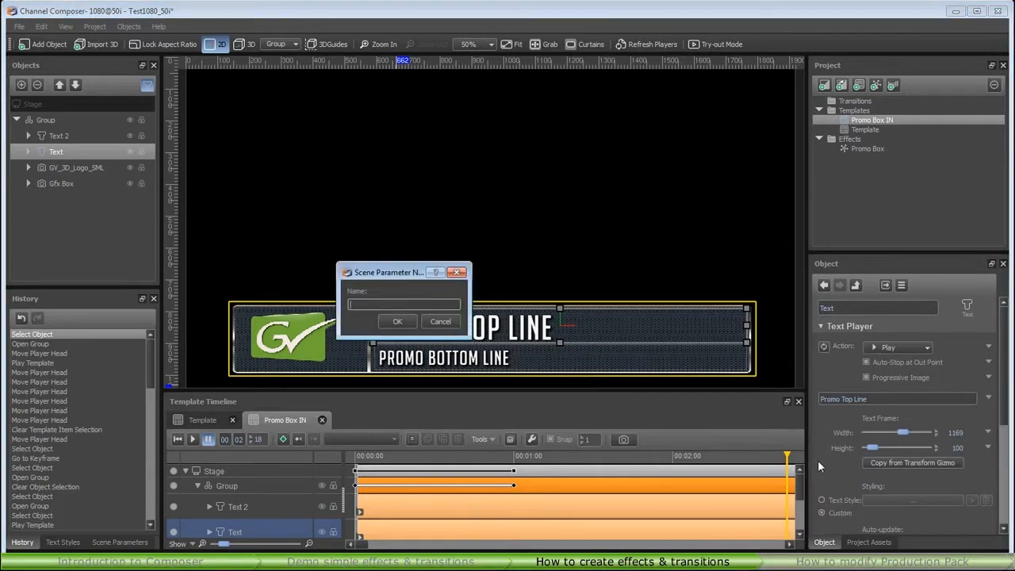
# Name the new scene parameter Promo Top Line and link the Text object's text to it.
pyautogui.write('Promo Top Line')
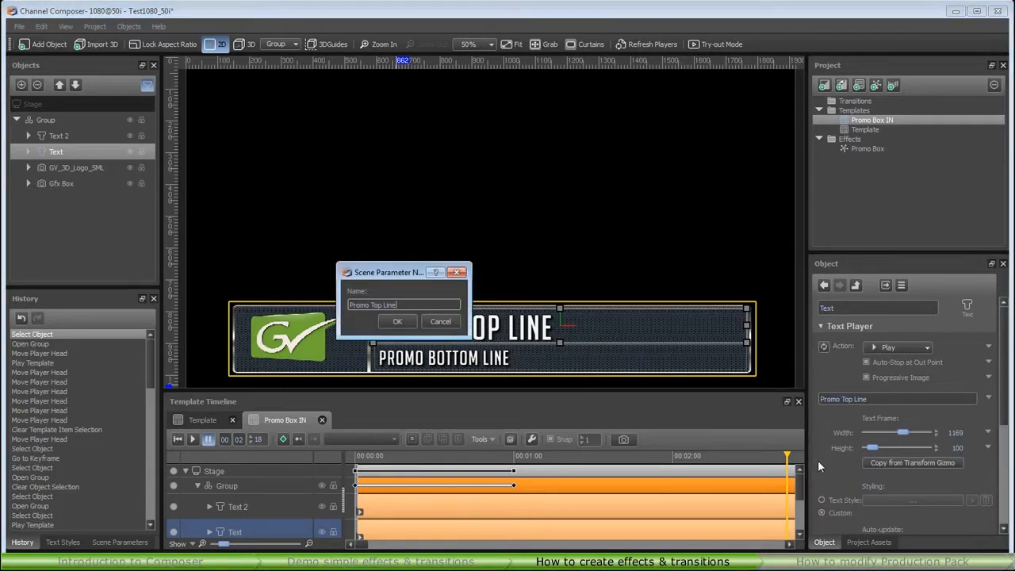
pyautogui.click(398, 322)
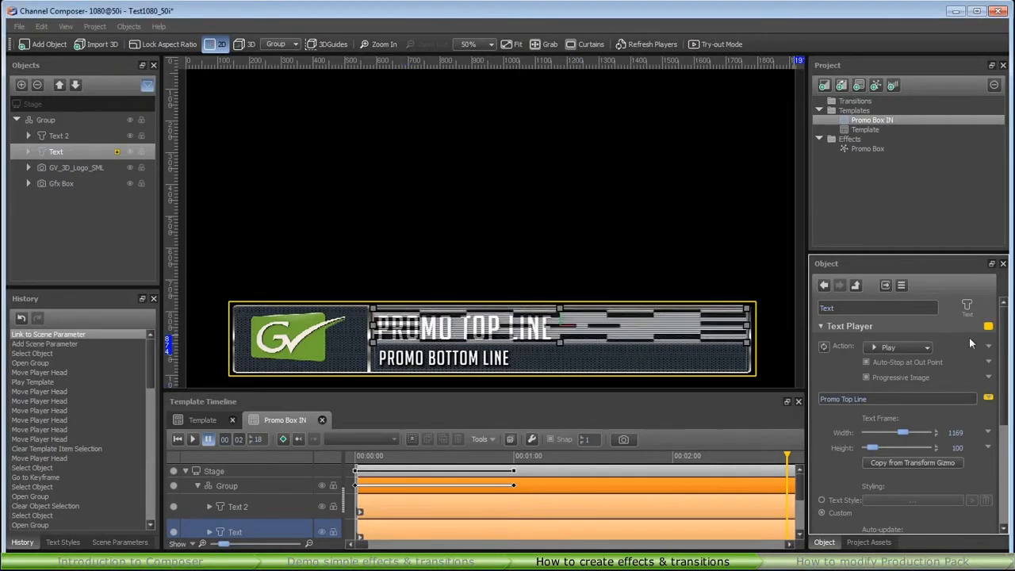
pyautogui.click(986, 398)
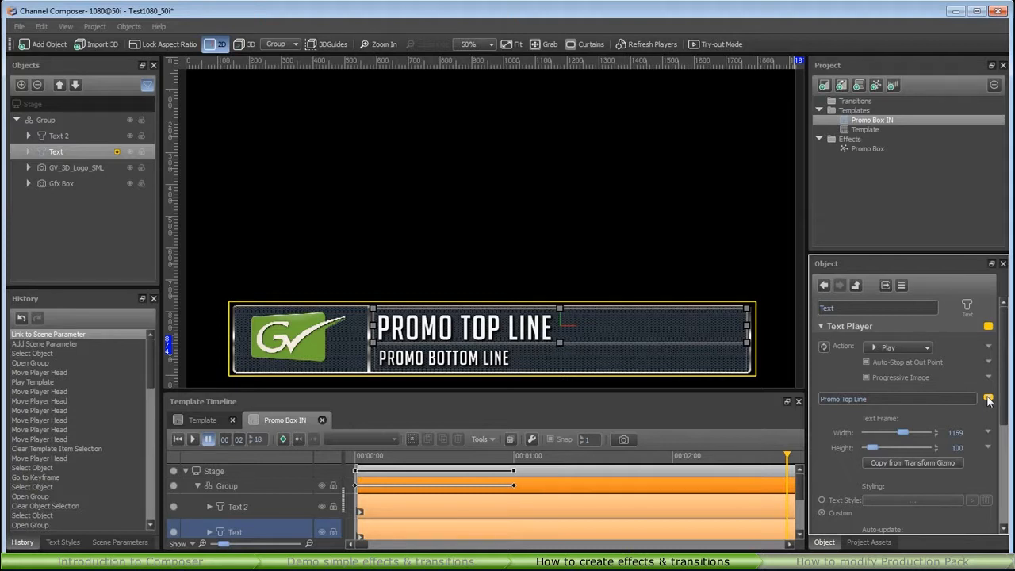
# Link the Text 2 object's text to a new scene parameter named Promo Bottom Line.
pyautogui.click(233, 507)
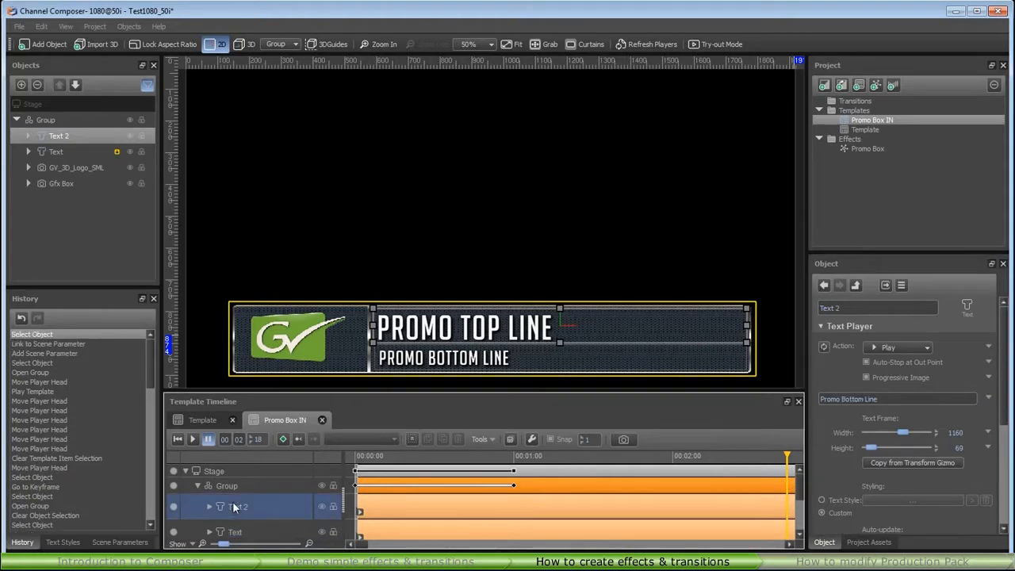
pyautogui.click(988, 399)
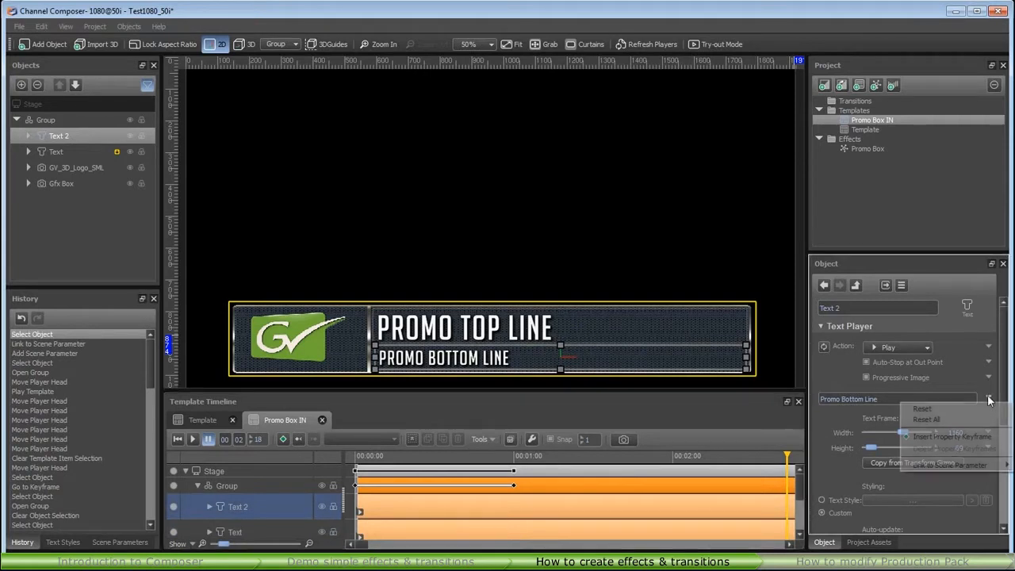
pyautogui.moveTo(963, 466)
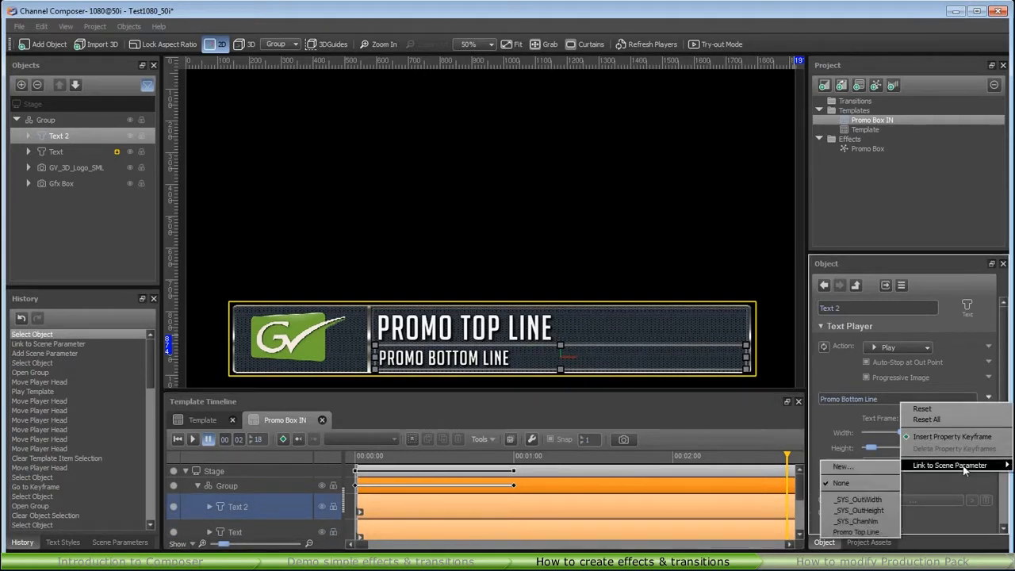
pyautogui.click(852, 472)
pyautogui.write('Promo Top Line')
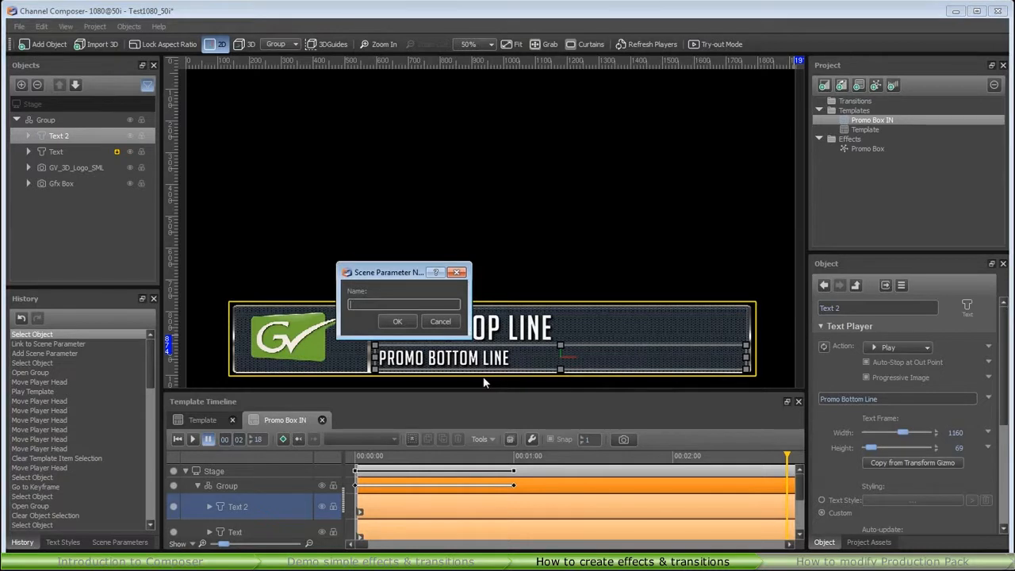
pyautogui.doubleClick(375, 304)
pyautogui.write('Bottom')
pyautogui.click(397, 321)
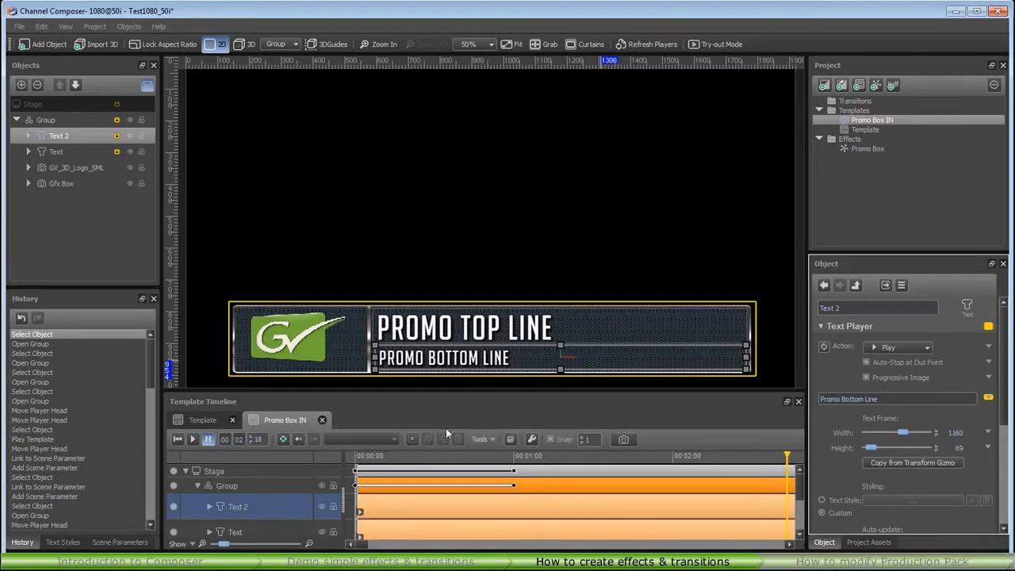
# Duplicate the Promo Box IN template and rename the copy Promo Box OUT.
pyautogui.click(511, 441)
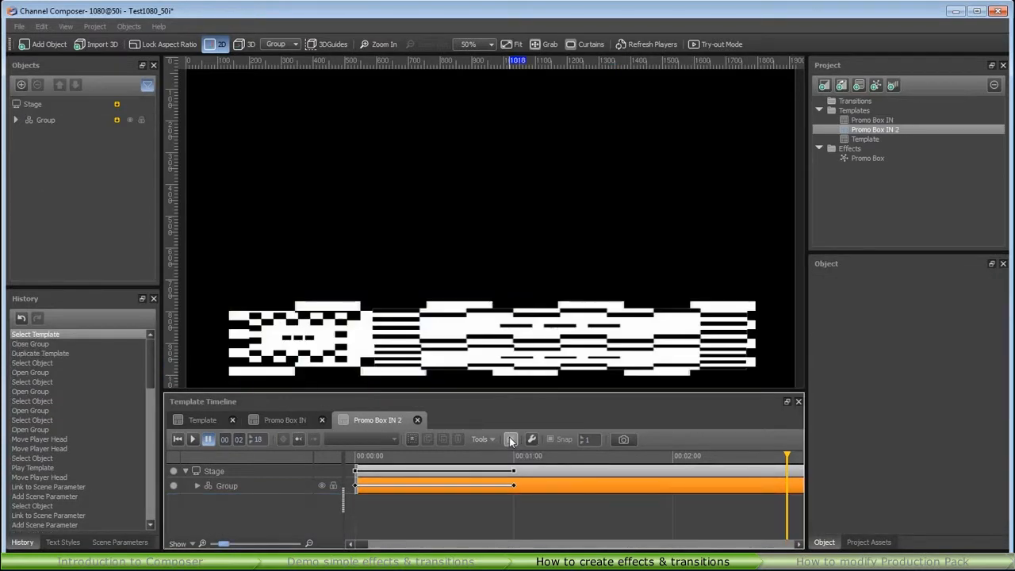
pyautogui.doubleClick(379, 420)
pyautogui.moveTo(398, 304); pyautogui.dragTo(384, 304)
pyautogui.write('OUT')
pyautogui.click(403, 321)
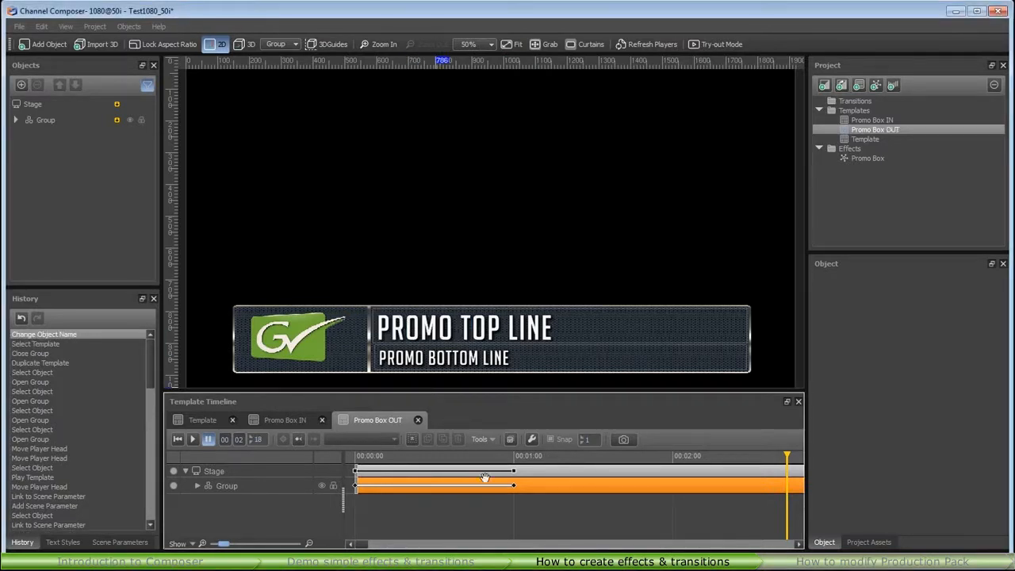
# Select the Group's keyframes in the Promo Box OUT timeline and reverse them.
pyautogui.rightClick(515, 484)
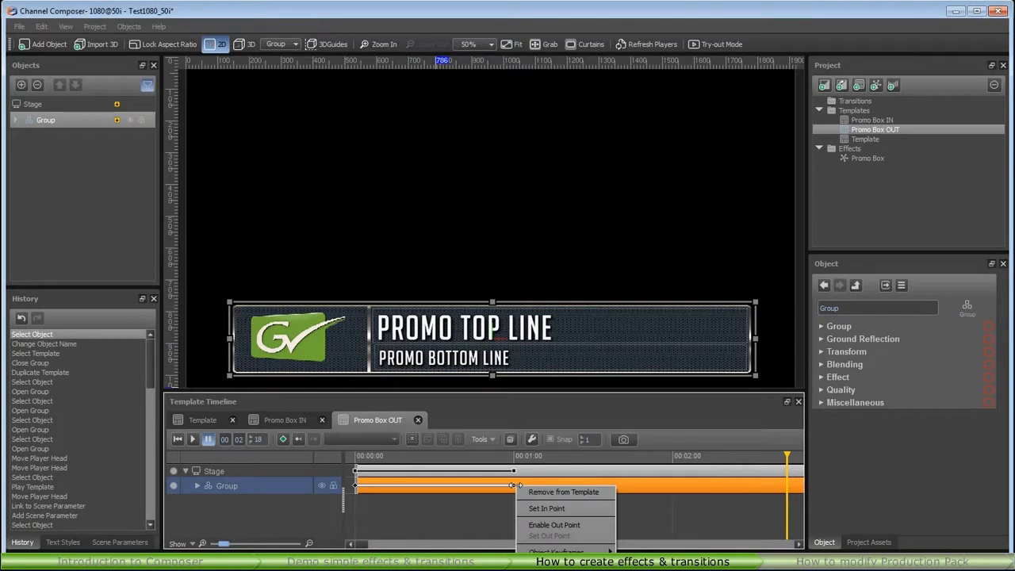
pyautogui.moveTo(563, 551)
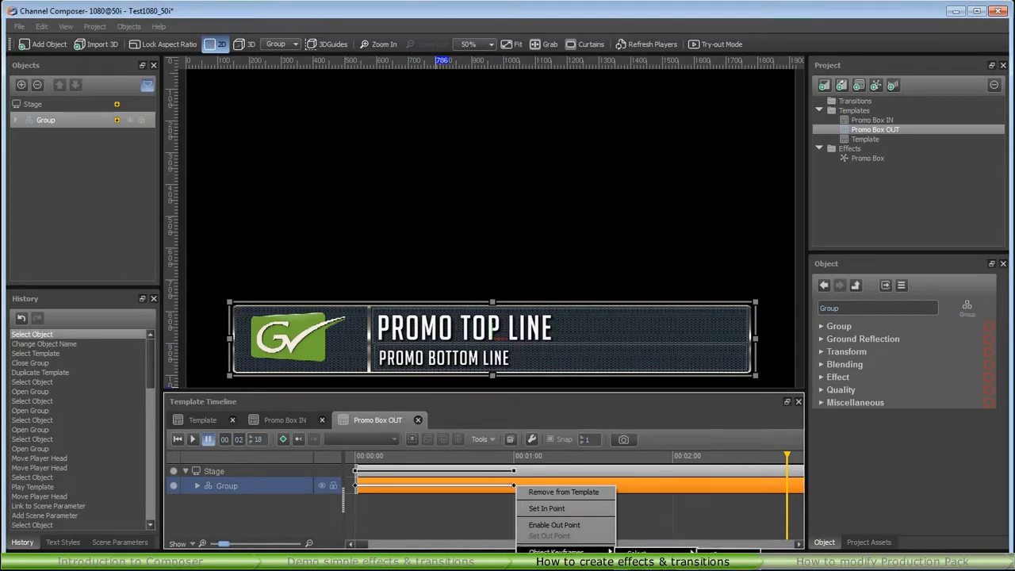
pyautogui.click(692, 553)
pyautogui.click(492, 441)
pyautogui.click(497, 454)
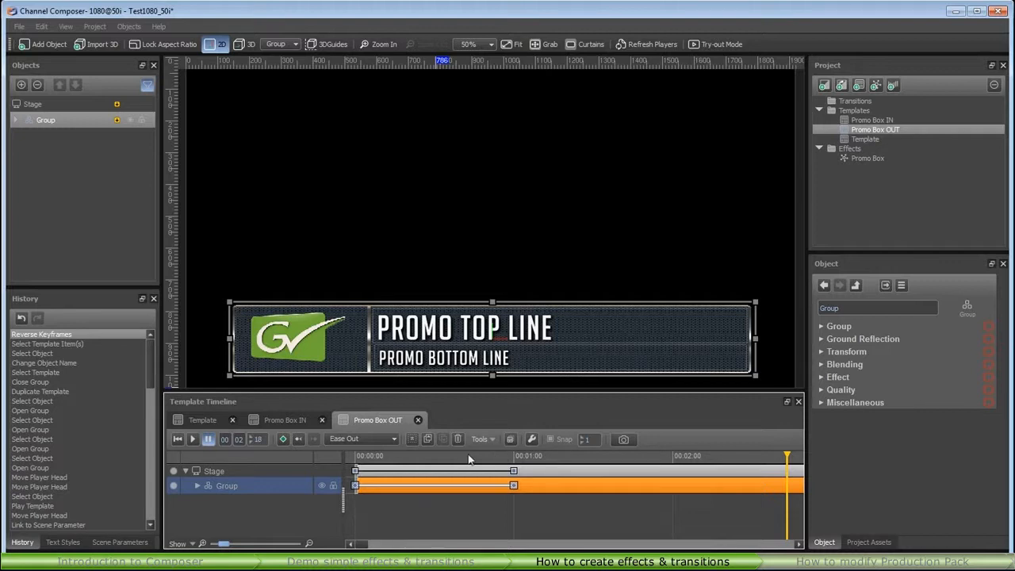
# Play the Promo Box OUT template from its start to preview the exit animation, and stop playback.
pyautogui.click(177, 441)
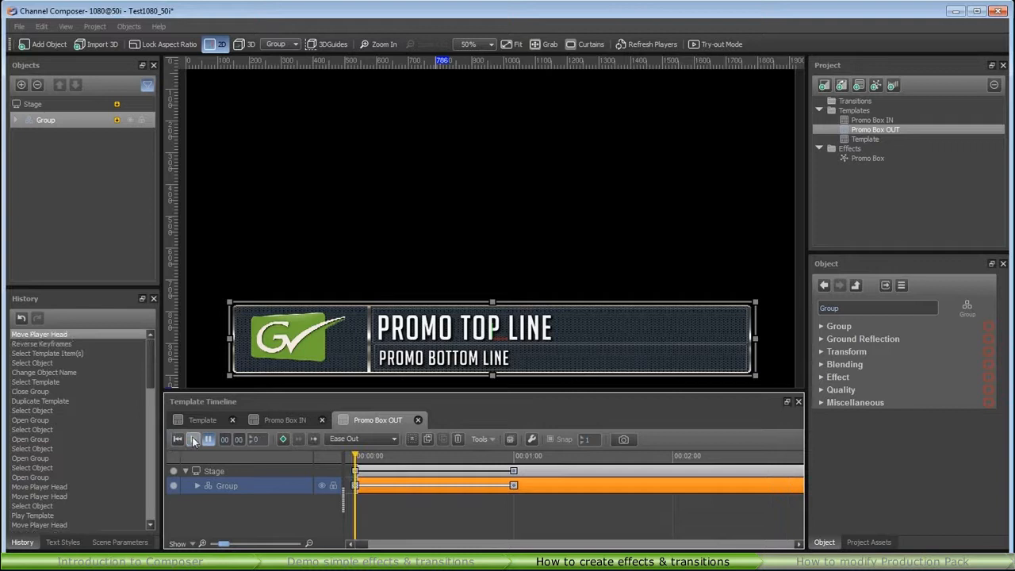
pyautogui.press('space')
pyautogui.click(177, 440)
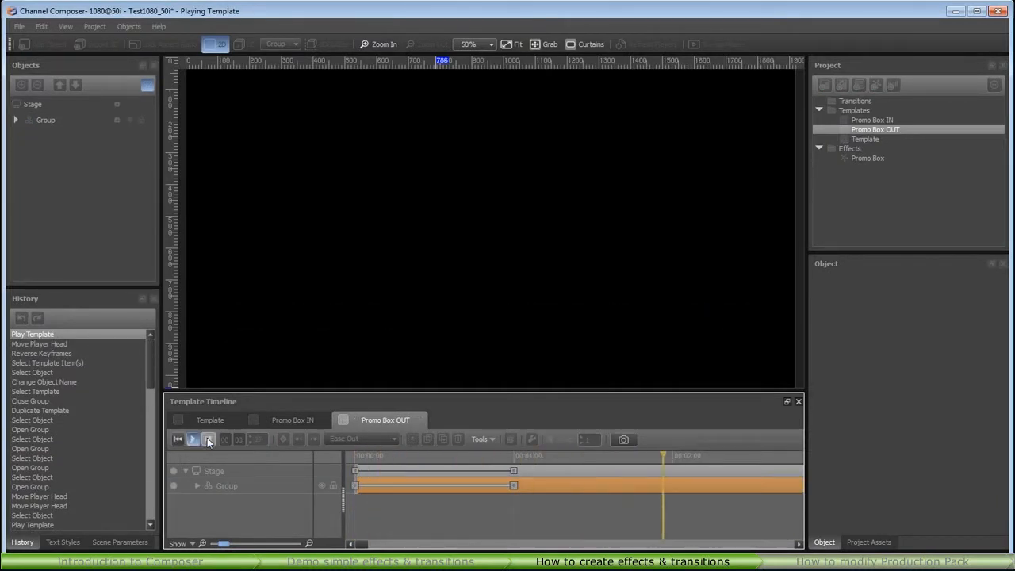
pyautogui.click(208, 440)
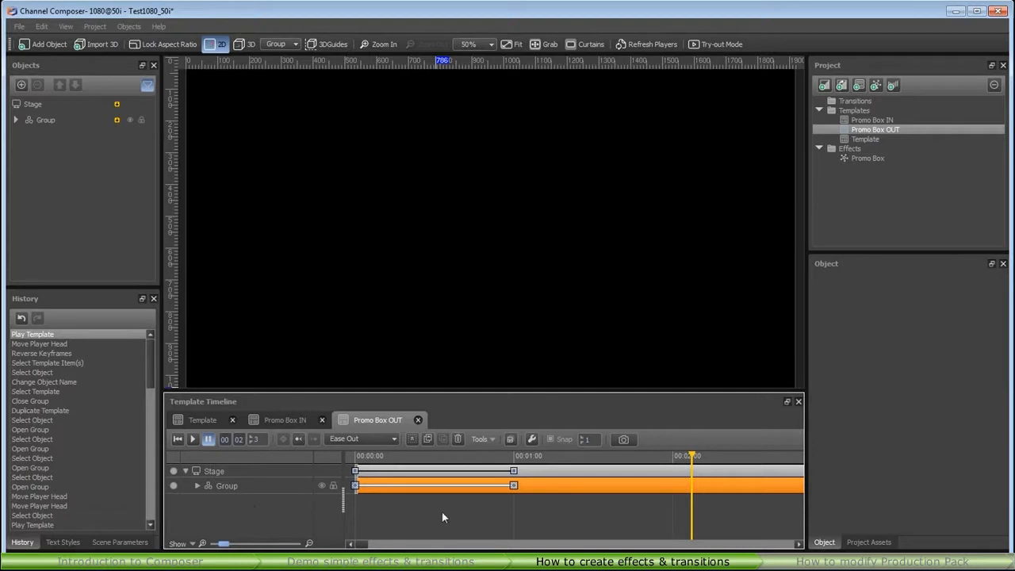
# Set an out point for the Group at 1 second 6 frames, just after its last keyframe.
pyautogui.click(552, 469)
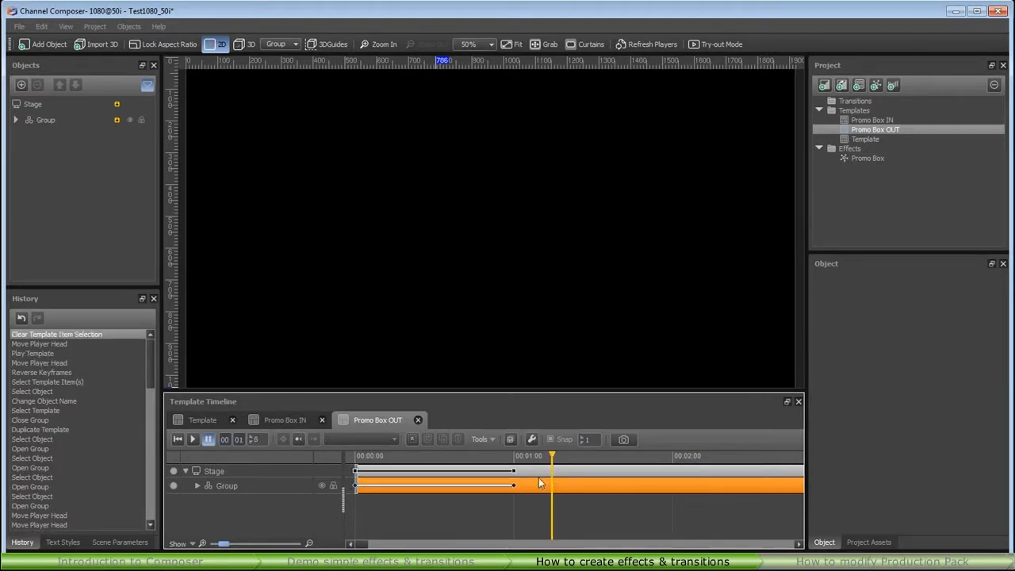
pyautogui.click(253, 485)
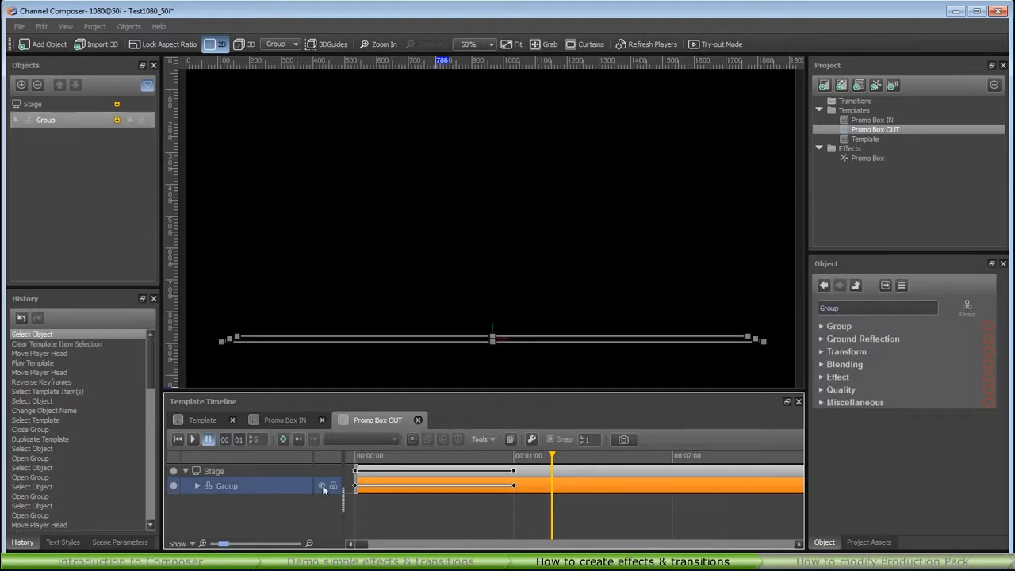
pyautogui.rightClick(548, 483)
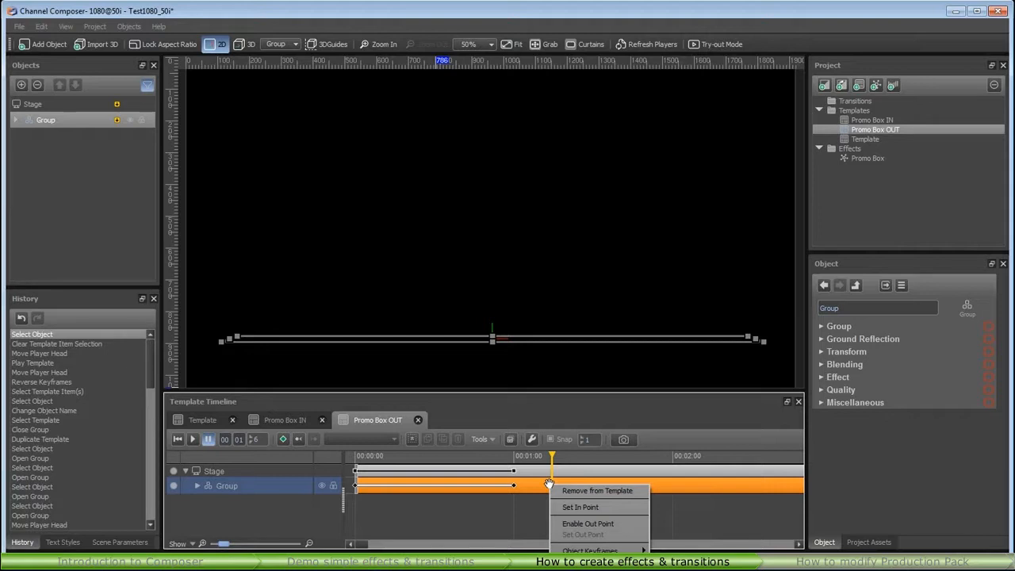
pyautogui.click(603, 523)
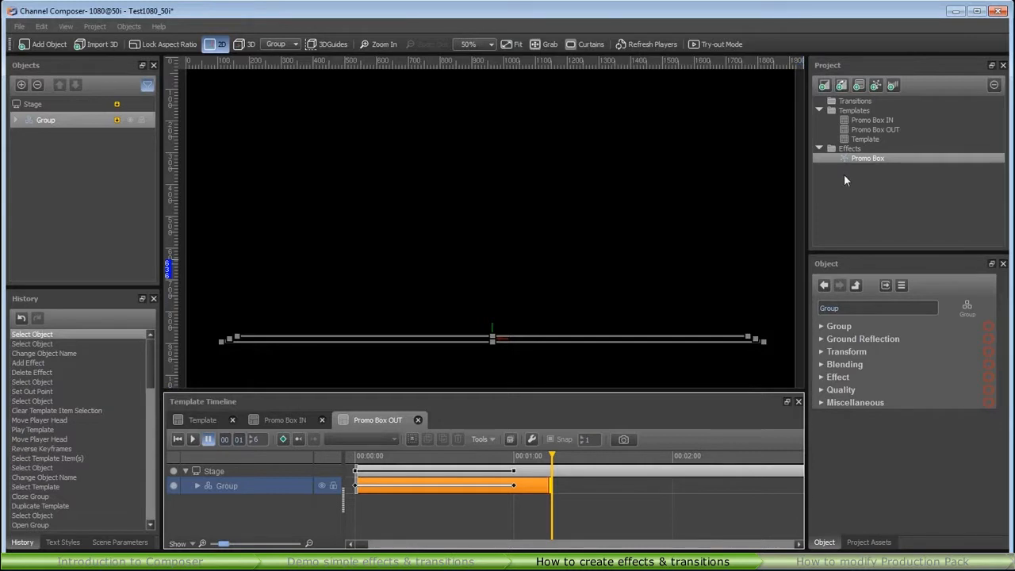
# Assign the Promo Box IN template to the On action of the Promo Box effect.
pyautogui.click(868, 162)
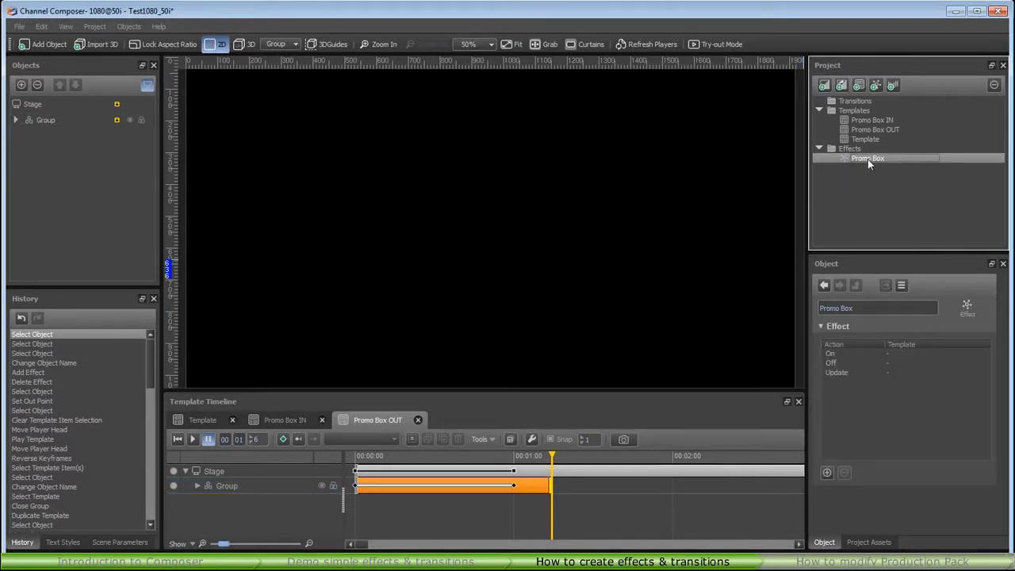
pyautogui.click(898, 355)
pyautogui.rightClick(888, 354)
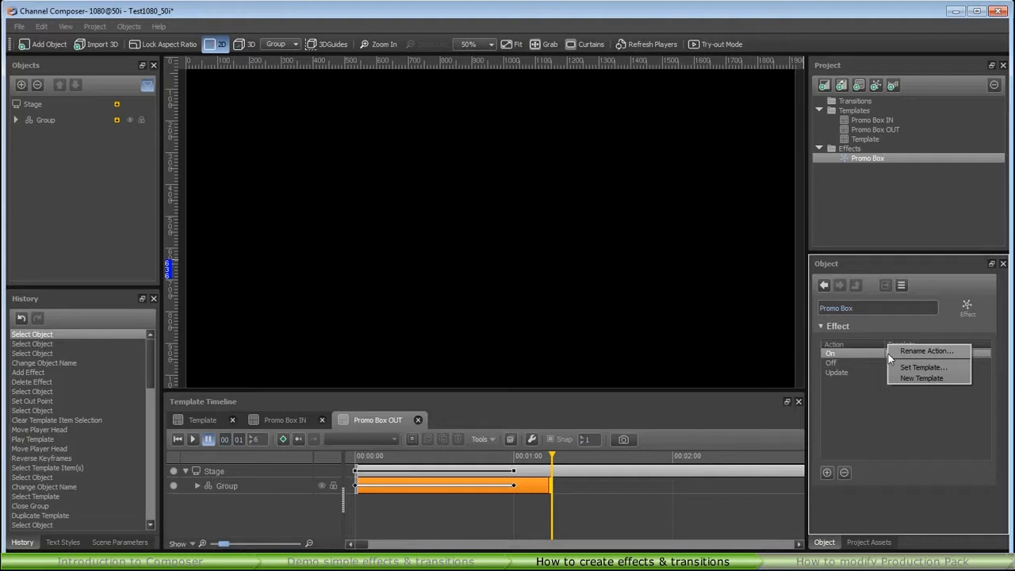
pyautogui.click(911, 367)
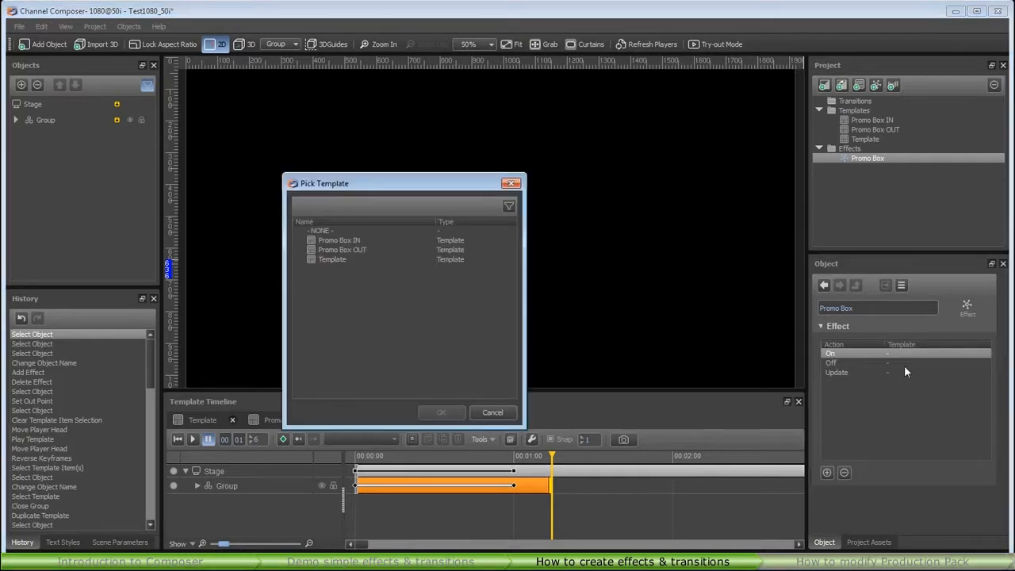
pyautogui.click(339, 240)
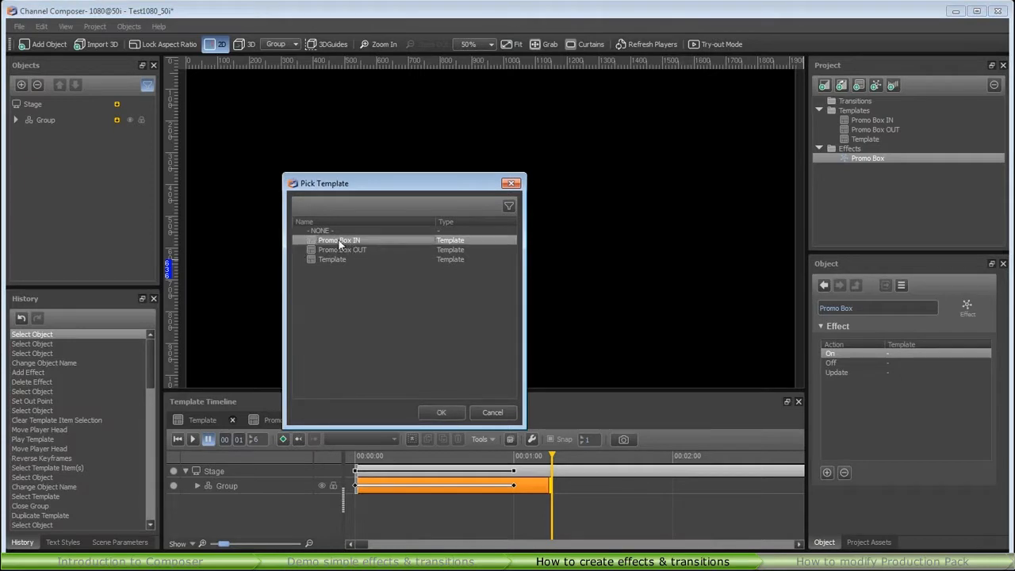
pyautogui.click(440, 411)
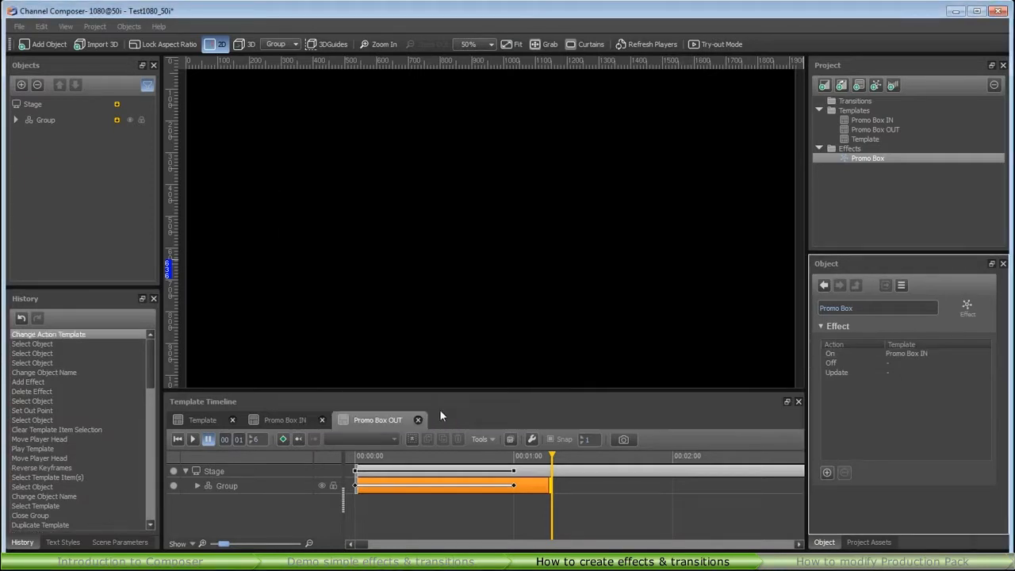
# Assign the Promo Box OUT template to the effect's Off action.
pyautogui.click(887, 361)
pyautogui.click(915, 377)
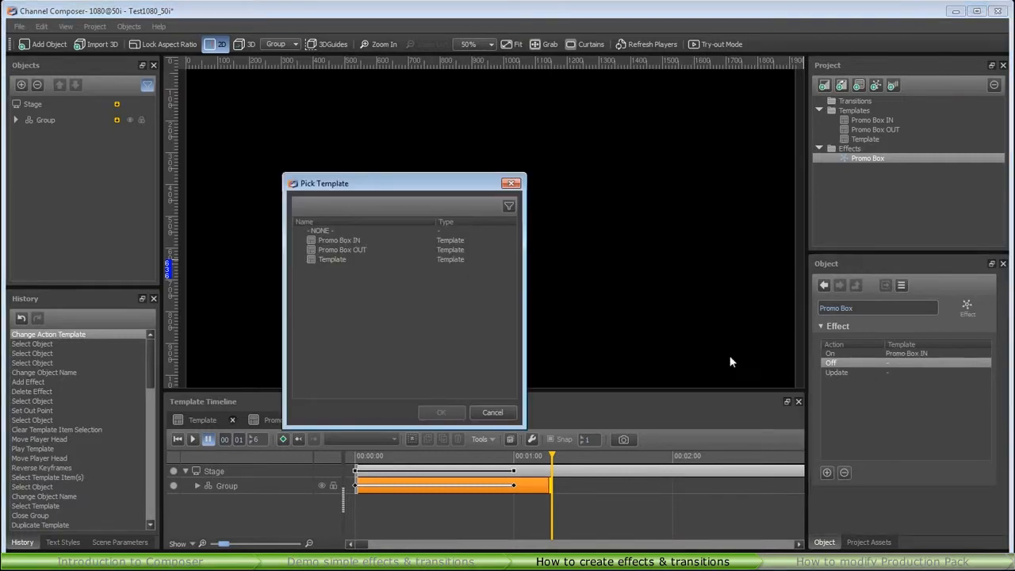
pyautogui.click(347, 250)
pyautogui.click(448, 411)
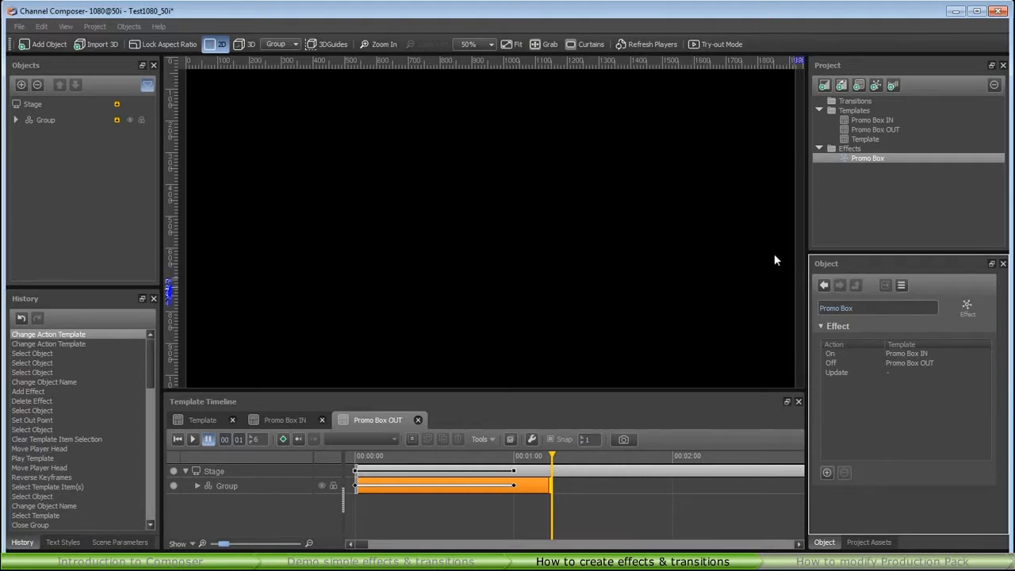
# Test the Promo Box IN and Promo Box OUT templates in Try-out Mode, and exit the mode.
pyautogui.click(714, 48)
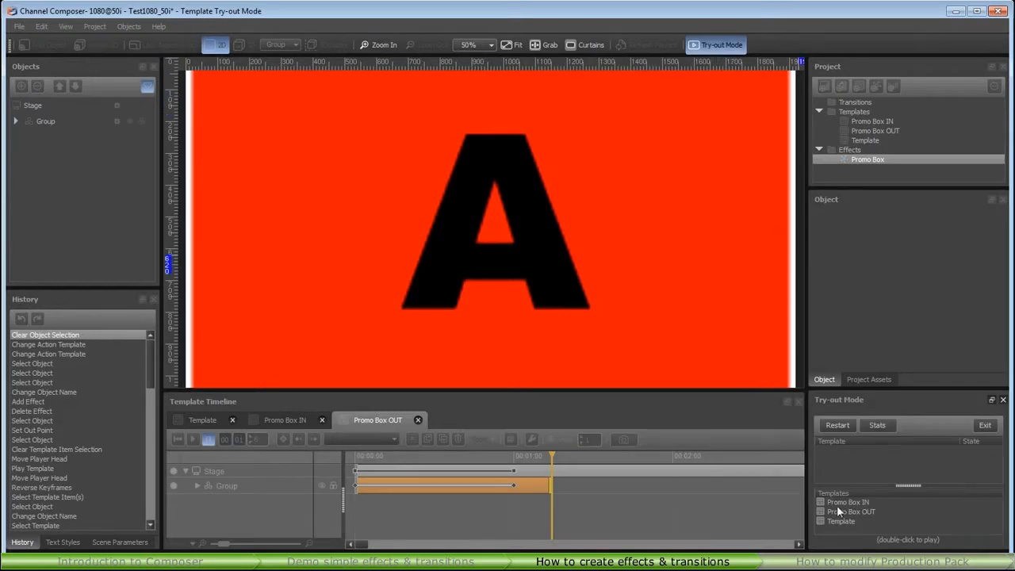
pyautogui.doubleClick(840, 503)
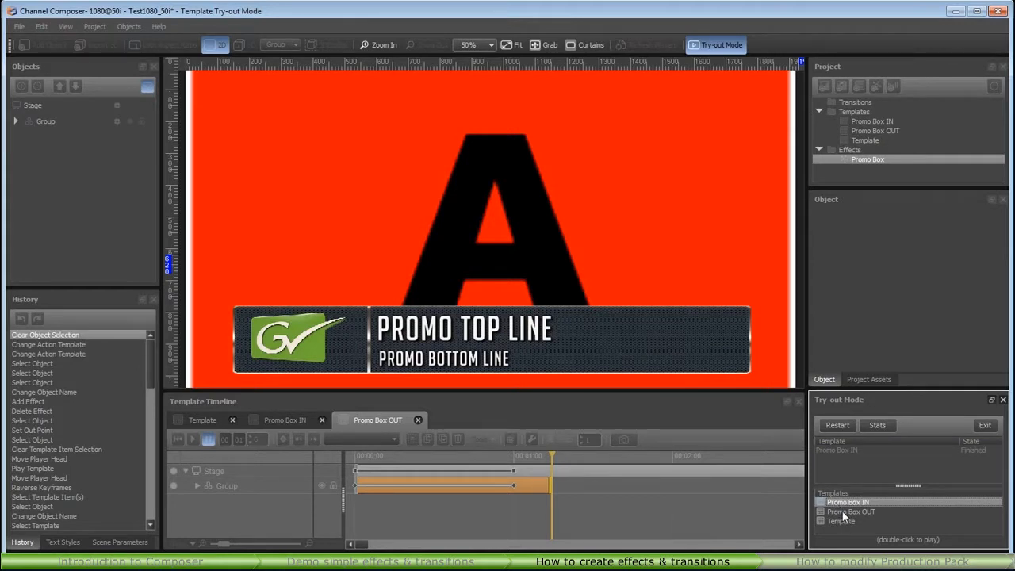
pyautogui.doubleClick(844, 513)
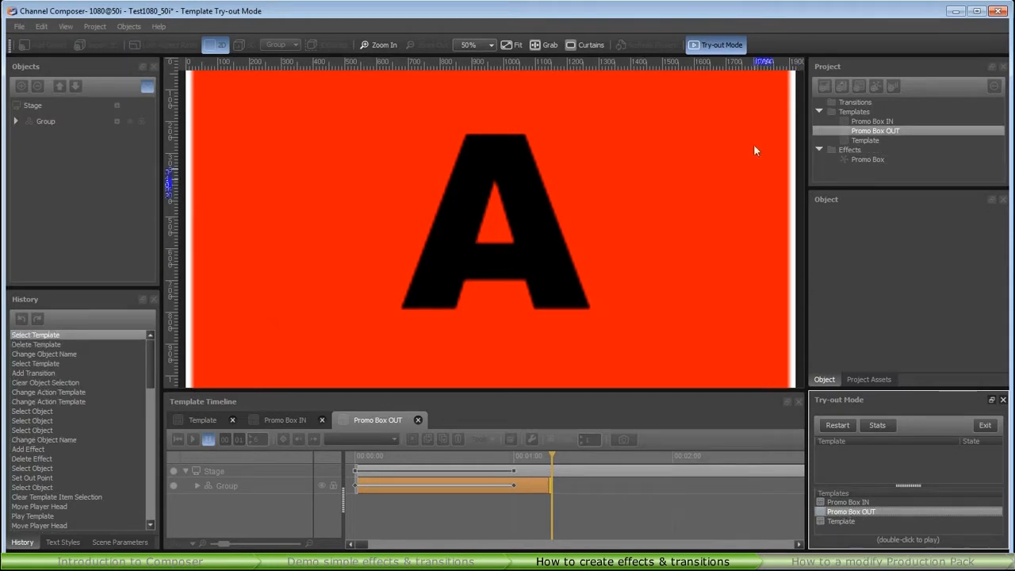
pyautogui.click(714, 45)
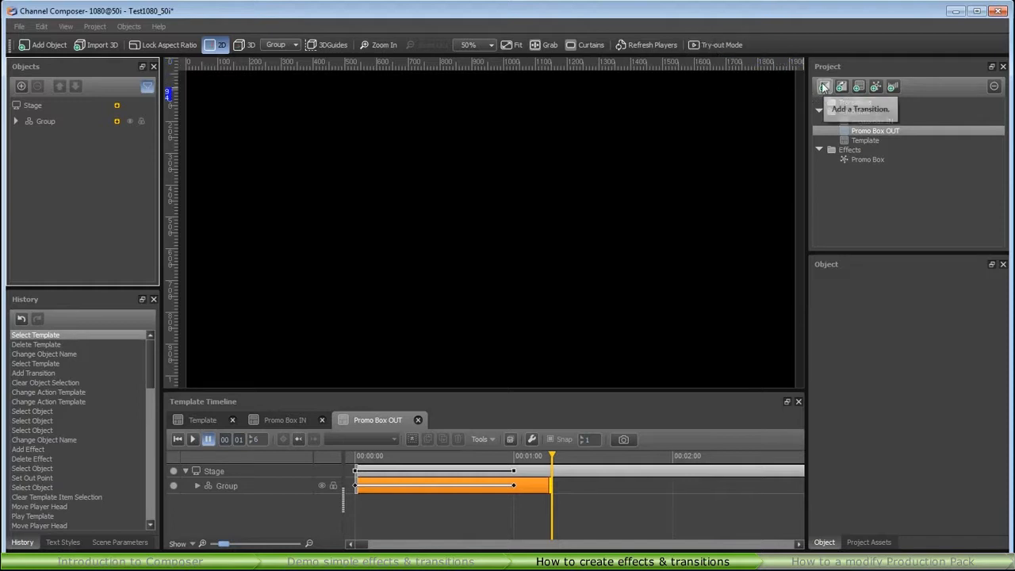
# Add a transition to the project and rename it MIX.
pyautogui.click(824, 87)
pyautogui.rightClick(862, 112)
pyautogui.click(883, 119)
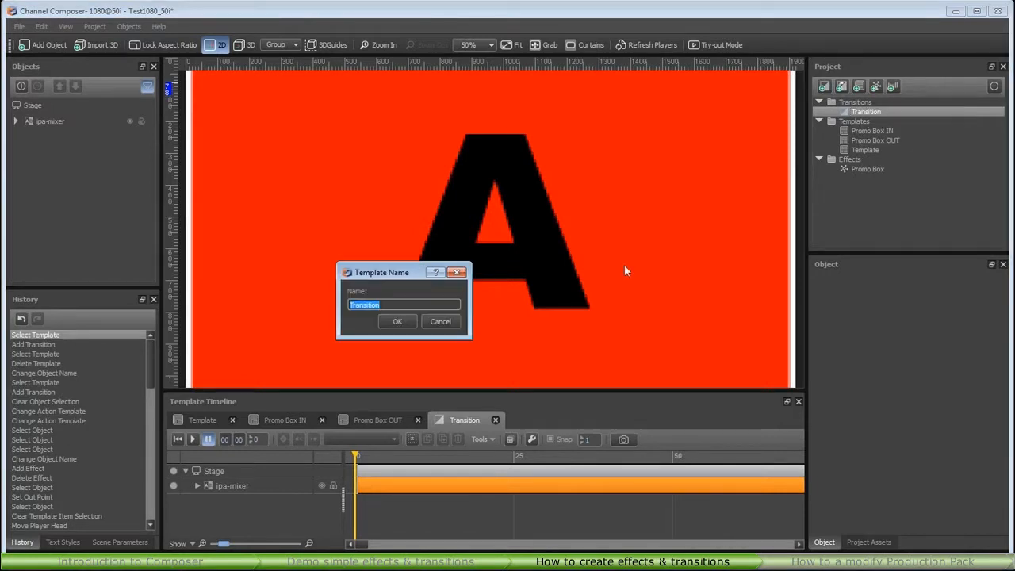
pyautogui.write('MIX')
pyautogui.click(396, 321)
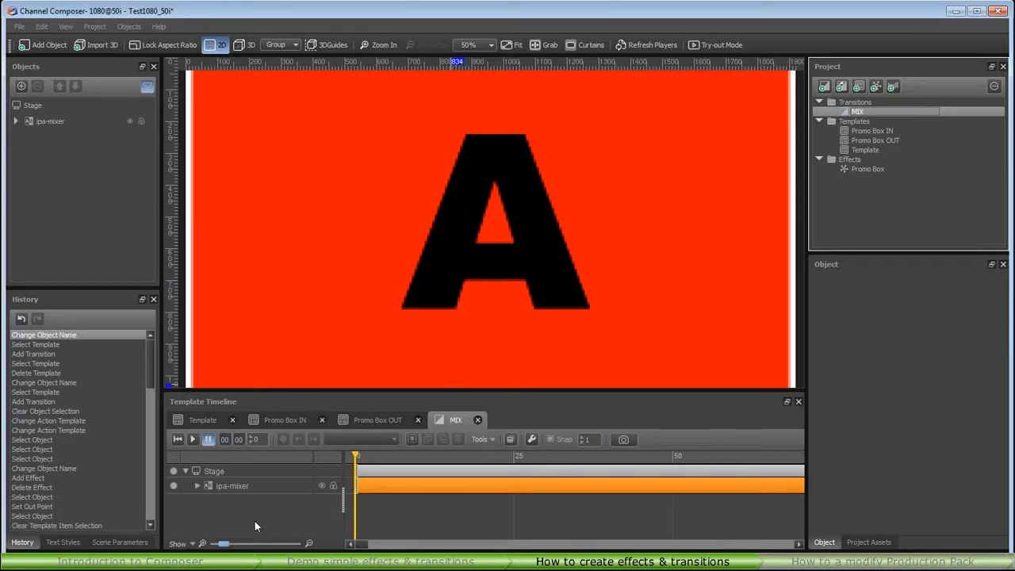
# Expand the ipa-mixer group in the MIX timeline and briefly hide Front Plane 2 to check the plane behind it.
pyautogui.click(232, 543)
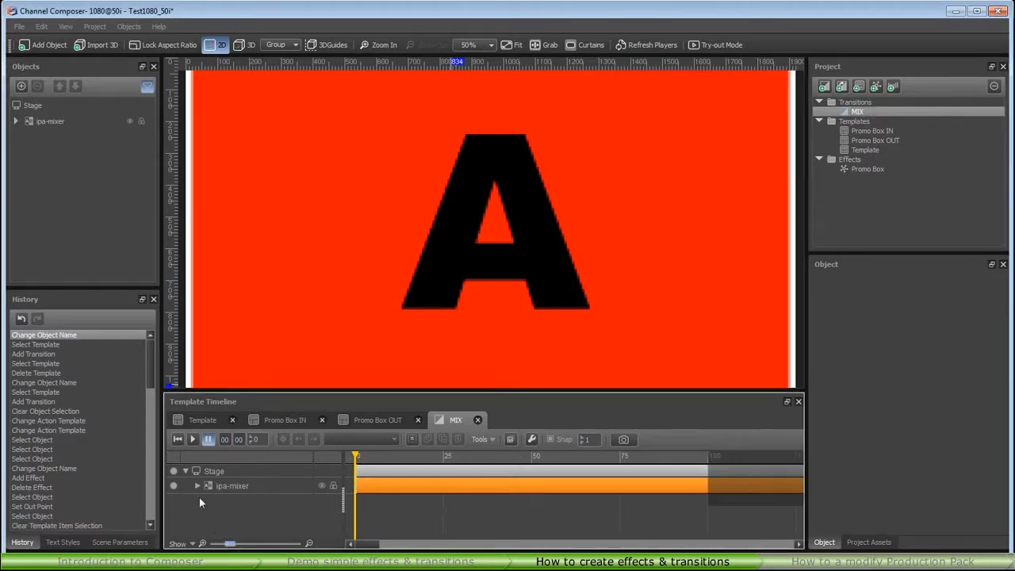
pyautogui.click(197, 485)
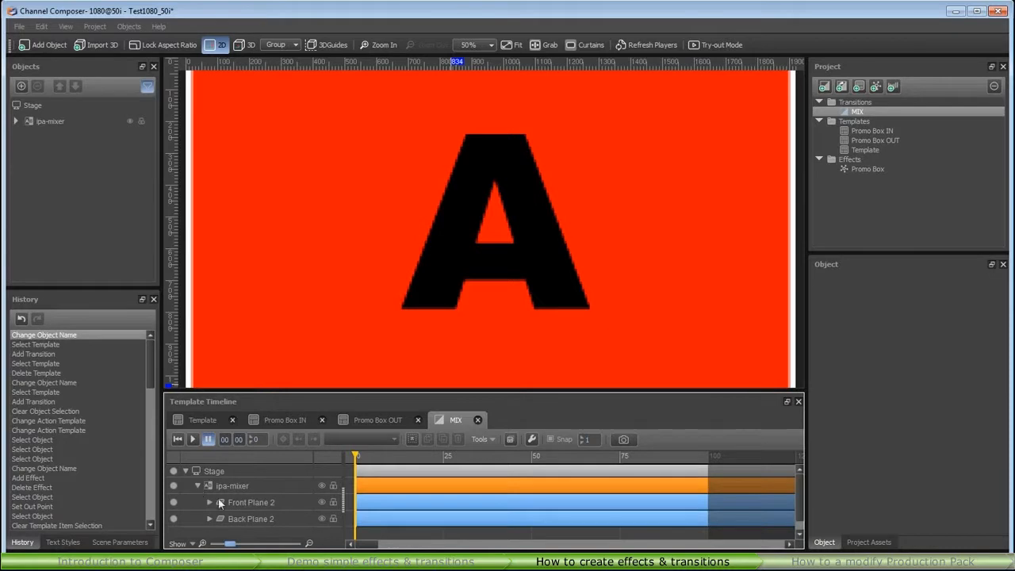
pyautogui.click(257, 517)
pyautogui.click(321, 501)
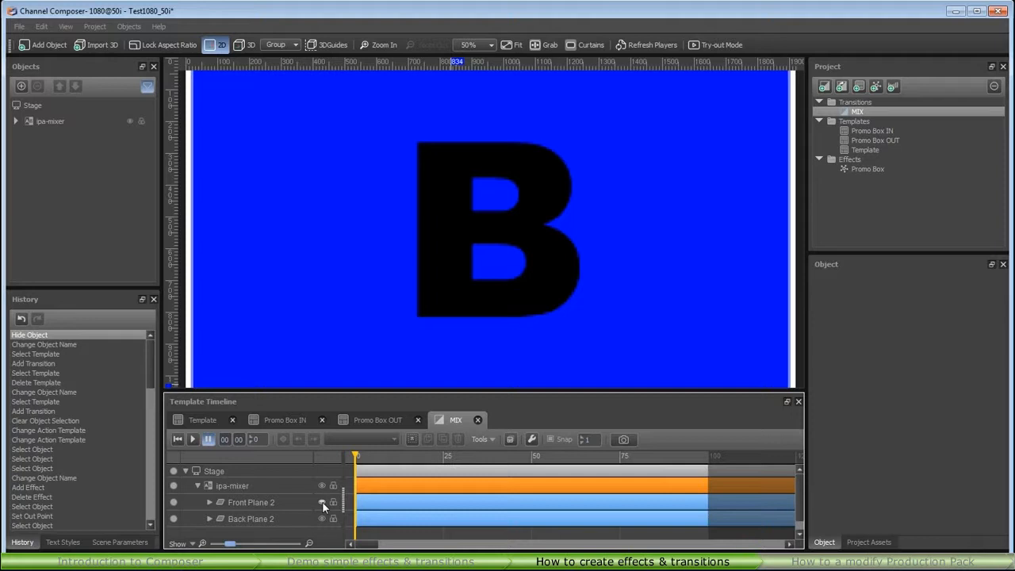
pyautogui.click(322, 501)
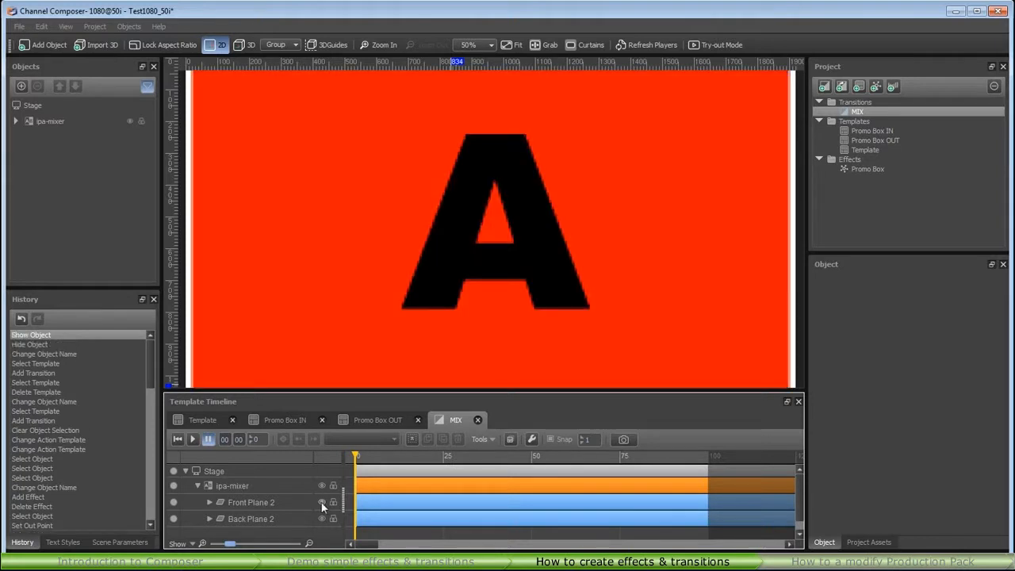
# Insert keyframes for Front Plane 2 at the start and at the end of the MIX transition.
pyautogui.click(266, 500)
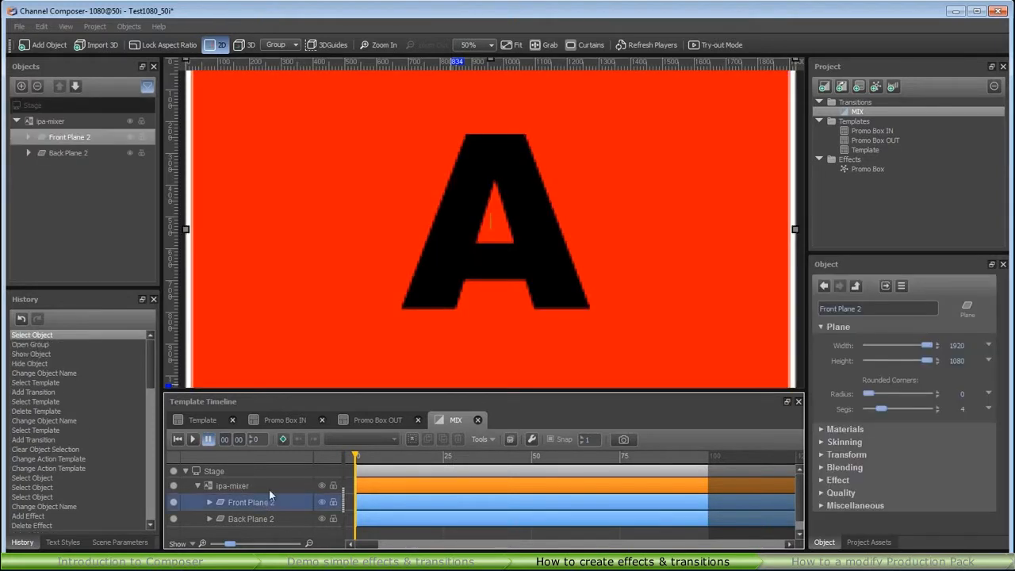
pyautogui.click(283, 441)
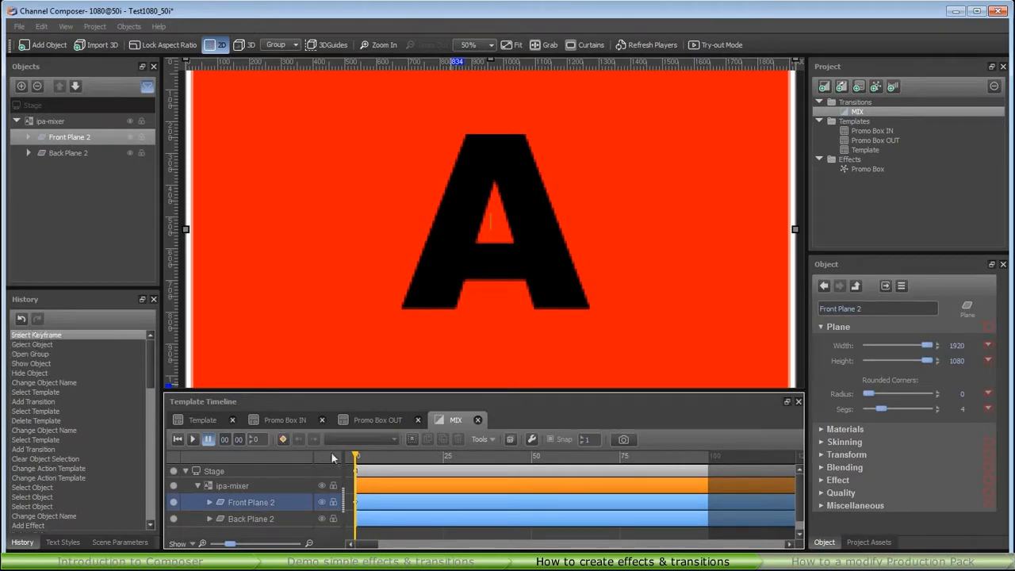
pyautogui.click(708, 457)
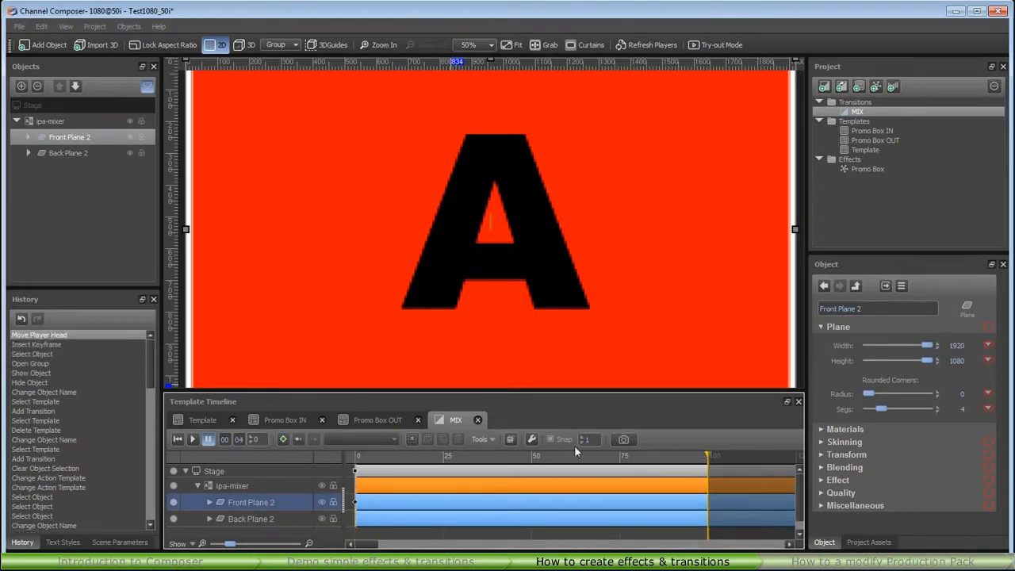
pyautogui.click(286, 442)
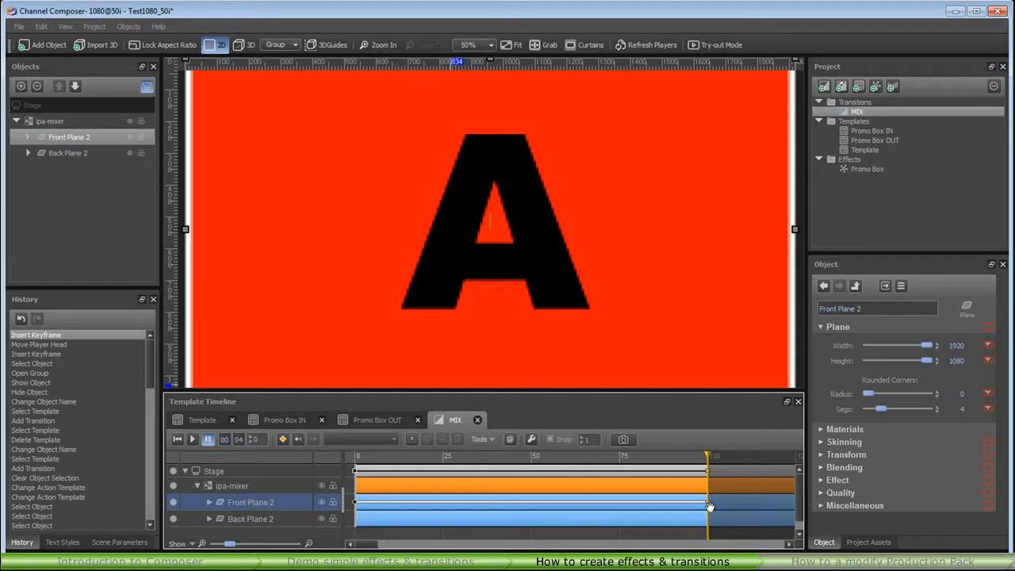
# Set Front Plane 2's opacity to 0 % in its end keyframe, update the keyframe, and play the MIX transition from the start.
pyautogui.click(708, 501)
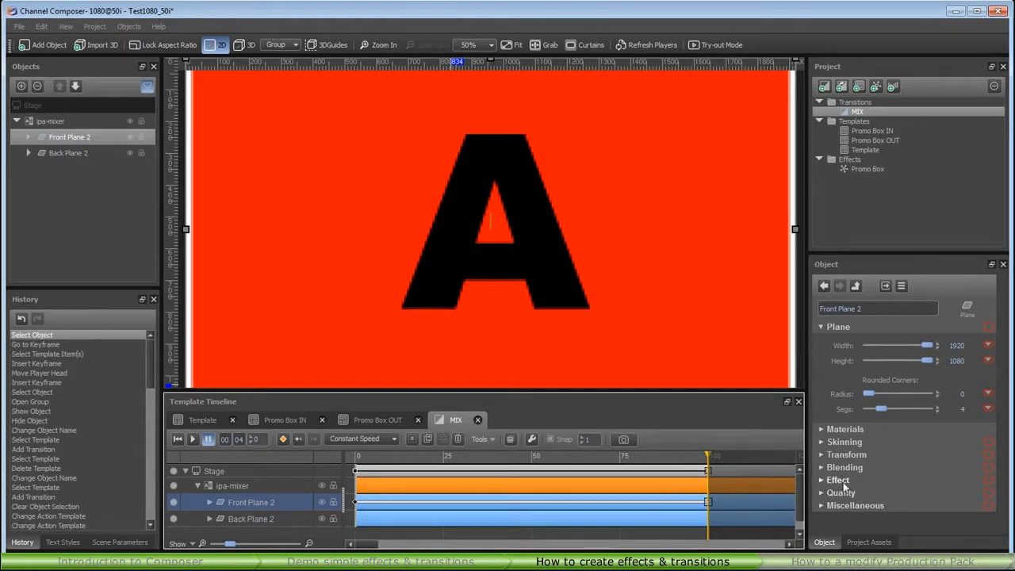
pyautogui.click(820, 468)
pyautogui.moveTo(927, 502); pyautogui.dragTo(870, 500)
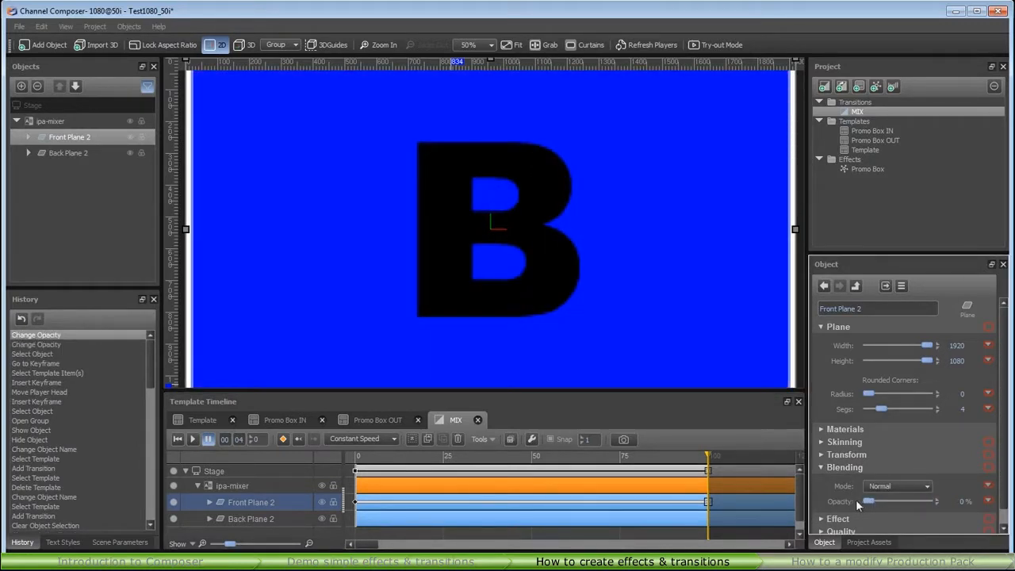
pyautogui.click(282, 441)
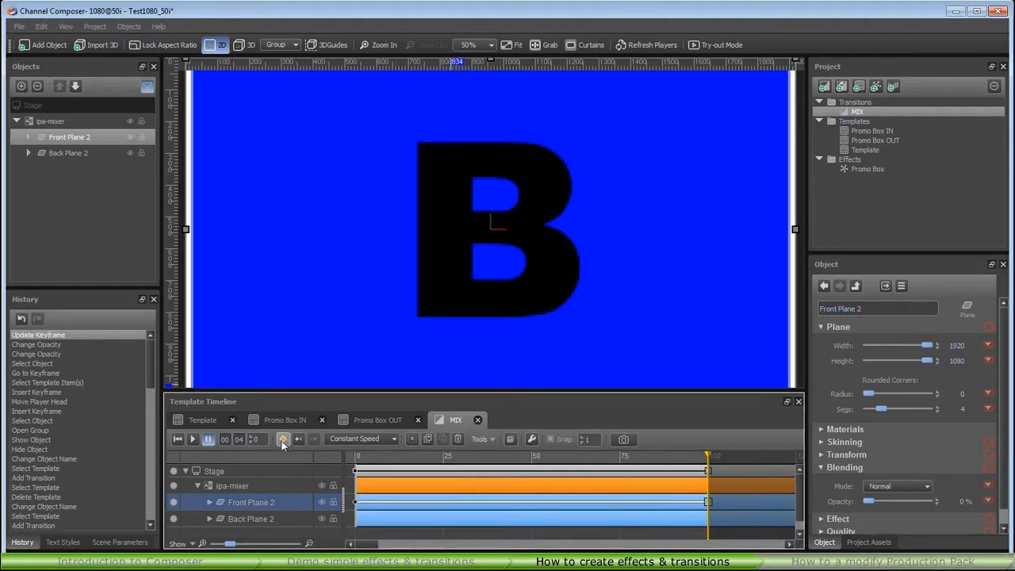
pyautogui.click(178, 441)
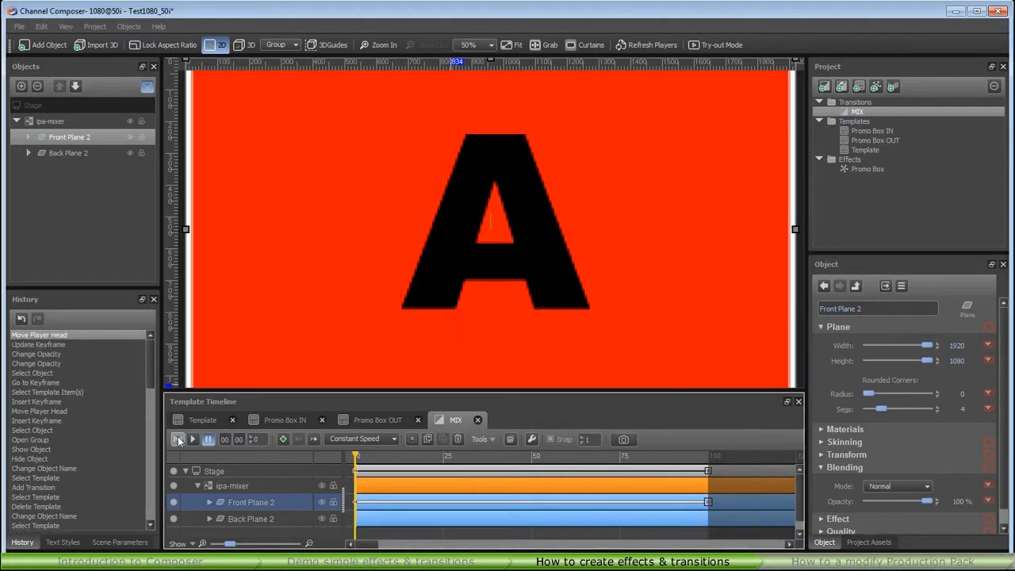
pyautogui.click(194, 439)
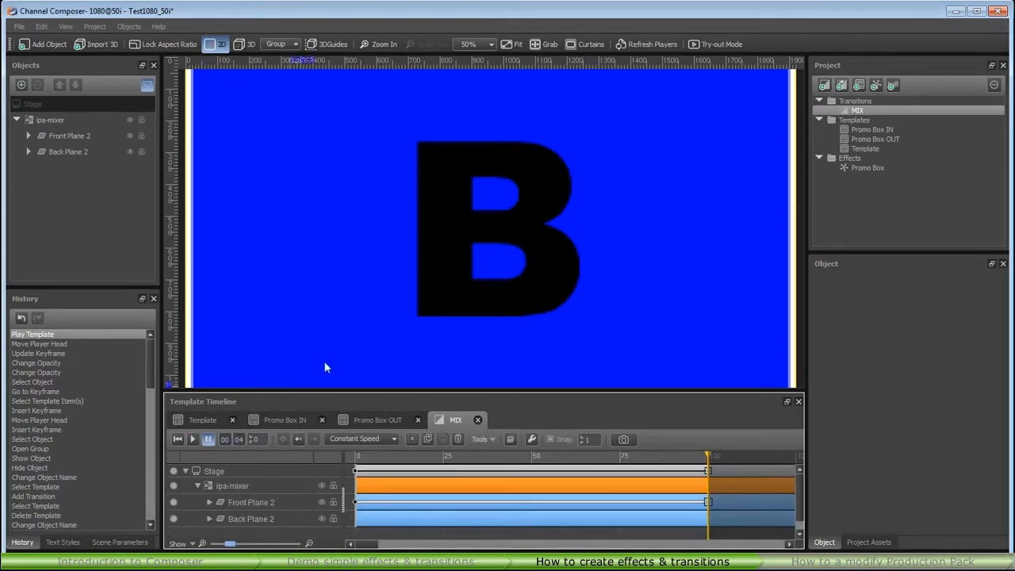
# Add another transition to the project and rename it WIPE.
pyautogui.click(822, 86)
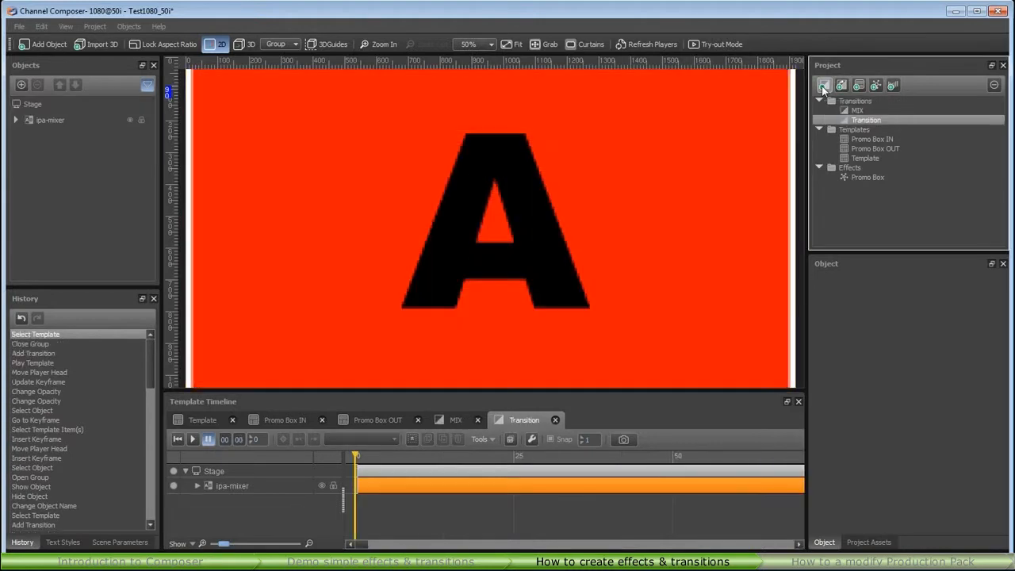
pyautogui.rightClick(858, 119)
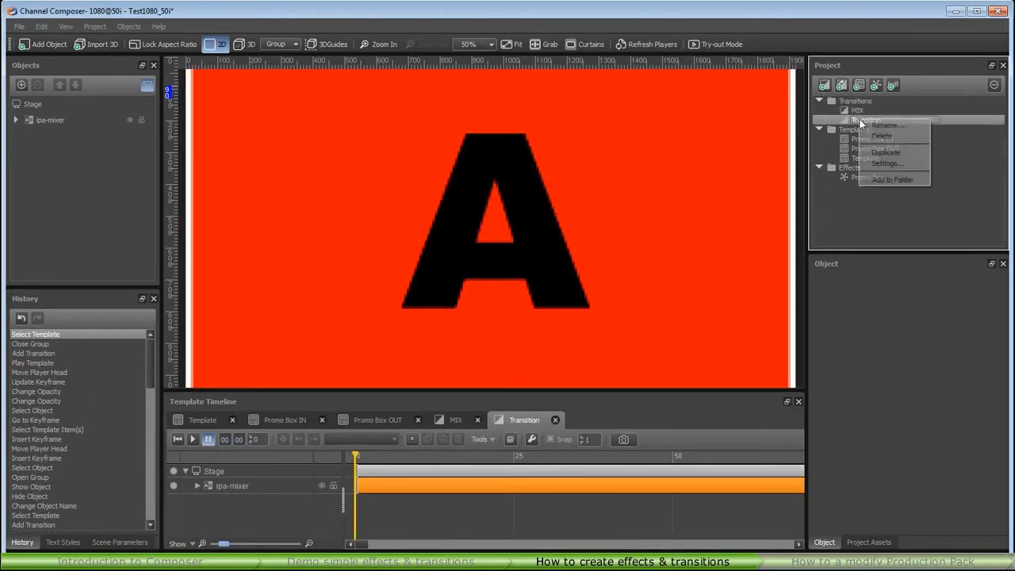
pyautogui.click(884, 130)
pyautogui.write('WIPE')
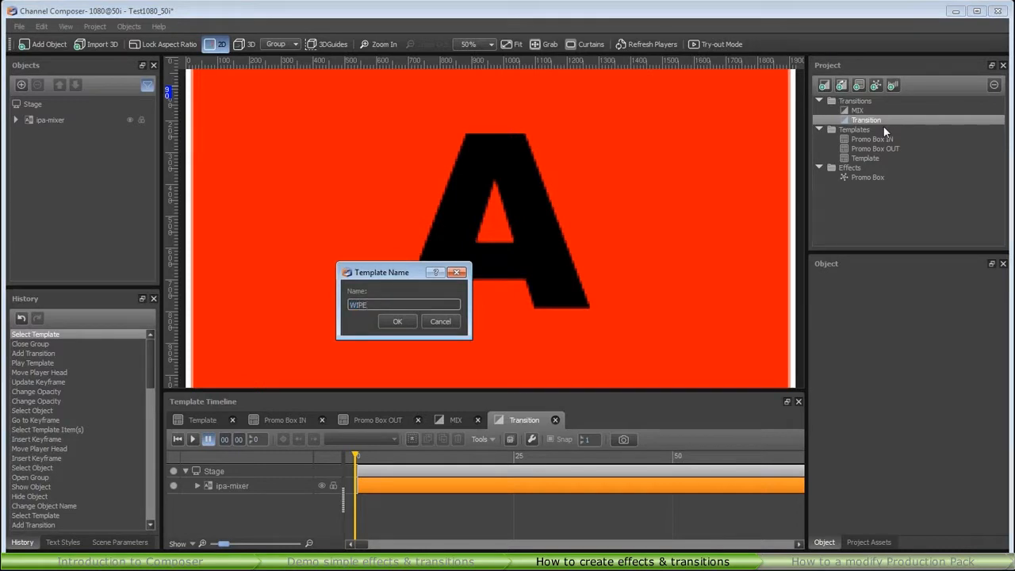
pyautogui.press('Return')
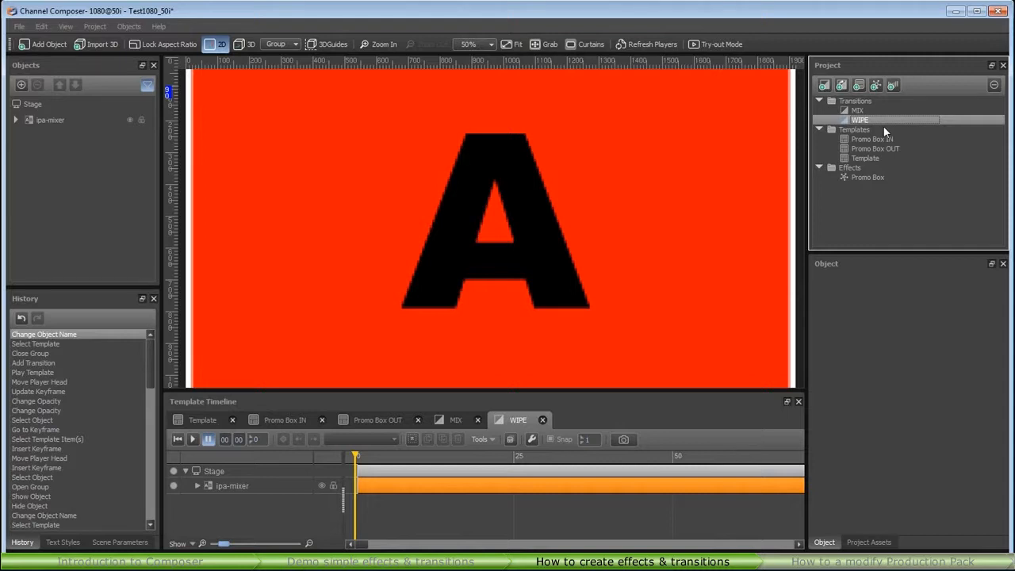
# Add a Gradient Plasma as the Key player of Front Plane 3's Standard Textured material in the WIPE transition.
pyautogui.moveTo(220, 542); pyautogui.dragTo(229, 538)
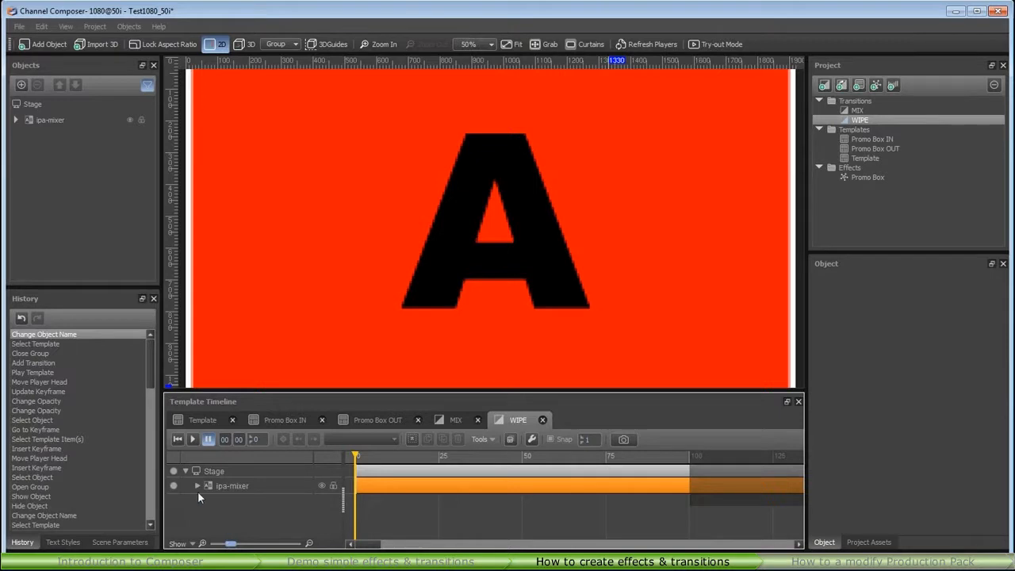
pyautogui.click(198, 486)
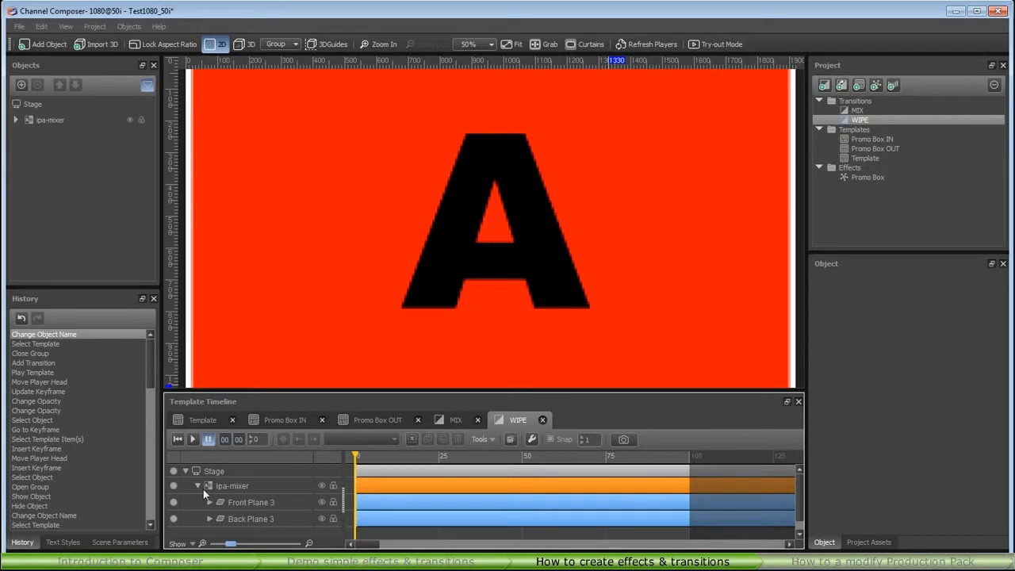
pyautogui.click(262, 502)
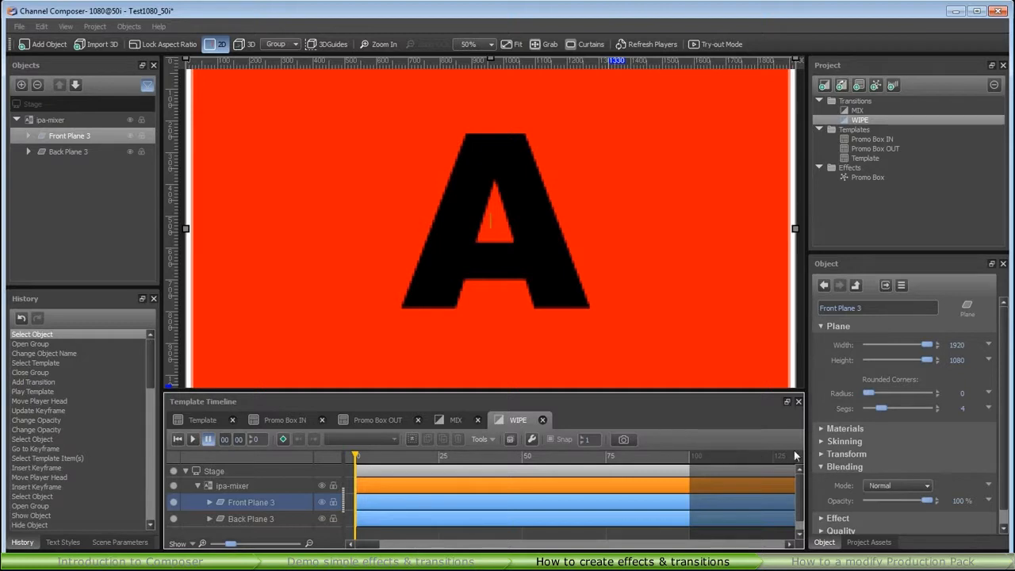
pyautogui.click(821, 428)
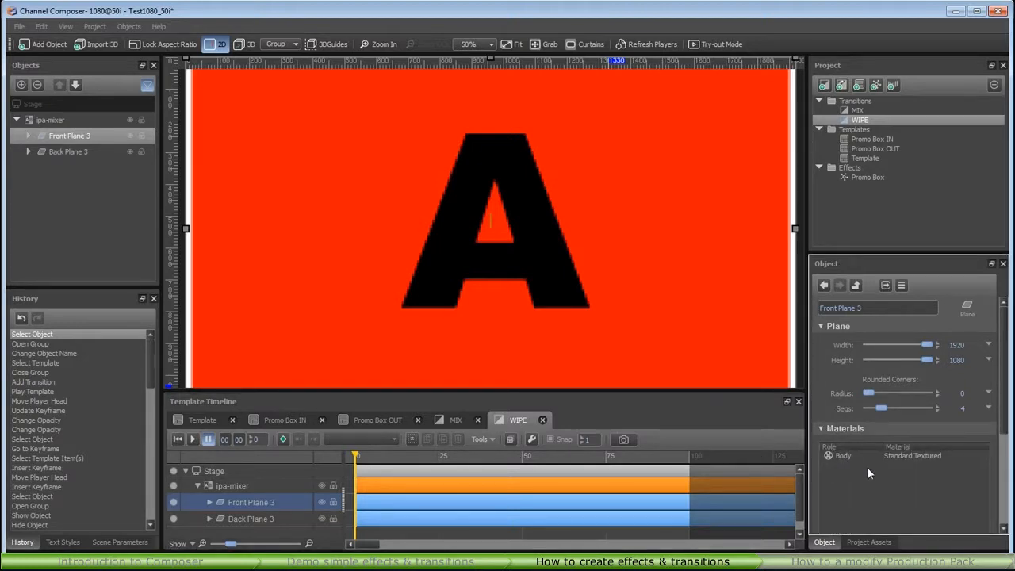
pyautogui.click(910, 455)
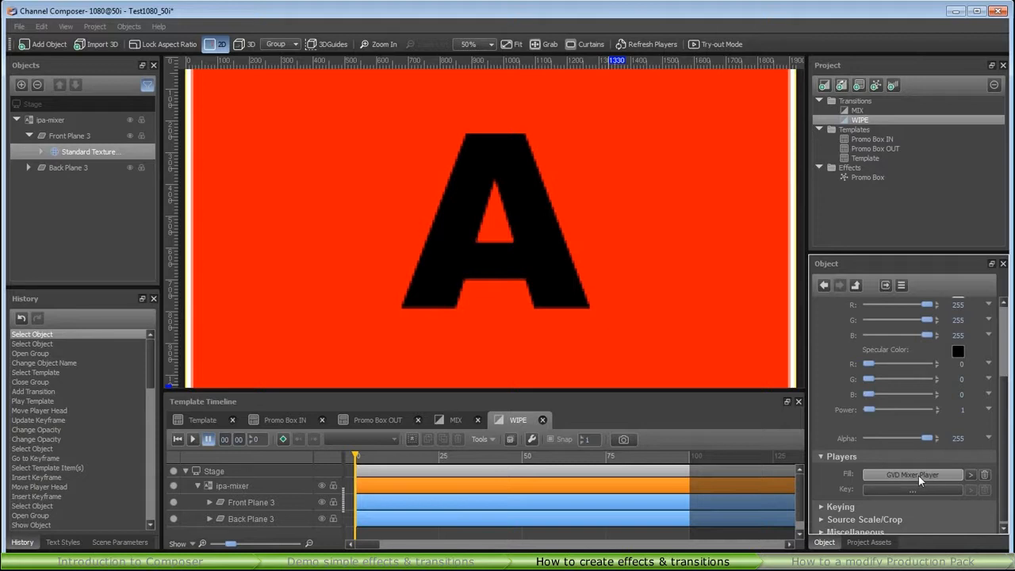
pyautogui.click(920, 489)
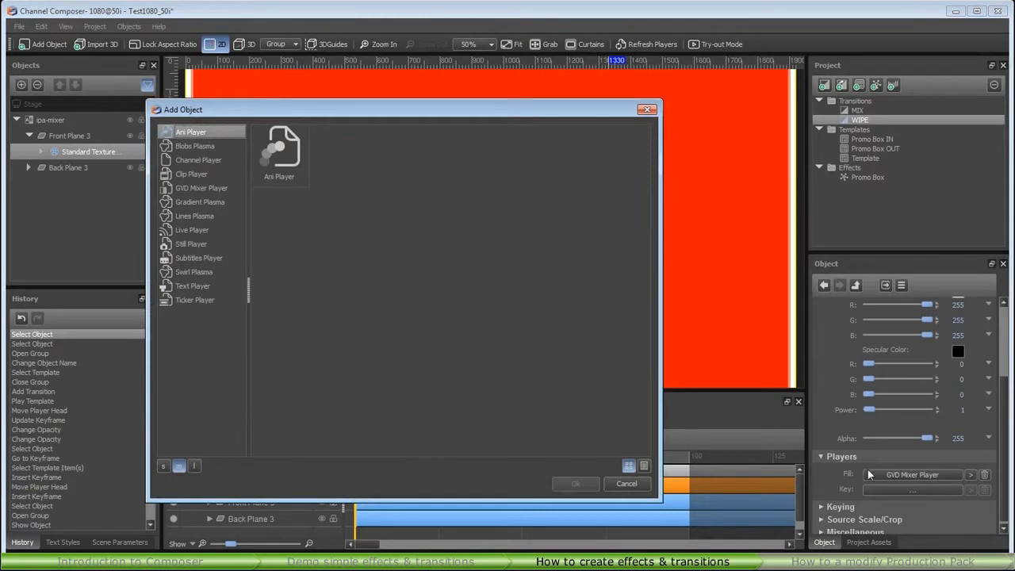
pyautogui.click(192, 201)
pyautogui.click(290, 151)
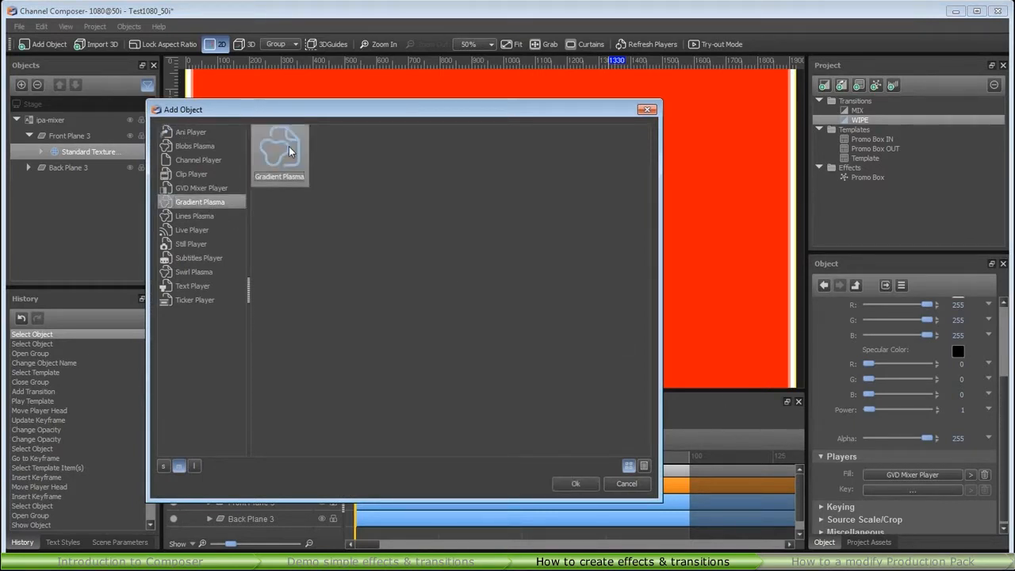
pyautogui.click(584, 484)
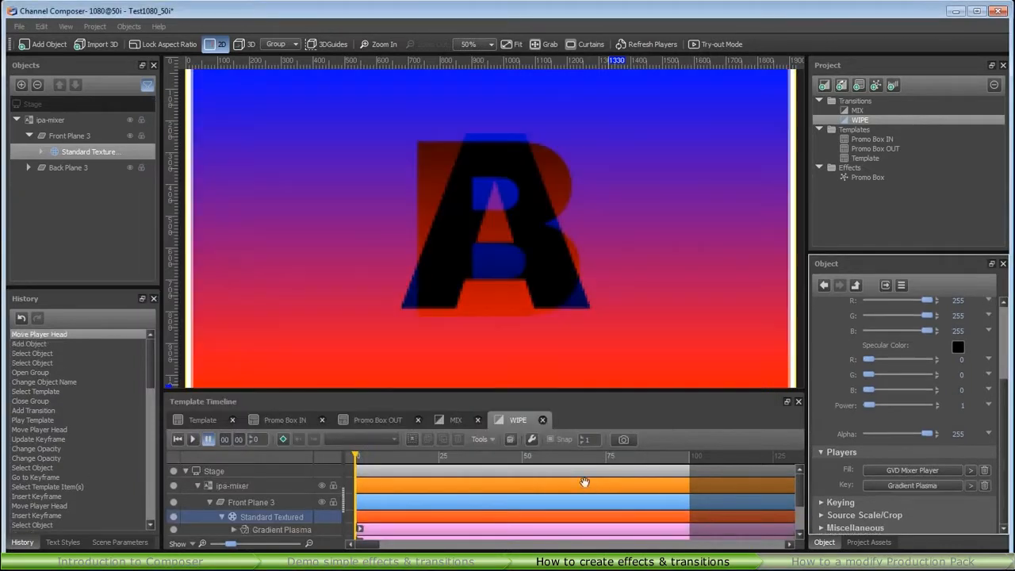
# Check the Gradient Plasma's settings, and set the Standard Textured material's keying mode to Test.
pyautogui.click(970, 486)
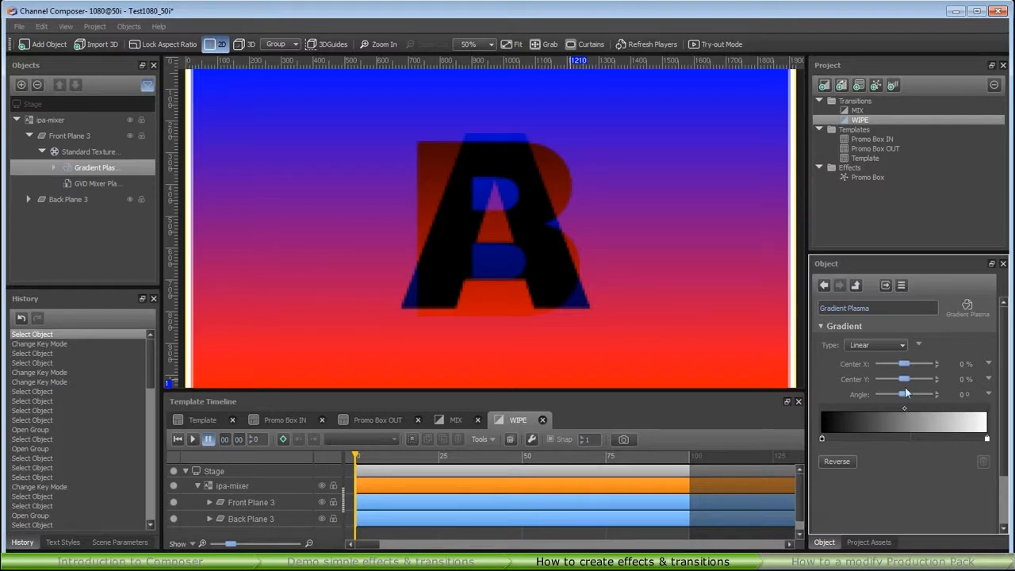
pyautogui.click(854, 285)
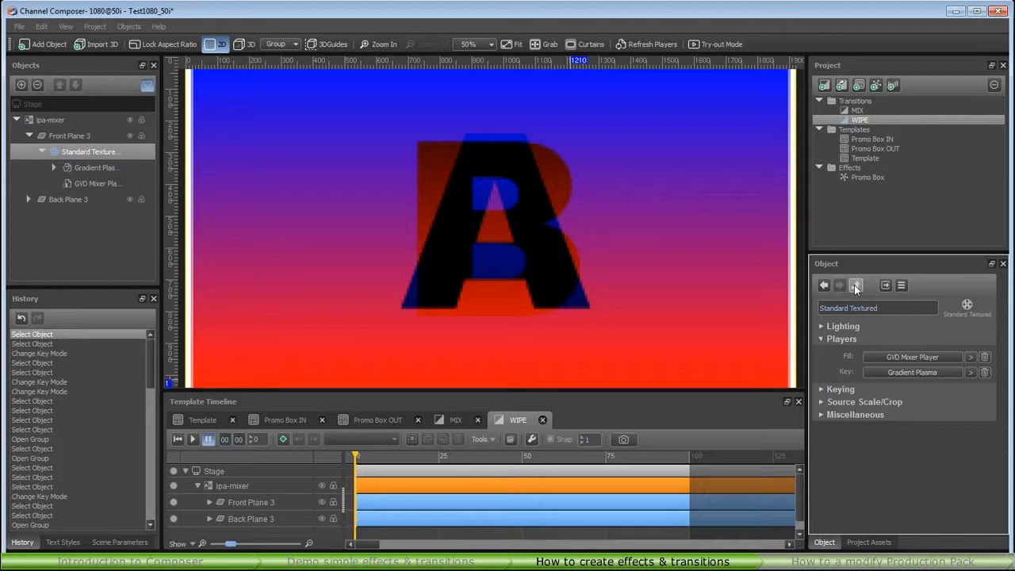
pyautogui.click(821, 388)
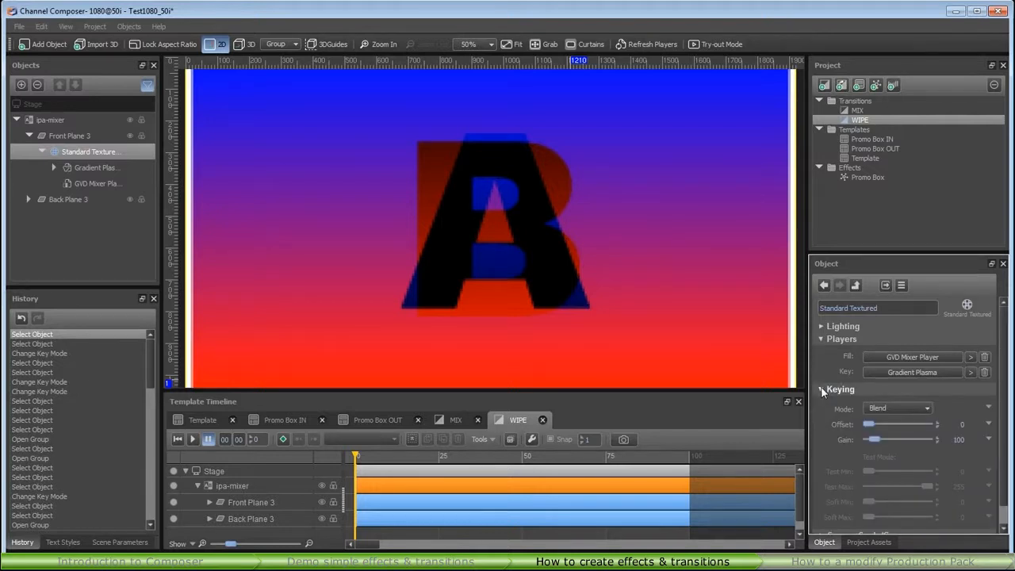
pyautogui.click(918, 407)
pyautogui.click(885, 423)
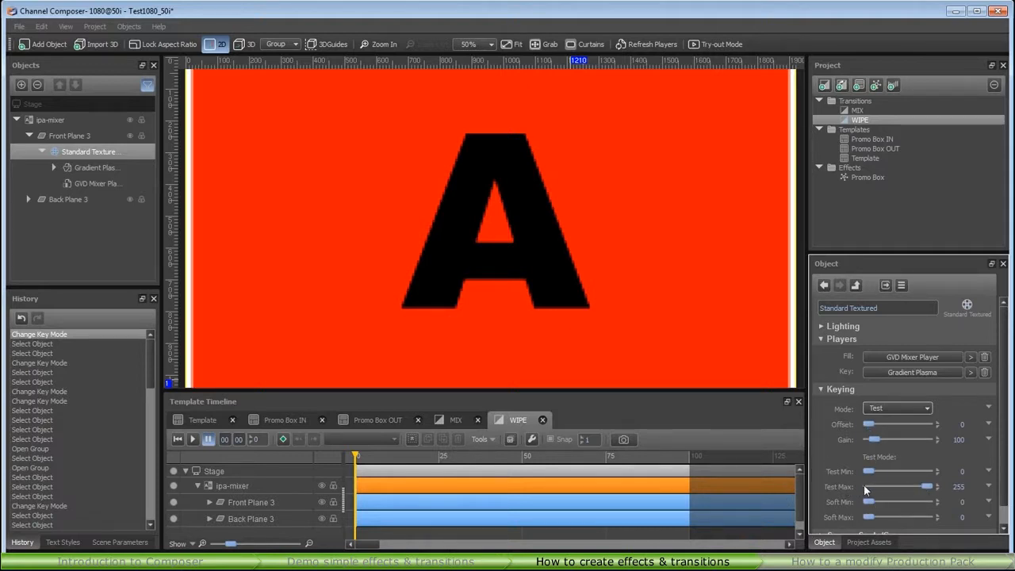
# Insert keyframes for the Standard Textured material at the start and at the end of the WIPE transition.
pyautogui.click(282, 440)
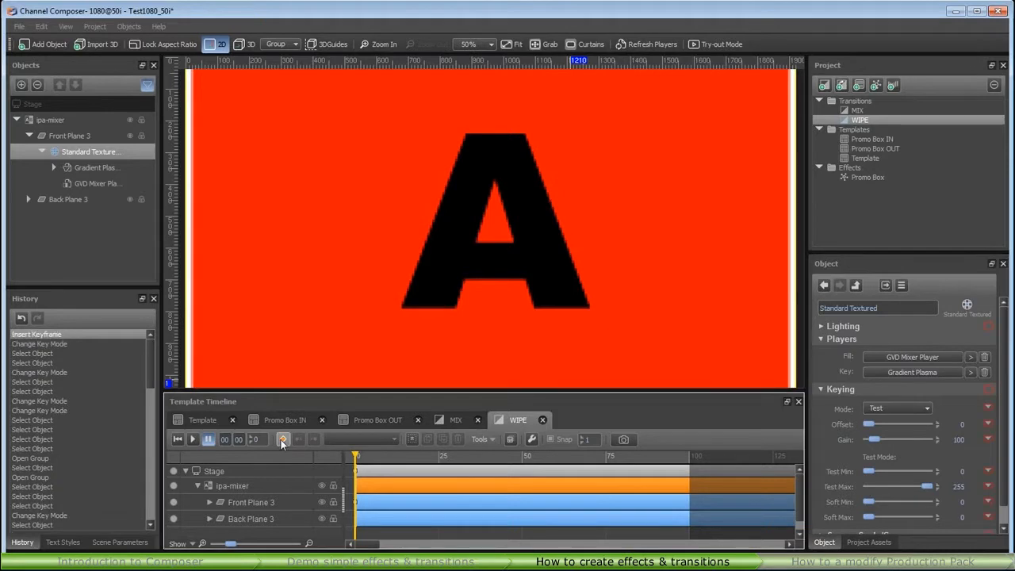
pyautogui.click(687, 459)
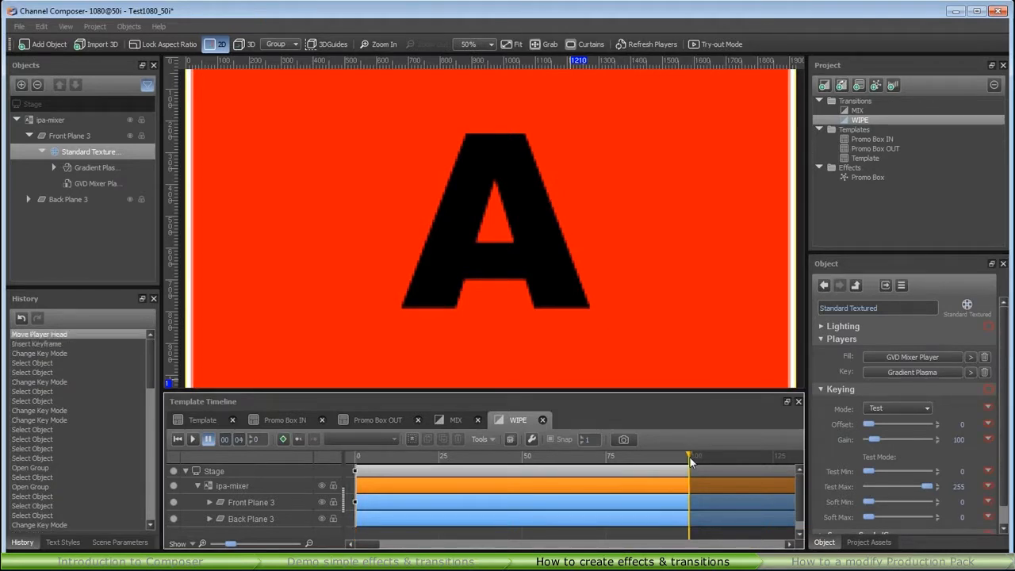
pyautogui.click(283, 439)
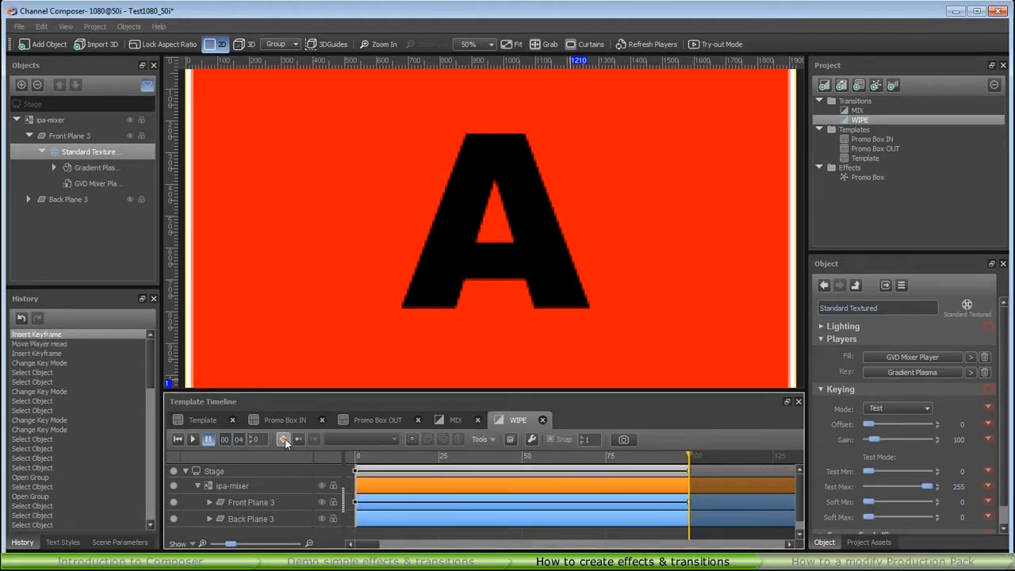
# Set the material's Test Max to 0 in the end keyframe of the WIPE transition and update the keyframe.
pyautogui.click(688, 502)
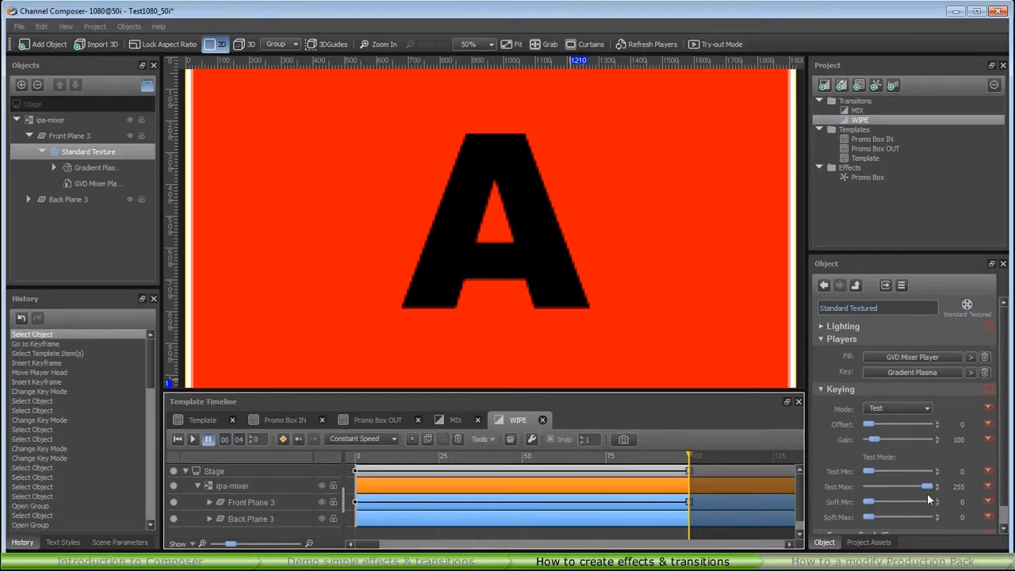
pyautogui.moveTo(926, 486); pyautogui.dragTo(864, 484)
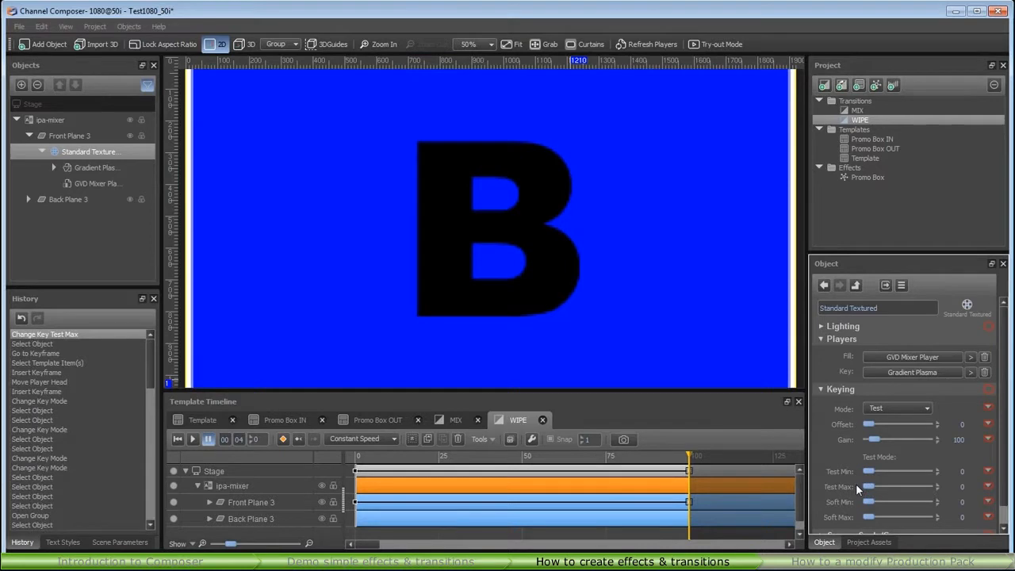
pyautogui.click(282, 438)
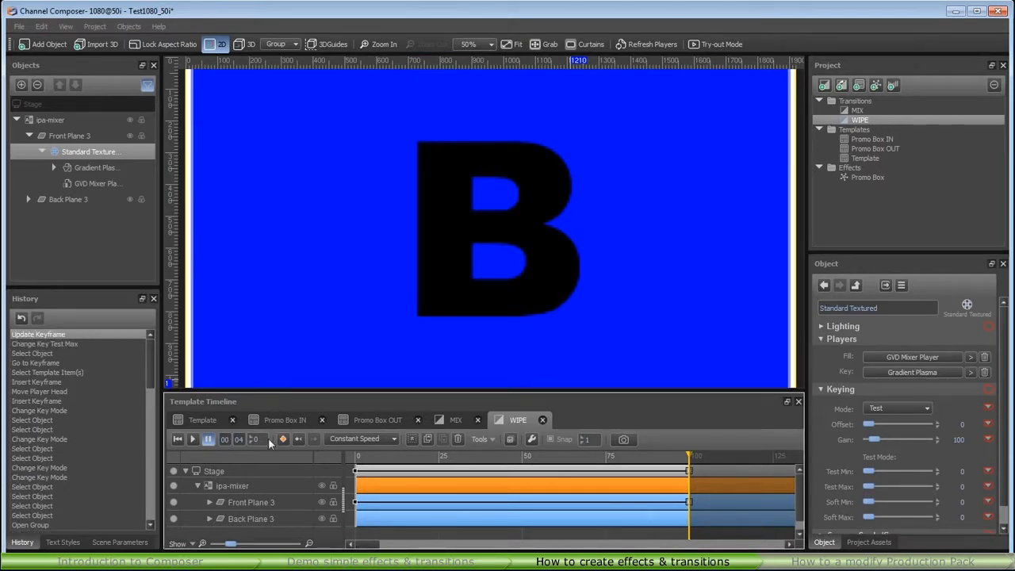
# Play the WIPE transition from the start to preview the keyed wipe.
pyautogui.click(177, 438)
pyautogui.click(191, 438)
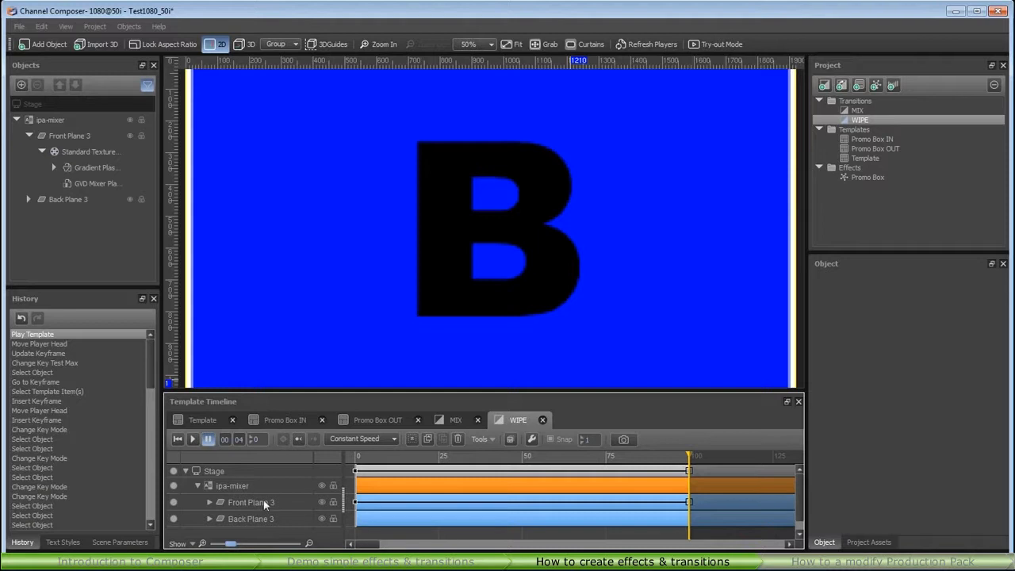
# Set the angle of Front Plane 3's Gradient Plasma to 90 degrees and play the WIPE transition to check it.
pyautogui.click(267, 503)
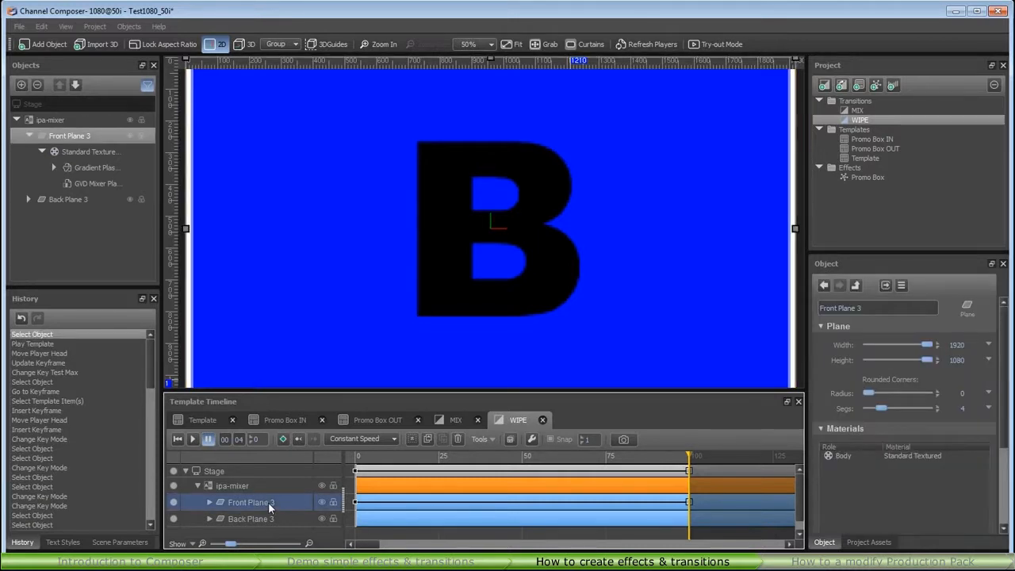
pyautogui.click(910, 454)
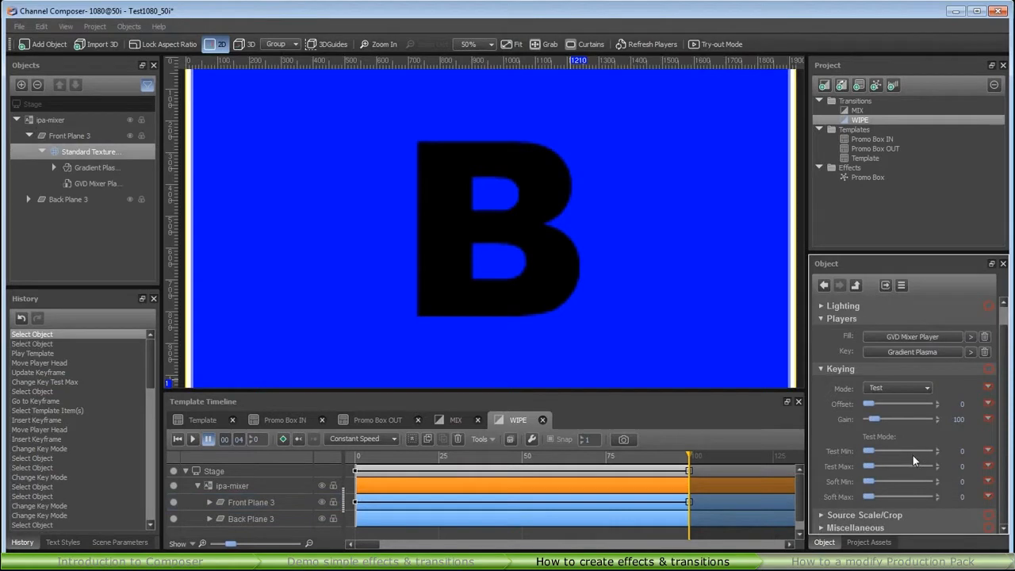
pyautogui.click(969, 351)
pyautogui.click(951, 373)
pyautogui.write('90')
pyautogui.press('Return')
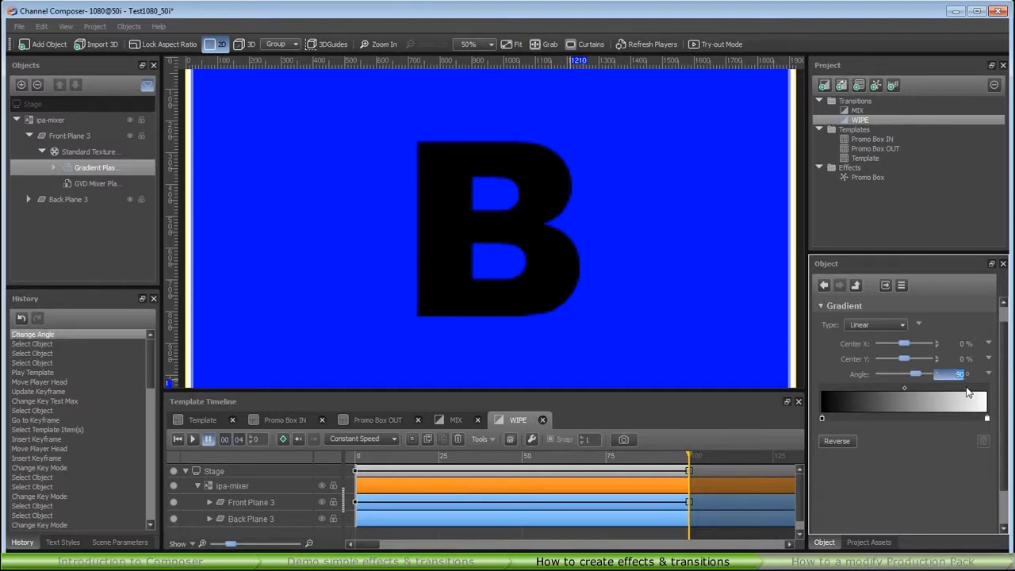
pyautogui.click(192, 439)
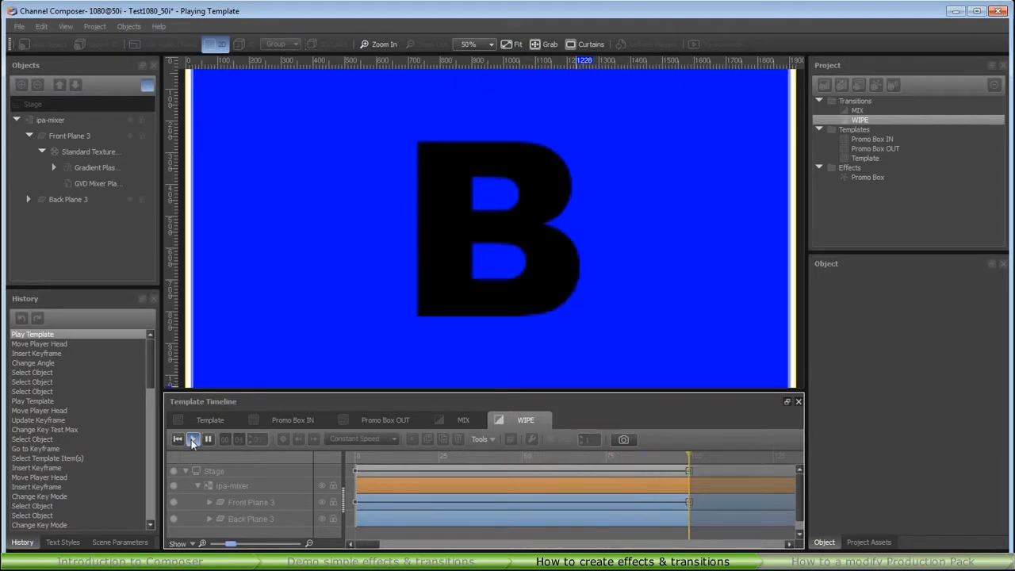
pyautogui.click(209, 439)
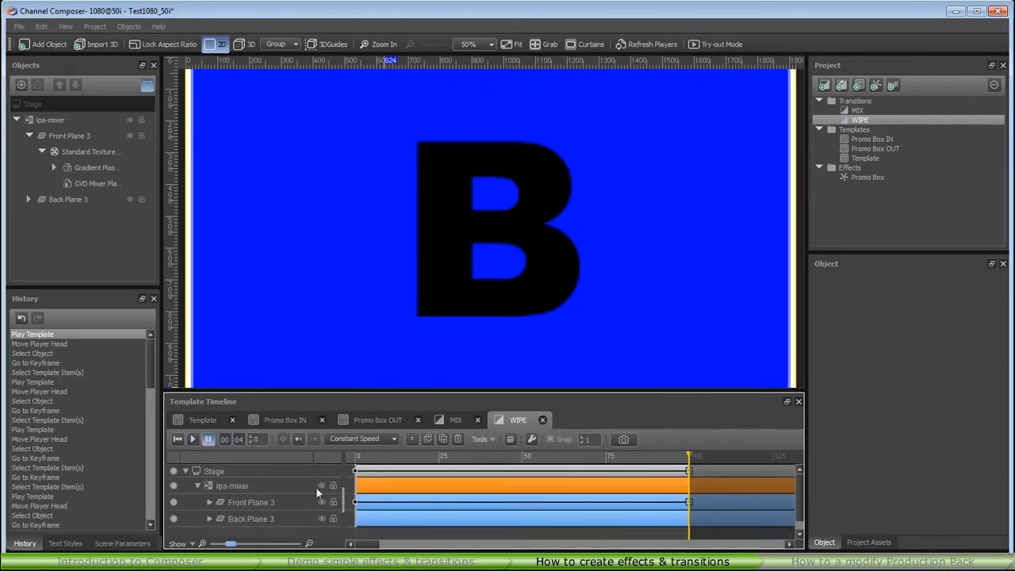
# Set the Standard Textured material's Soft Max to 40 in the WIPE transition's start keyframe, update the keyframe and preview the softened wipe.
pyautogui.click(355, 502)
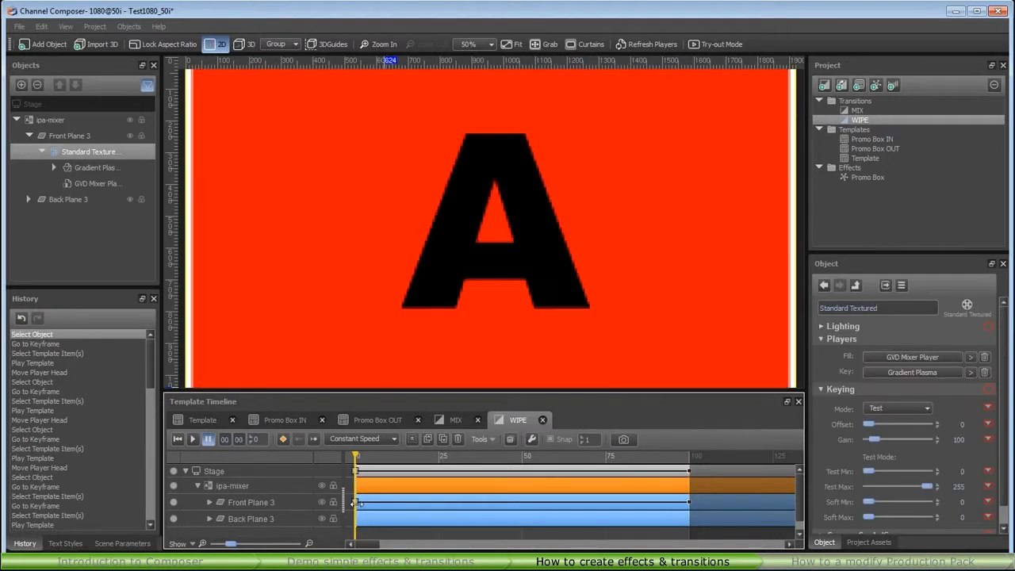
pyautogui.doubleClick(950, 516)
pyautogui.write('40')
pyautogui.press('Return')
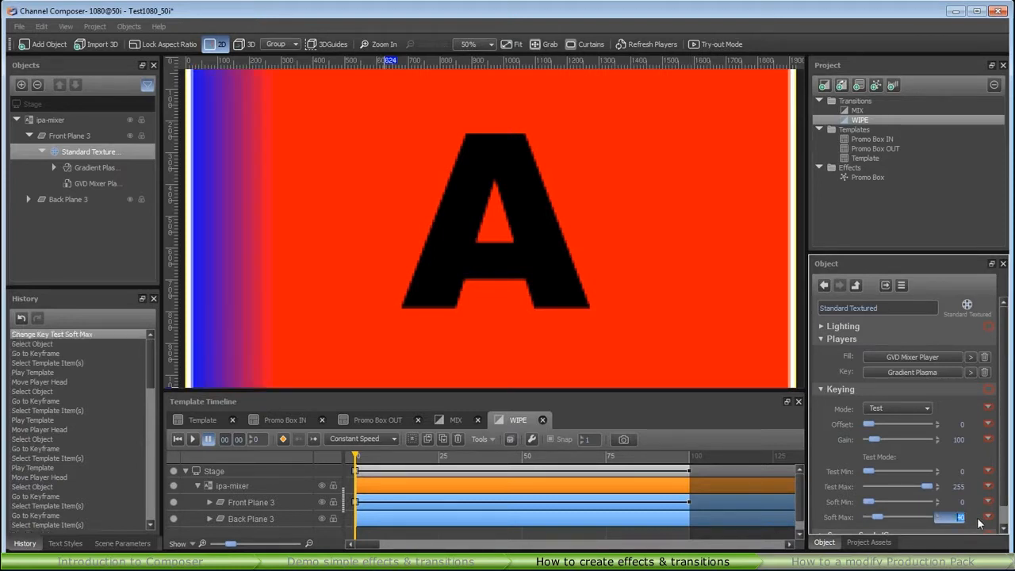
pyautogui.click(283, 440)
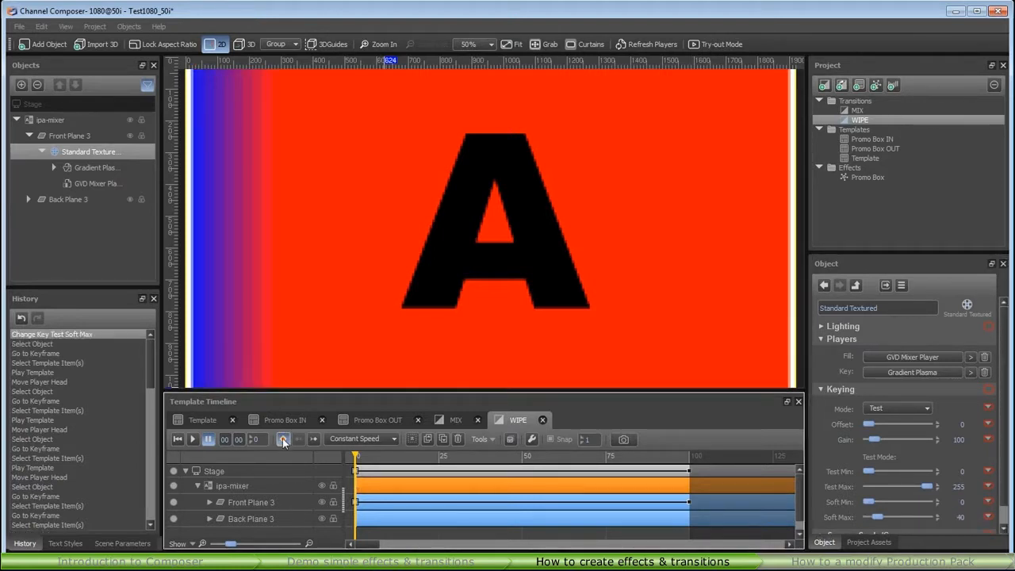
pyautogui.click(192, 439)
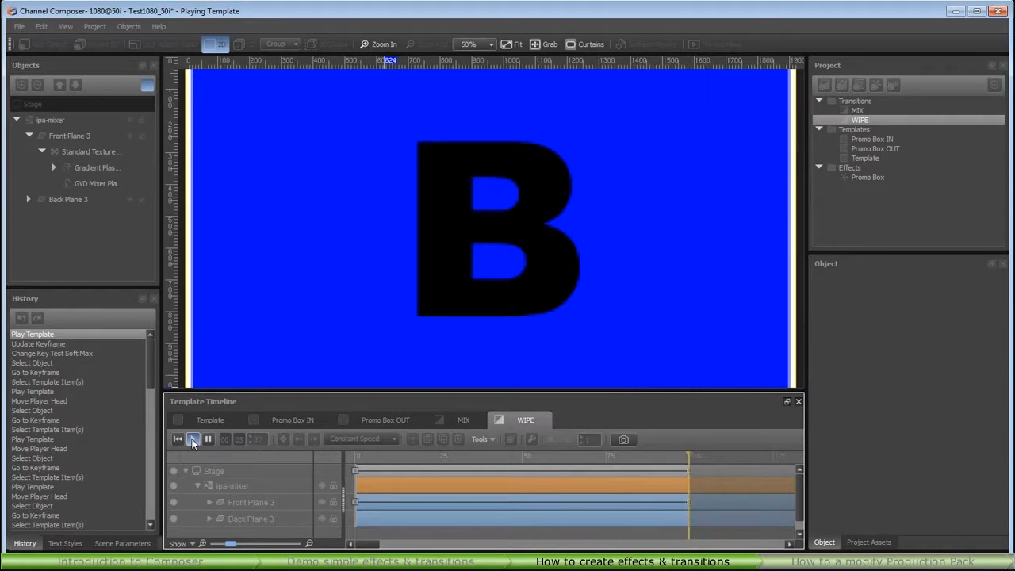
pyautogui.click(212, 440)
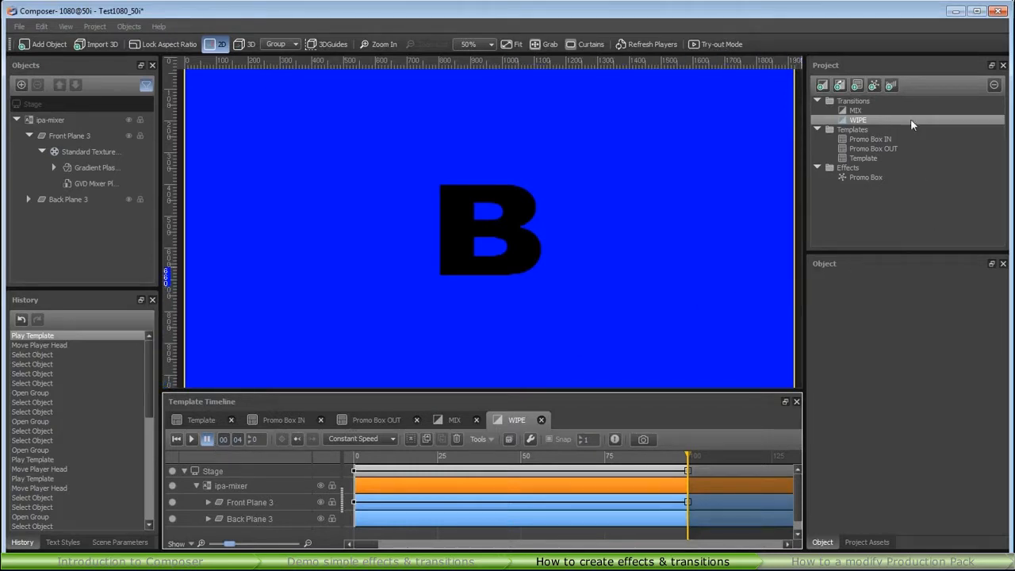
# Add a compound element to the project and rename it Promo Compound.
pyautogui.click(891, 86)
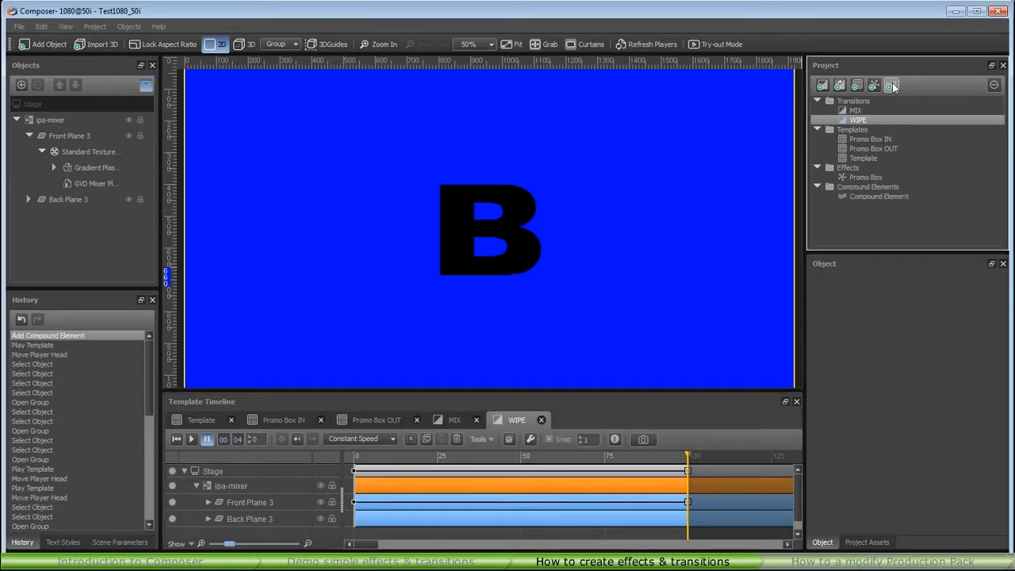
pyautogui.rightClick(887, 196)
pyautogui.click(908, 204)
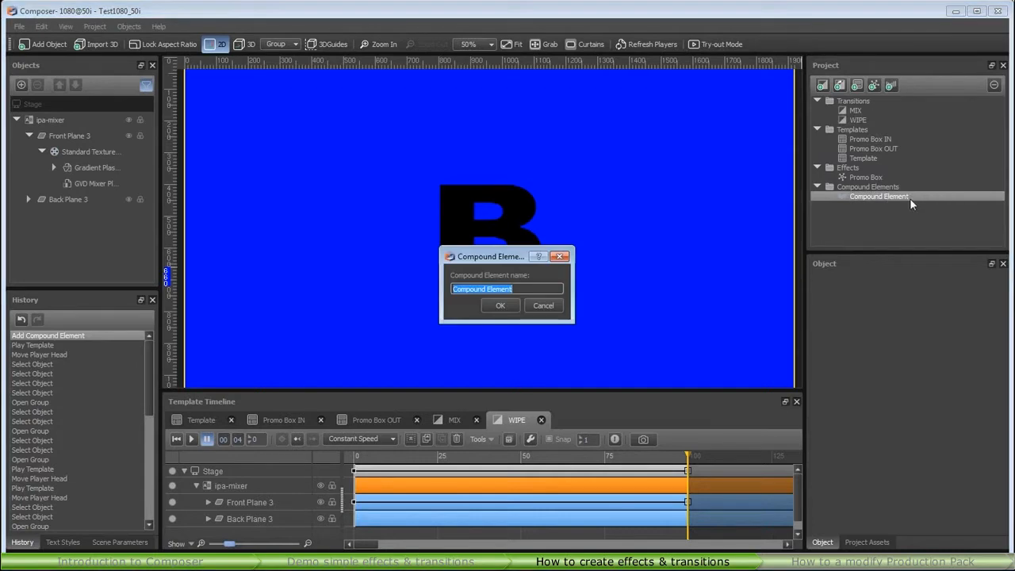
pyautogui.write('Promo Compound')
pyautogui.click(500, 305)
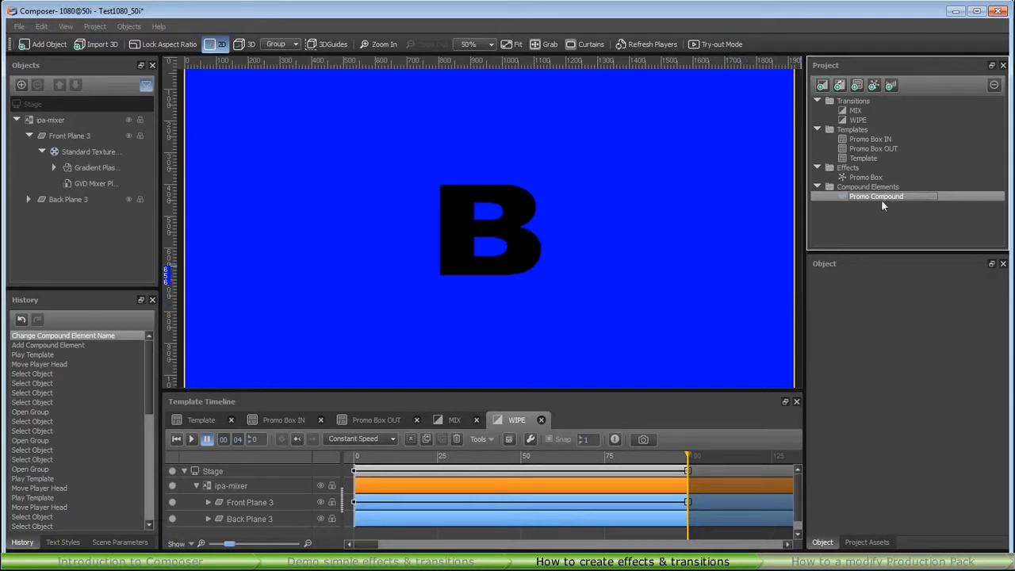
# Open Promo Compound for editing and add an effects block to its timeline.
pyautogui.doubleClick(856, 197)
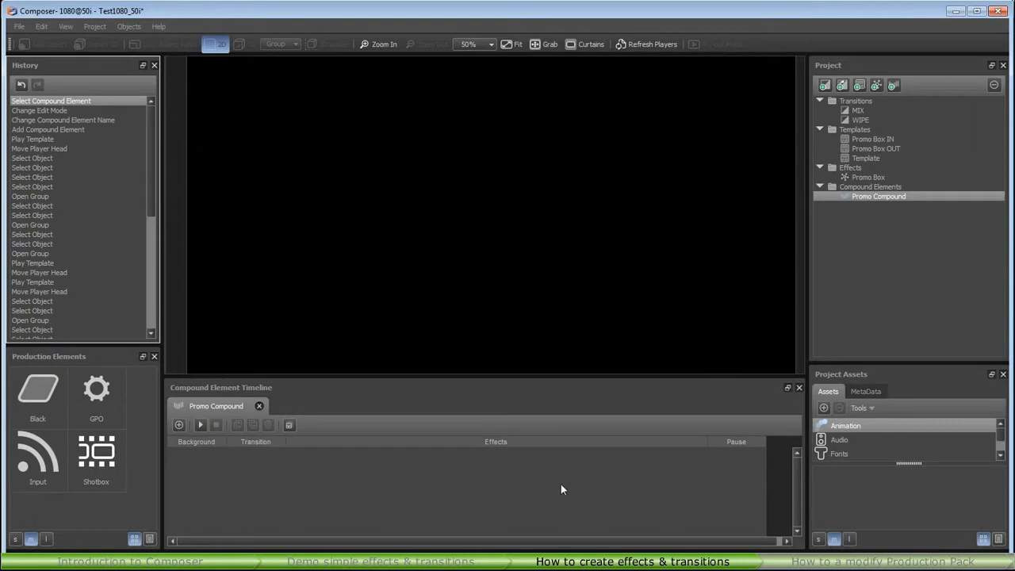
pyautogui.click(369, 496)
pyautogui.click(93, 359)
pyautogui.click(178, 425)
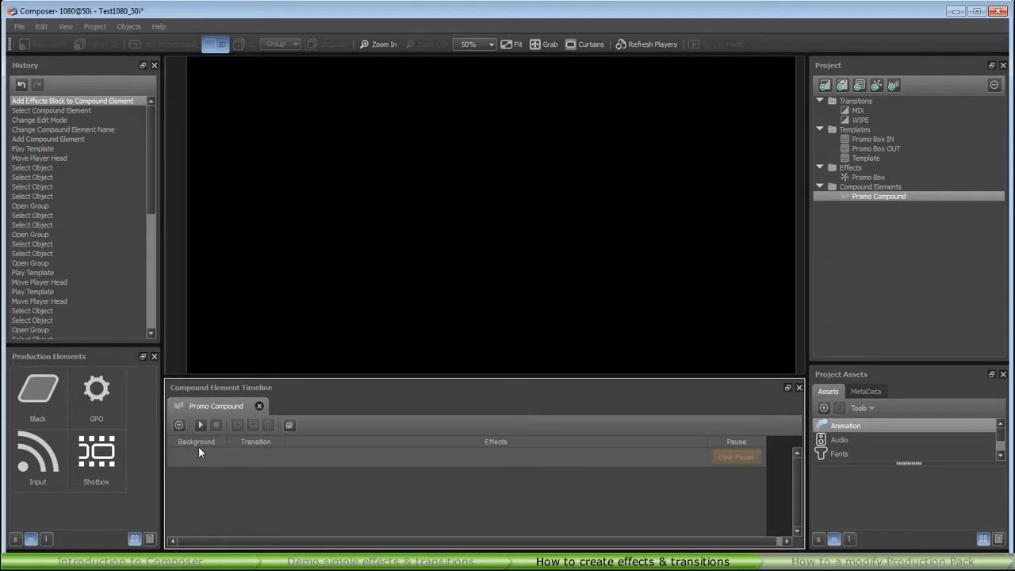
# Assign Black as the first block's background, and replace it with an Input.
pyautogui.moveTo(40, 401); pyautogui.dragTo(198, 457)
pyautogui.moveTo(36, 469); pyautogui.dragTo(191, 457)
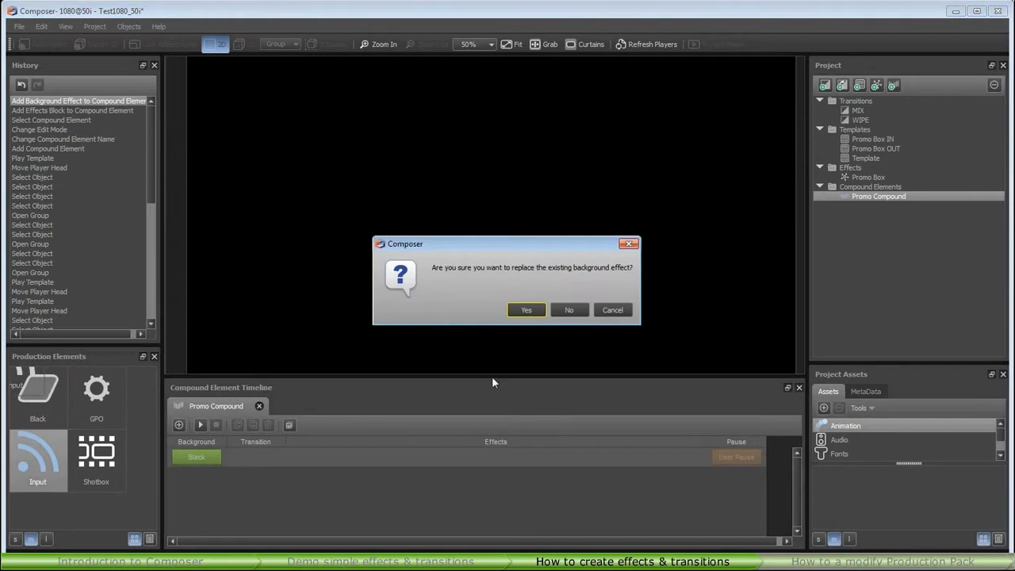
pyautogui.click(525, 310)
# Replace the first block's background with a Shotbox and set its Shotbox Location to 2.
pyautogui.moveTo(95, 460); pyautogui.dragTo(198, 458)
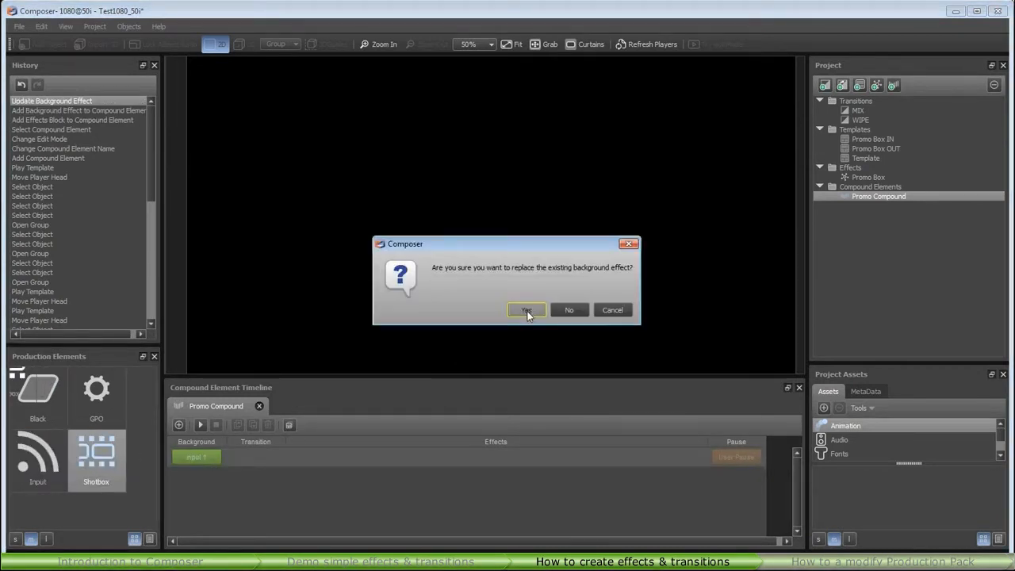
pyautogui.click(526, 310)
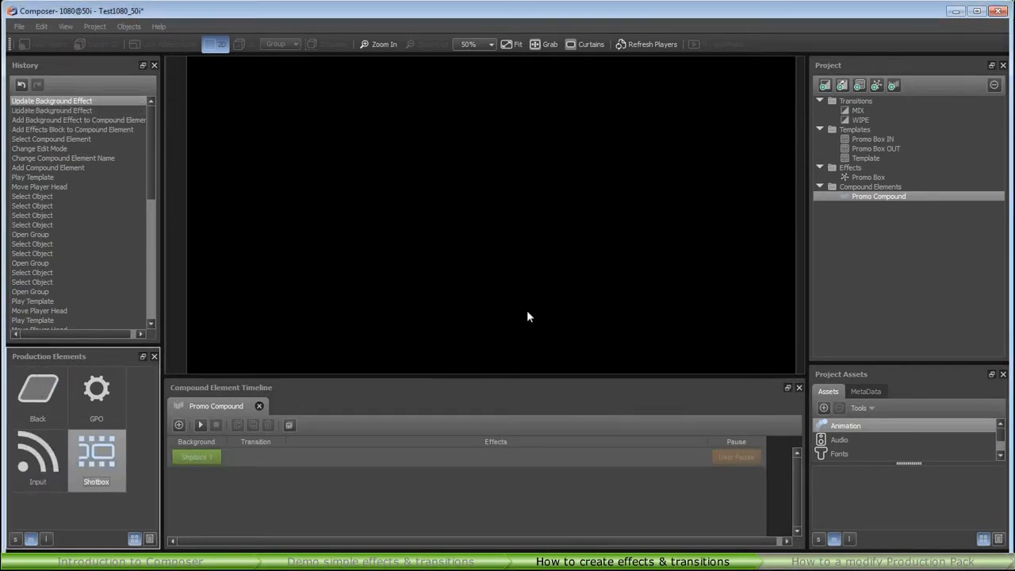
pyautogui.doubleClick(202, 459)
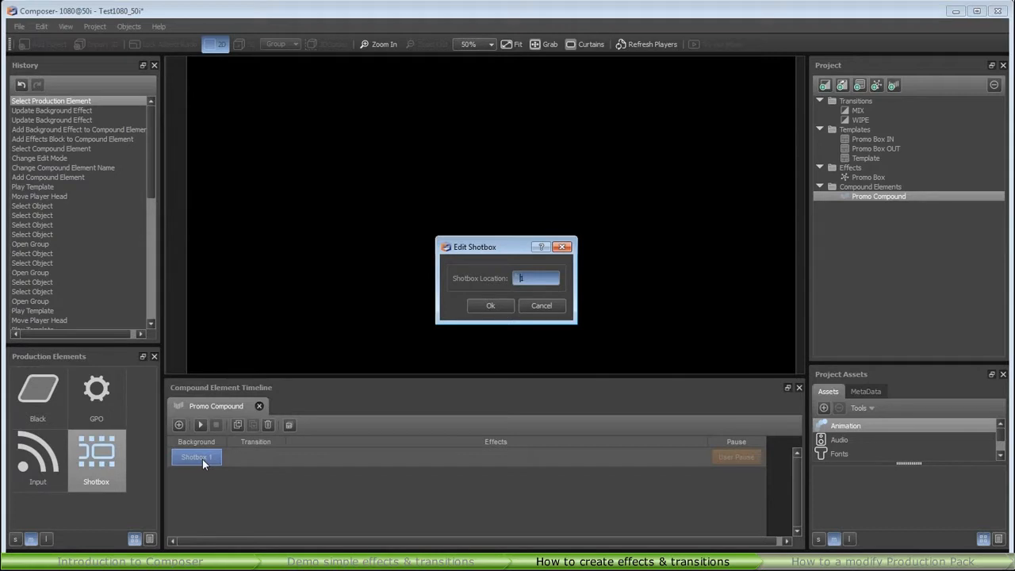
pyautogui.click(517, 276)
pyautogui.click(494, 305)
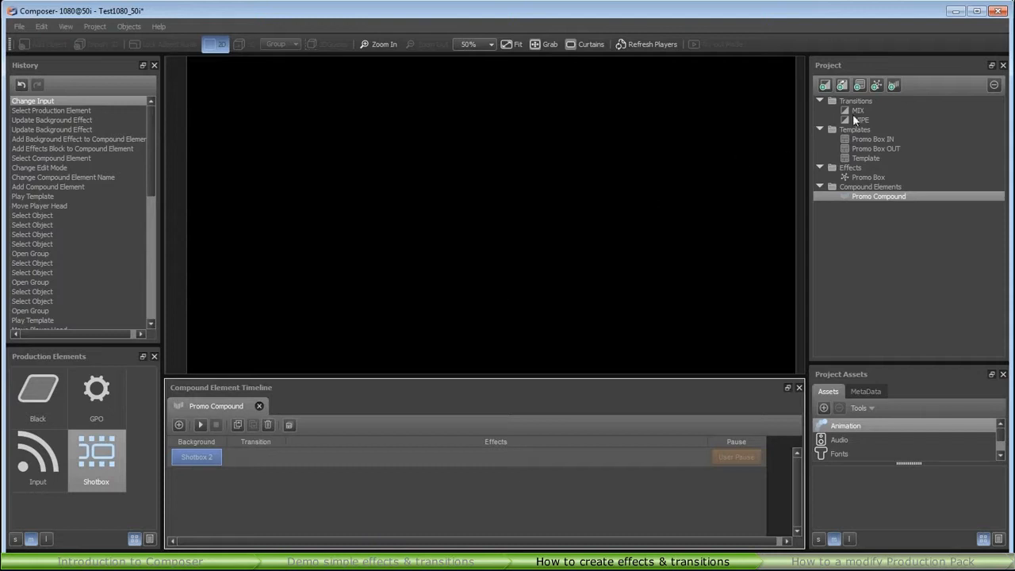
# Add the MIX transition and the Promo Box effect to the first block of Promo Compound.
pyautogui.moveTo(857, 108); pyautogui.dragTo(256, 452)
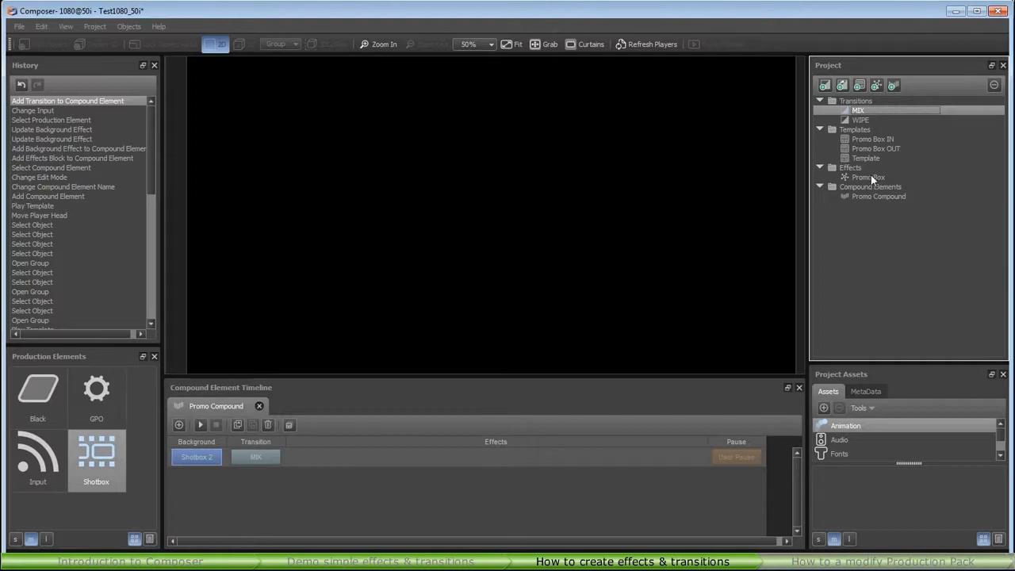
pyautogui.moveTo(871, 179); pyautogui.dragTo(345, 456)
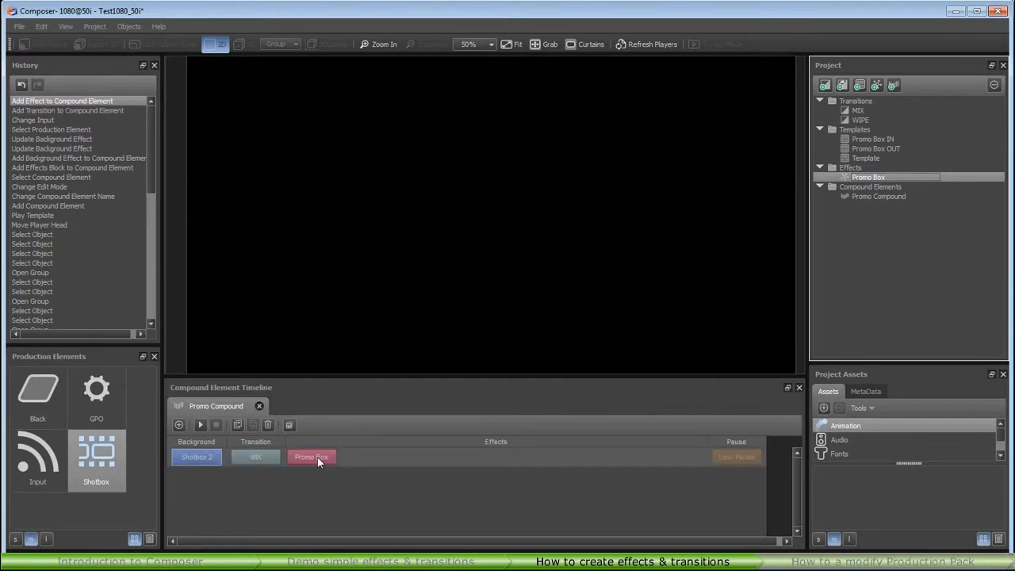
# Set the first block's Promo Box action to On, with bottom line "Compound element" and top line "Composer training".
pyautogui.doubleClick(317, 456)
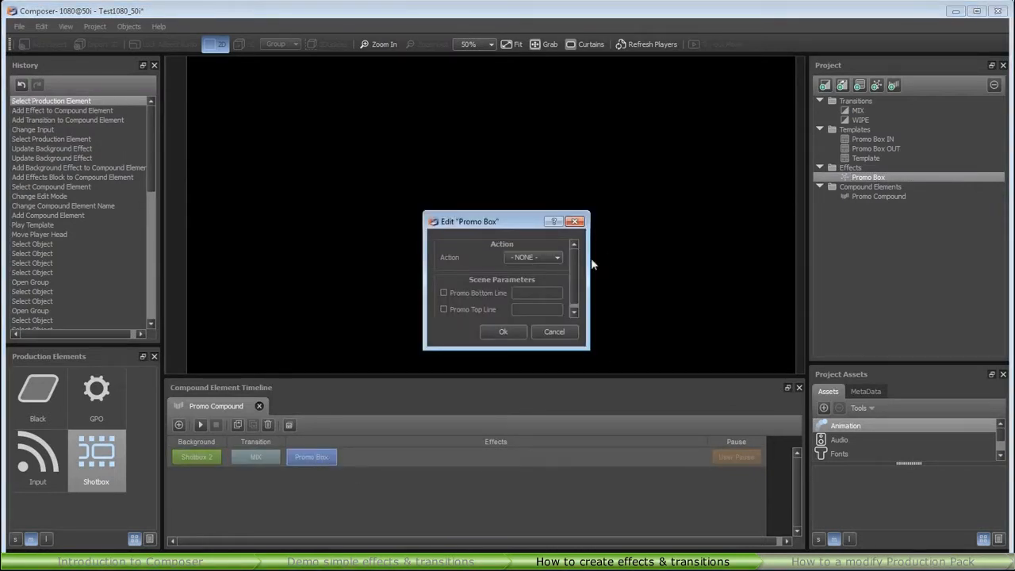
pyautogui.click(559, 258)
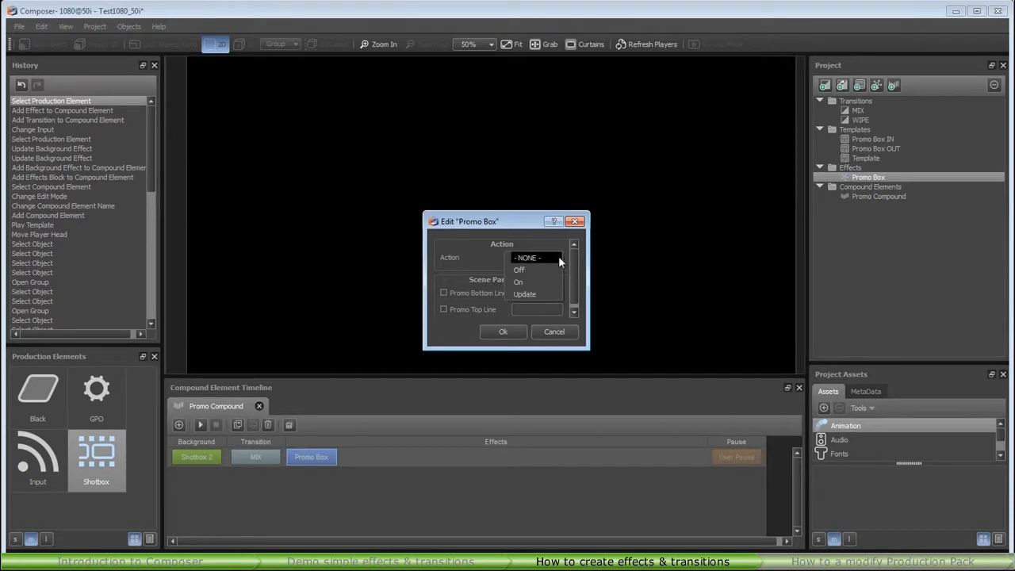
pyautogui.click(533, 283)
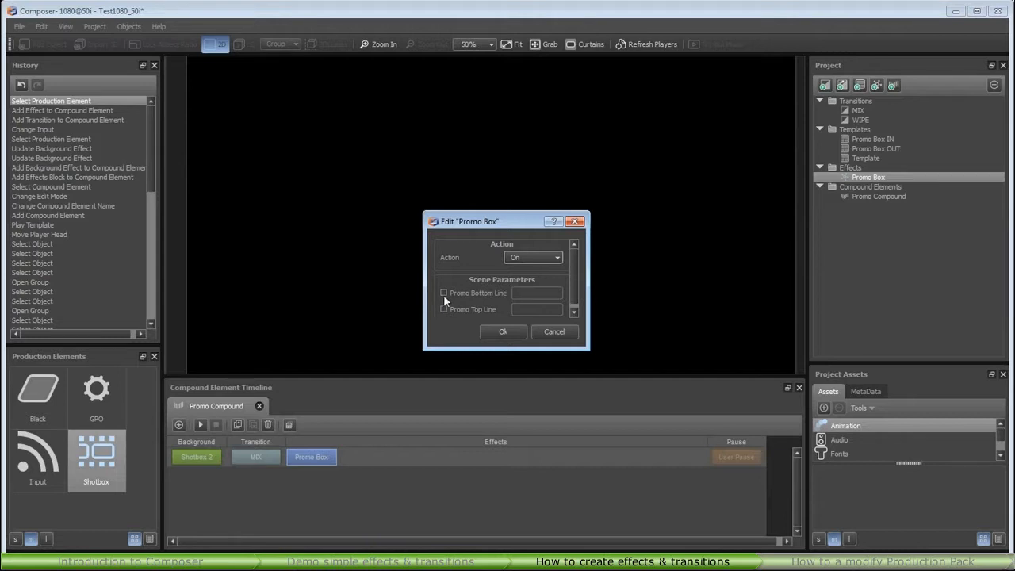
pyautogui.click(443, 293)
pyautogui.click(533, 293)
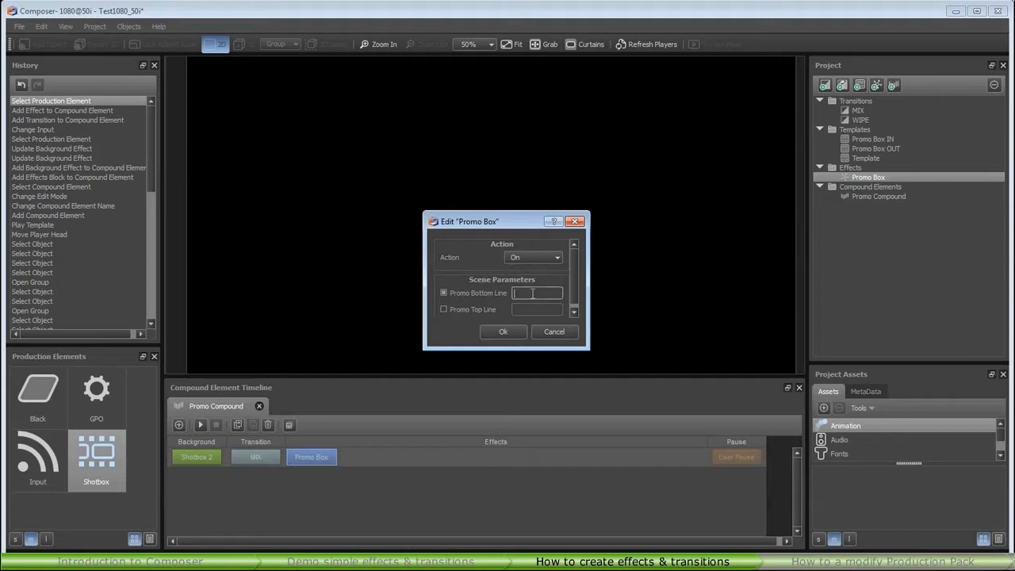
pyautogui.write('Compound element')
pyautogui.click(443, 309)
pyautogui.click(533, 309)
pyautogui.write('C')
pyautogui.write('omposer training')
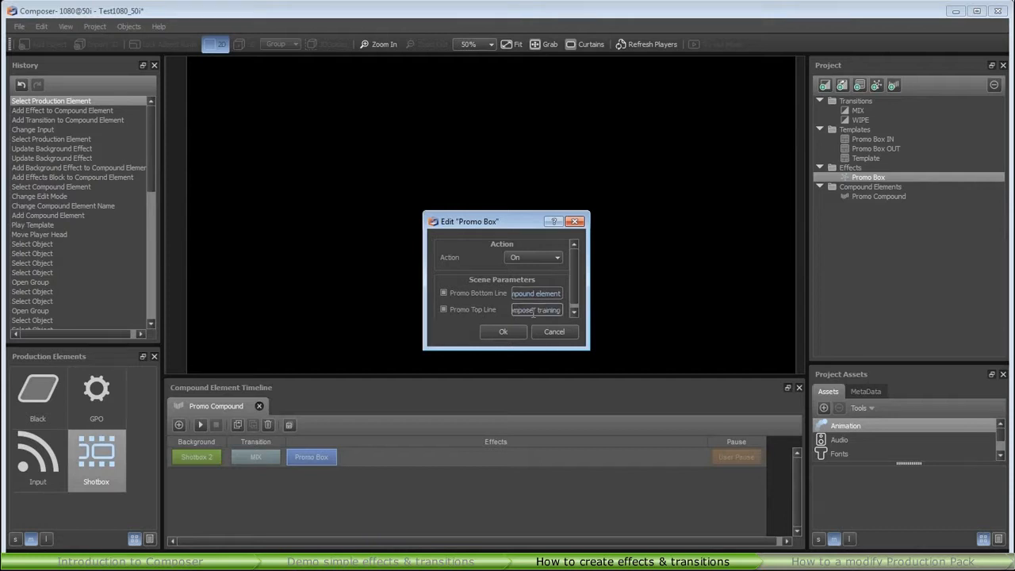
pyautogui.click(509, 329)
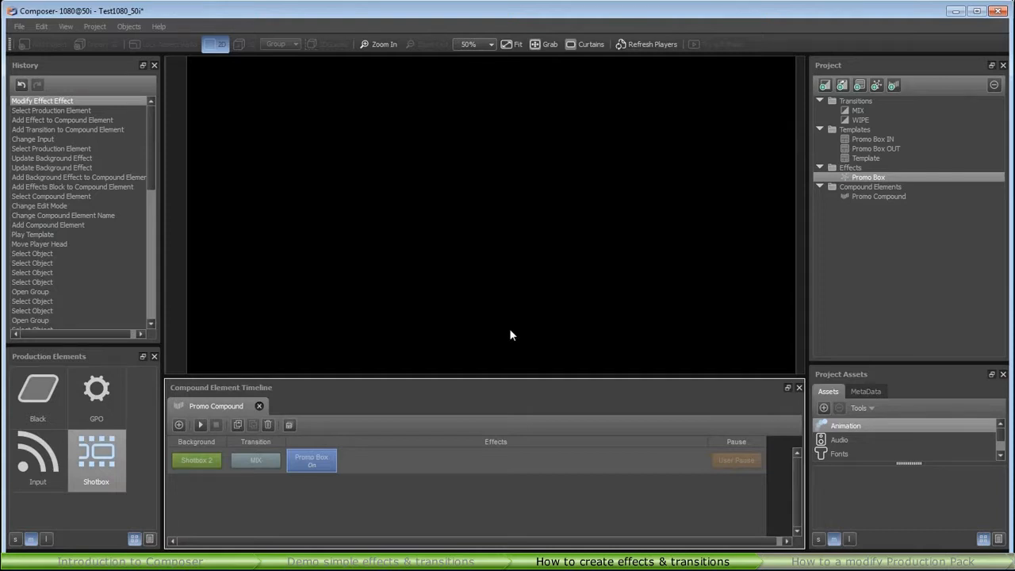
# Add a second effects block to Promo Compound and assign the WIPE transition to it.
pyautogui.click(180, 425)
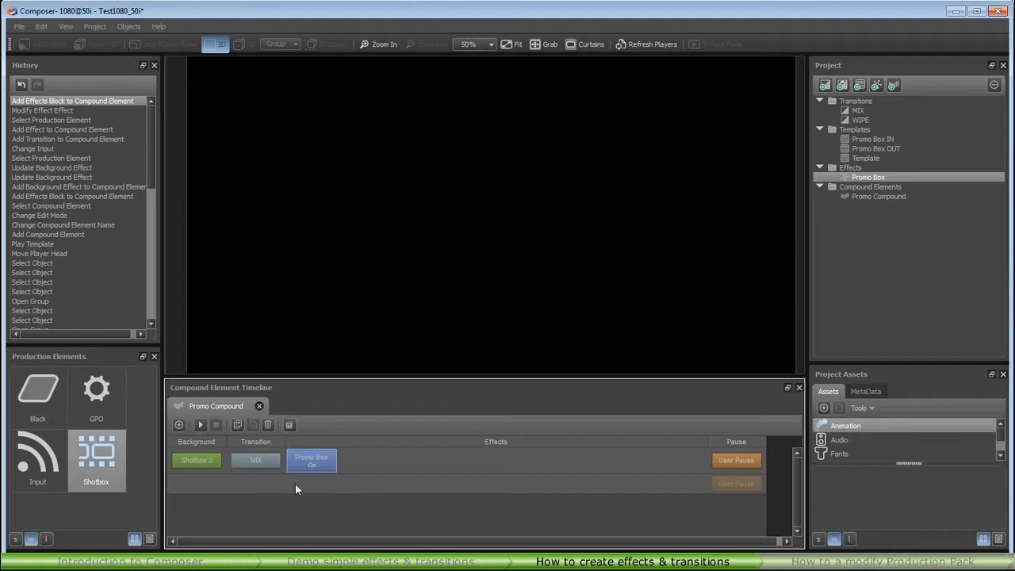
pyautogui.moveTo(846, 119); pyautogui.dragTo(267, 466)
pyautogui.moveTo(255, 480); pyautogui.dragTo(255, 481)
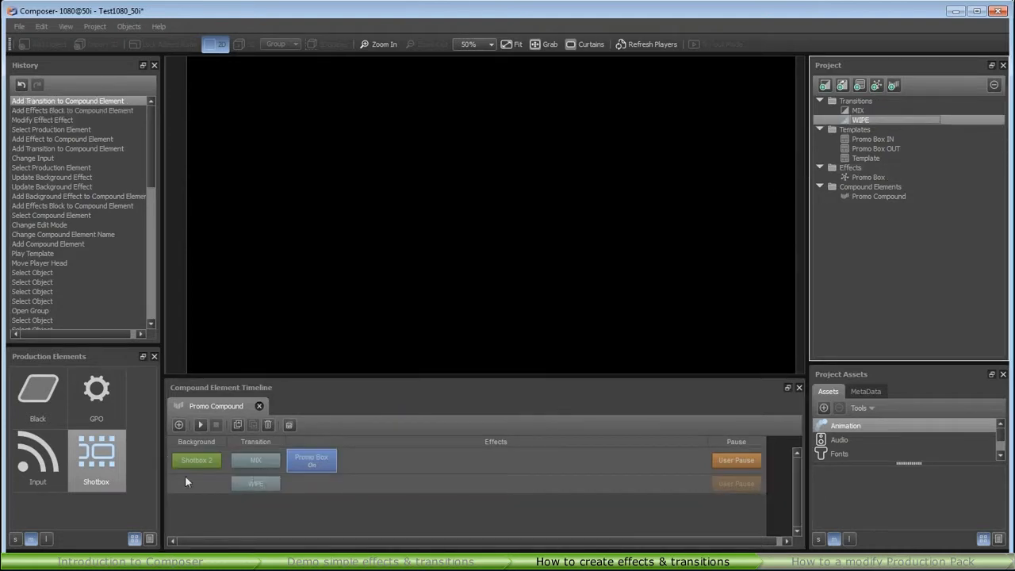
# Add an Input as the second block's background and look at its input number setting.
pyautogui.moveTo(44, 456); pyautogui.dragTo(199, 485)
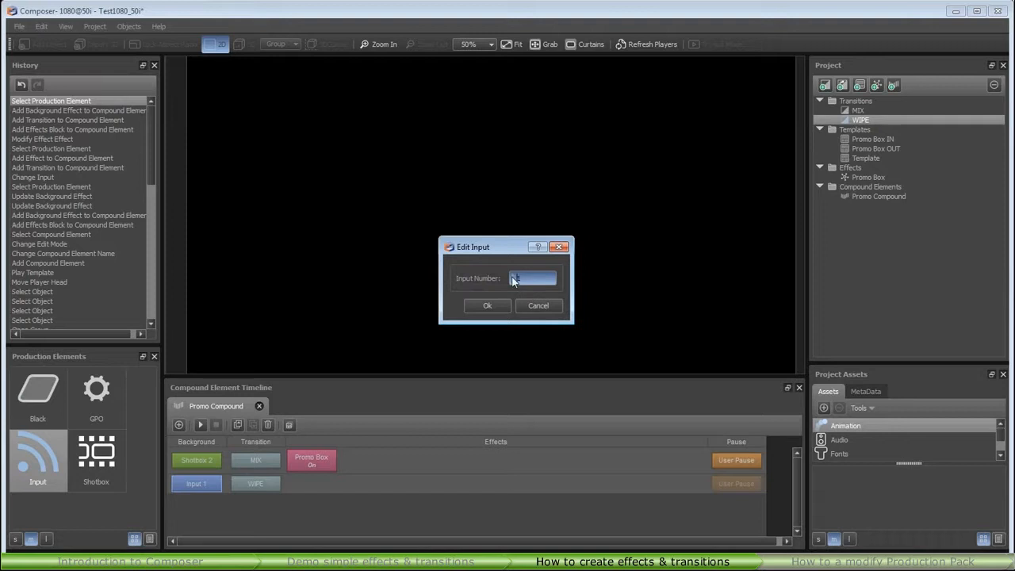
pyautogui.write('3')
pyautogui.click(539, 306)
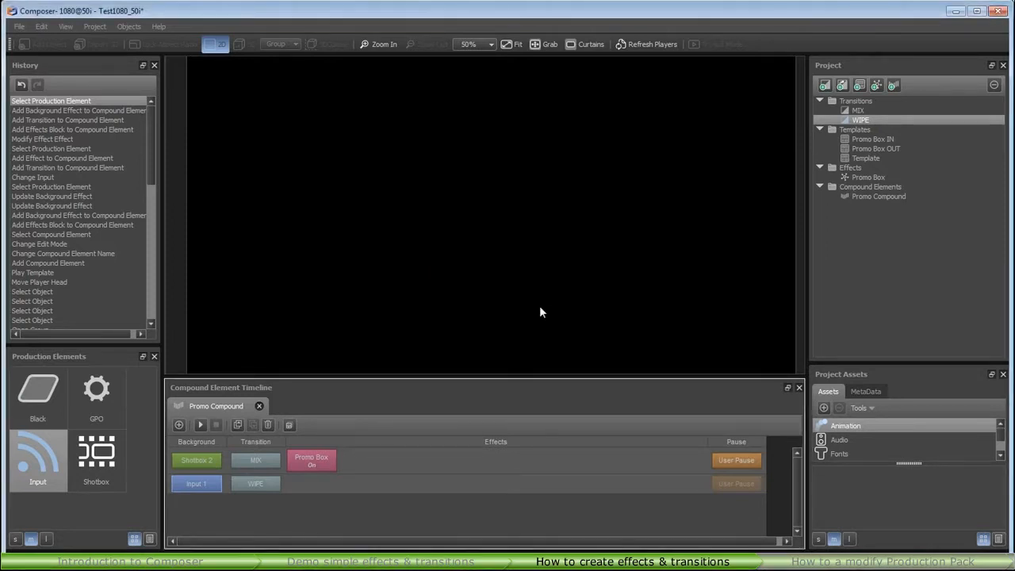
# Add the Promo Box effect to the second block of Promo Compound and set its action to Off.
pyautogui.moveTo(866, 178); pyautogui.dragTo(372, 487)
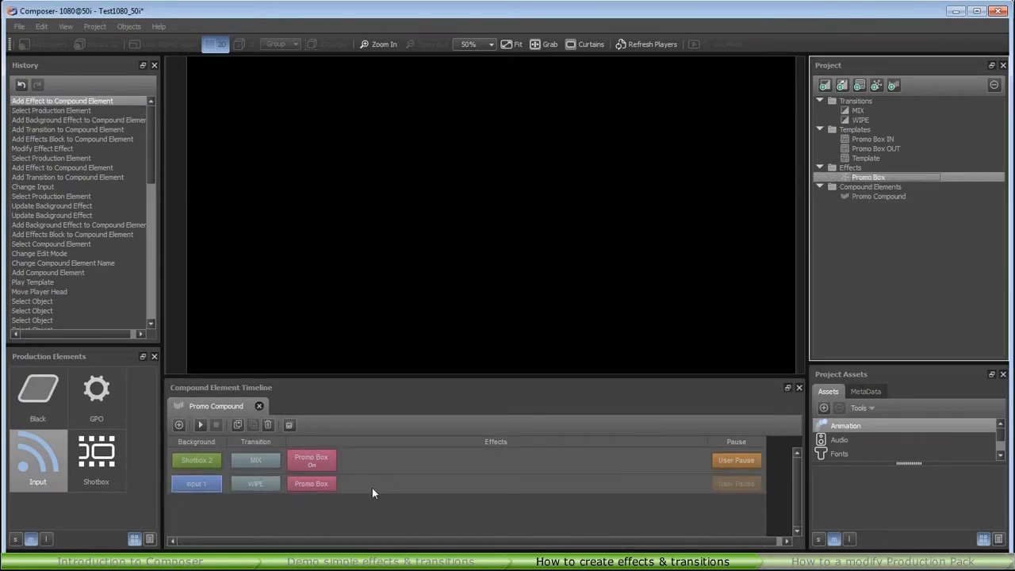
pyautogui.doubleClick(324, 483)
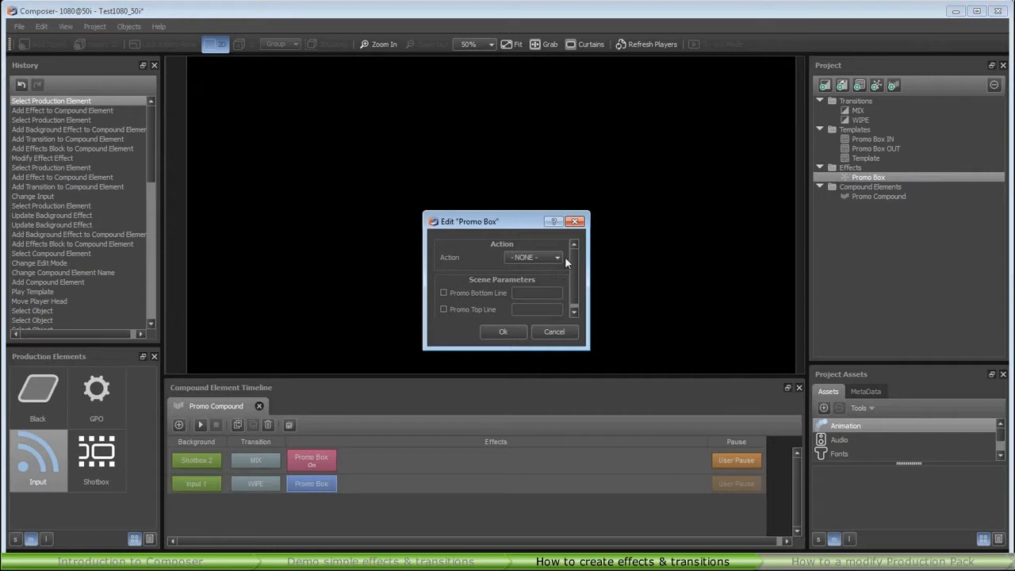
pyautogui.click(561, 255)
pyautogui.click(524, 269)
pyautogui.click(504, 331)
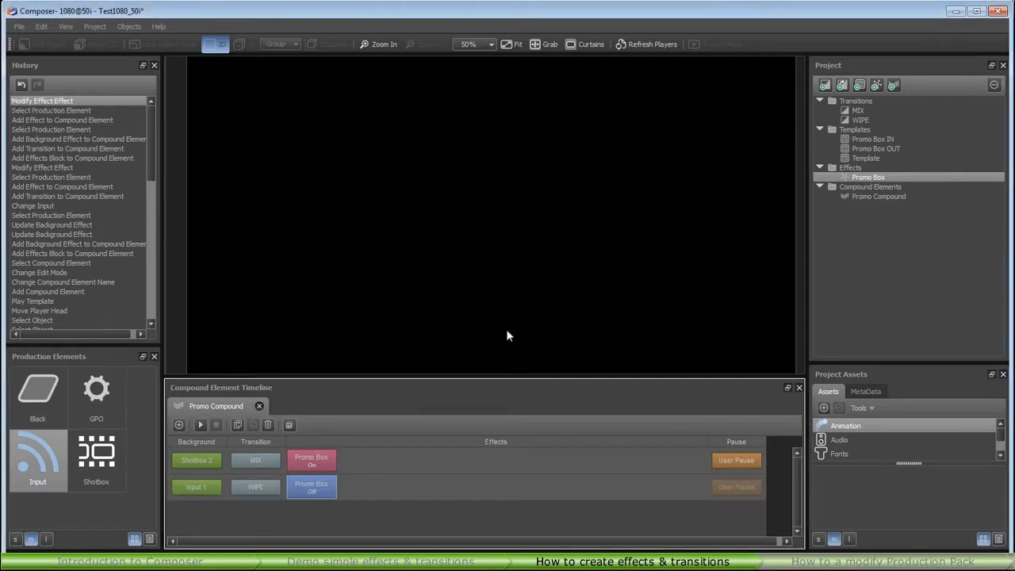
# Set the first block's pause to a timed pause of 00:00:03:00 and preview the playback of Promo Compound.
pyautogui.doubleClick(740, 460)
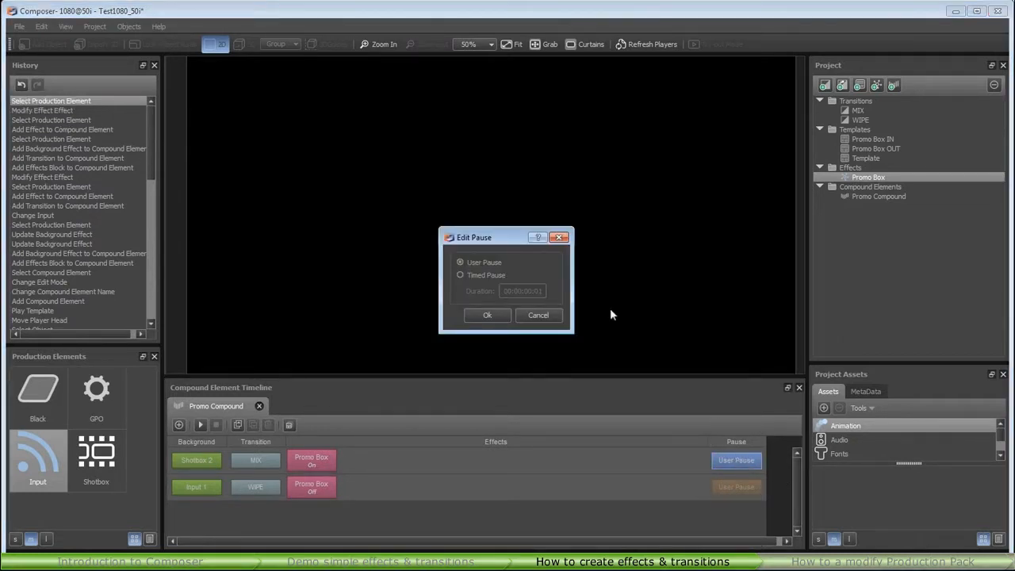
pyautogui.click(461, 274)
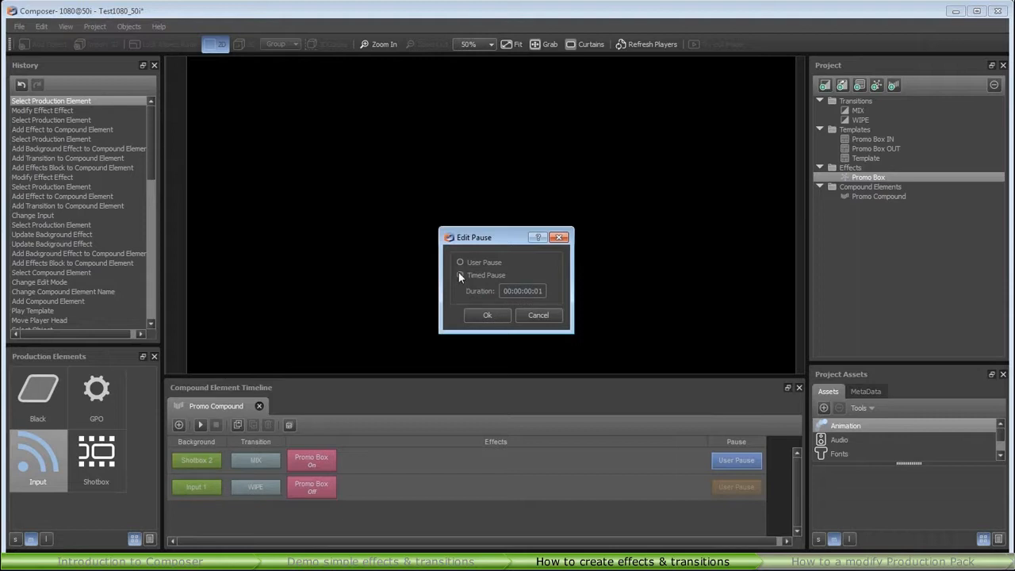
pyautogui.click(529, 291)
pyautogui.write('3')
pyautogui.click(490, 314)
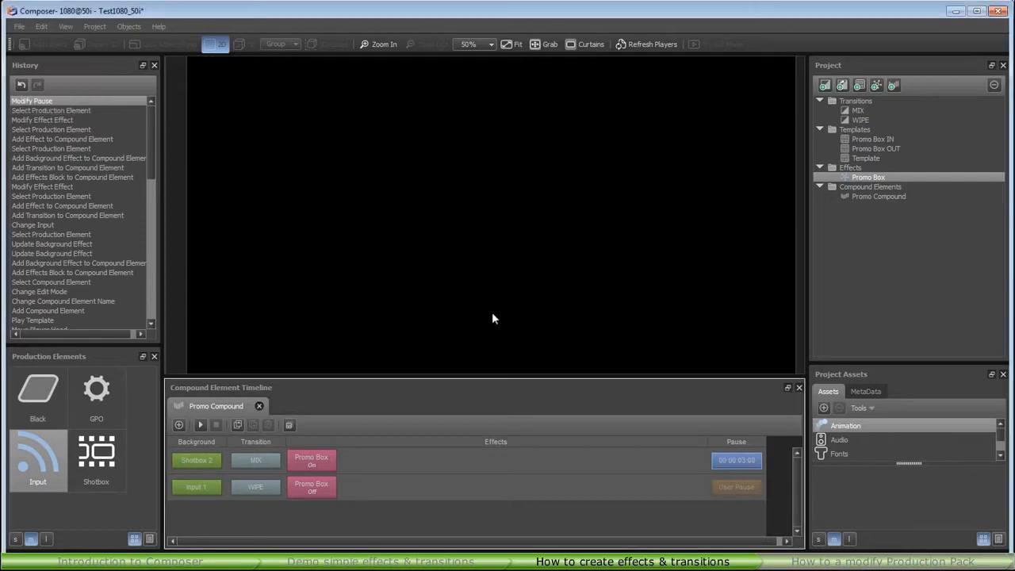
pyautogui.click(199, 424)
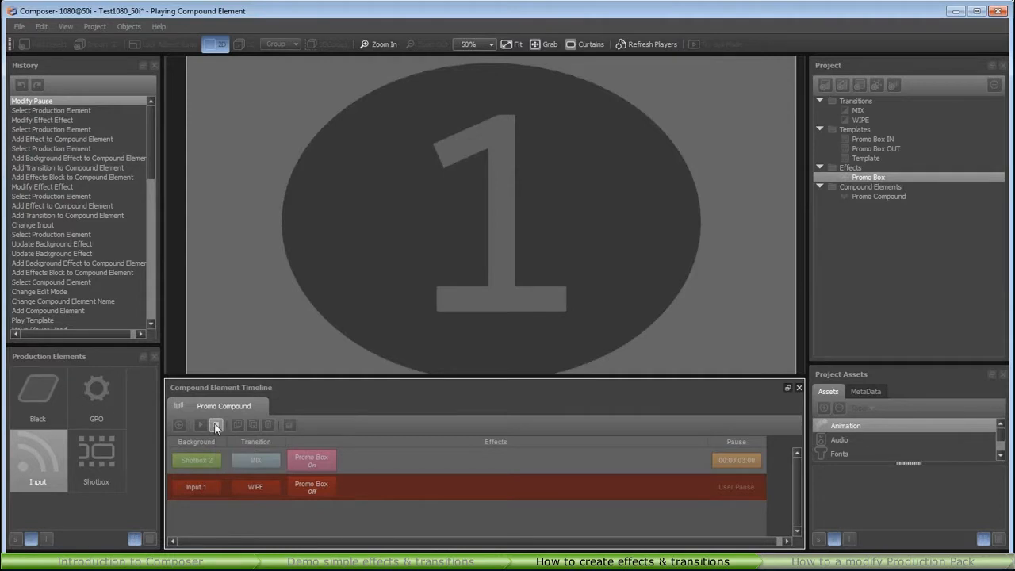
pyautogui.click(216, 425)
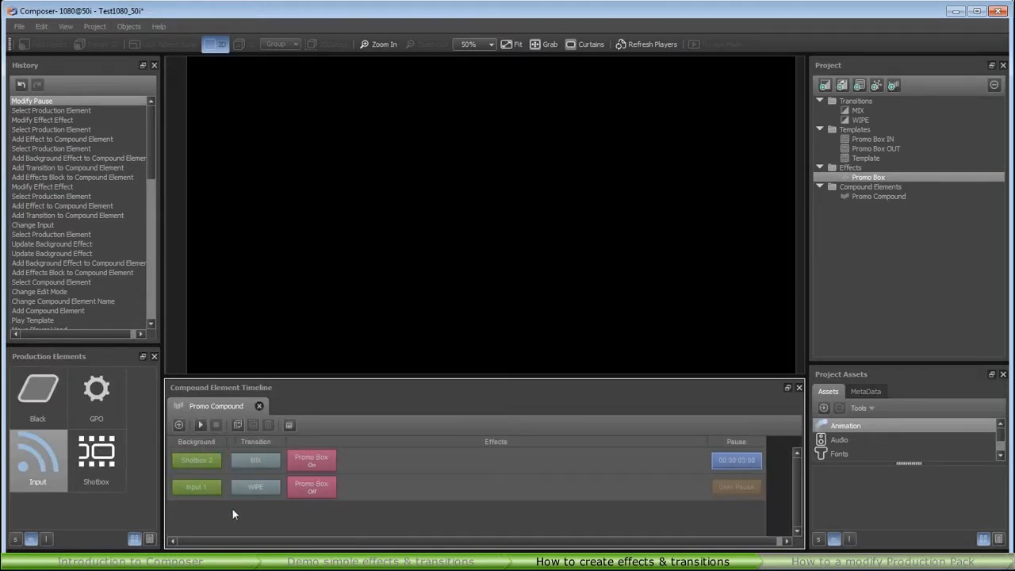
# Duplicate Promo Compound and add a GPO effect to the first block of the copy.
pyautogui.click(294, 423)
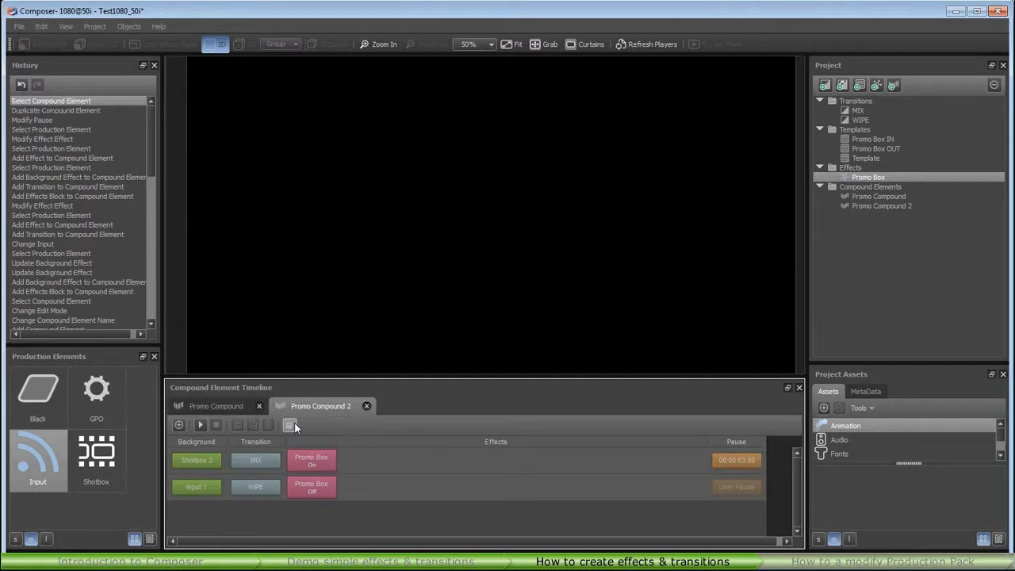
pyautogui.moveTo(96, 399); pyautogui.dragTo(382, 459)
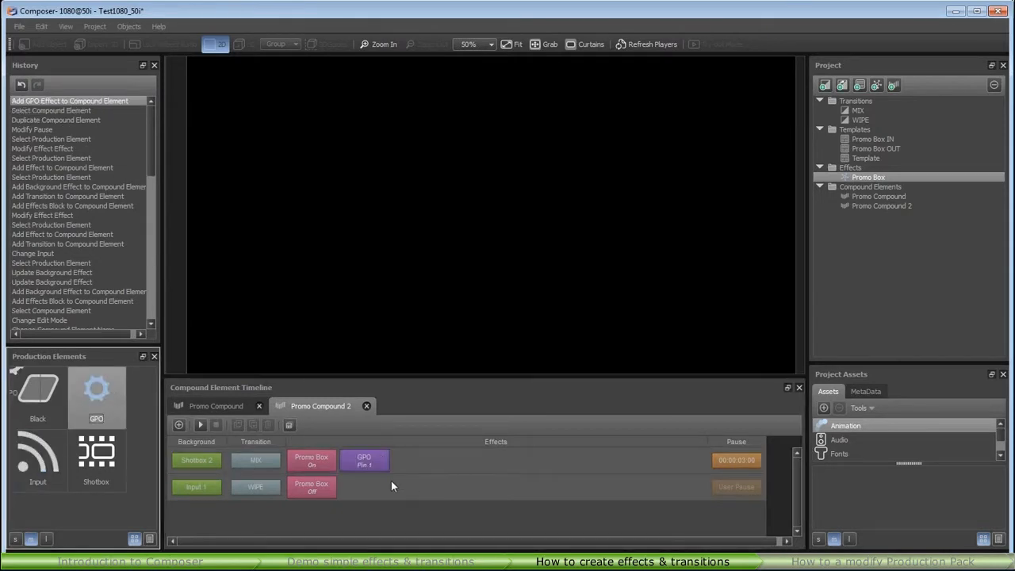
# Delete the GPO effect from the first block of the duplicated compound element.
pyautogui.click(372, 462)
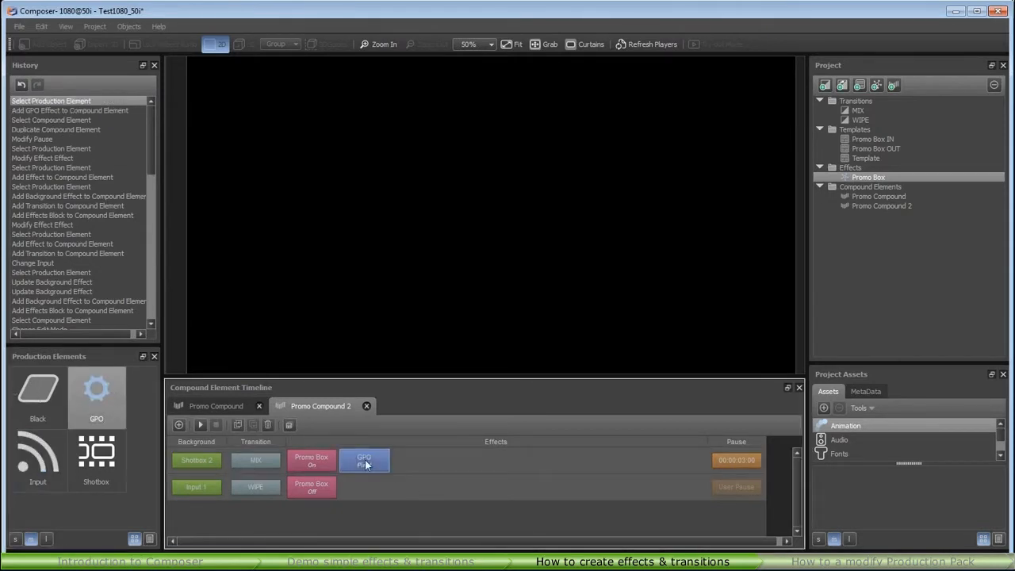
pyautogui.click(269, 424)
pyautogui.click(525, 311)
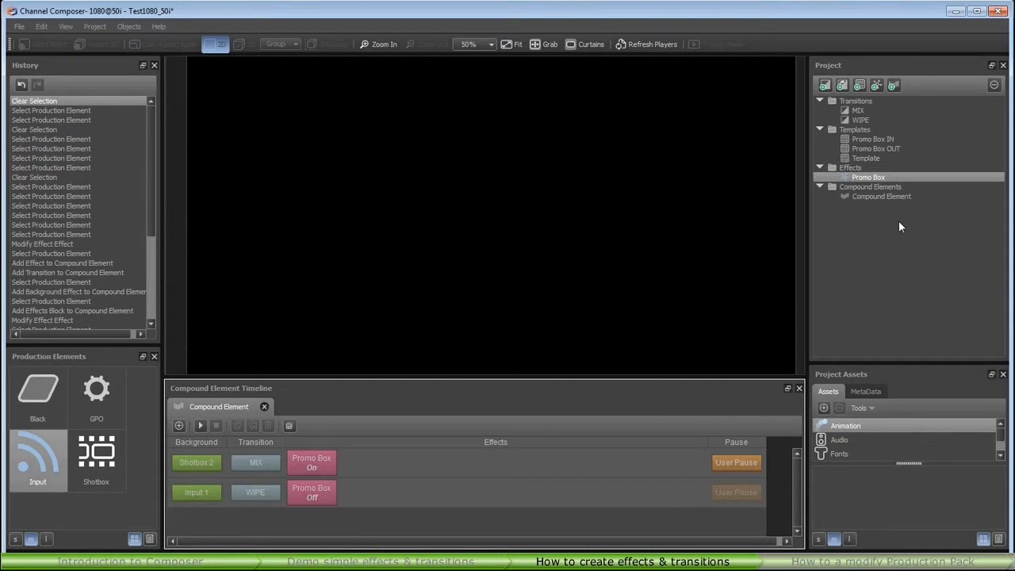
# Begin exporting the project to GV Director, choosing server 10.16.43.133 as the destination.
pyautogui.click(19, 29)
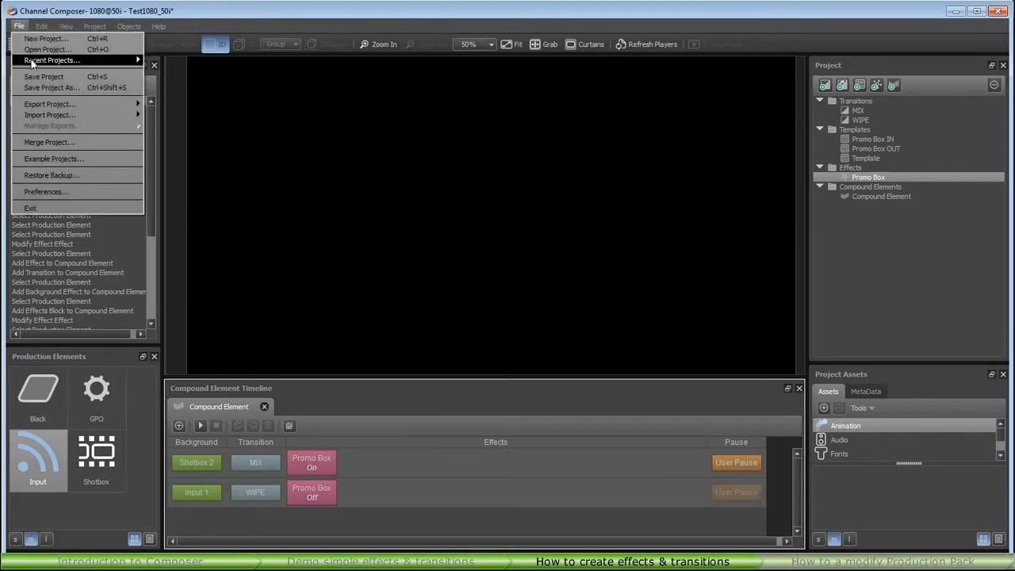
pyautogui.moveTo(75, 105)
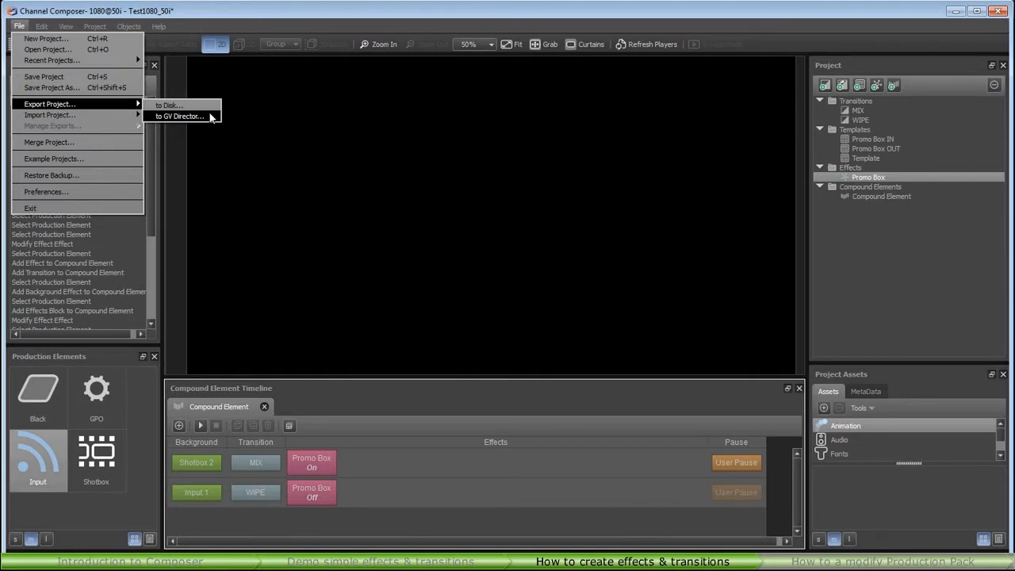
pyautogui.click(182, 117)
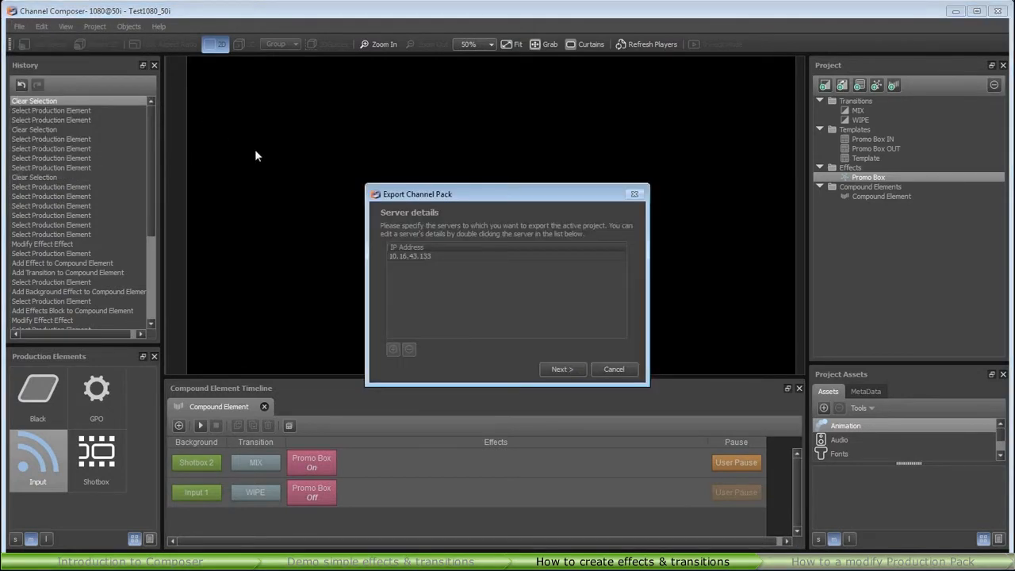
pyautogui.click(436, 256)
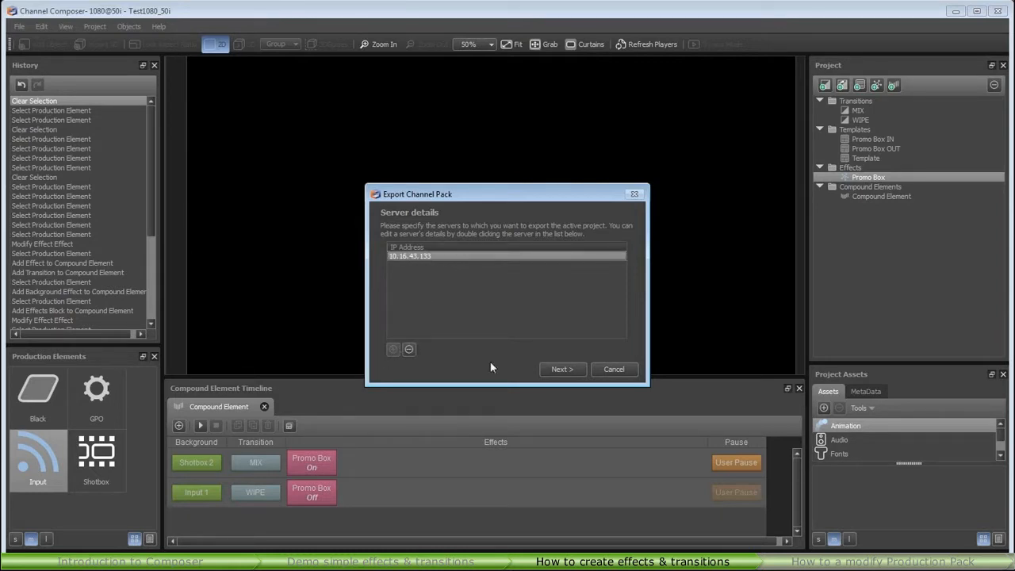
pyautogui.click(564, 373)
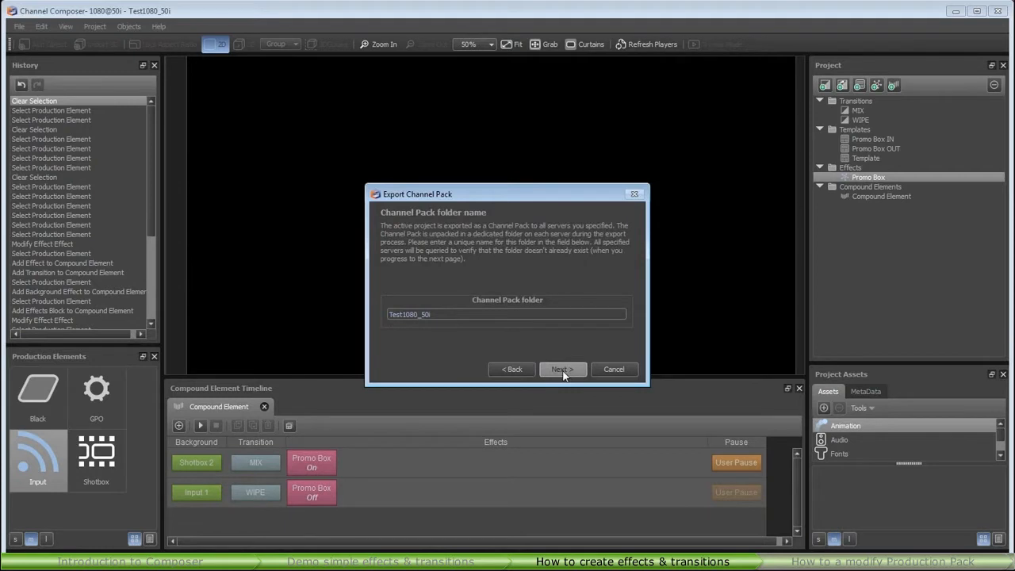
# Name the Channel Pack folder Training_Test1080_50i_v1 and complete the export.
pyautogui.click(389, 314)
pyautogui.write('Training')
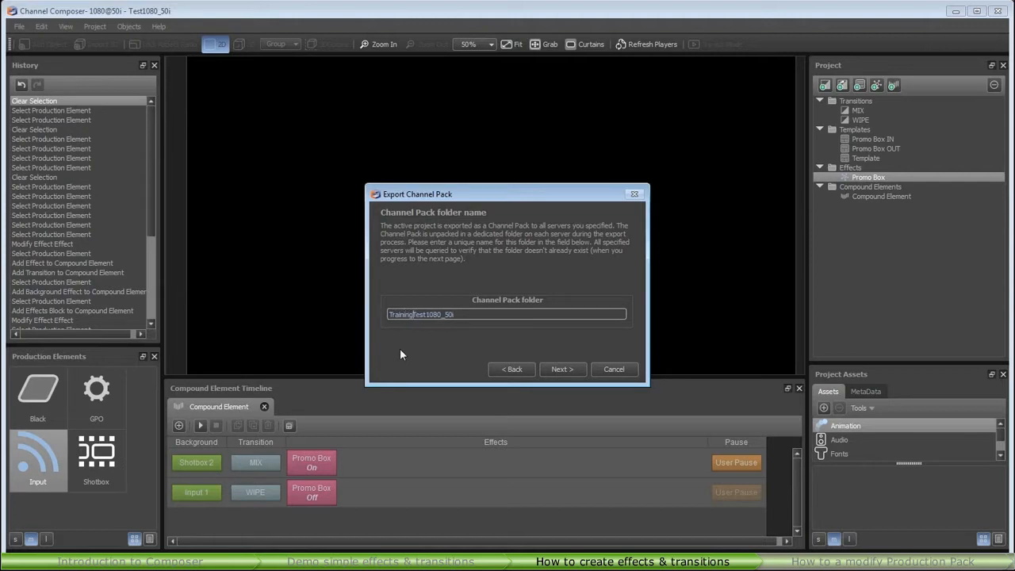
pyautogui.write('_Test1080_50i_v1')
pyautogui.click(562, 370)
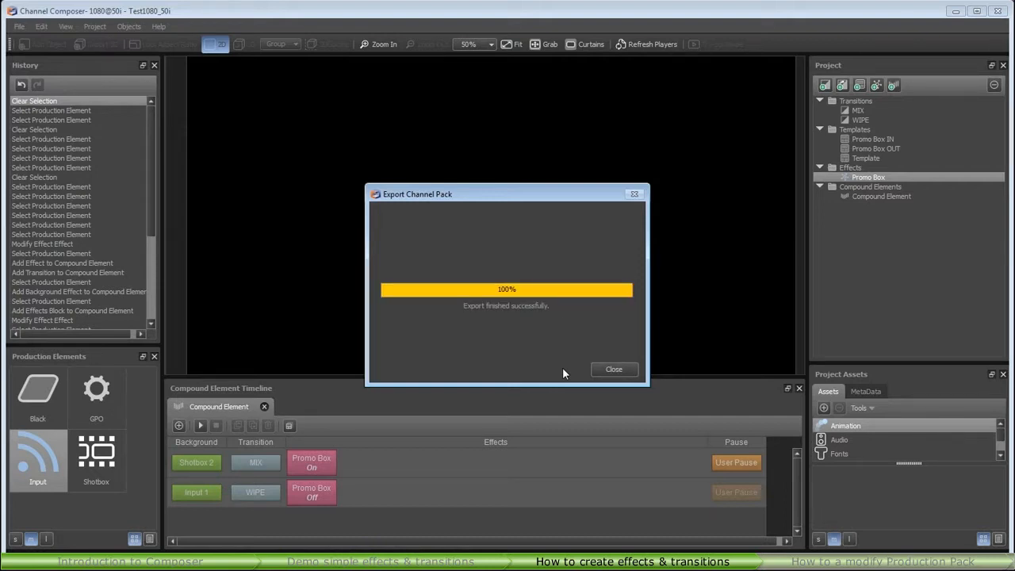
pyautogui.click(606, 369)
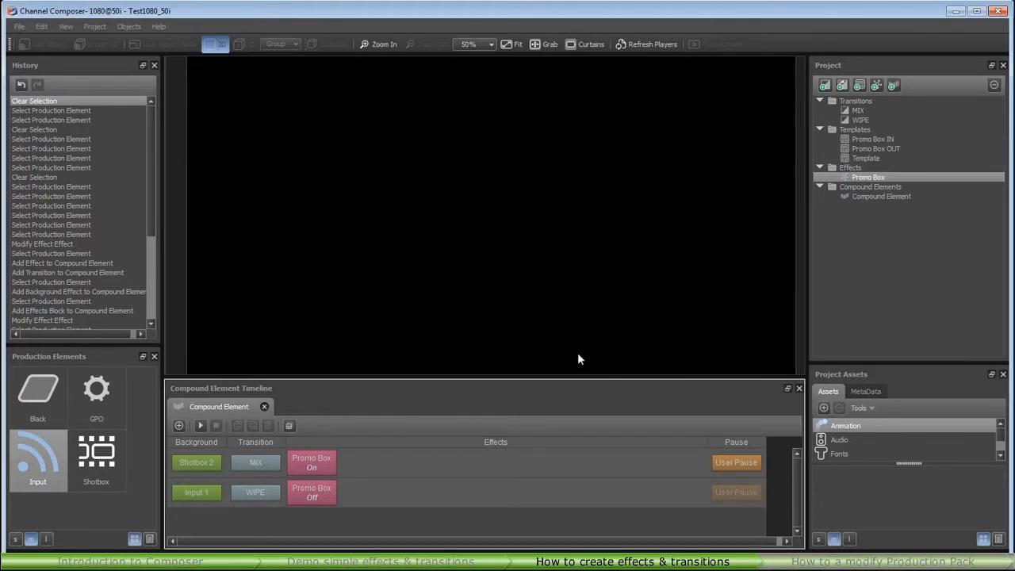
pyautogui.click(16, 27)
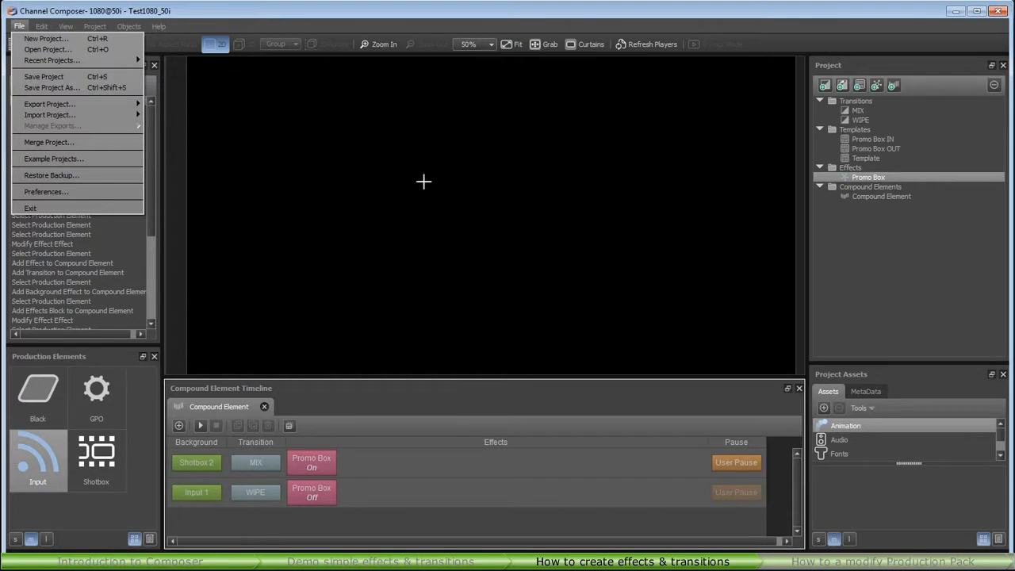
pyautogui.click(928, 327)
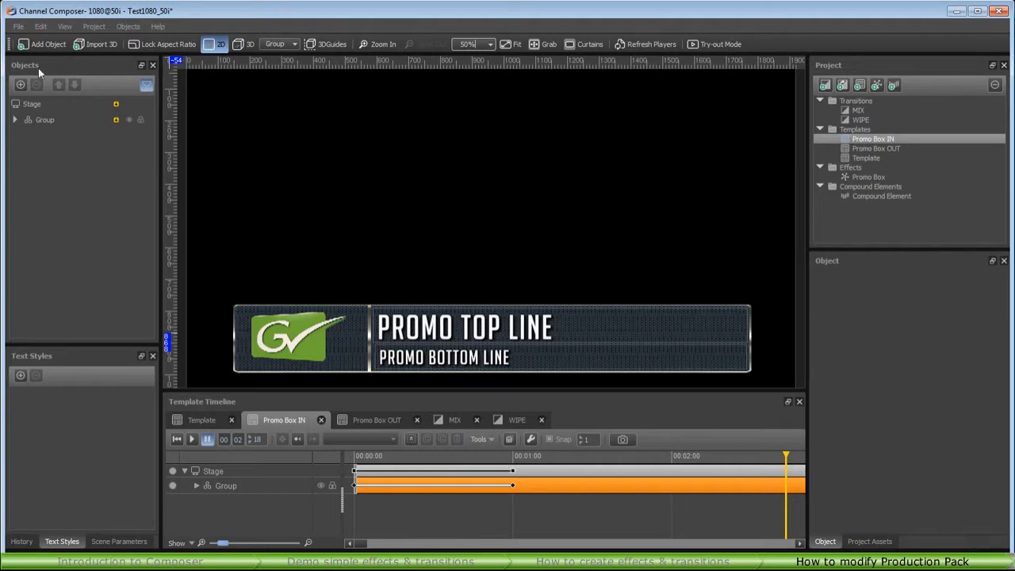
# Import the Channel Pack EffectsAndWipes1080i.cpk from disk into the Composer Projects folder.
pyautogui.click(17, 27)
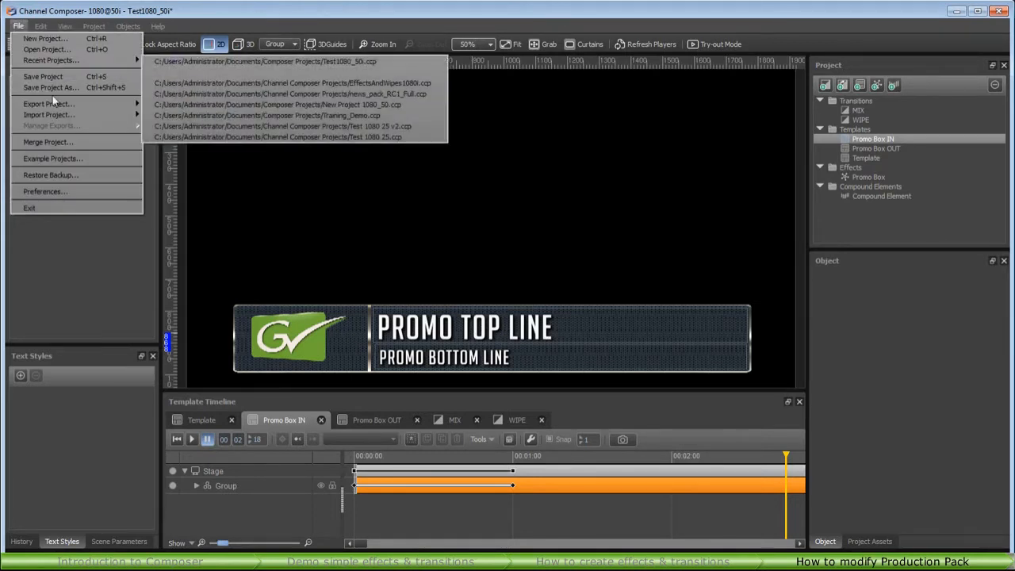
pyautogui.moveTo(66, 117)
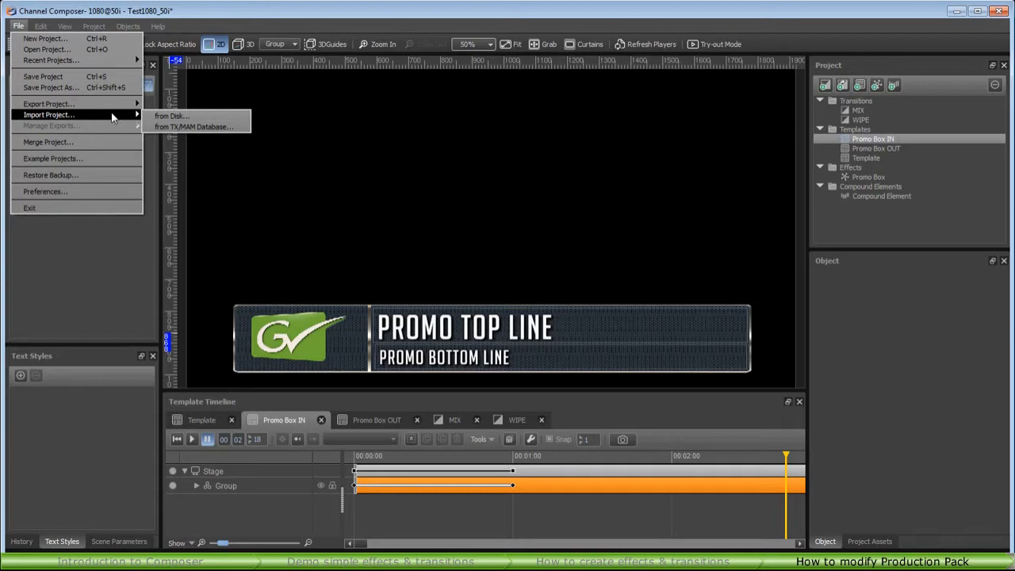
pyautogui.click(199, 118)
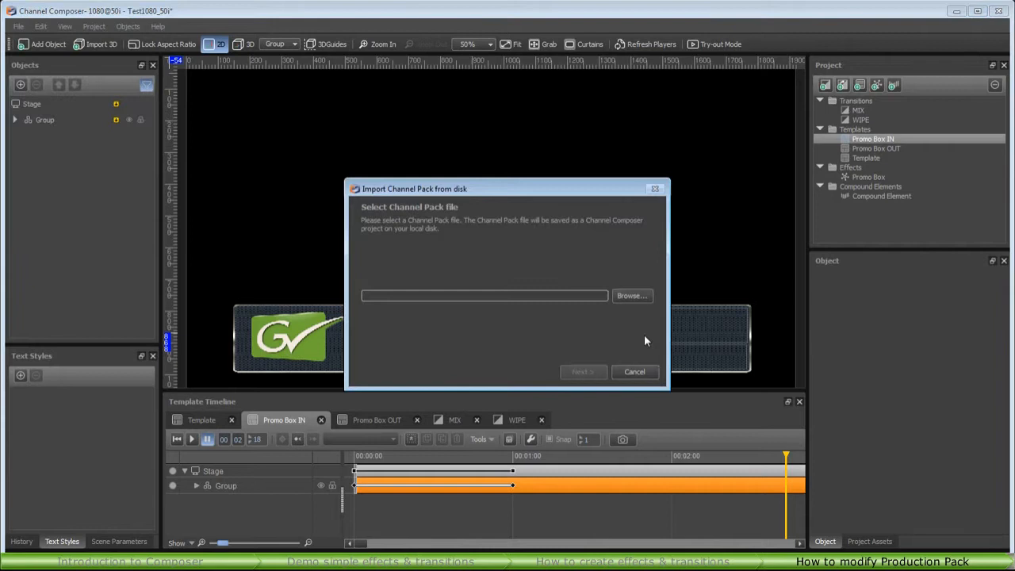
pyautogui.click(632, 296)
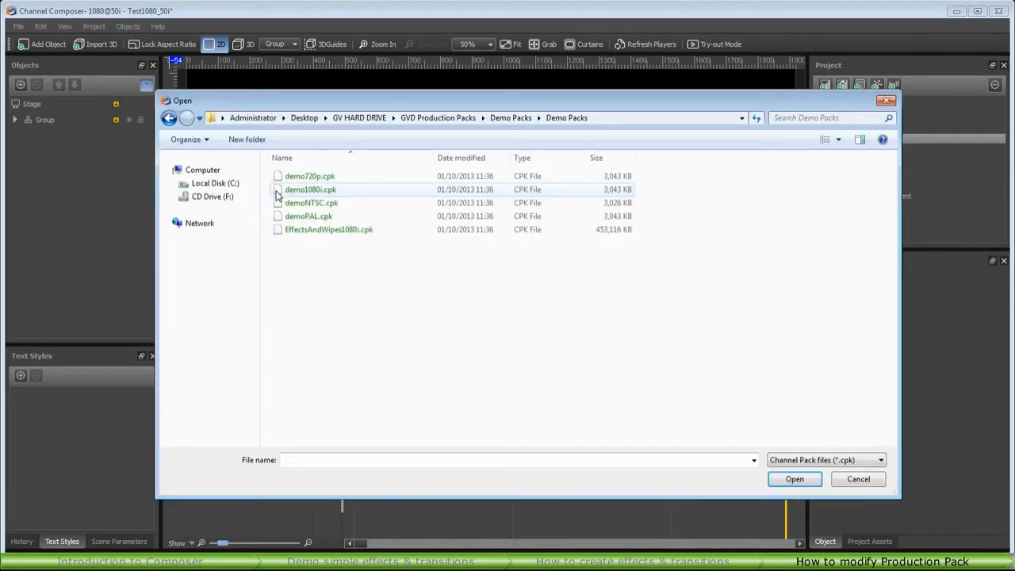
pyautogui.doubleClick(280, 230)
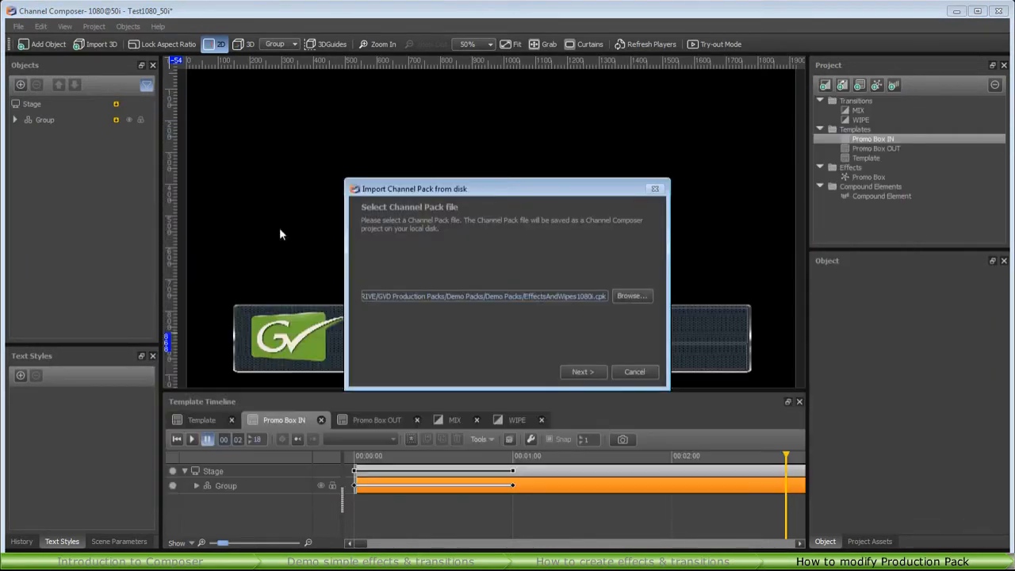
pyautogui.click(588, 371)
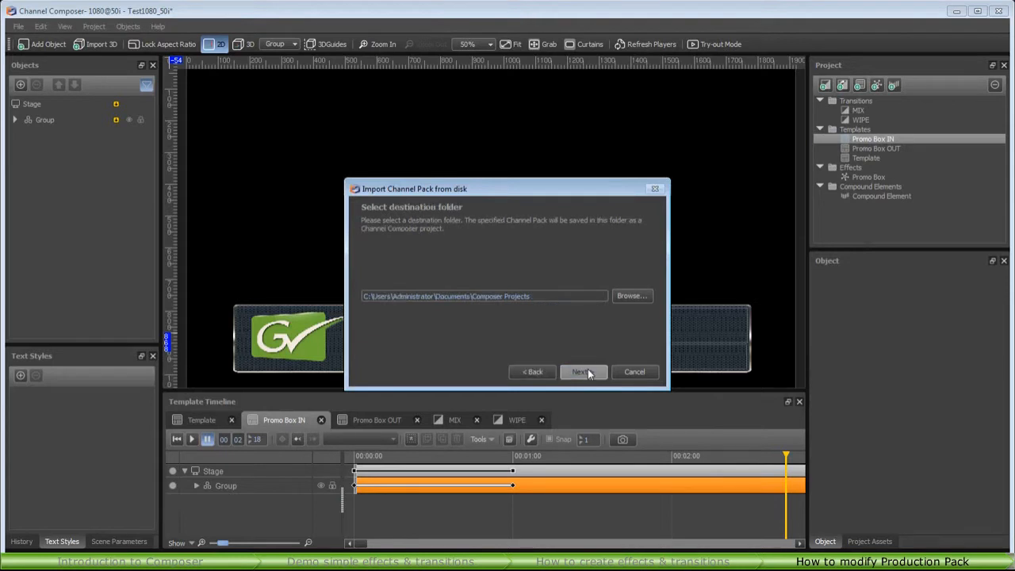
pyautogui.click(588, 371)
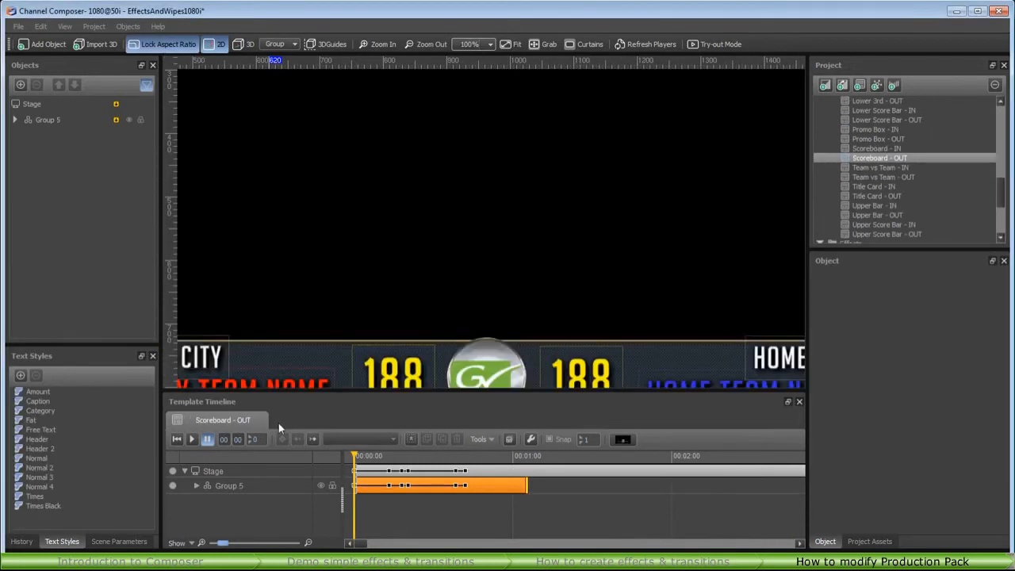
# Fit the stage in view and examine the pack's Carousel, Cube, Flare Wipe and Photos transitions and its BUG - IN template.
pyautogui.click(512, 43)
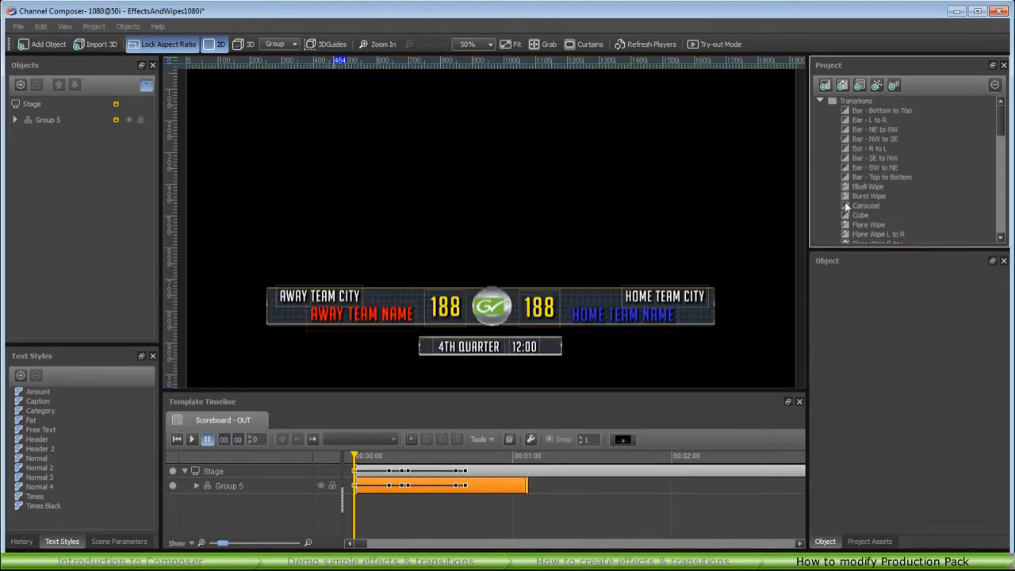
pyautogui.doubleClick(845, 206)
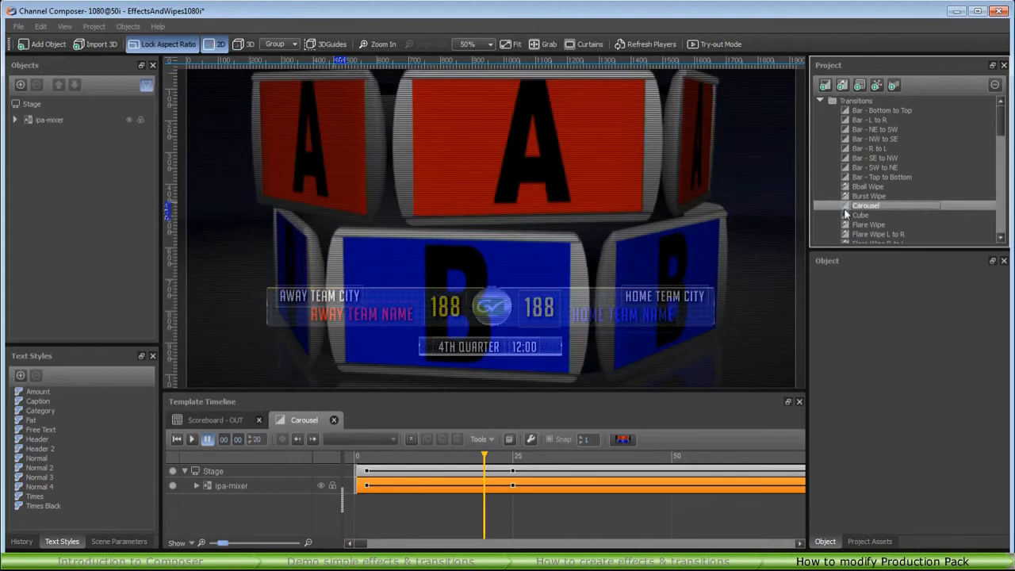
pyautogui.doubleClick(845, 214)
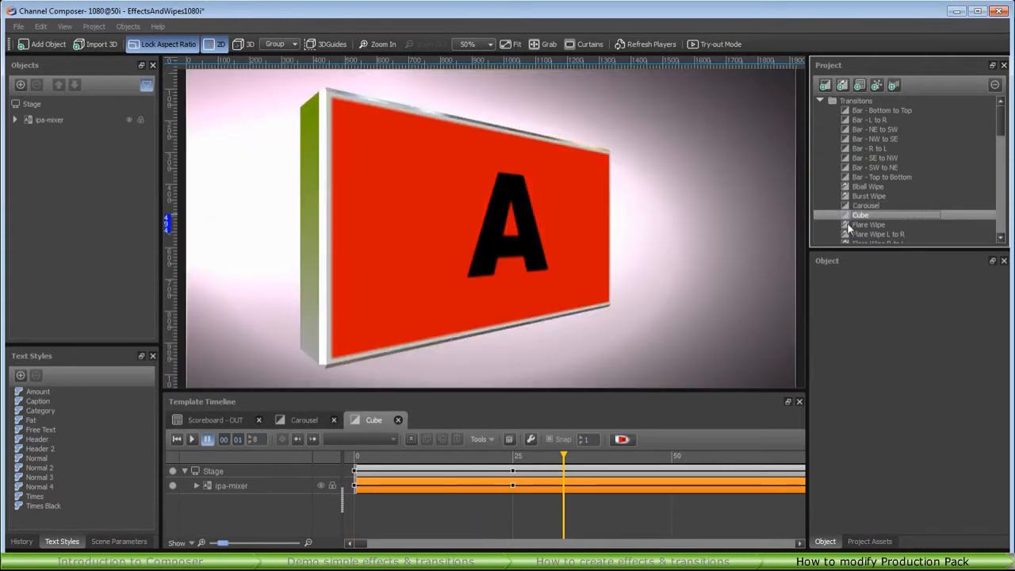
pyautogui.click(848, 225)
pyautogui.doubleClick(848, 226)
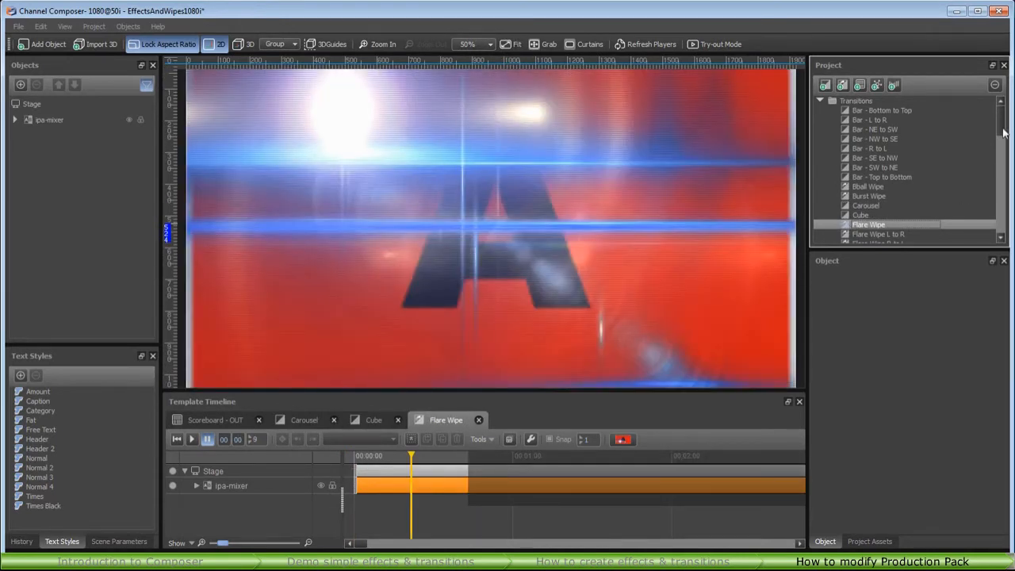
pyautogui.moveTo(1004, 134); pyautogui.dragTo(1002, 155)
pyautogui.scroll(-1, 1003, 154)
pyautogui.doubleClick(916, 158)
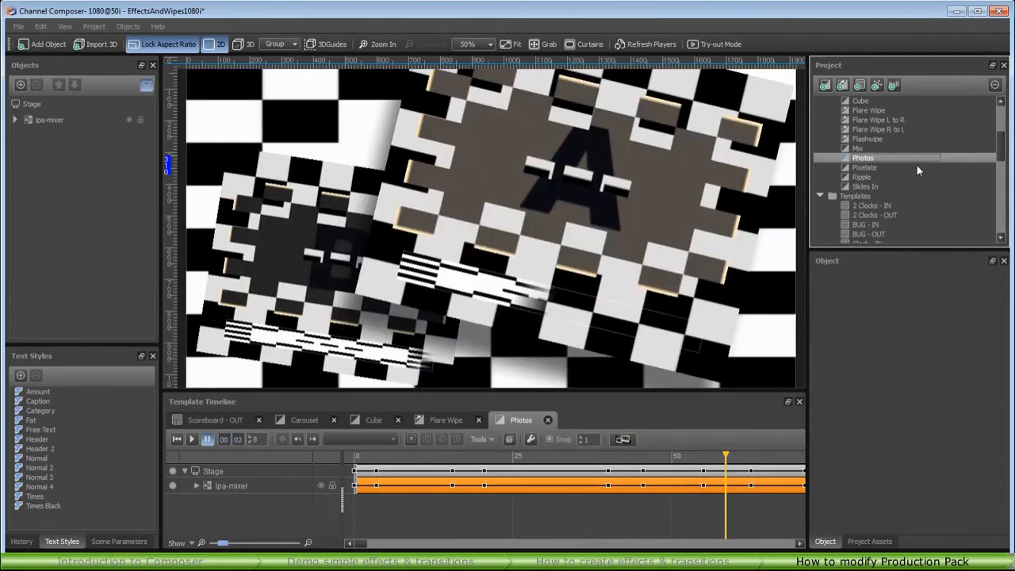
pyautogui.moveTo(1003, 149); pyautogui.dragTo(999, 171)
pyautogui.doubleClick(845, 131)
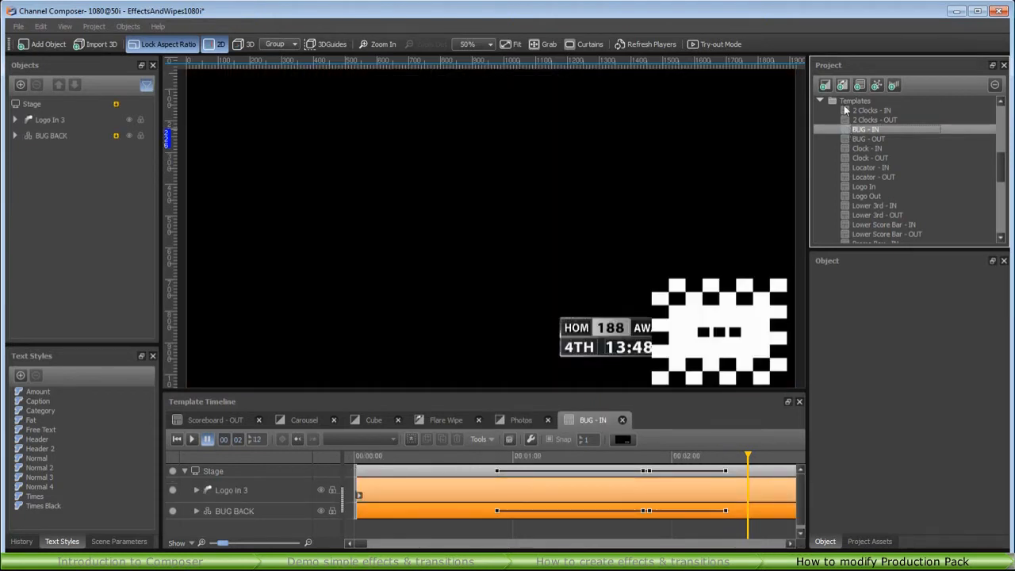
# Open the 2 Clocks - IN, Lower 3rd - IN and Promo Box - IN templates to examine their graphics.
pyautogui.click(845, 111)
pyautogui.doubleClick(845, 111)
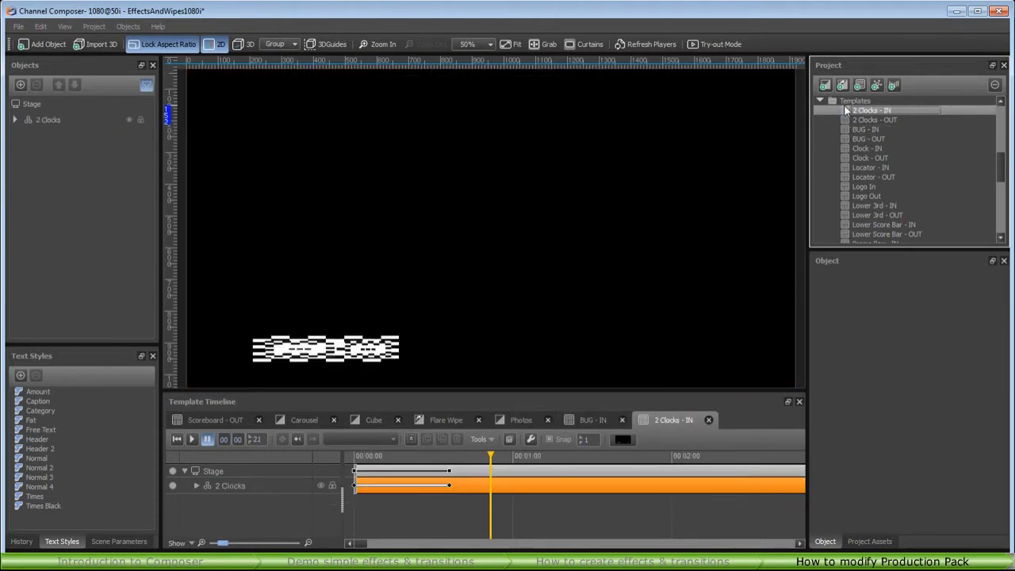
pyautogui.click(846, 204)
pyautogui.doubleClick(846, 205)
pyautogui.scroll(-1, 890, 205)
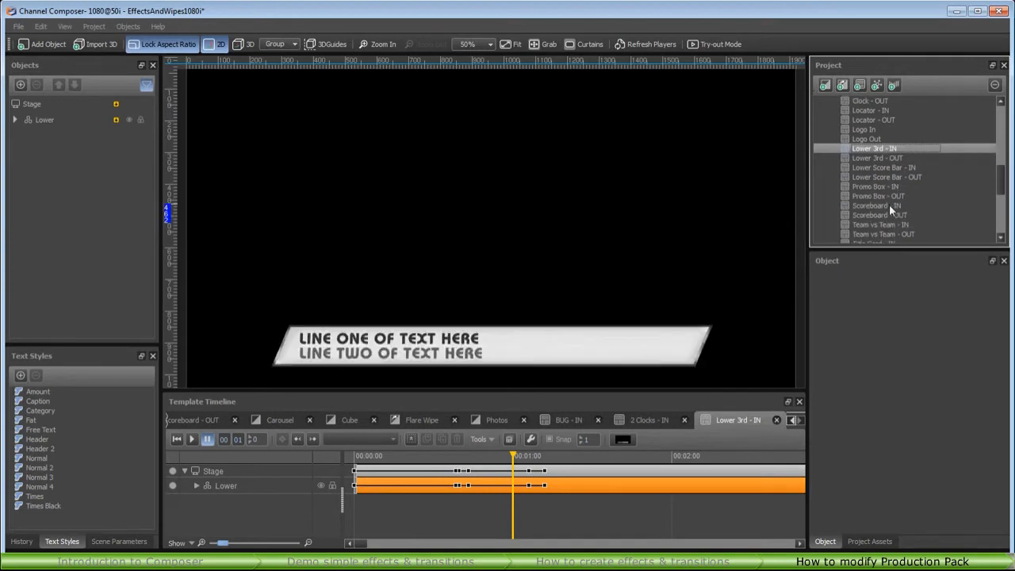
pyautogui.doubleClick(842, 187)
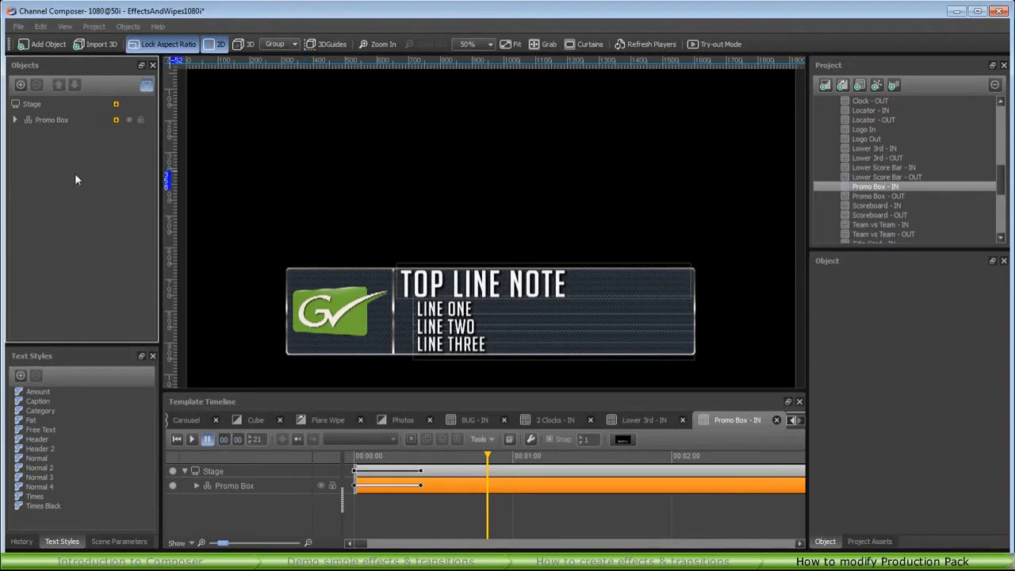
# Show all scene objects in the object list and examine the elements nested inside ipa-mixer.
pyautogui.click(146, 85)
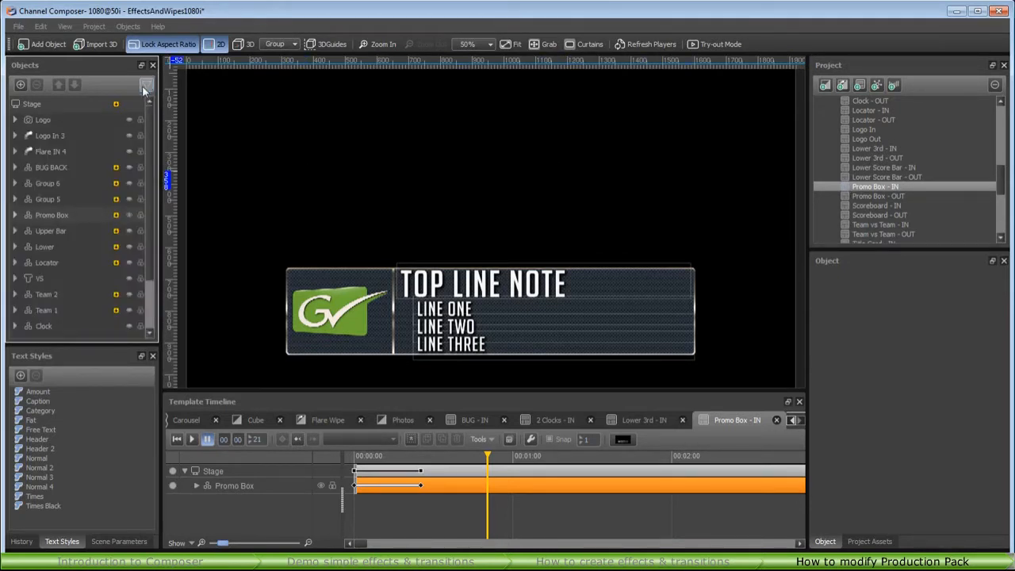
pyautogui.scroll(-2, 145, 173)
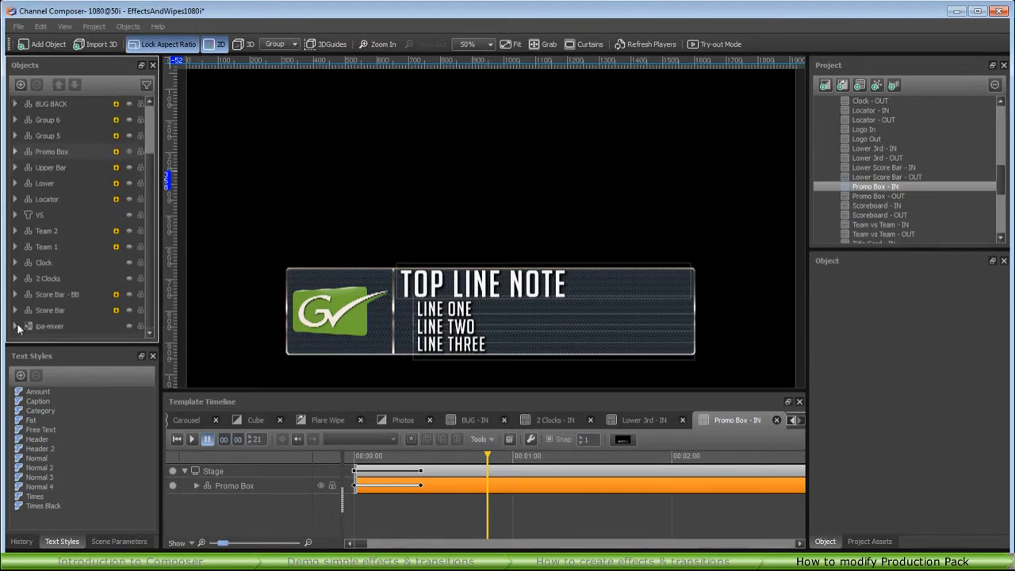
pyautogui.click(15, 326)
pyautogui.scroll(-3, 146, 325)
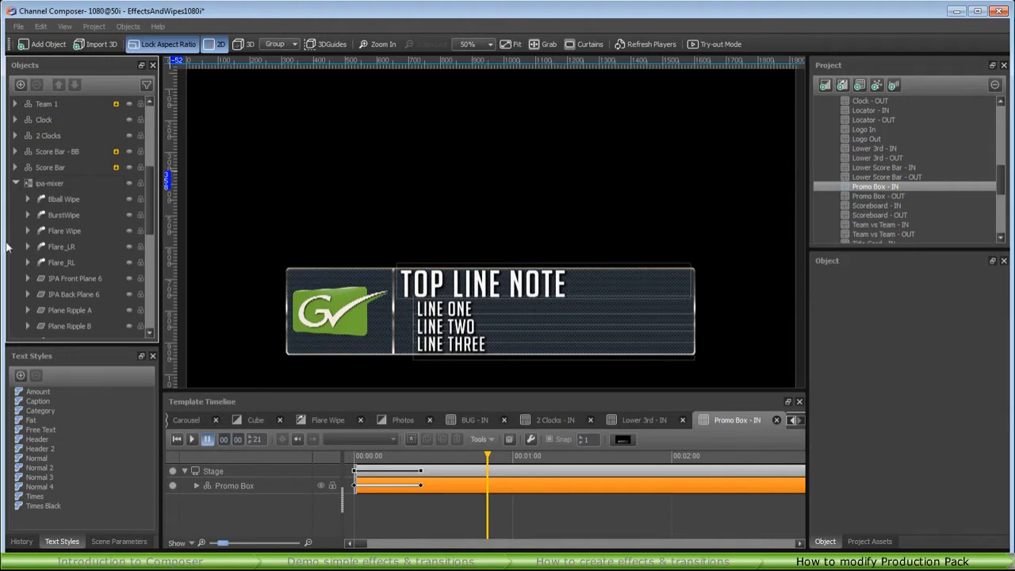
pyautogui.click(15, 183)
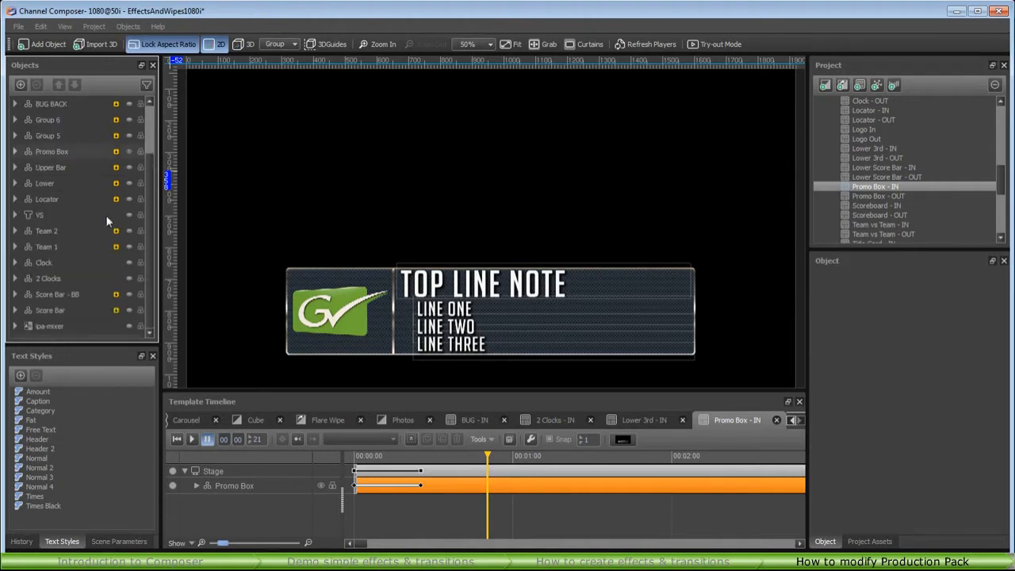
pyautogui.scroll(5, 99, 214)
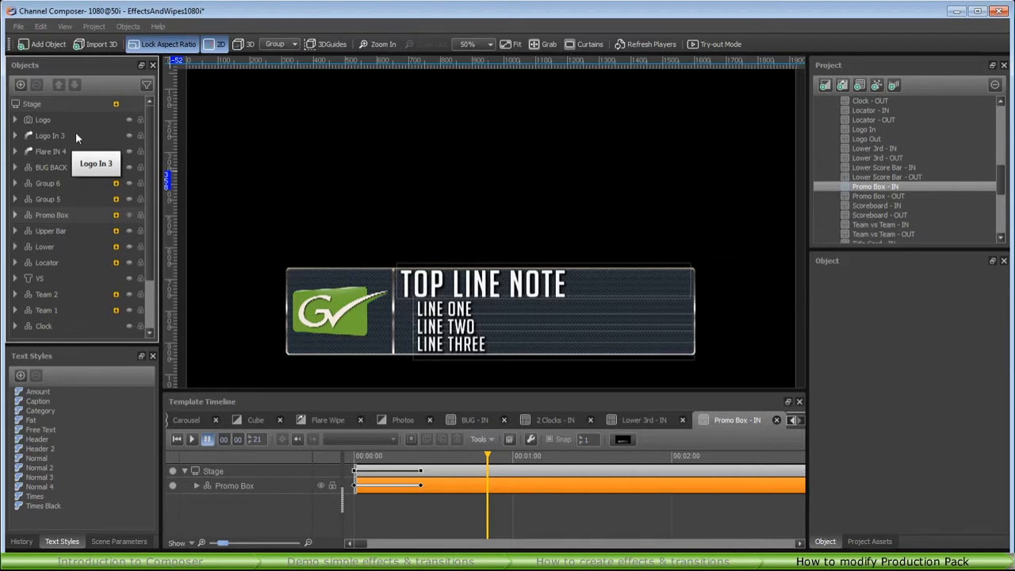
# Create a new template and add the existing Logo and Group 6 objects to it.
pyautogui.rightClick(76, 136)
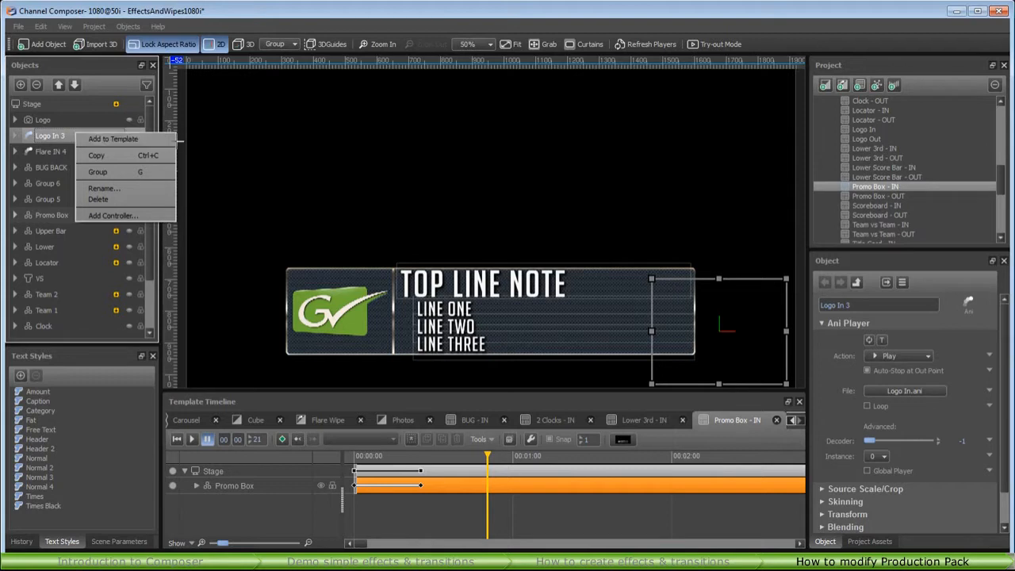
pyautogui.click(962, 71)
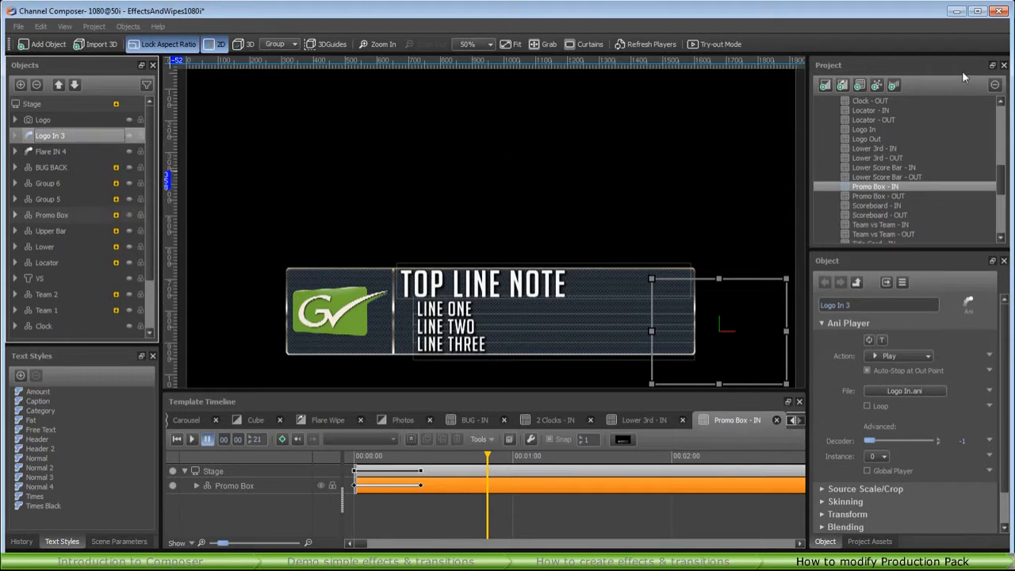
pyautogui.click(859, 86)
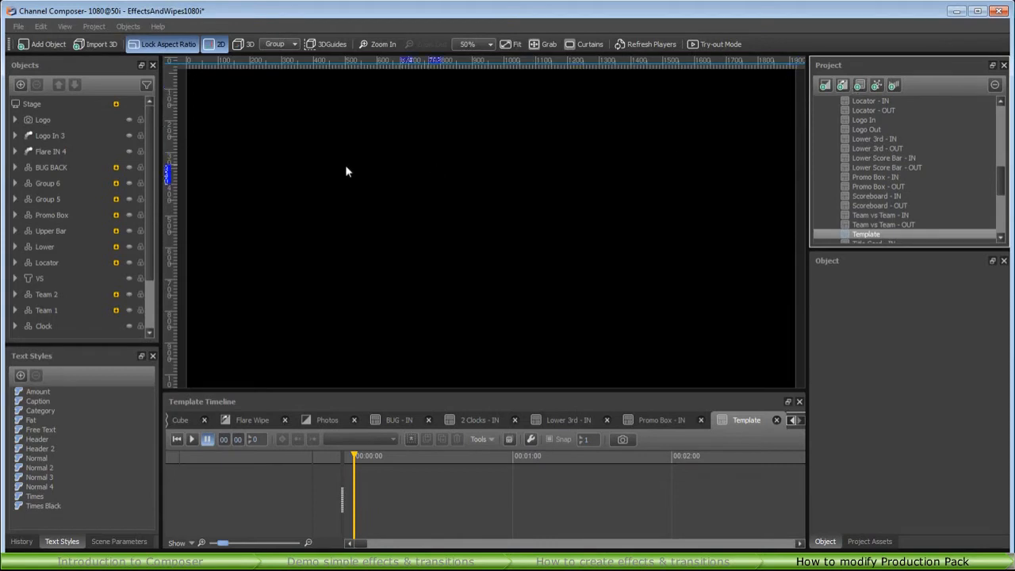
pyautogui.rightClick(35, 117)
pyautogui.click(83, 122)
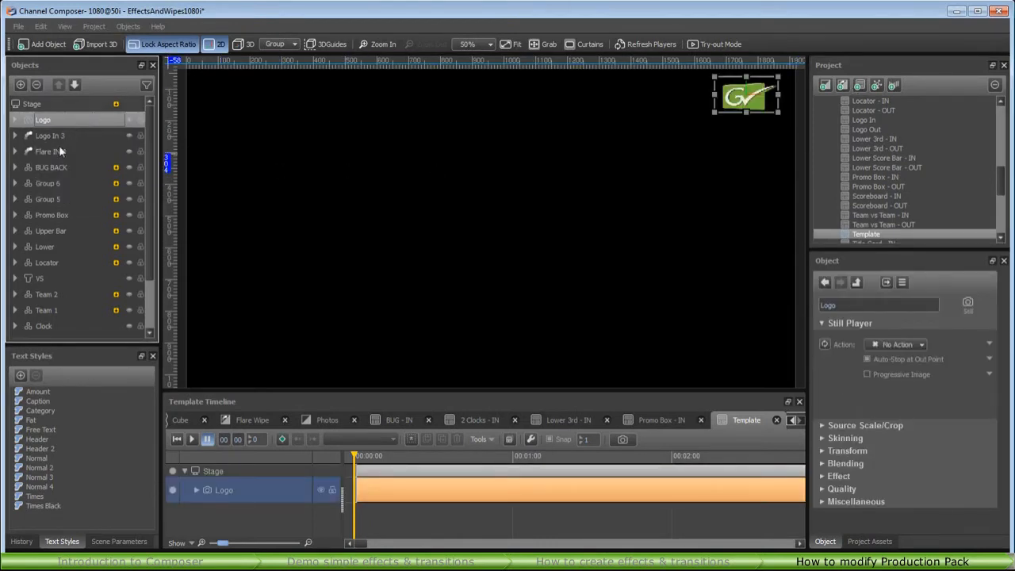
pyautogui.click(54, 182)
pyautogui.rightClick(55, 182)
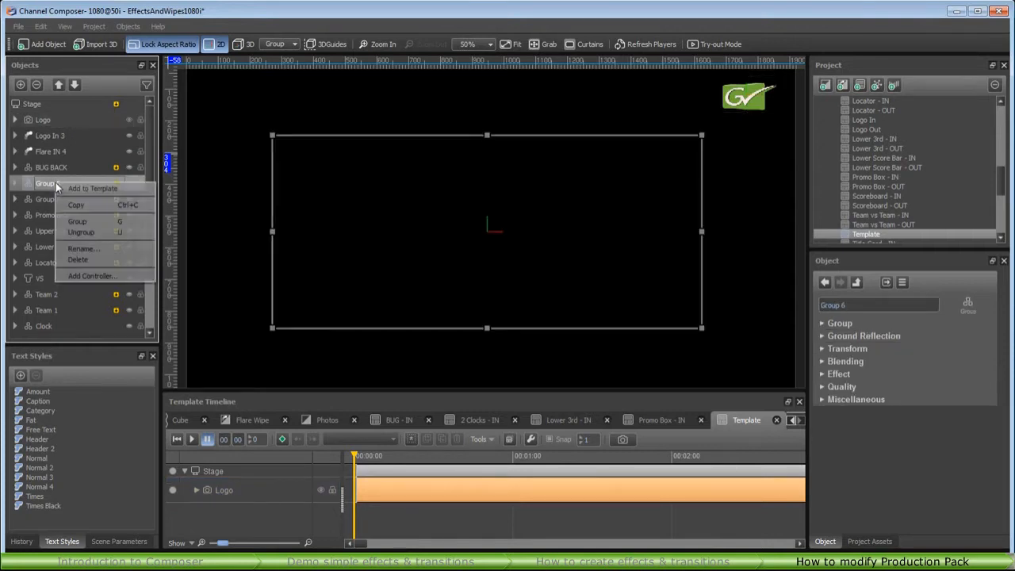
pyautogui.click(84, 189)
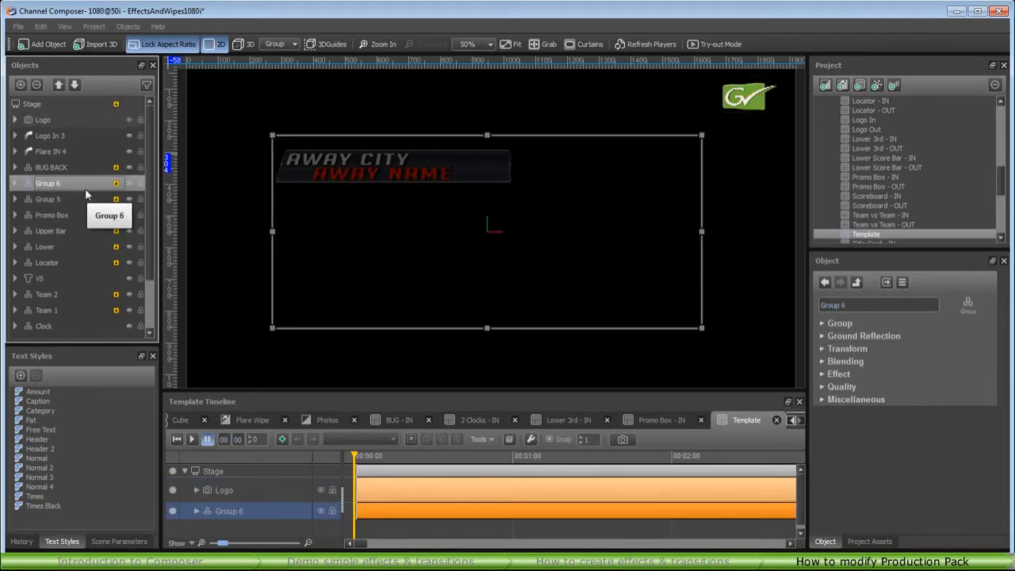
pyautogui.click(645, 44)
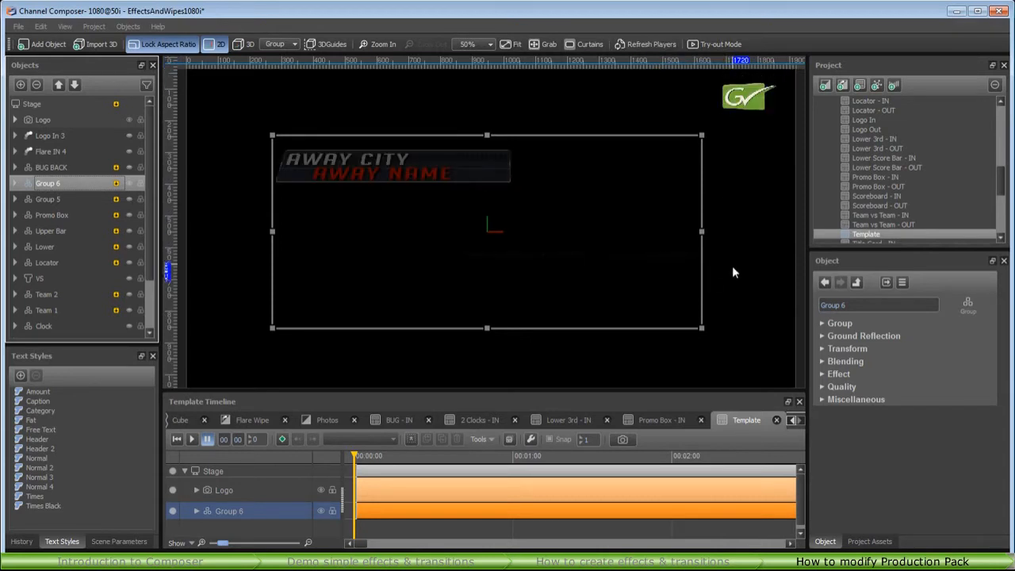
# Expand Group 6 and its Group 2 in the template timeline to examine the nested groups, then select the Stage.
pyautogui.click(195, 511)
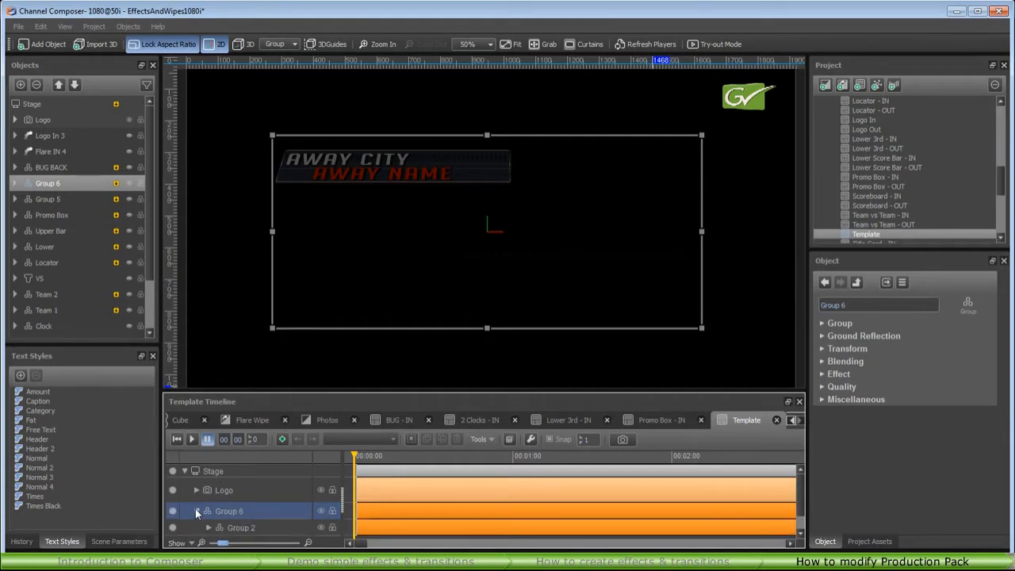
pyautogui.scroll(-1, 236, 511)
pyautogui.scroll(-1, 235, 511)
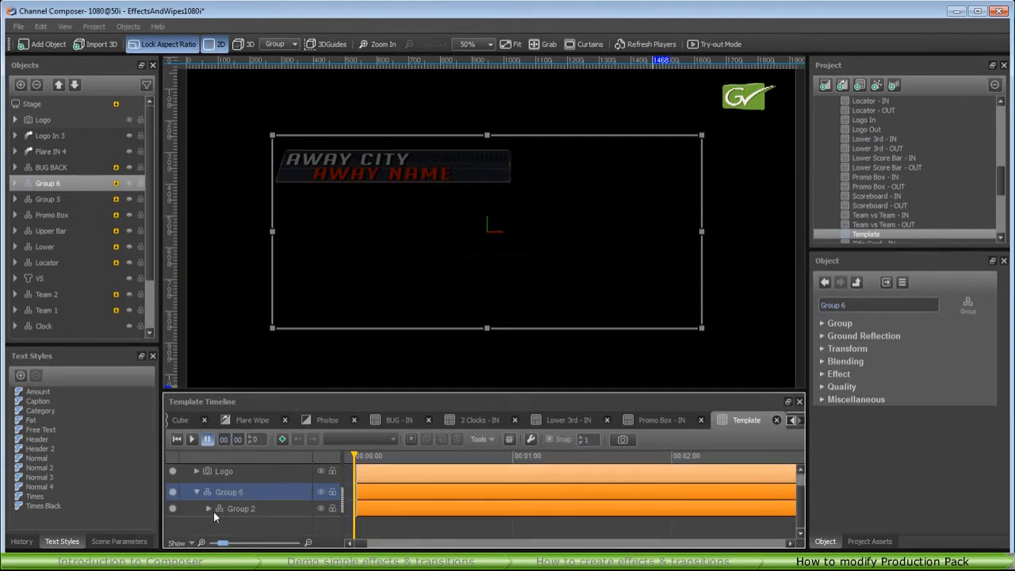
pyautogui.click(202, 505)
pyautogui.click(208, 510)
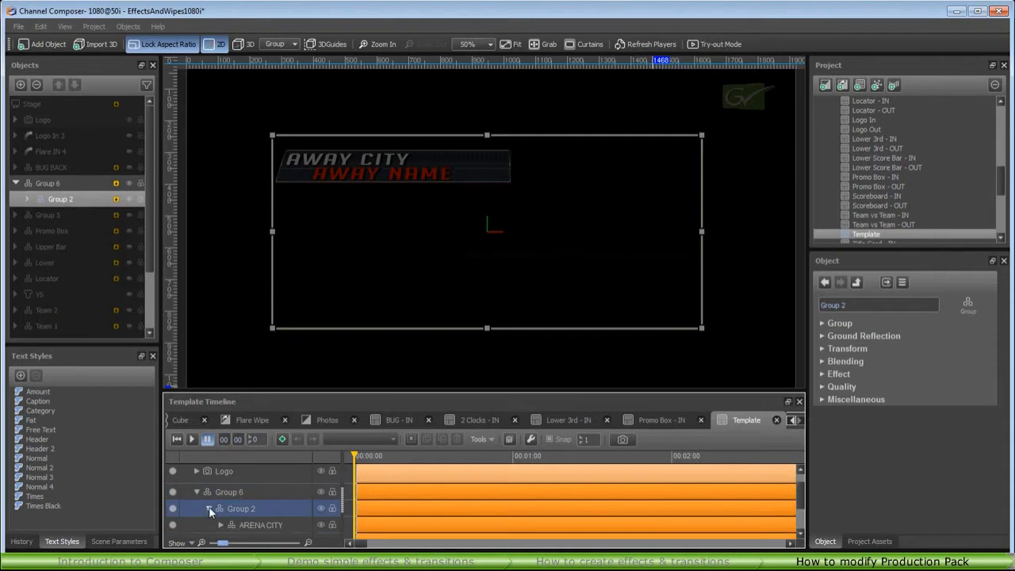
pyautogui.scroll(-4, 214, 507)
pyautogui.scroll(-1, 223, 508)
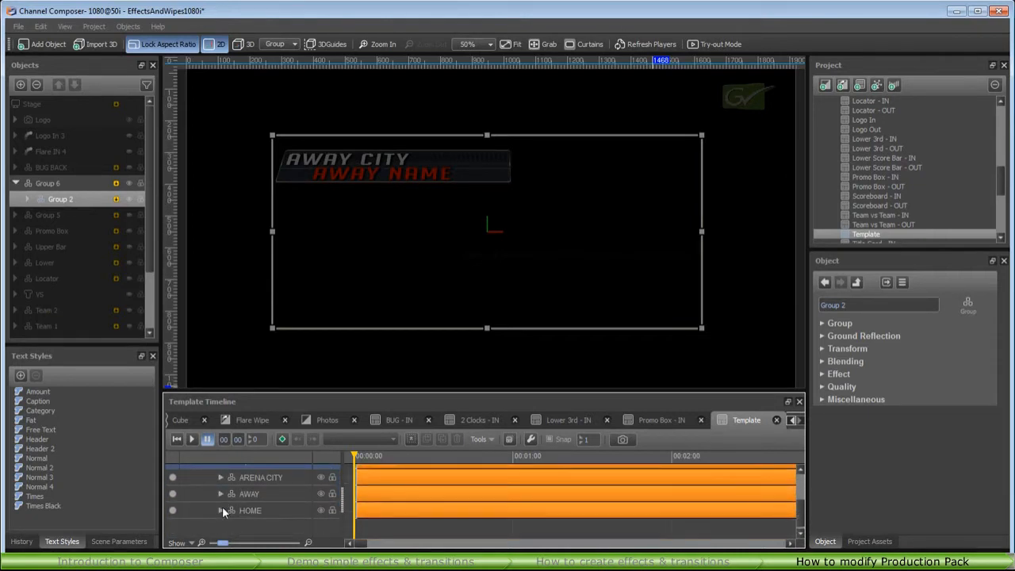
pyautogui.scroll(5, 222, 510)
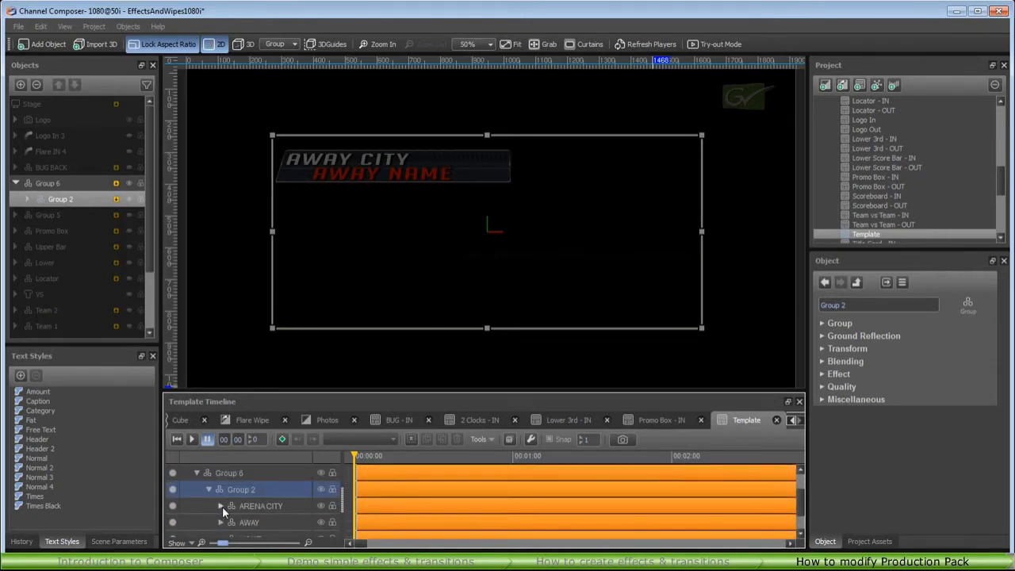
pyautogui.scroll(1, 222, 512)
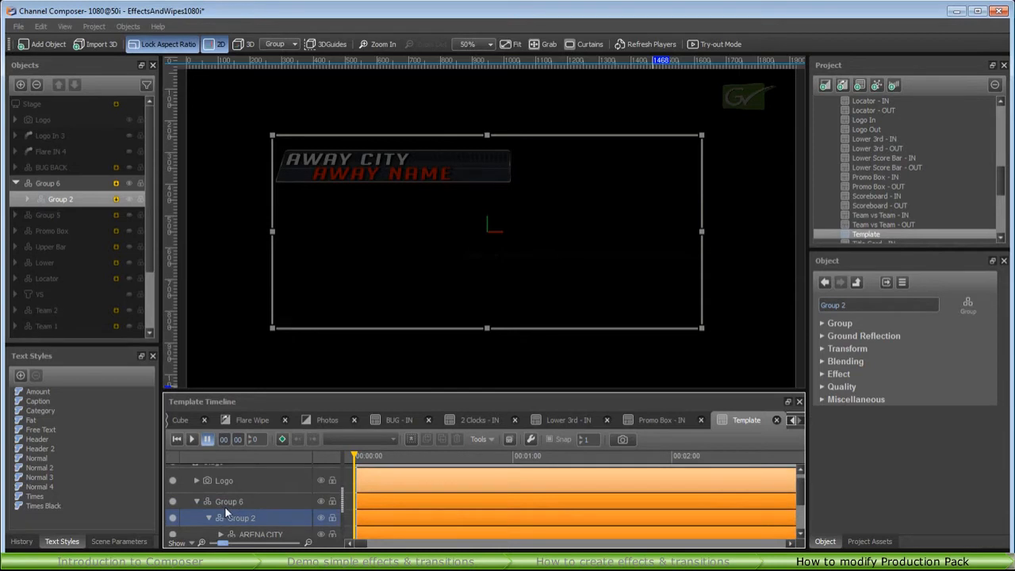
pyautogui.scroll(1, 225, 511)
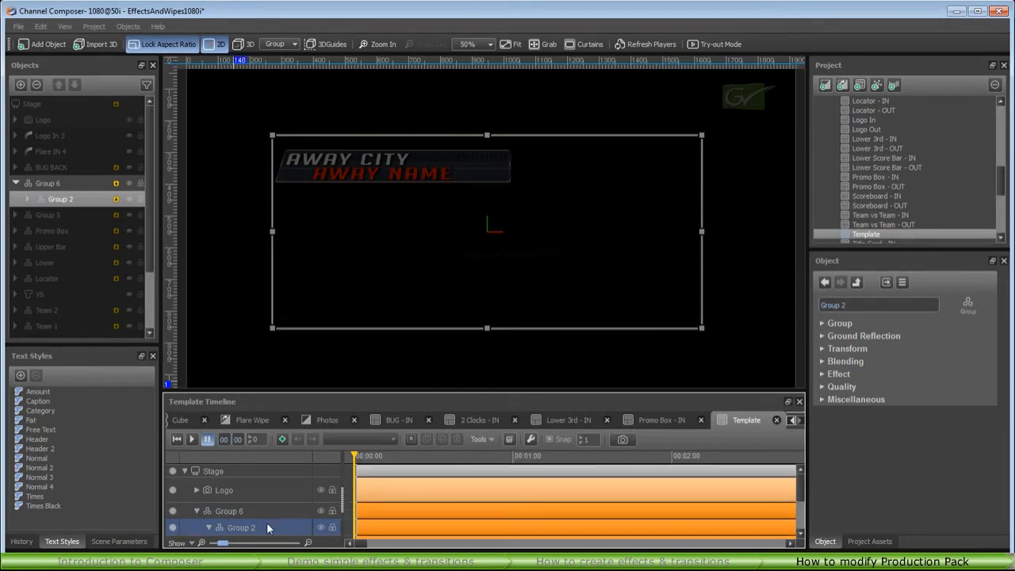
pyautogui.click(245, 473)
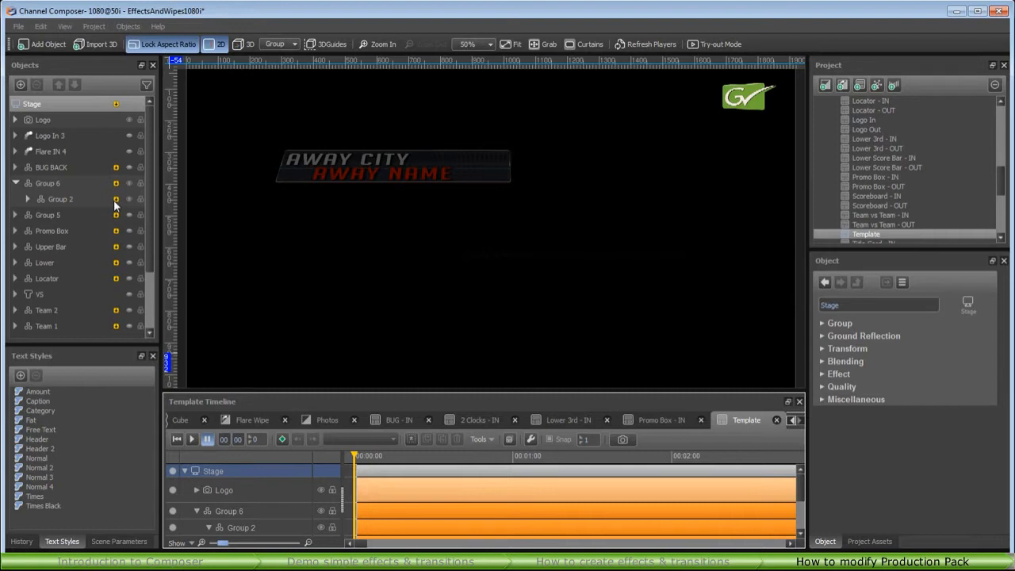
# Review which windows can be shown and examine the pack's Header text style and scene parameters.
pyautogui.click(65, 27)
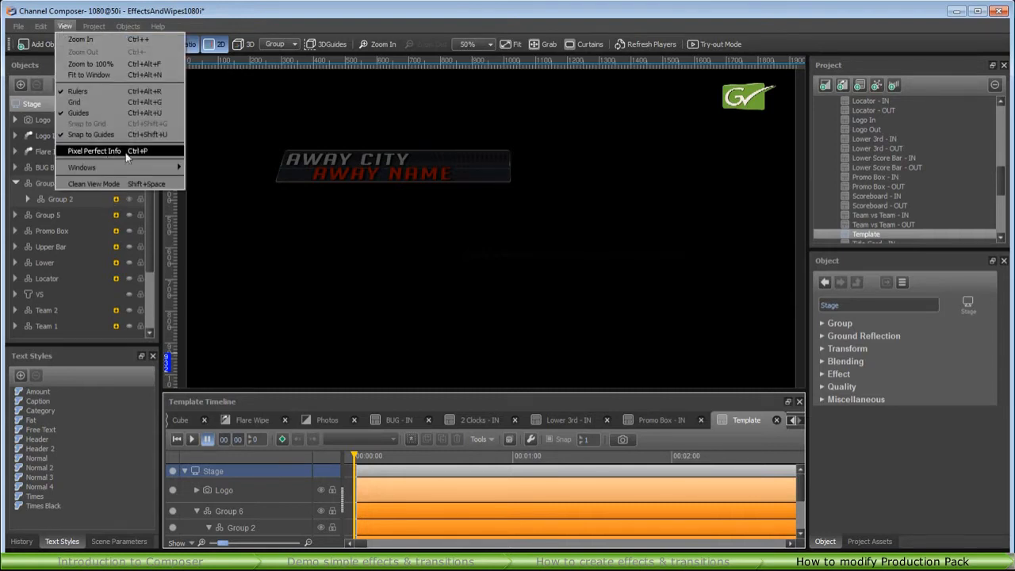
pyautogui.moveTo(155, 170)
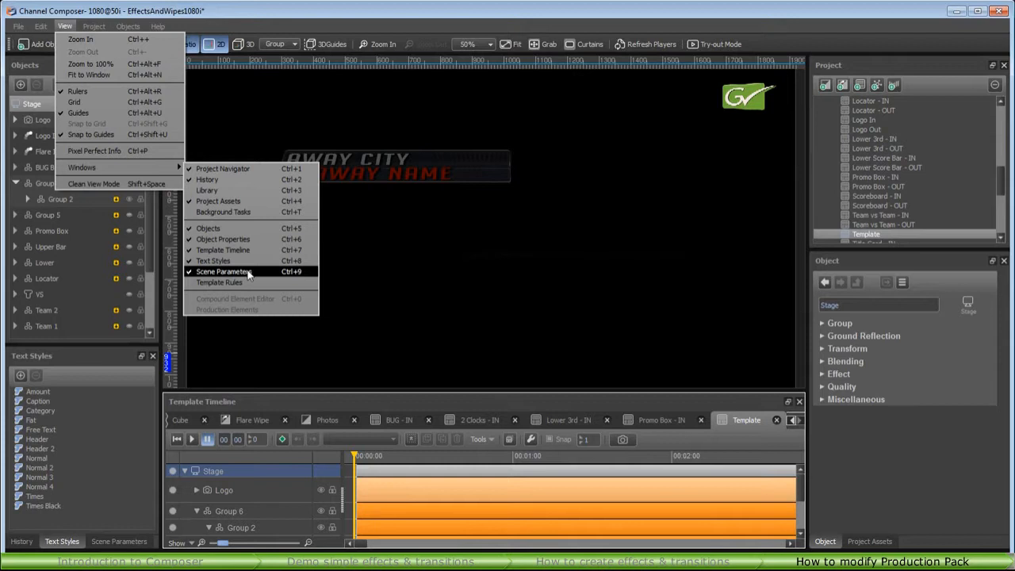
pyautogui.click(127, 440)
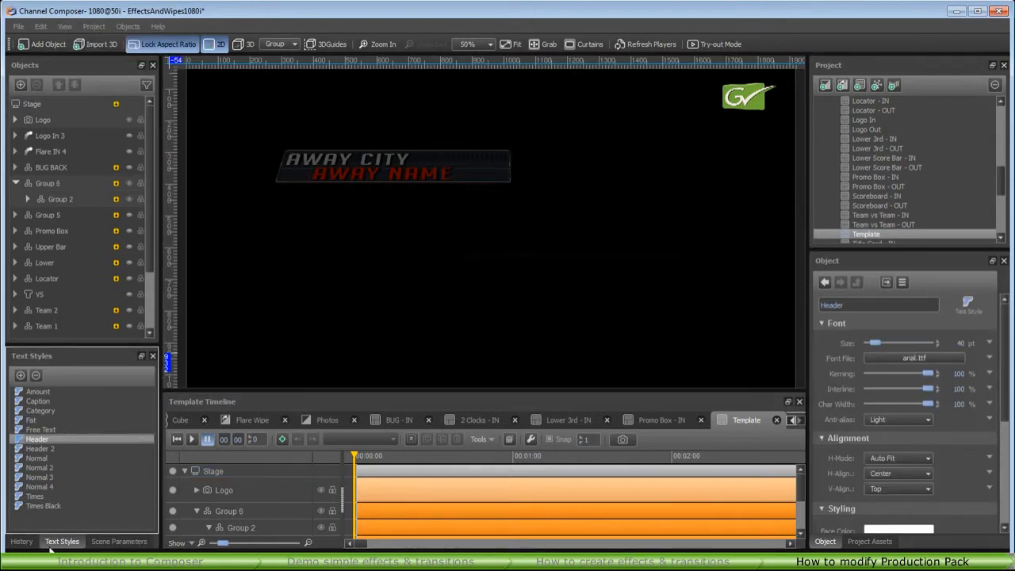
pyautogui.click(122, 543)
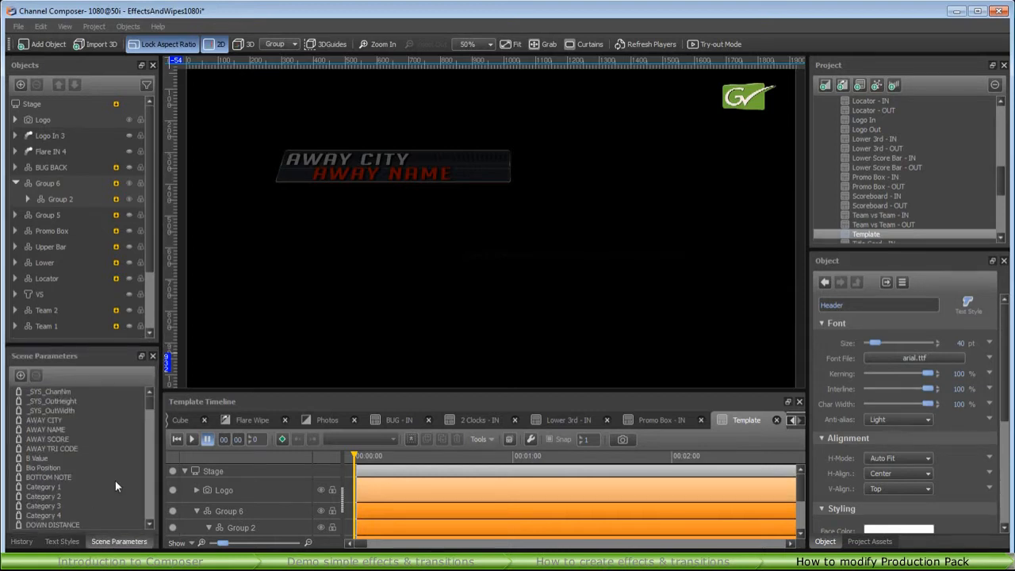
pyautogui.moveTo(148, 400); pyautogui.dragTo(146, 416)
pyautogui.rightClick(49, 437)
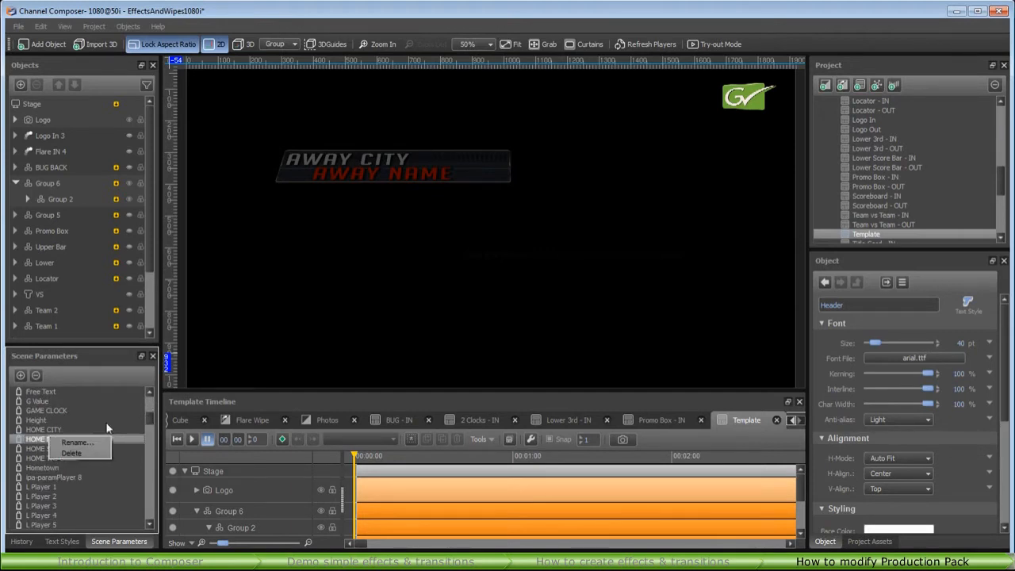
pyautogui.click(134, 409)
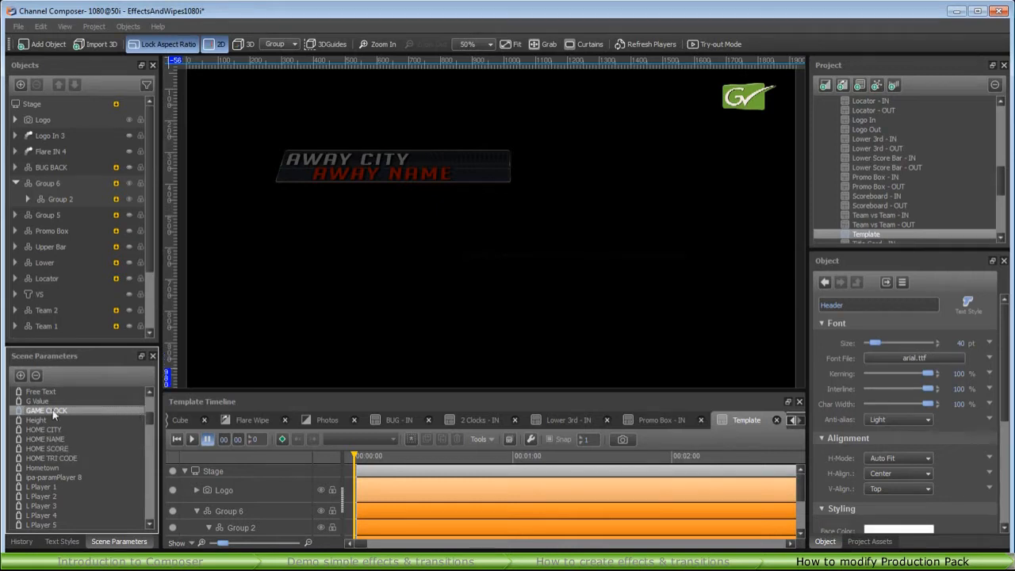
# Examine the font, alignment and styling properties of the Fat text style.
pyautogui.click(61, 541)
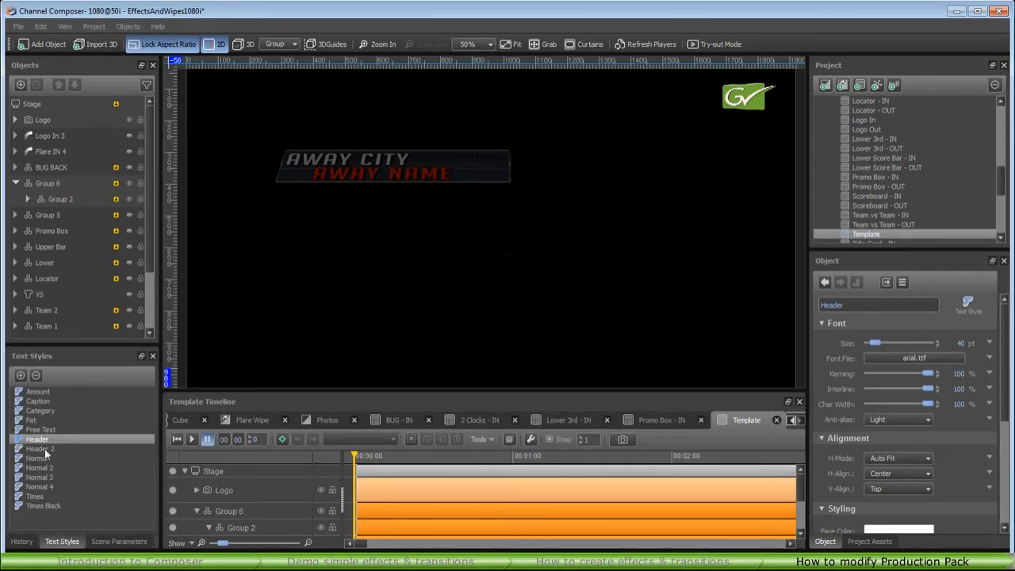
pyautogui.click(28, 420)
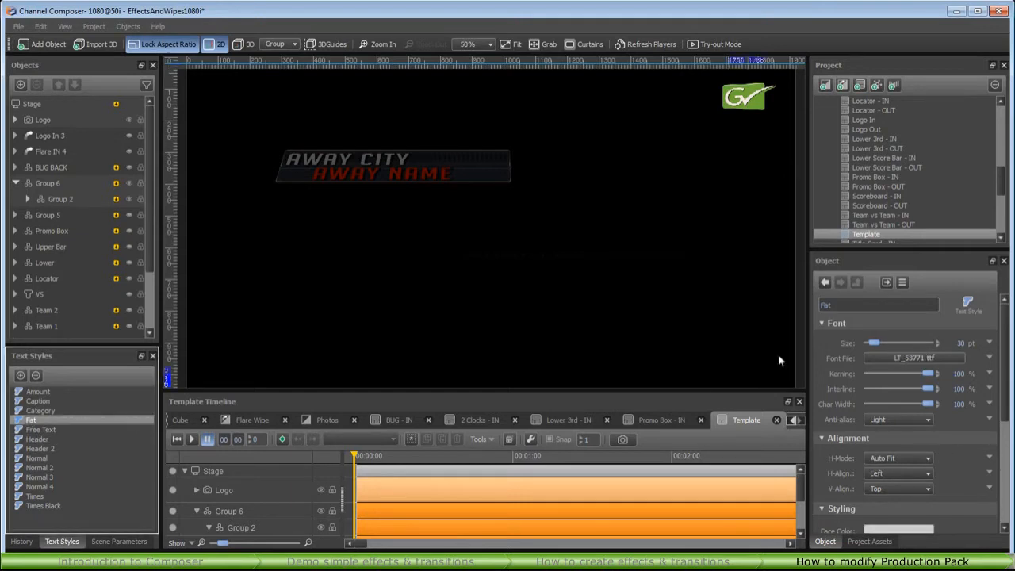
pyautogui.click(898, 310)
pyautogui.scroll(-5, 848, 449)
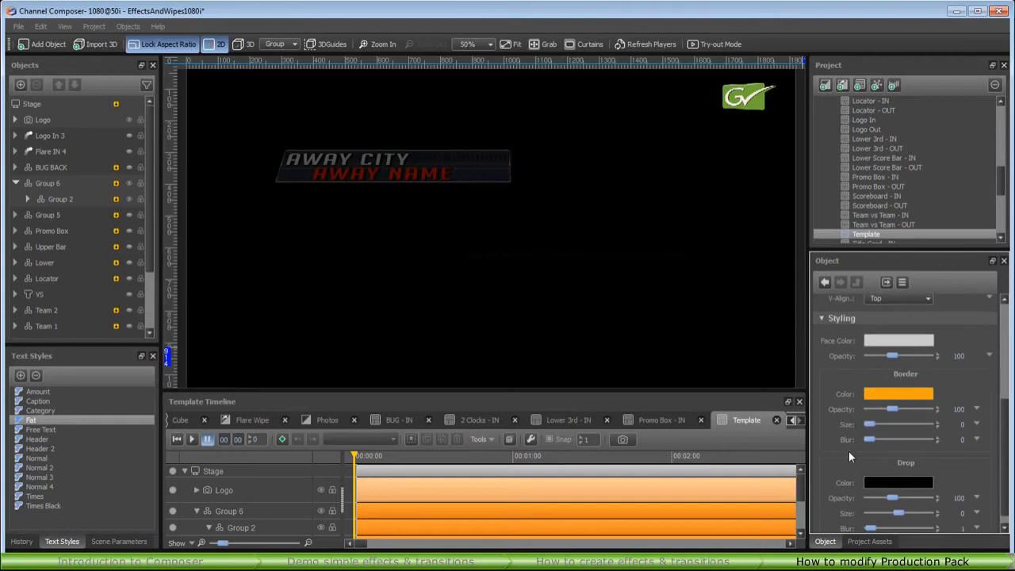
pyautogui.scroll(5, 848, 451)
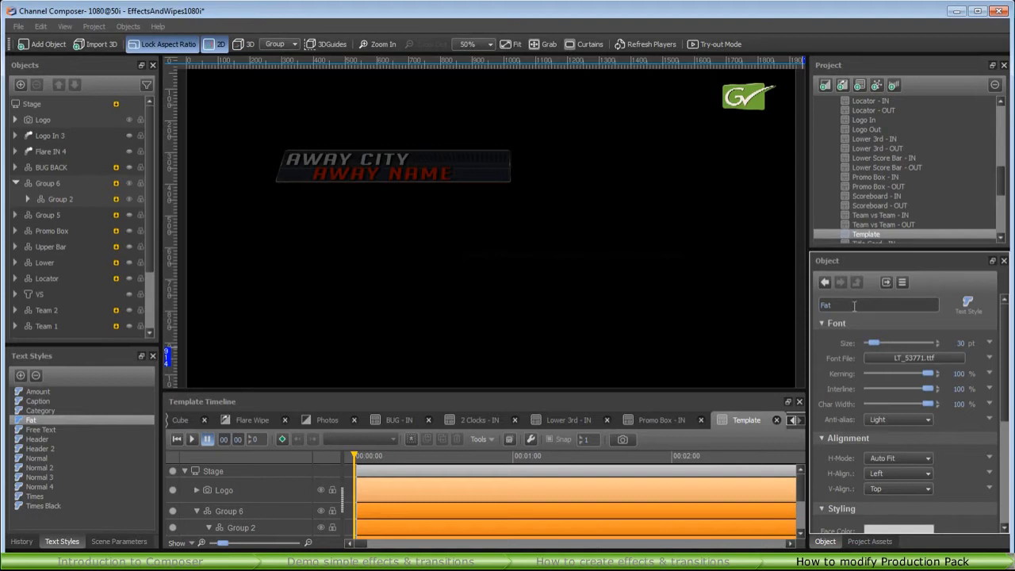
# Add a text style based on the Header preset and set its font file to big_noodle_titling.ttf.
pyautogui.click(20, 379)
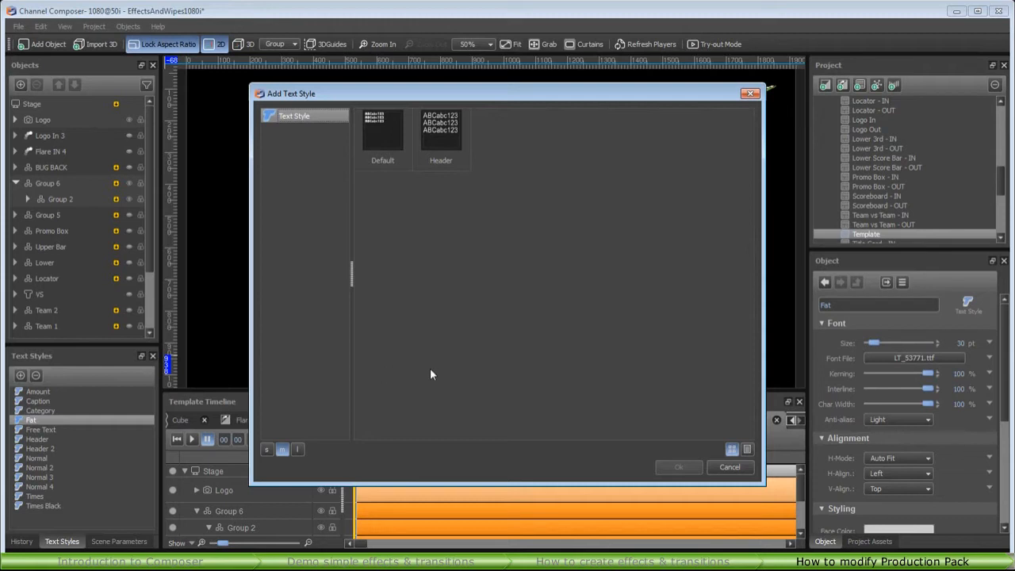
pyautogui.click(448, 138)
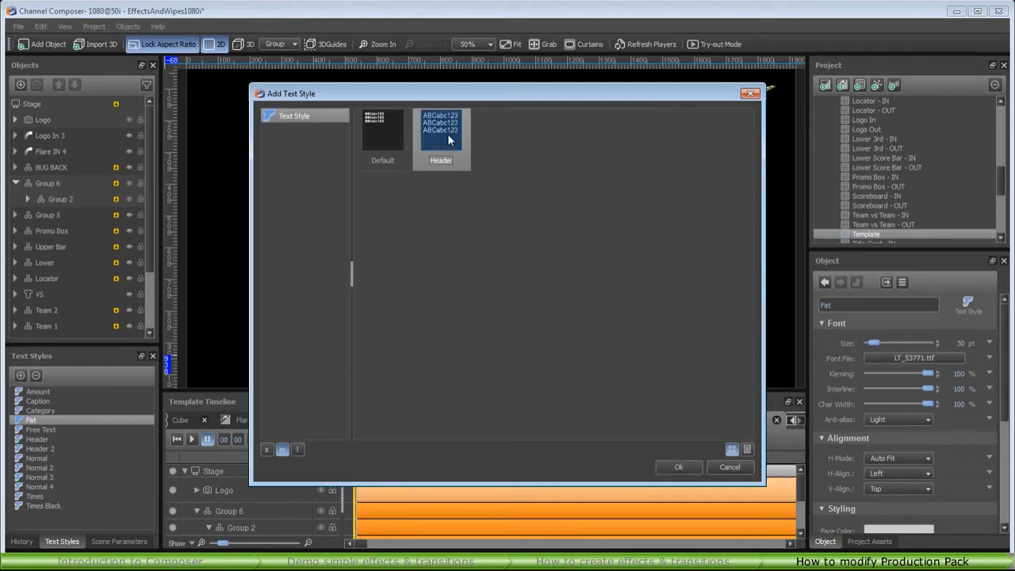
pyautogui.click(679, 467)
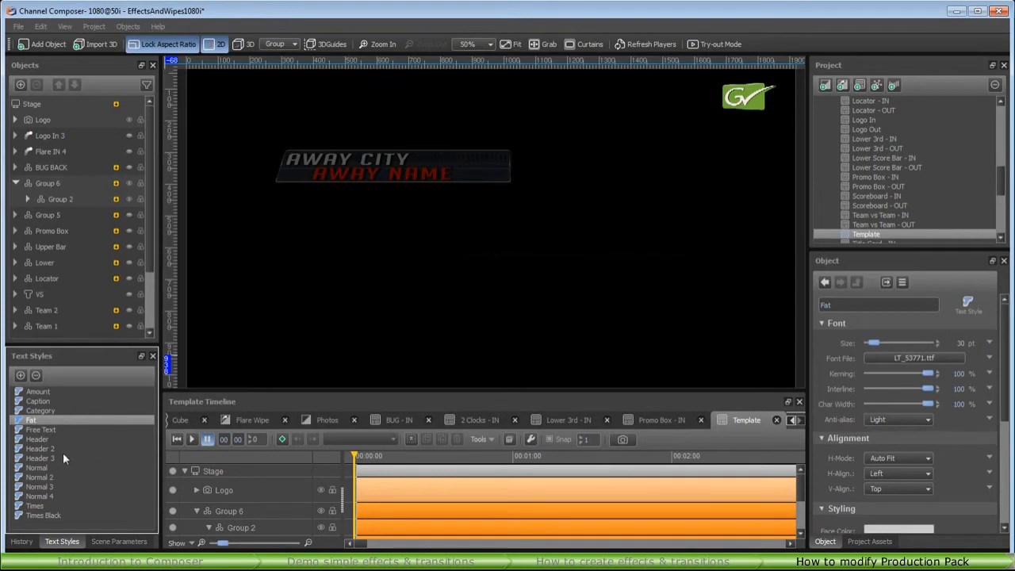
pyautogui.click(46, 455)
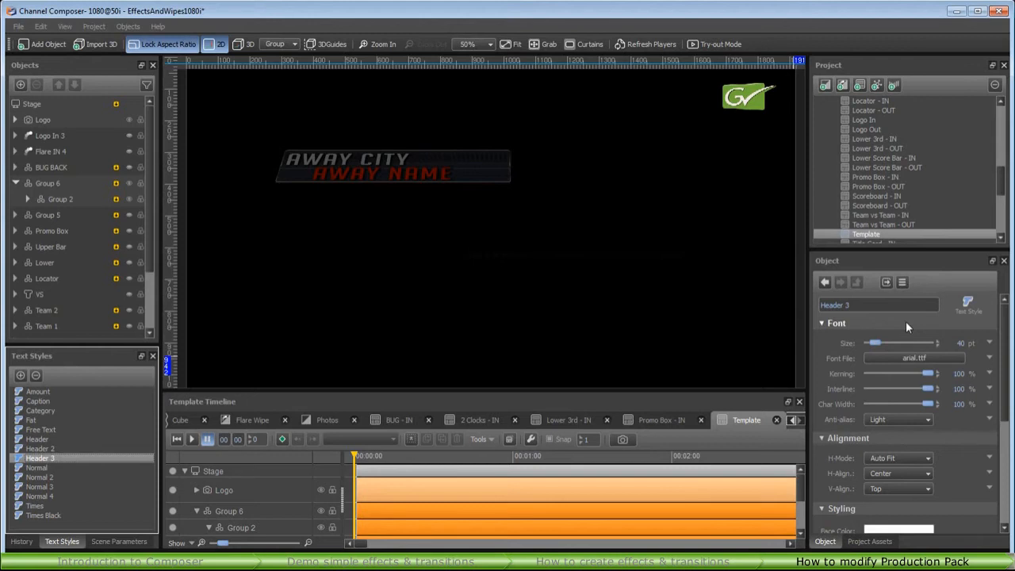
pyautogui.click(913, 357)
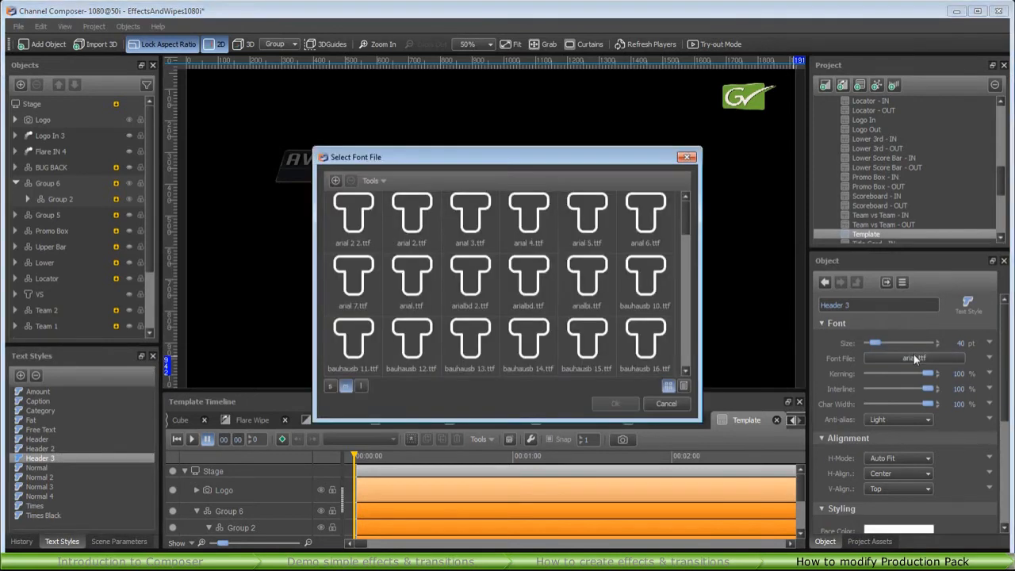
pyautogui.scroll(-3, 588, 275)
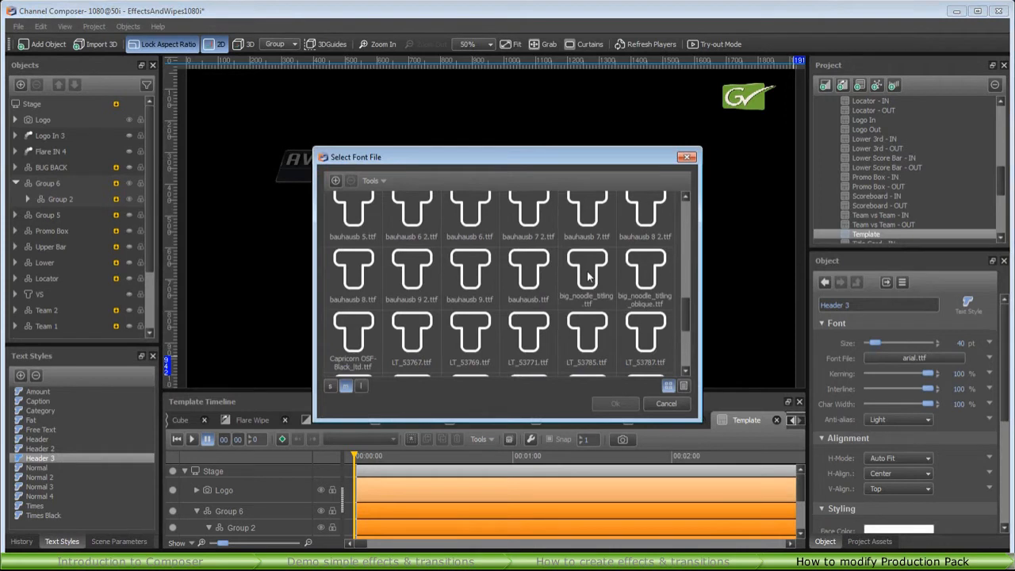
pyautogui.doubleClick(587, 271)
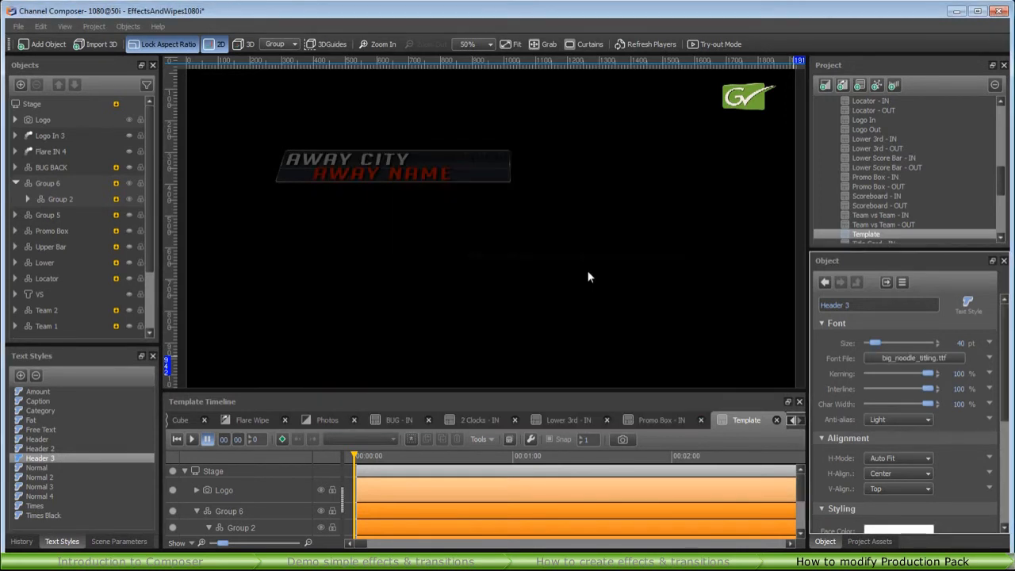
# Rename the new Header 3 text style to BIG NOODLE.
pyautogui.moveTo(871, 304); pyautogui.dragTo(794, 302)
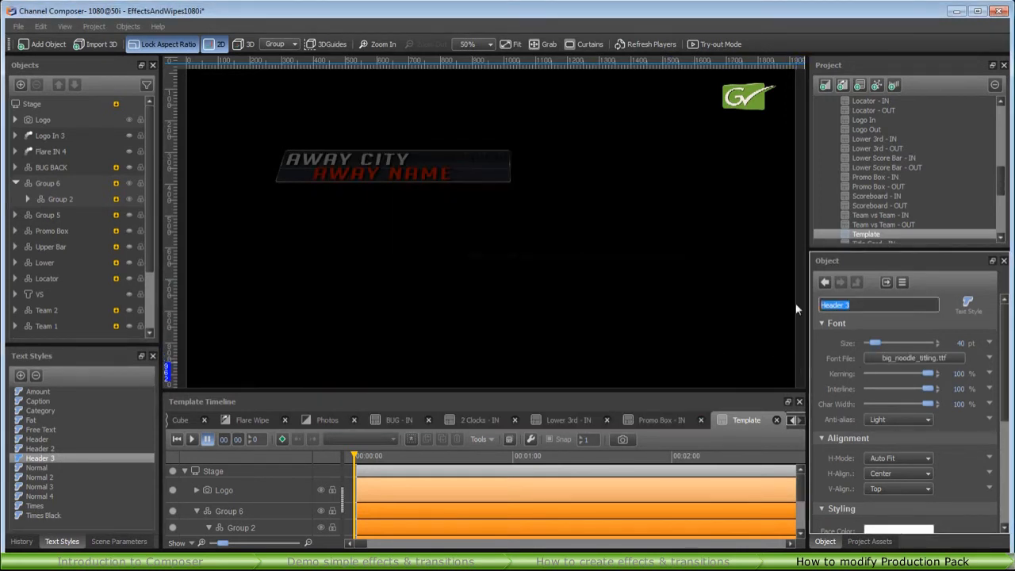
pyautogui.write('BIG NOODLE')
pyautogui.press('Return')
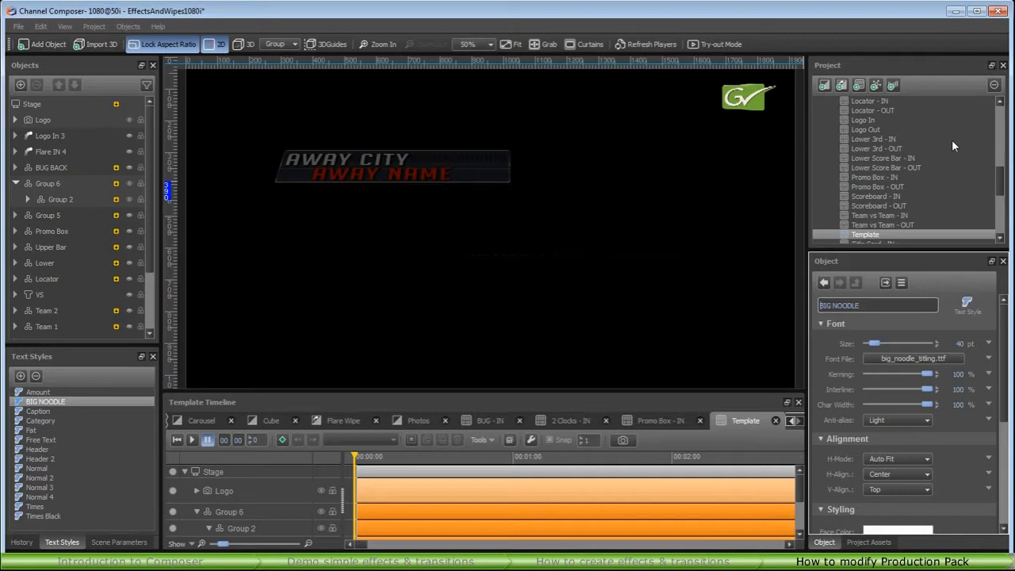
# Open the Lower 3rd - IN template and assign the BIG NOODLE text style to Text 2 in the Lower group.
pyautogui.click(856, 140)
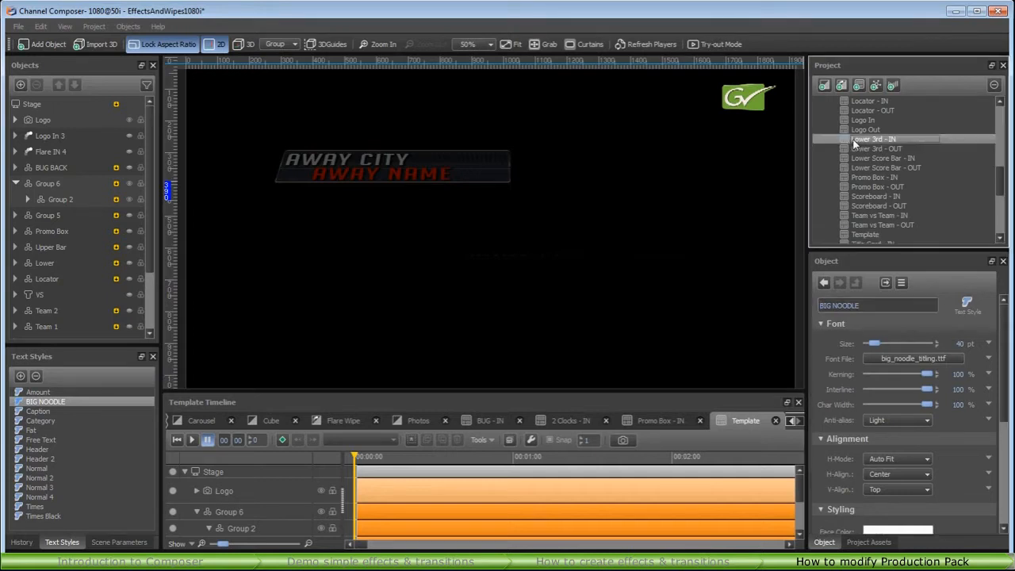
pyautogui.doubleClick(854, 140)
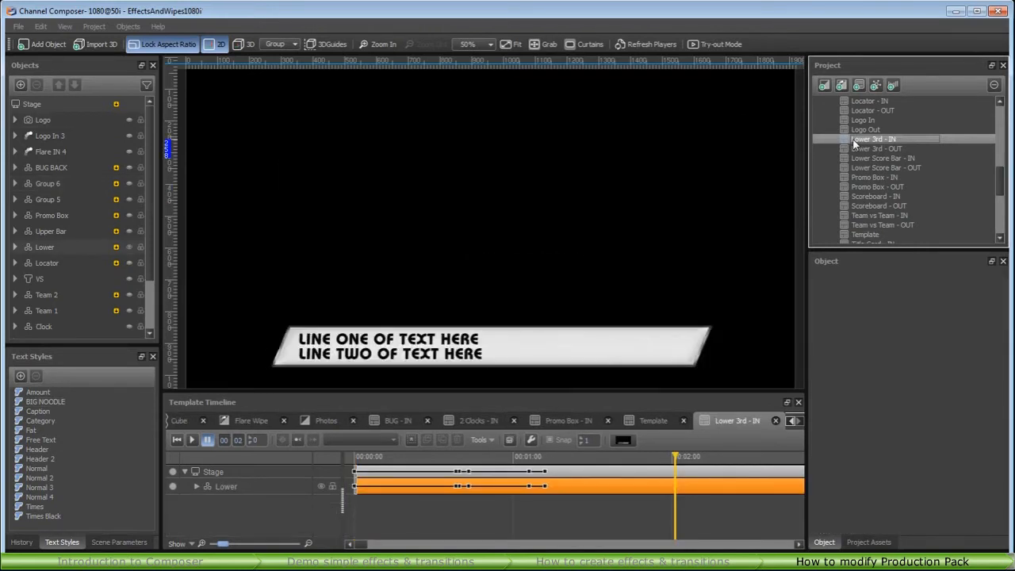
pyautogui.click(196, 485)
pyautogui.click(246, 506)
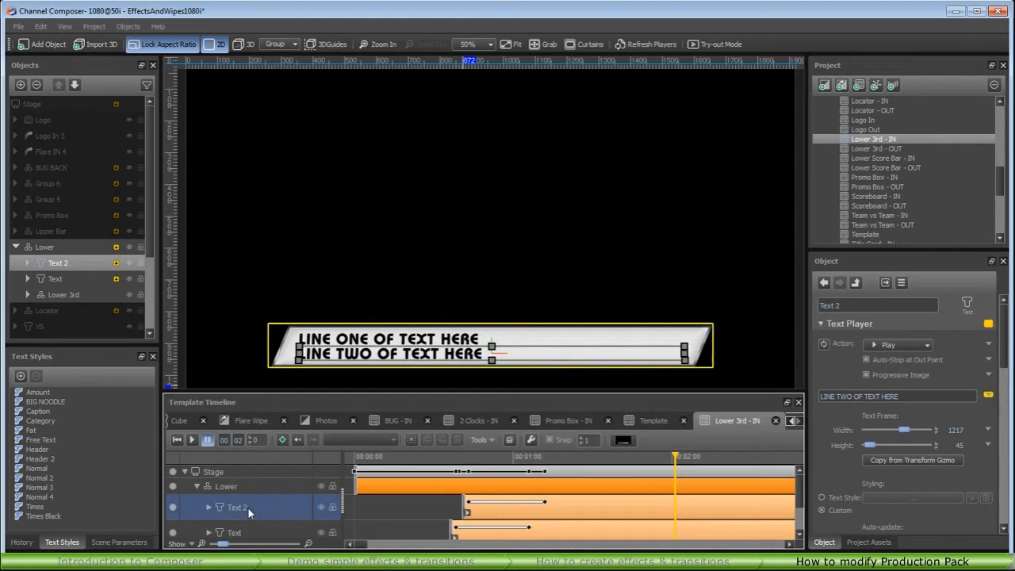
pyautogui.press('ctrl')
pyautogui.click(821, 497)
pyautogui.click(871, 497)
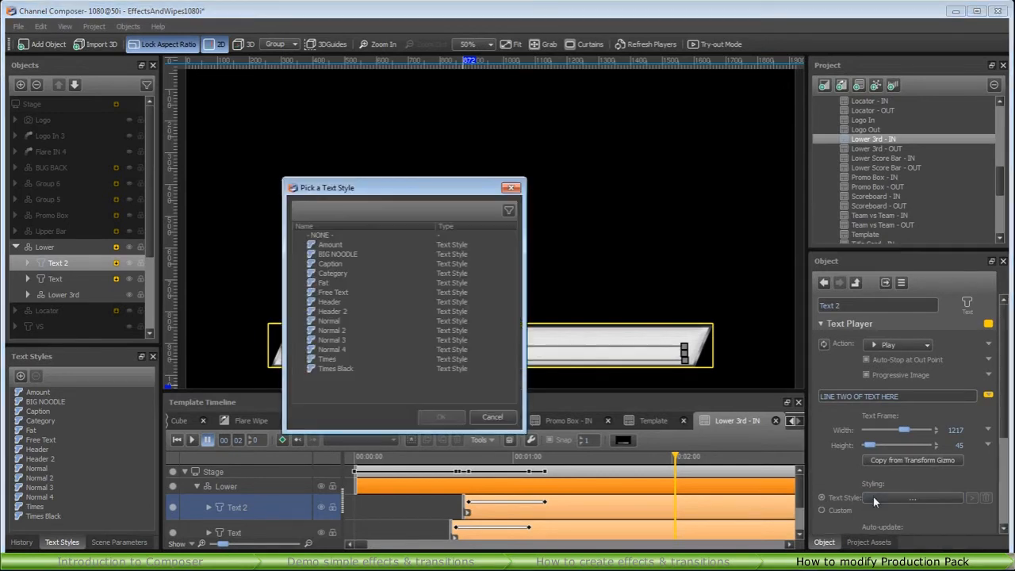
pyautogui.doubleClick(332, 254)
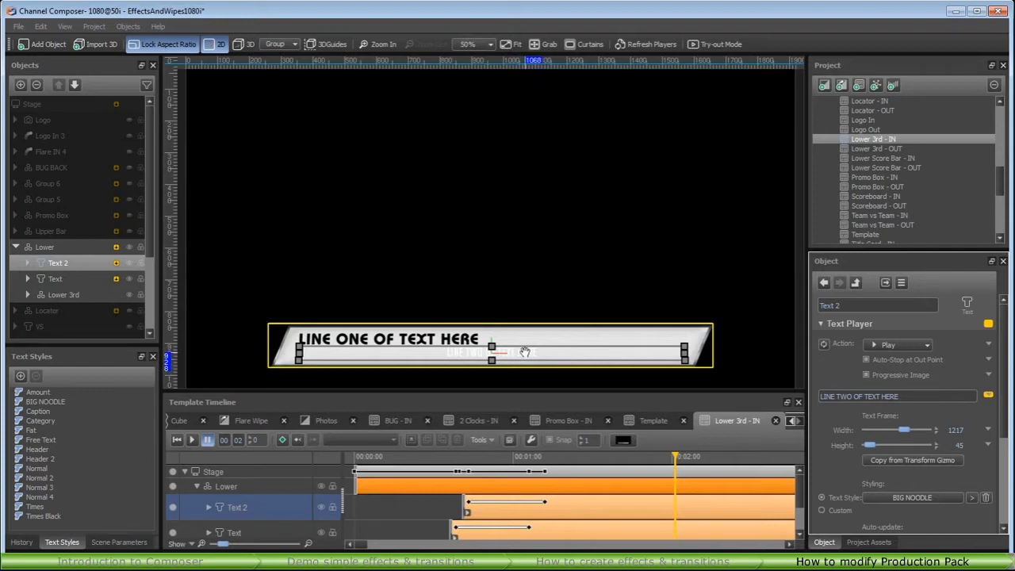
# Open the BIG NOODLE style from Text 2 and change its face color to dark blue (RGB 0, 85, 127).
pyautogui.click(971, 498)
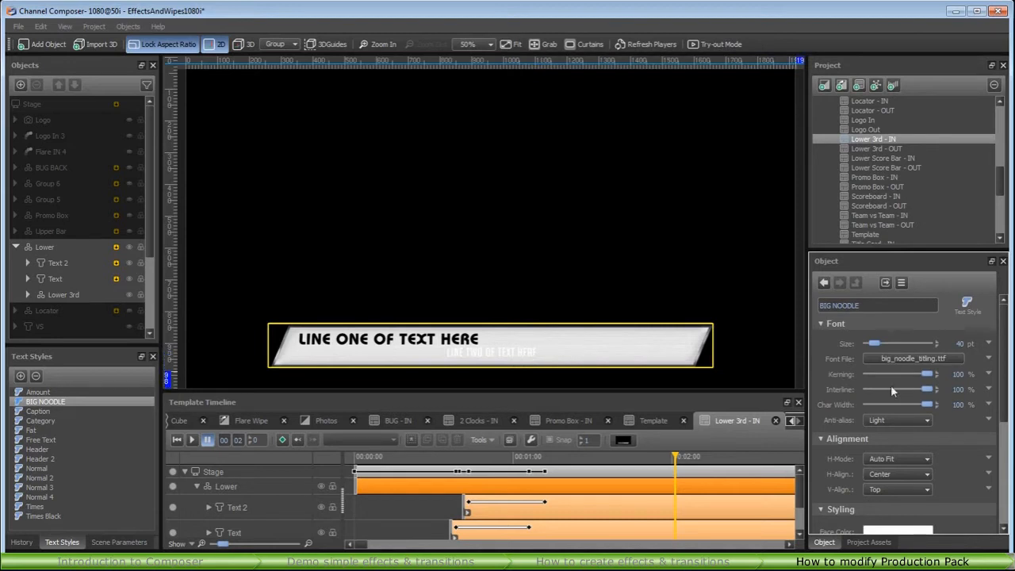
pyautogui.scroll(-2, 976, 441)
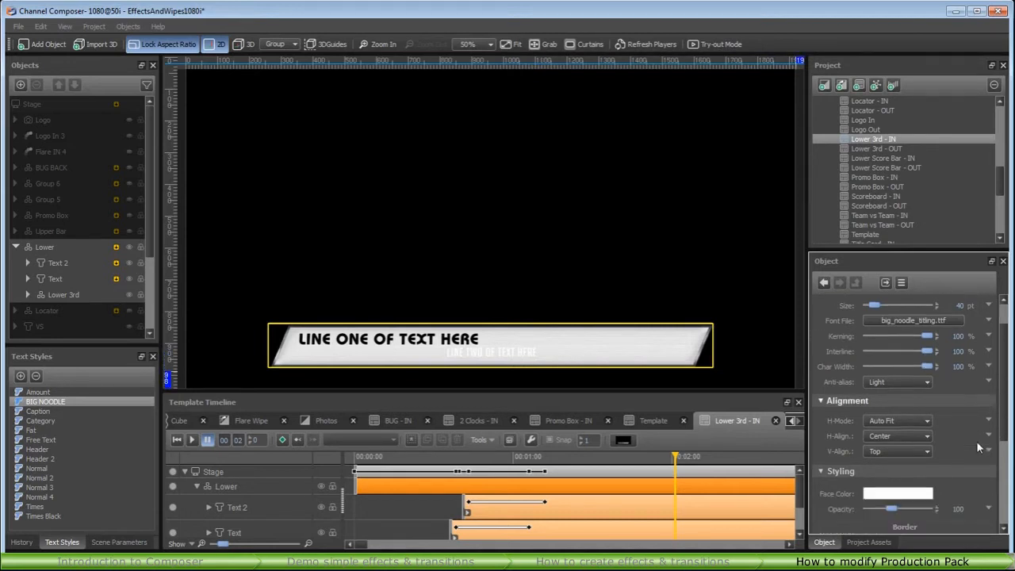
pyautogui.click(920, 494)
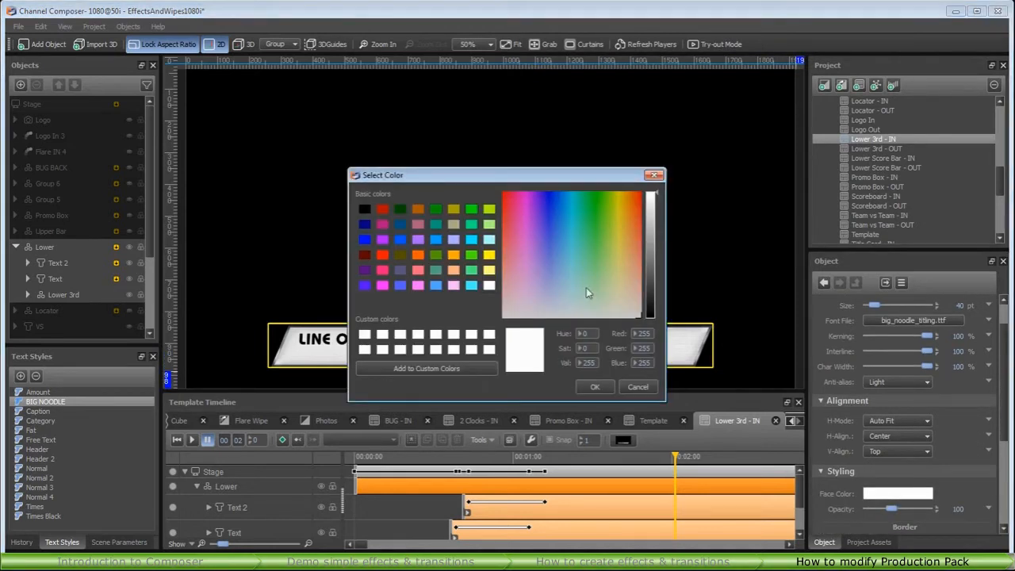
pyautogui.click(398, 223)
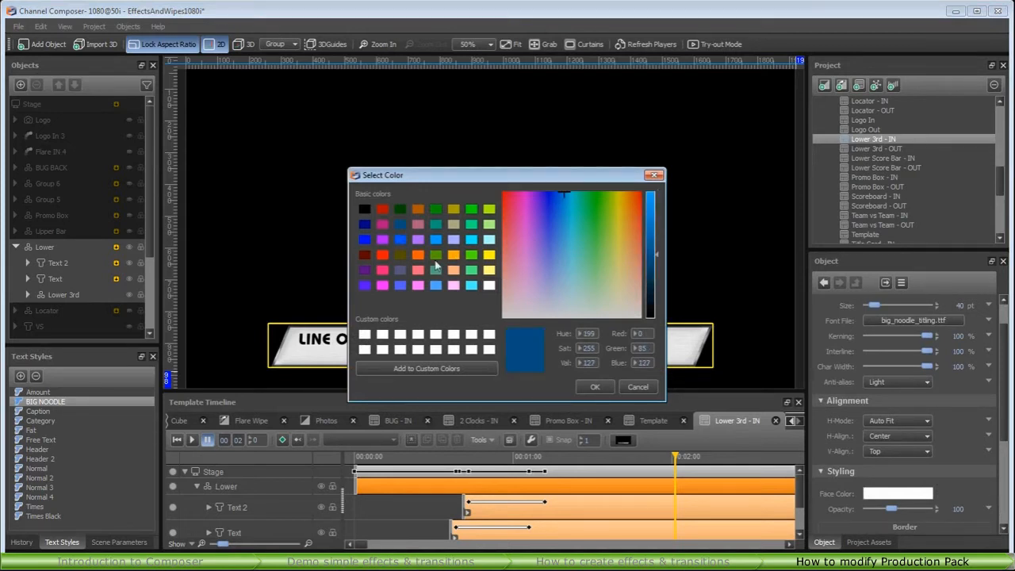
pyautogui.click(596, 387)
# Set the BIG NOODLE style's font size to 45 pt, with Left horizontal and Center vertical alignment.
pyautogui.scroll(2, 934, 430)
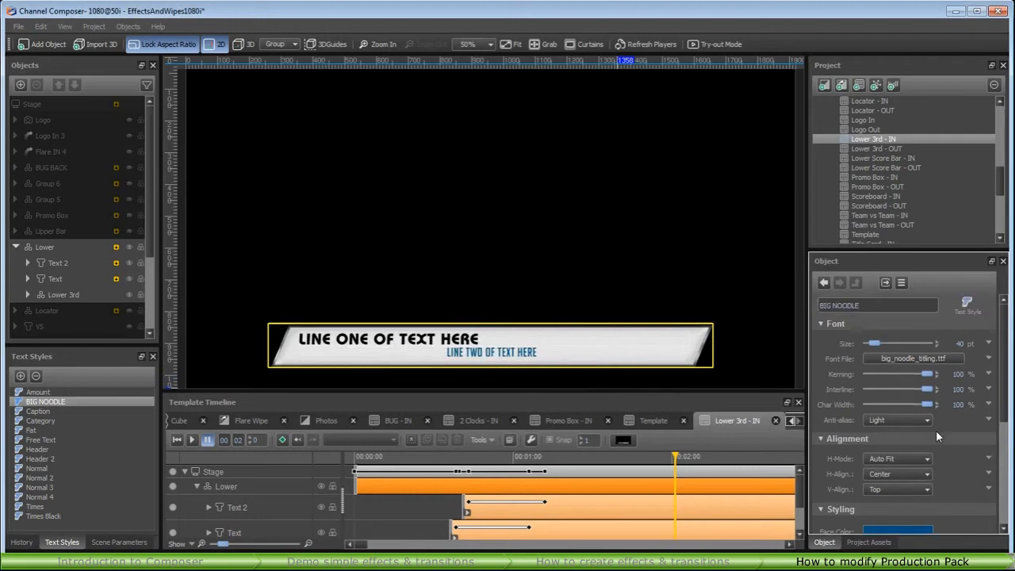
pyautogui.doubleClick(959, 343)
pyautogui.write('45')
pyautogui.press('Return')
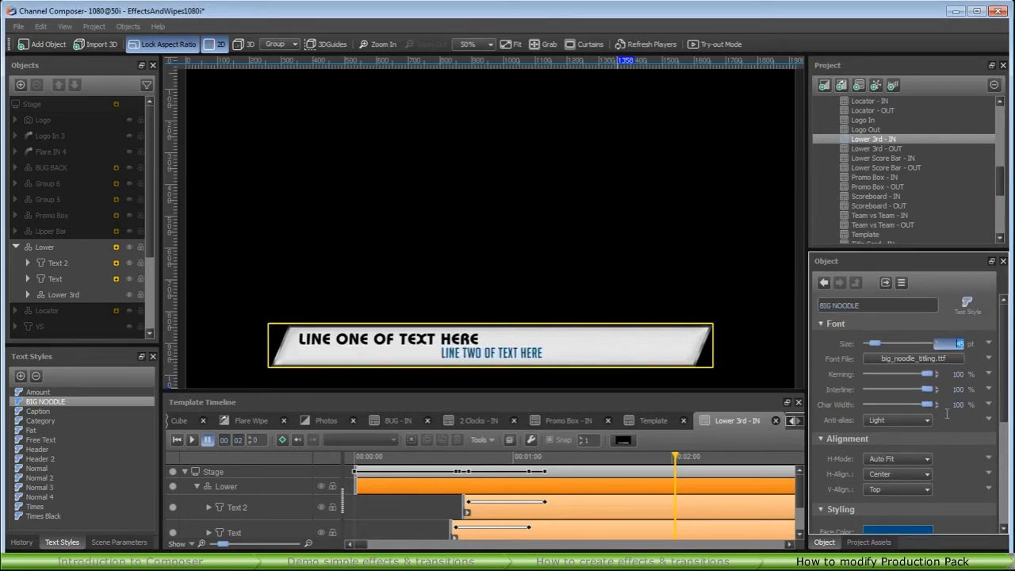
pyautogui.click(909, 473)
pyautogui.click(891, 487)
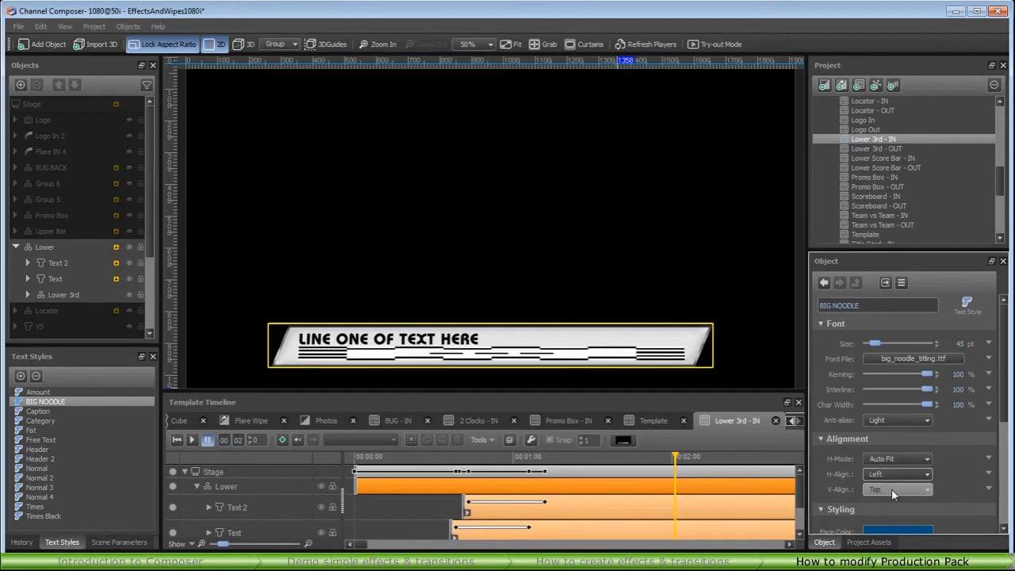
pyautogui.click(891, 488)
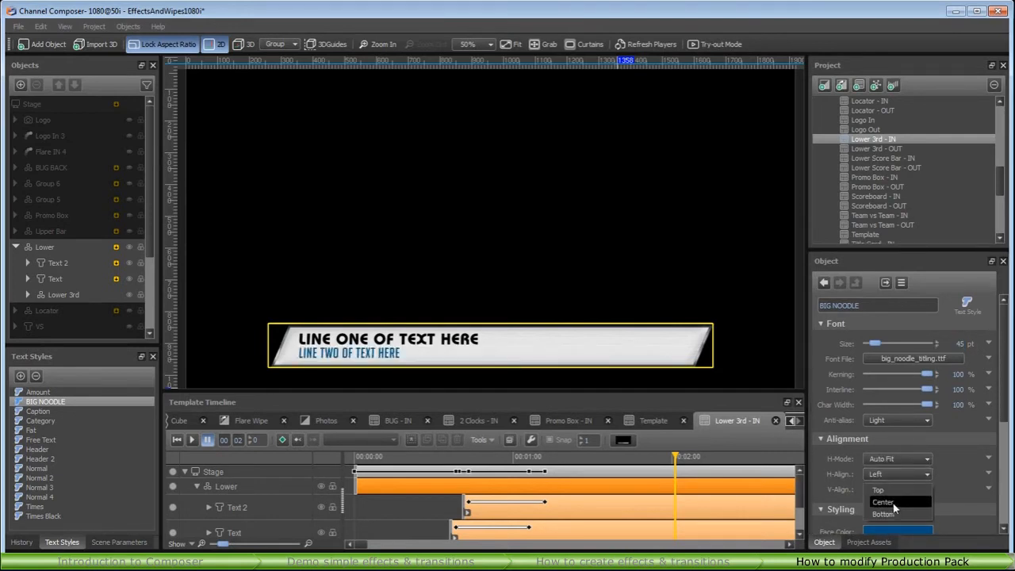
pyautogui.click(893, 503)
# Give the BIG NOODLE style a black drop shadow with opacity 40, size 3 and blur 3.
pyautogui.scroll(-3, 971, 476)
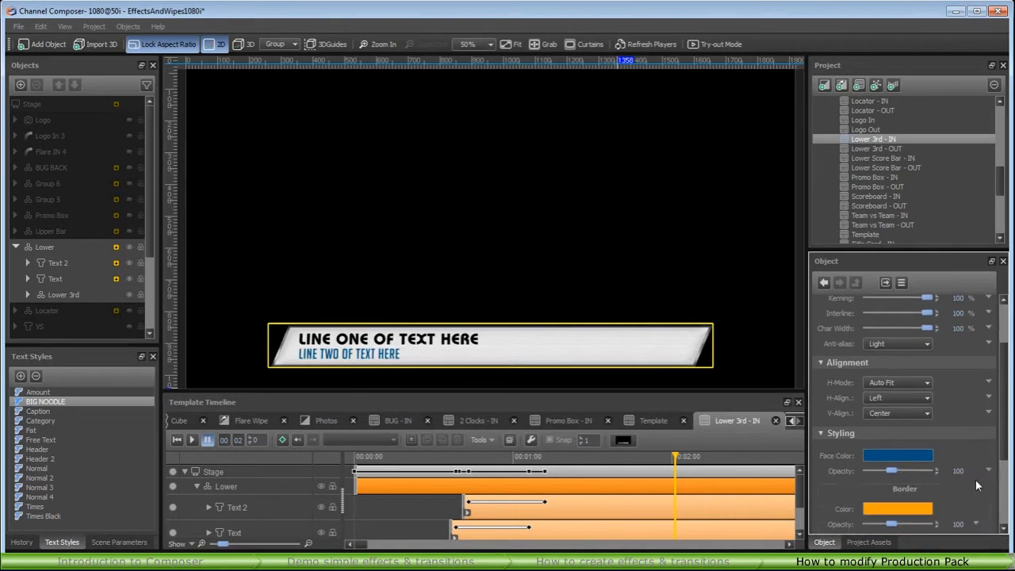
pyautogui.scroll(-4, 975, 480)
pyautogui.click(897, 483)
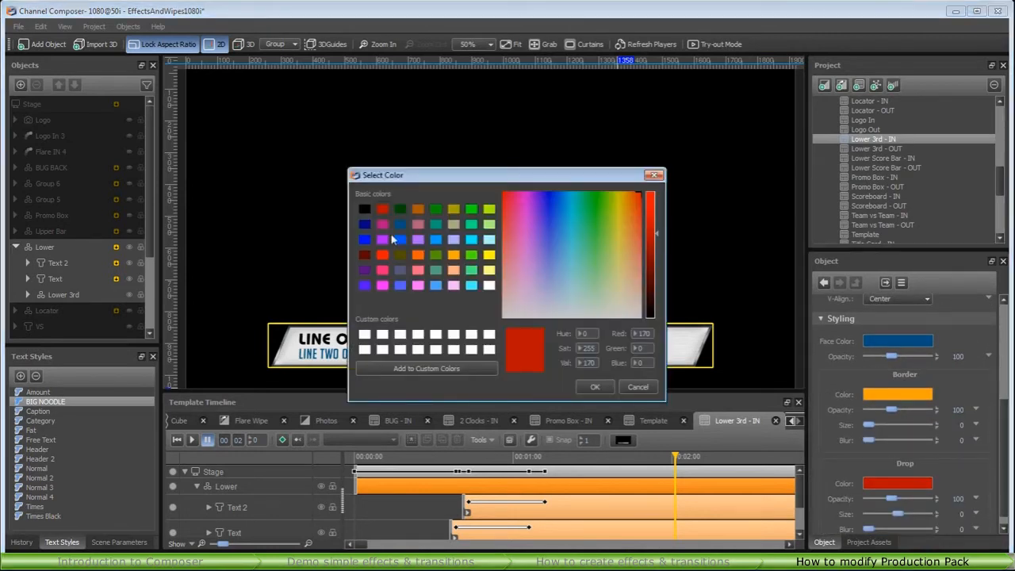
pyautogui.click(364, 210)
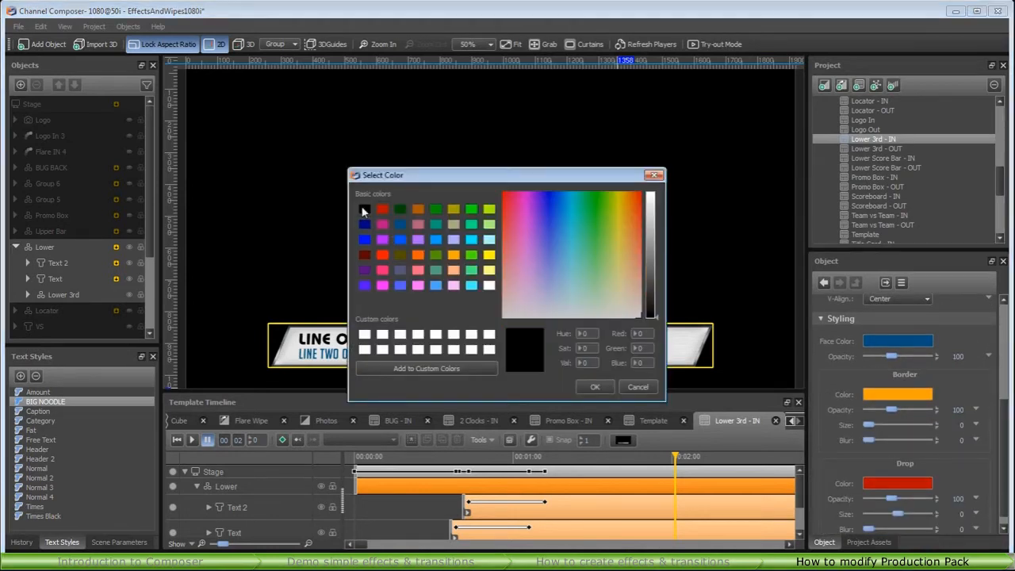
pyautogui.click(594, 386)
pyautogui.doubleClick(955, 498)
pyautogui.write('40')
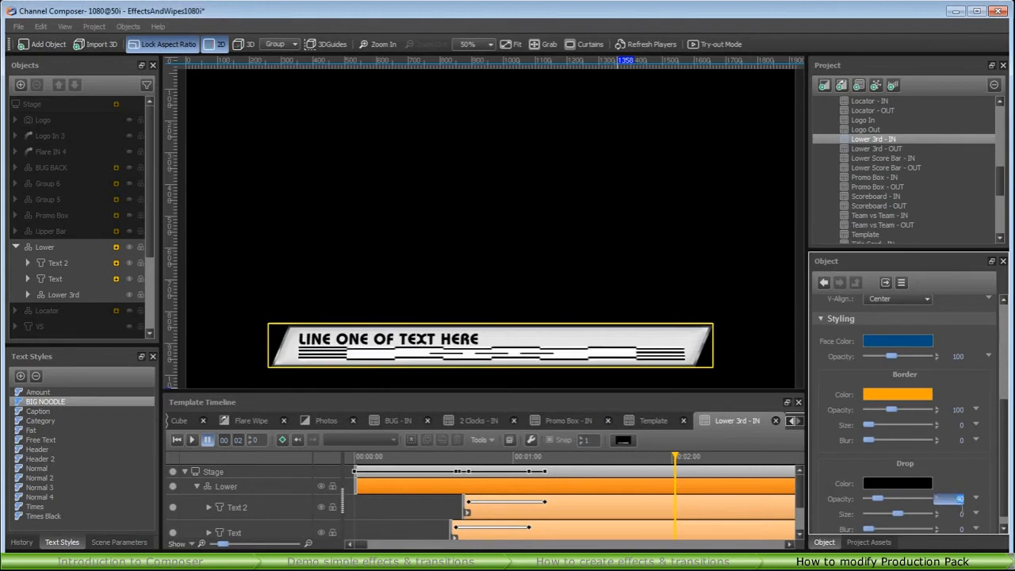
pyautogui.doubleClick(962, 515)
pyautogui.write('3')
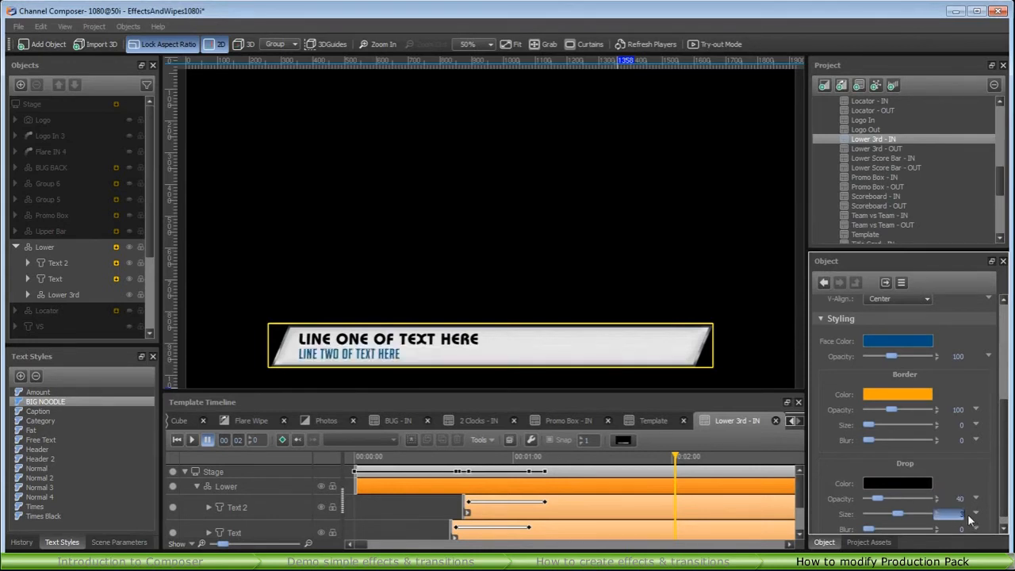
pyautogui.press('Tab')
pyautogui.write('3')
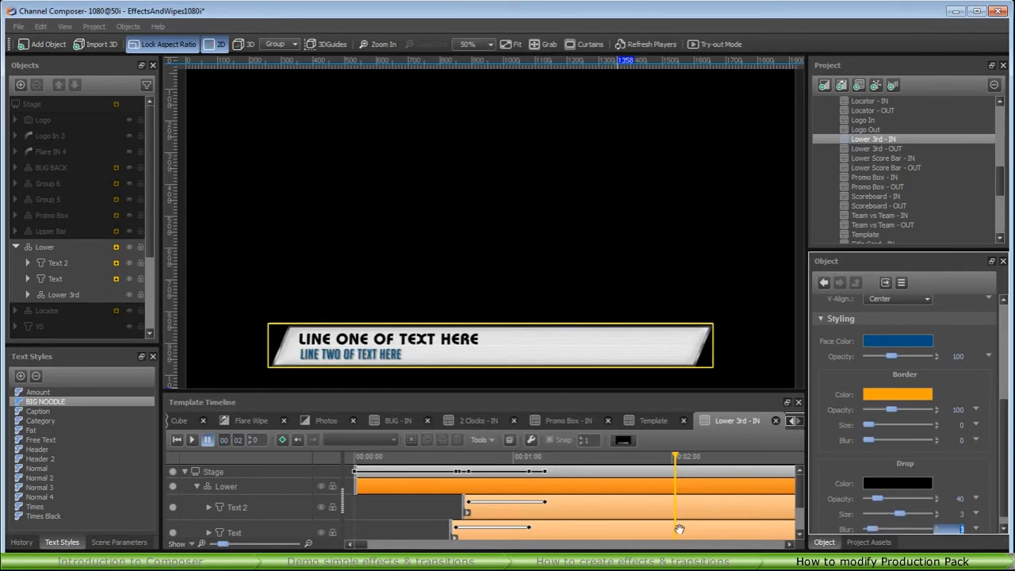
# Switch the first line's Text object in the Lower group from custom styling to the BIG NOODLE text style.
pyautogui.click(287, 527)
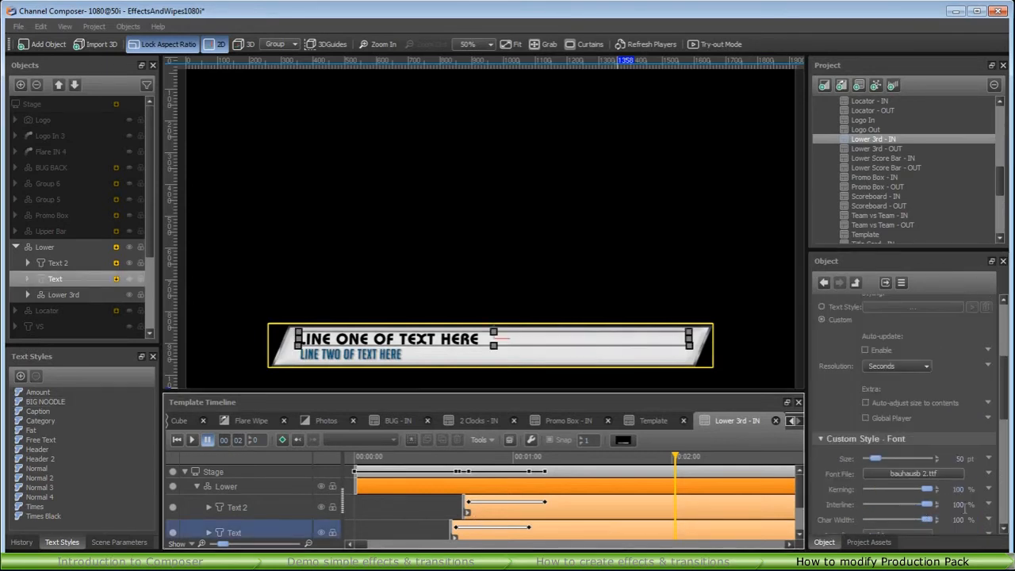
pyautogui.scroll(2, 962, 385)
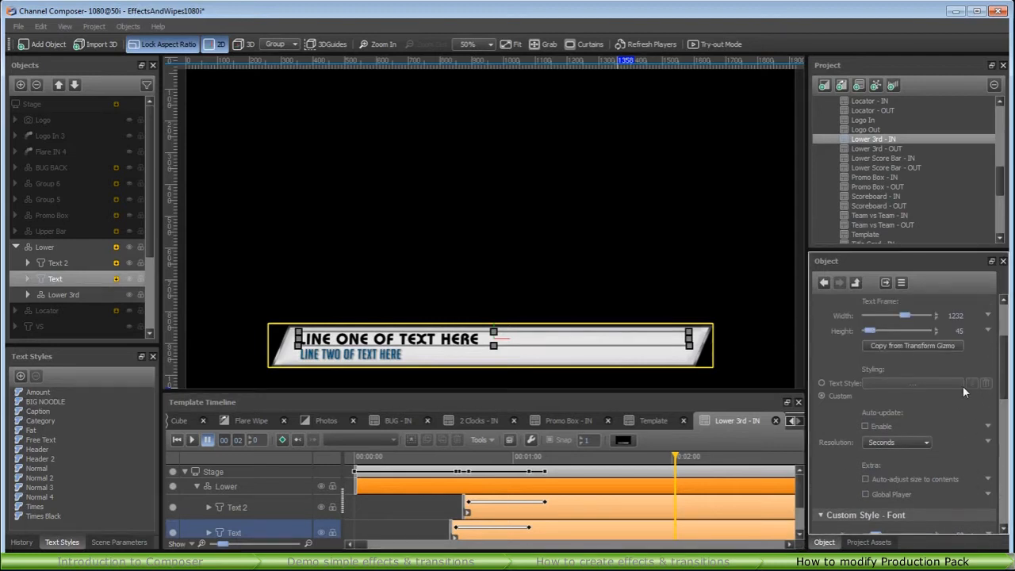
pyautogui.click(822, 382)
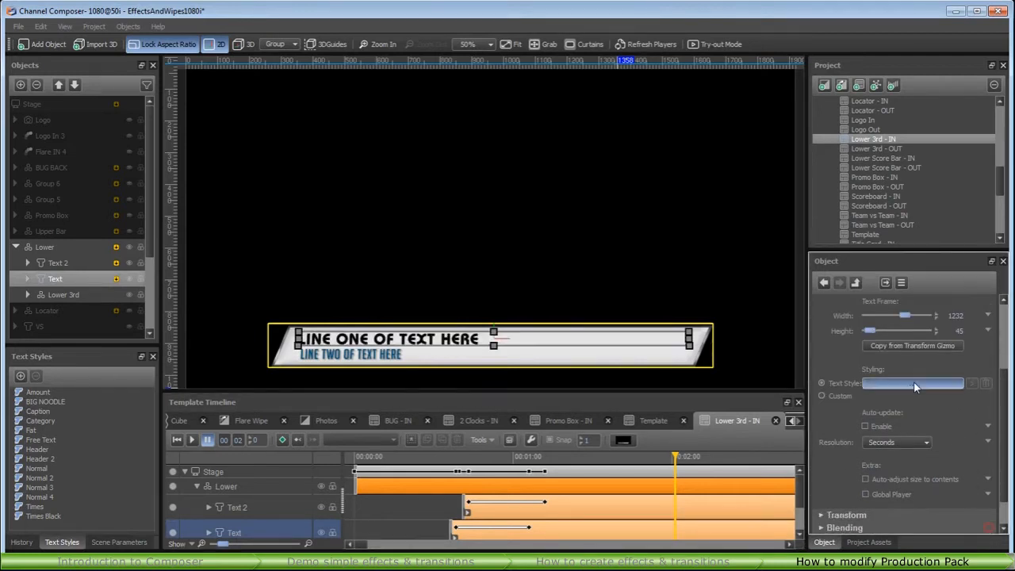
pyautogui.click(913, 382)
pyautogui.doubleClick(337, 253)
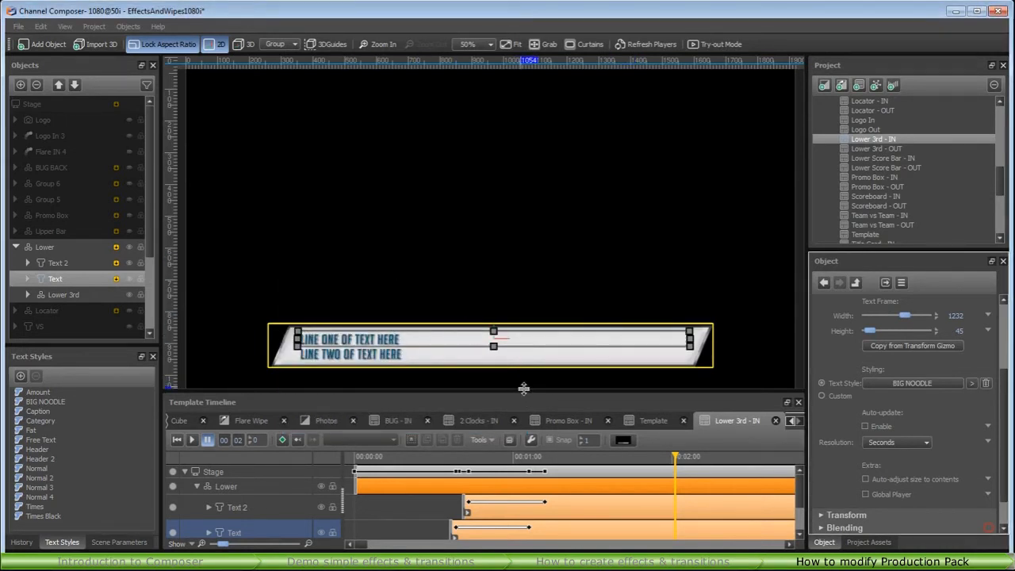
# Check the restyled text in the Lower 3rd - OUT template, and return to the Lower 3rd - IN template.
pyautogui.doubleClick(864, 149)
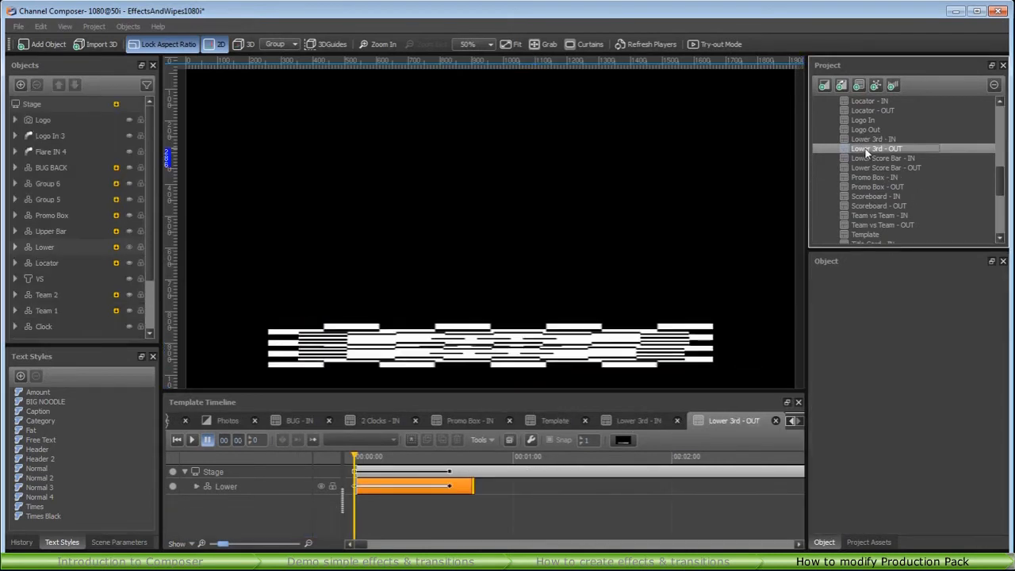
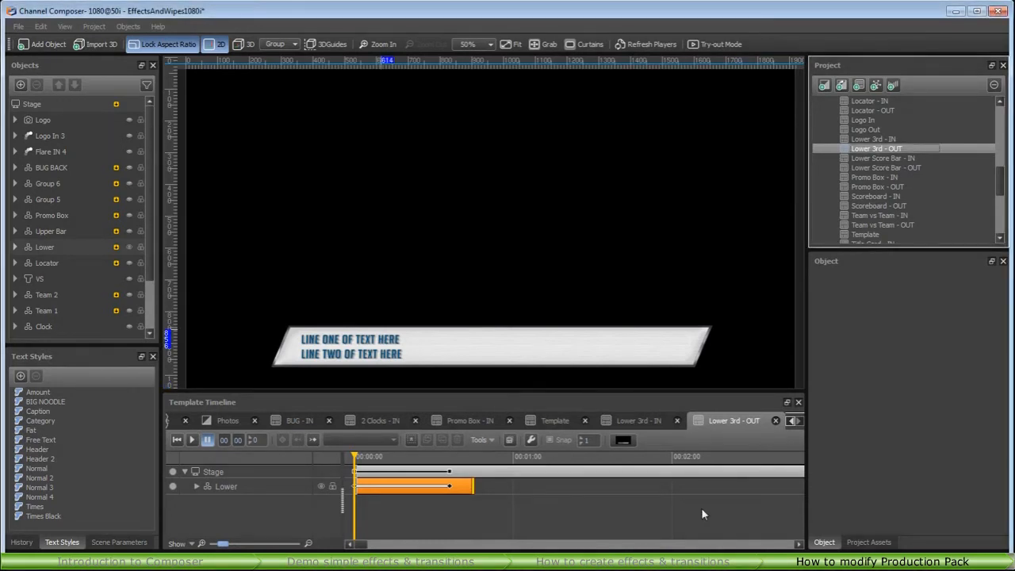
pyautogui.click(634, 418)
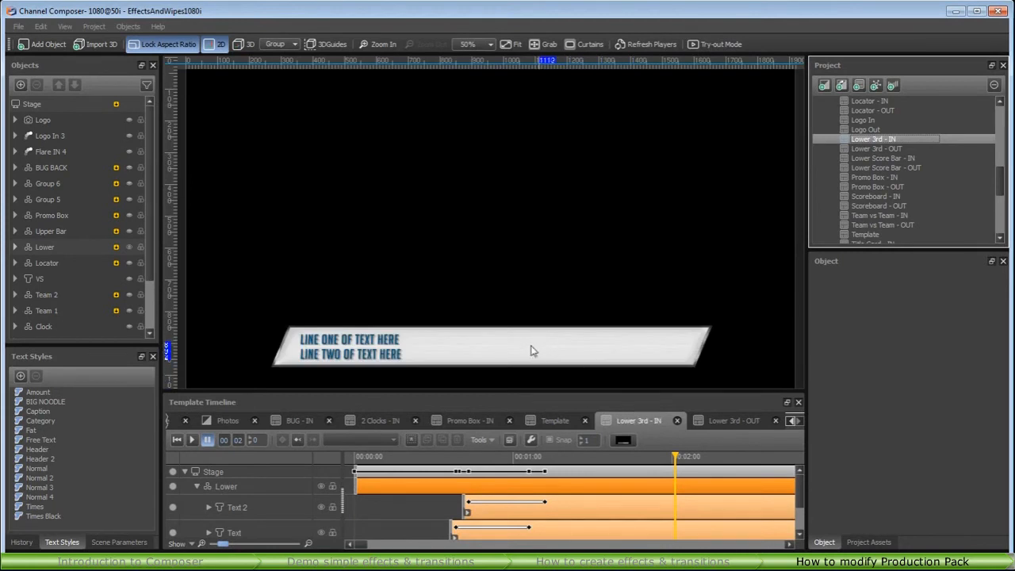
# Delete the property keyframes on the still file of the GV-L object in the Lower 3rd group.
pyautogui.scroll(-1, 280, 496)
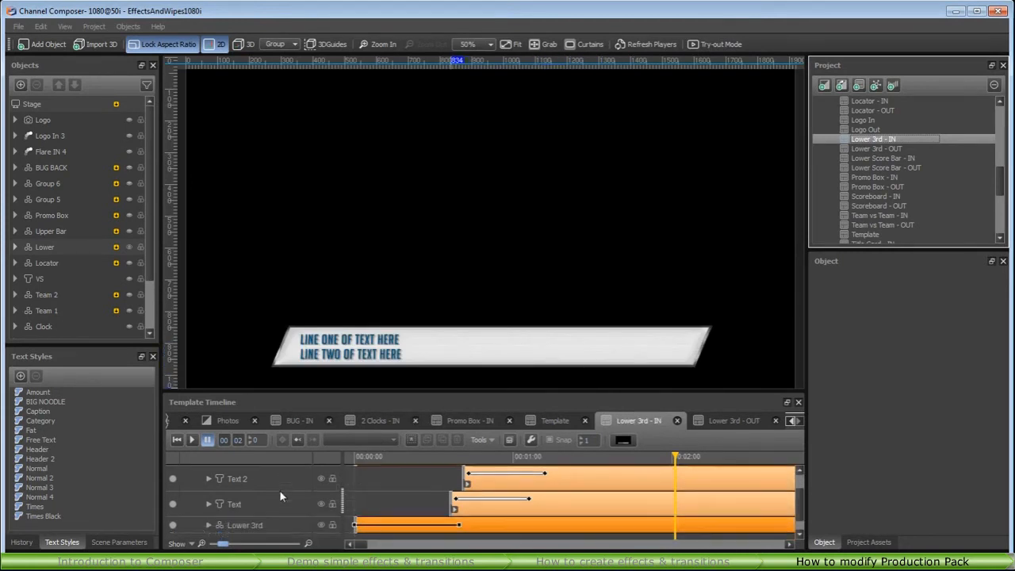
pyautogui.click(208, 525)
pyautogui.scroll(-1, 257, 518)
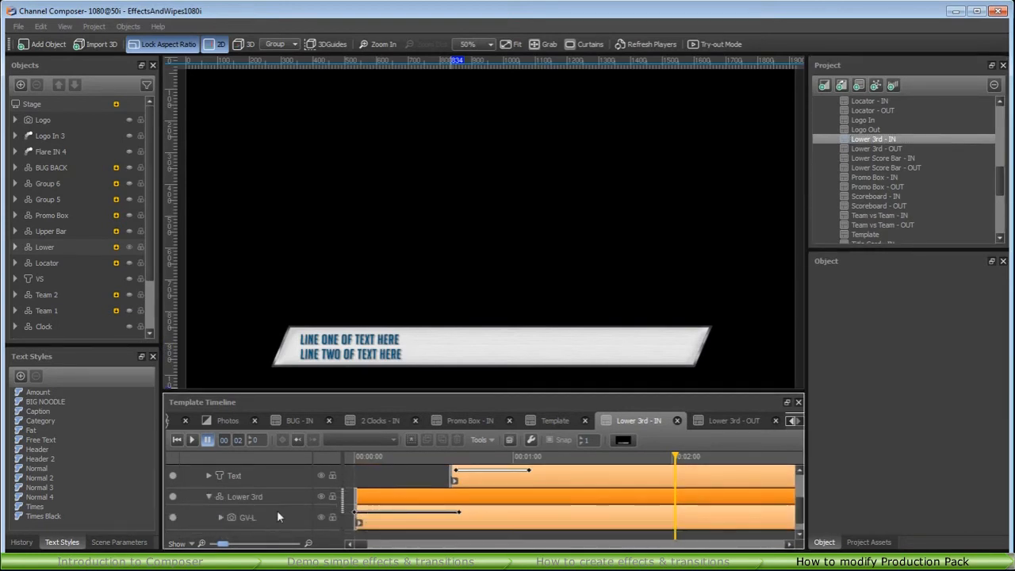
pyautogui.click(277, 516)
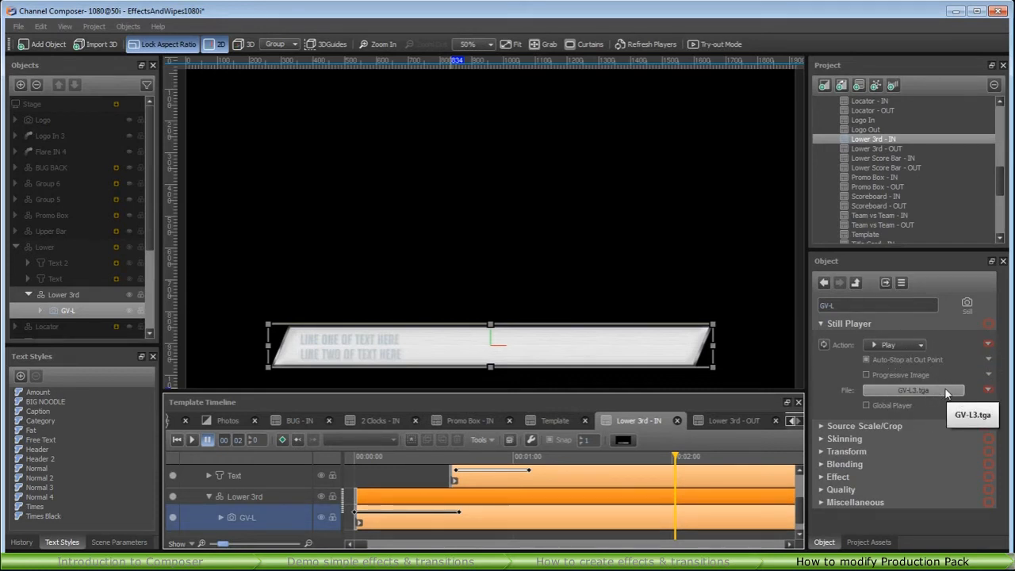
pyautogui.click(987, 390)
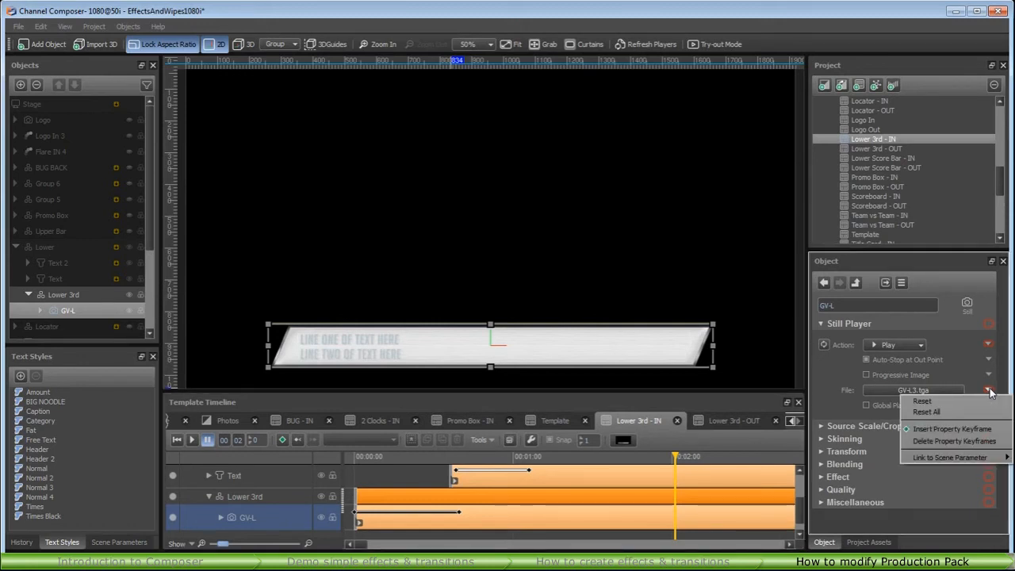
pyautogui.click(953, 440)
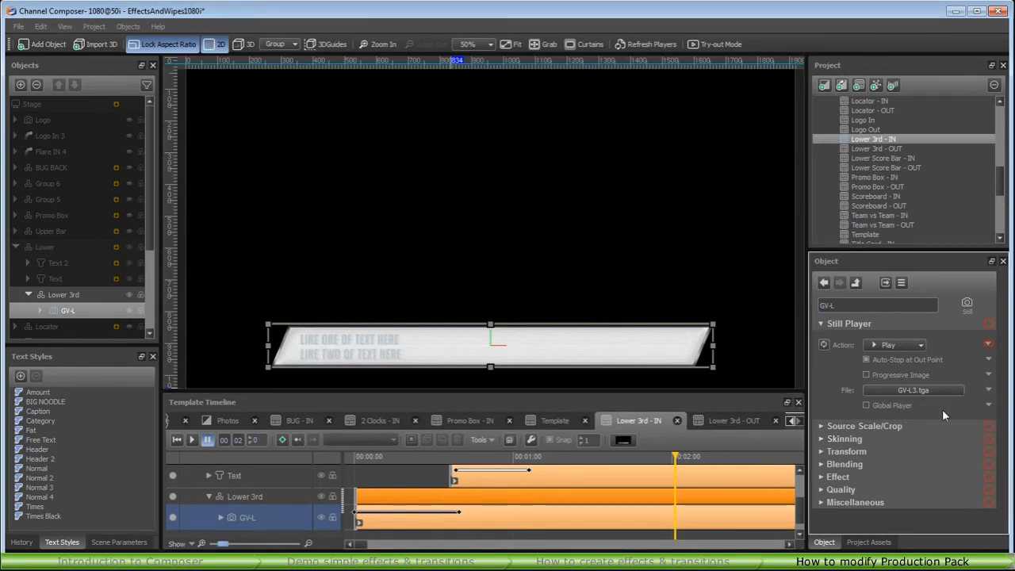
# Replace the GV-L object's still file with Arrow_TB.tga in the Lower 3rd - IN template.
pyautogui.click(928, 389)
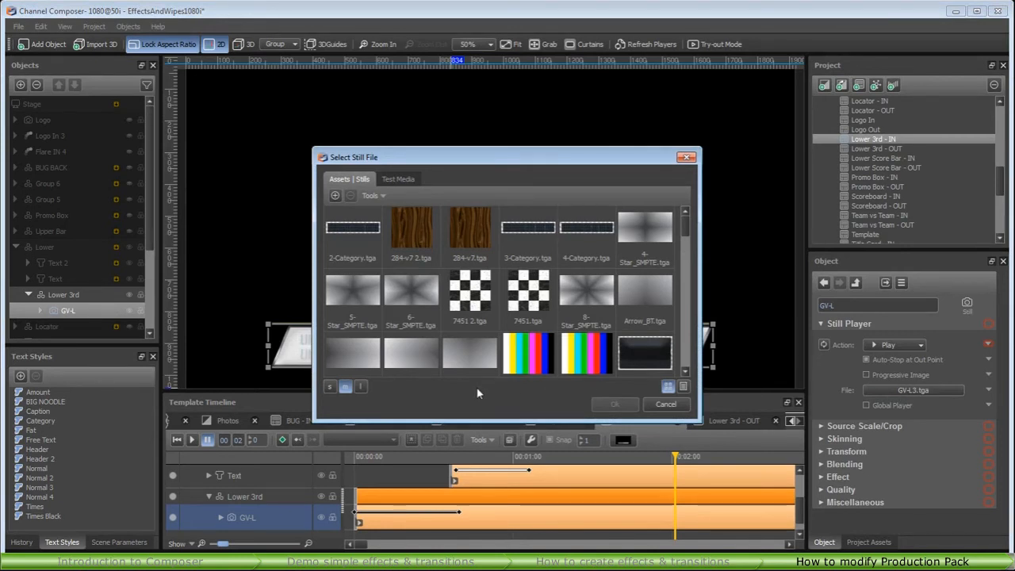
pyautogui.click(473, 358)
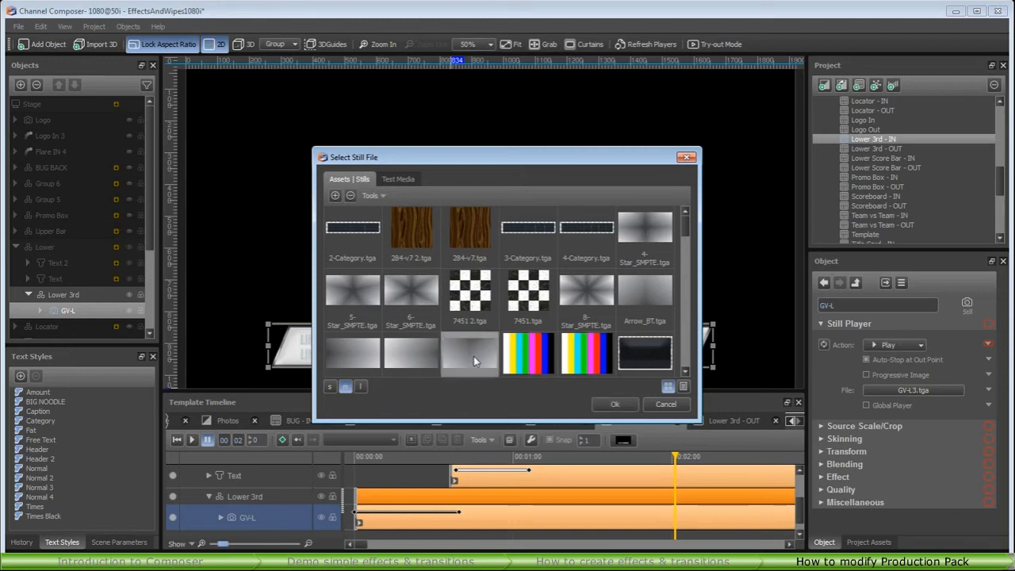
pyautogui.click(623, 405)
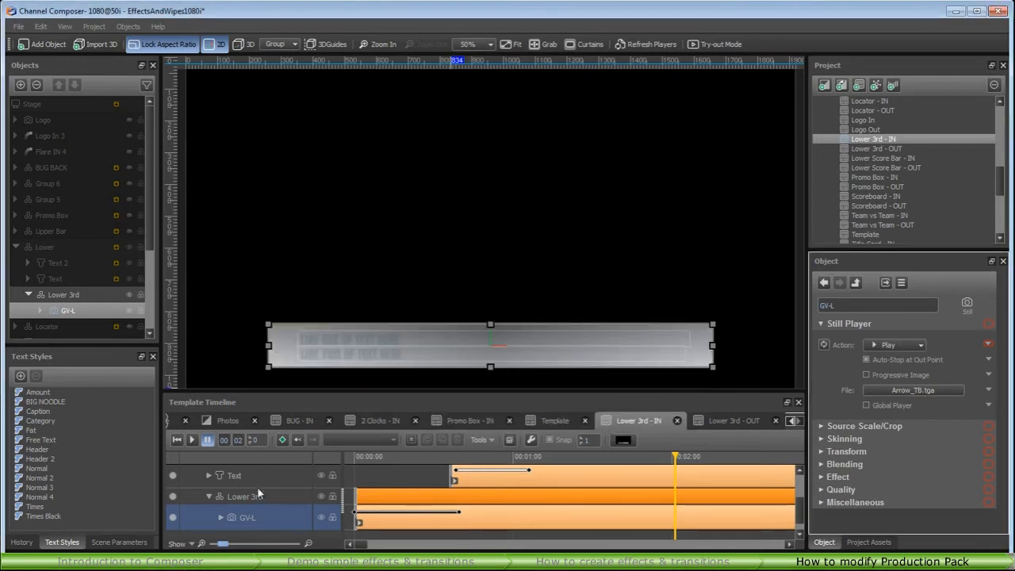
# Play the Lower 3rd - IN animation from its start twice to check the new background.
pyautogui.scroll(3, 260, 485)
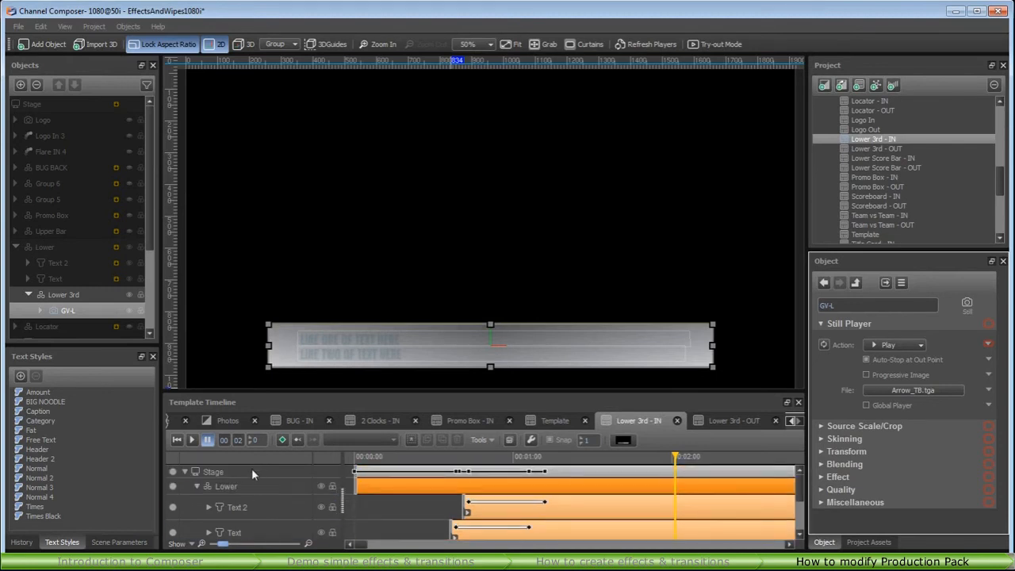
pyautogui.click(251, 467)
pyautogui.click(177, 441)
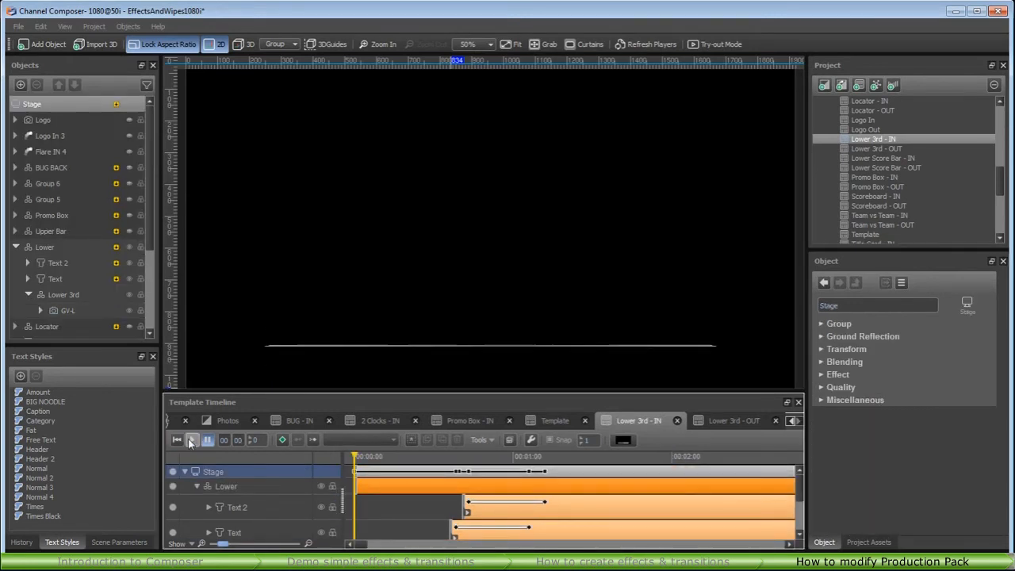
pyautogui.click(191, 441)
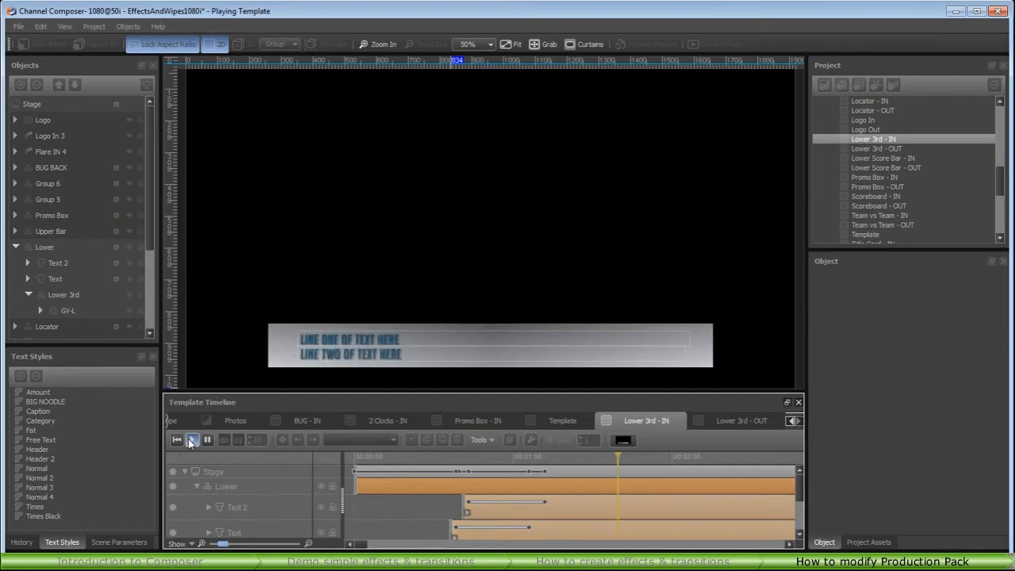
pyautogui.click(178, 441)
pyautogui.click(200, 441)
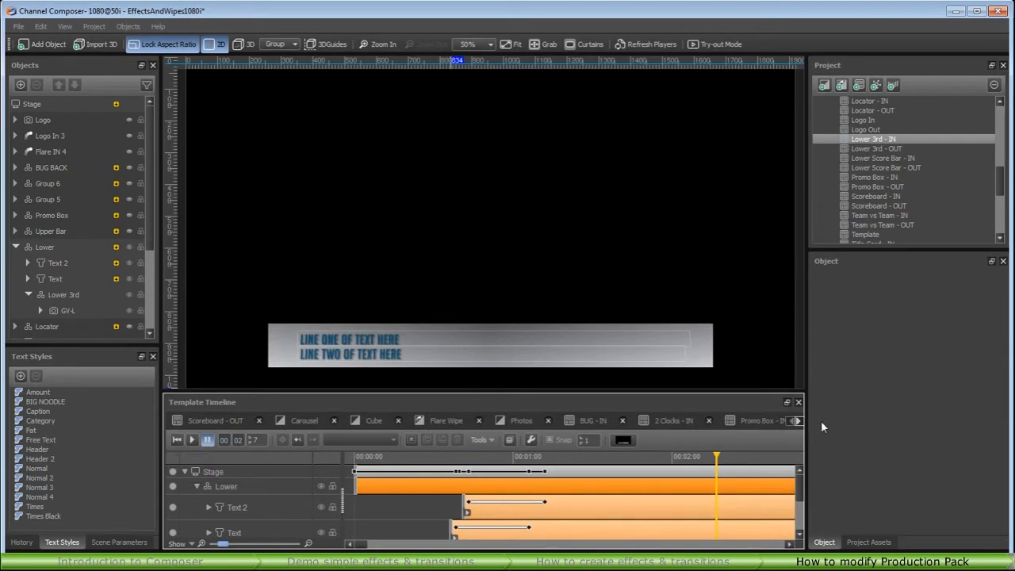
# Open the Lower 3rd - OUT template and inspect the GV-L object's still player settings inside the Lower 3rd group.
pyautogui.click(796, 420)
pyautogui.click(742, 417)
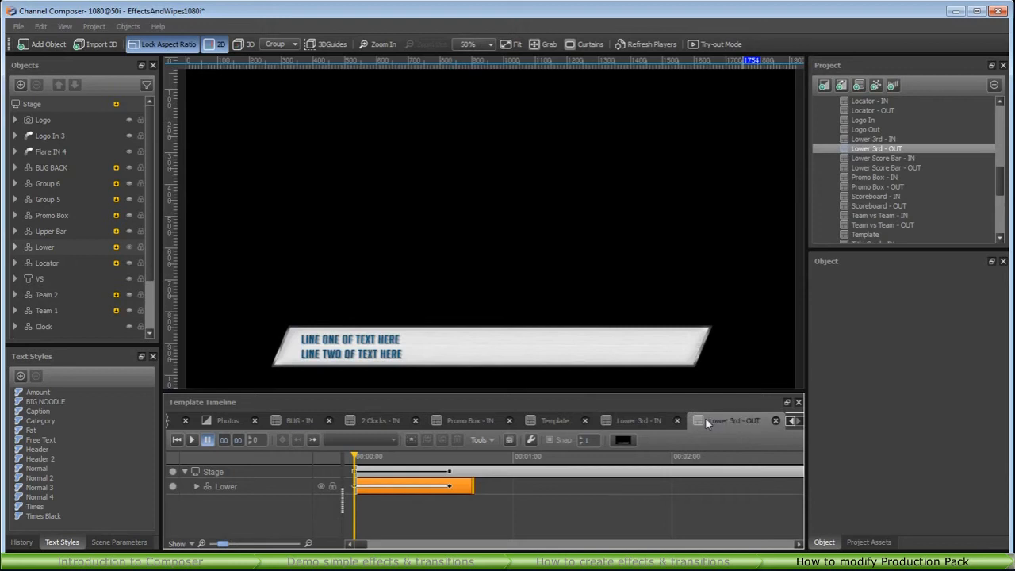
pyautogui.click(241, 487)
pyautogui.click(196, 488)
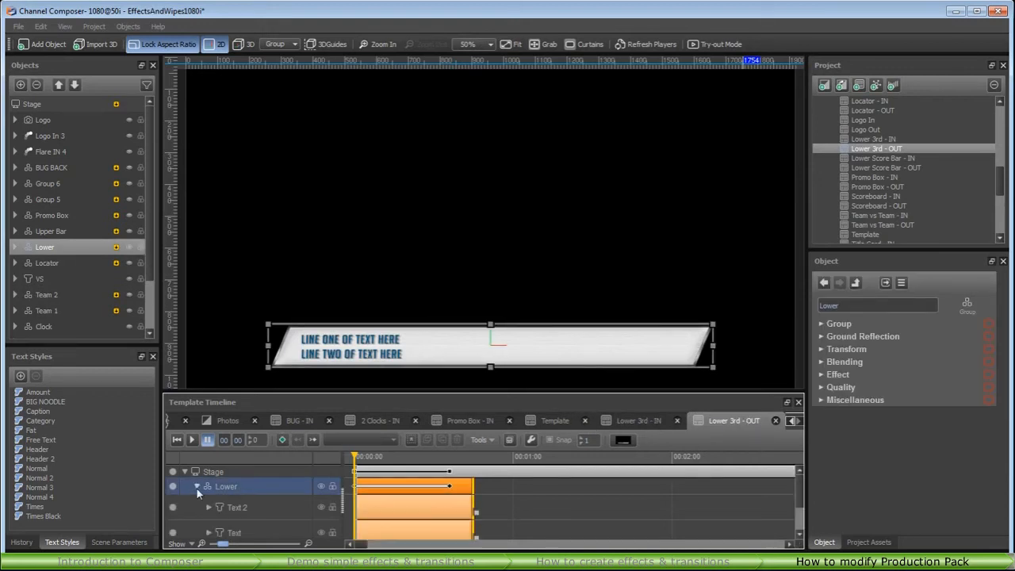
pyautogui.scroll(-2, 233, 505)
pyautogui.doubleClick(233, 512)
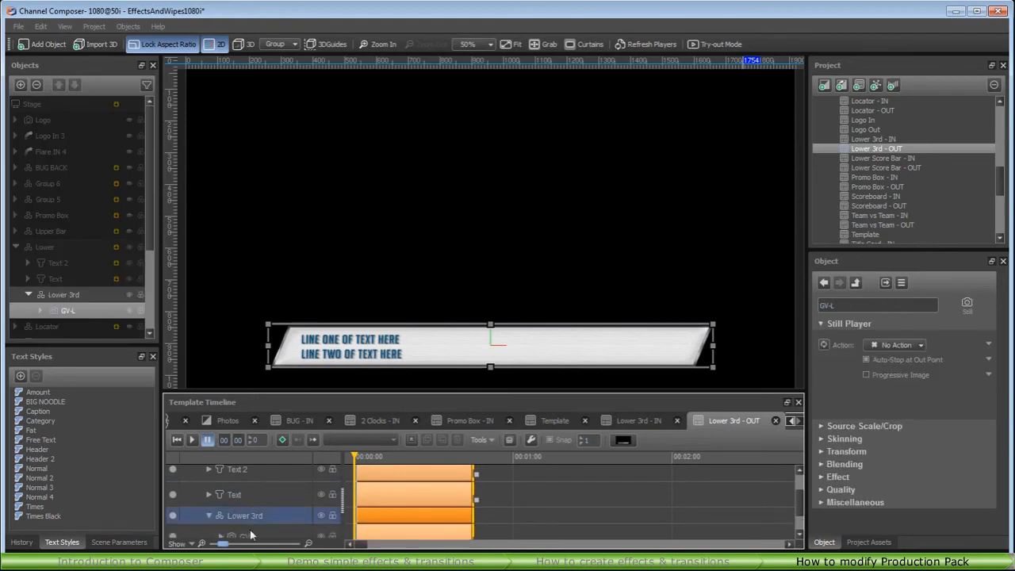
pyautogui.click(946, 346)
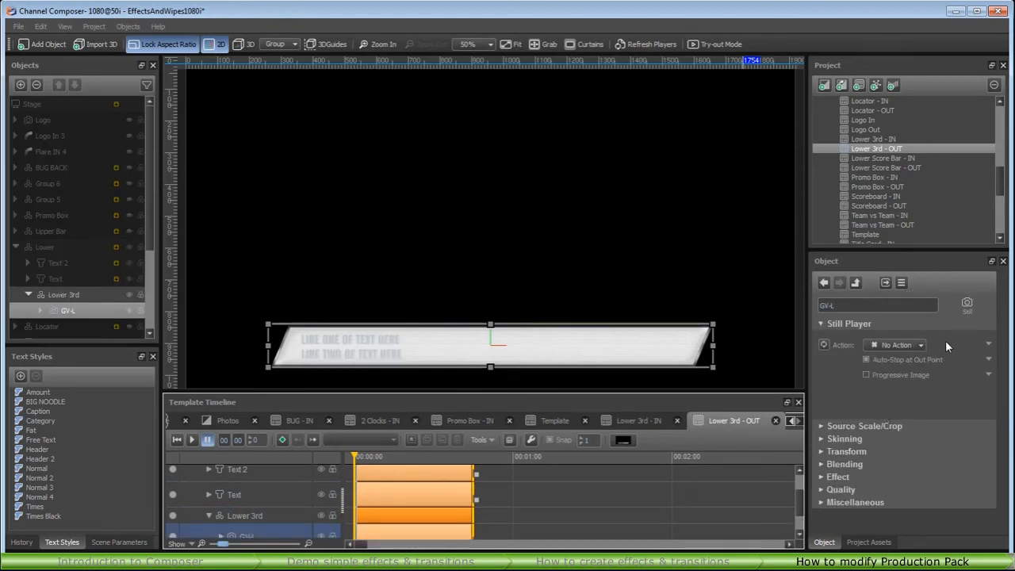
# Compare the GV-L object's still player action in the Lower 3rd - IN template with the one in Lower 3rd - OUT.
pyautogui.click(643, 425)
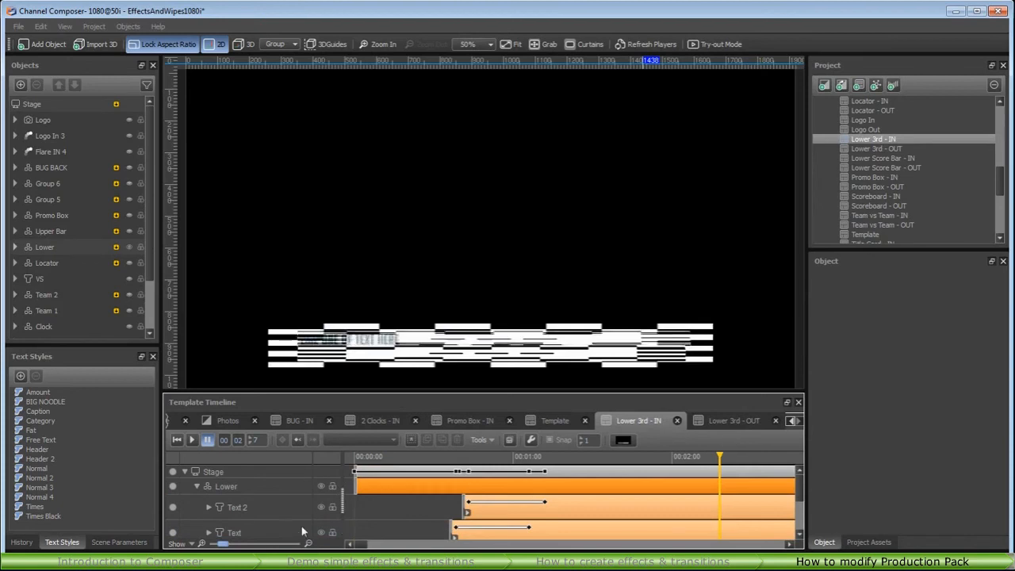
pyautogui.scroll(-1, 290, 527)
pyautogui.click(270, 532)
pyautogui.click(917, 346)
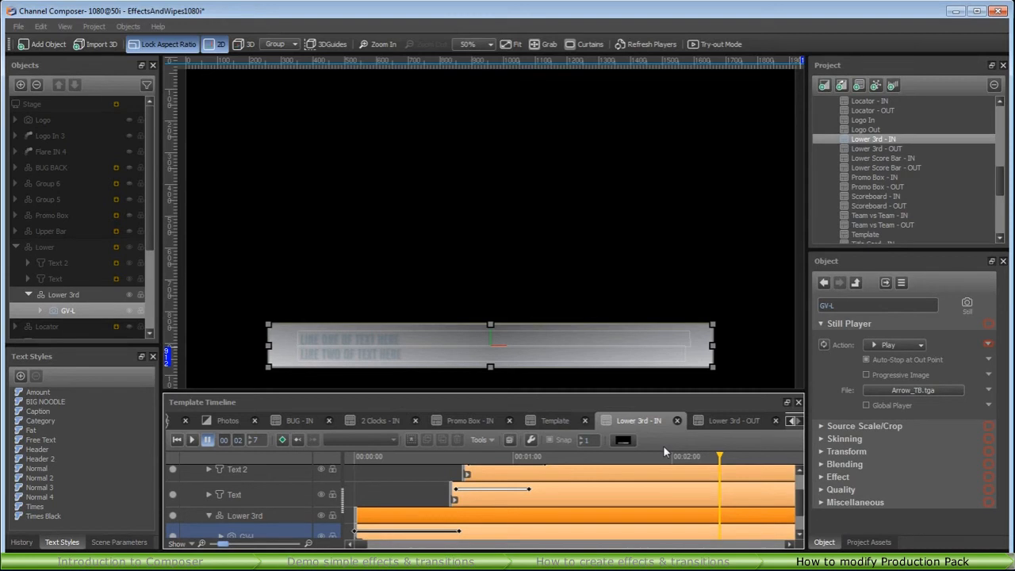
pyautogui.click(736, 419)
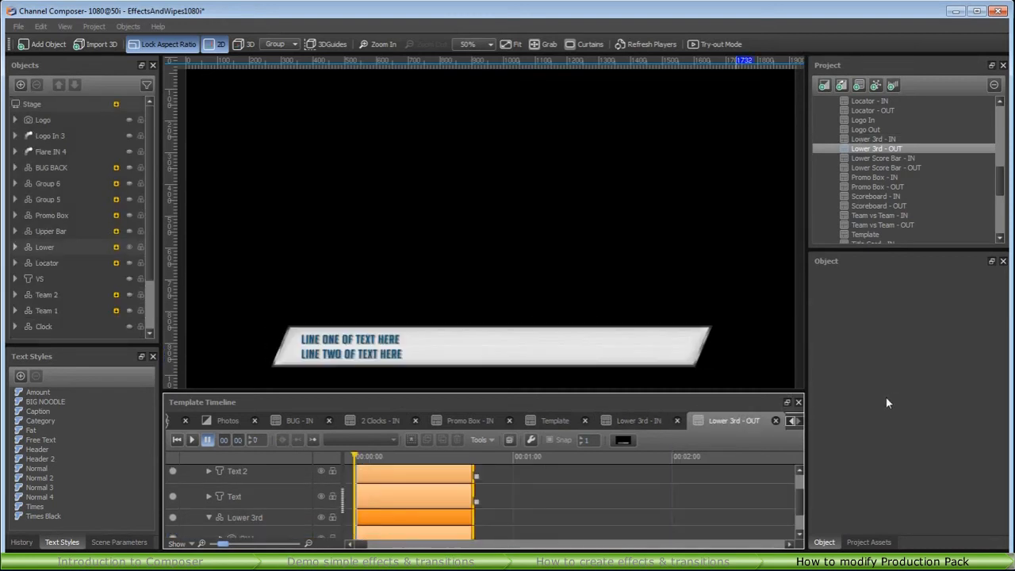
pyautogui.click(273, 537)
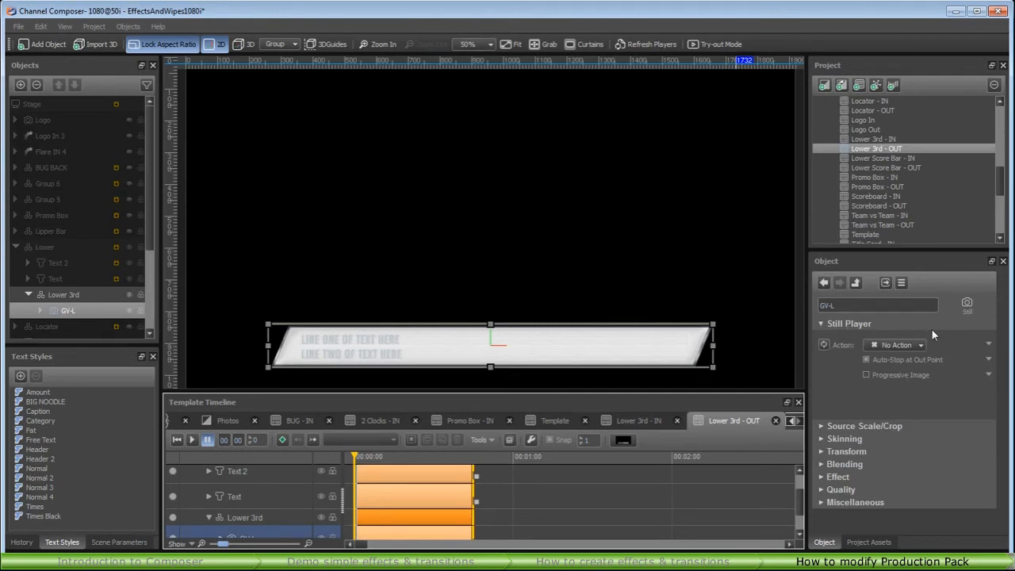
# Test the Lower 3rd - IN and Lower 3rd - OUT templates alternately three times in Try-out Mode, and exit it.
pyautogui.click(727, 45)
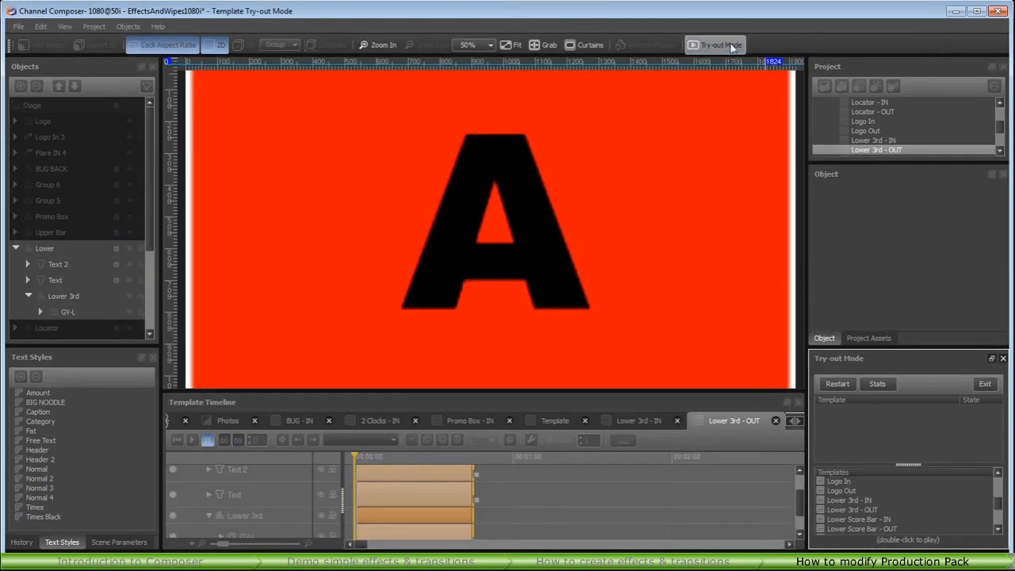
pyautogui.doubleClick(838, 499)
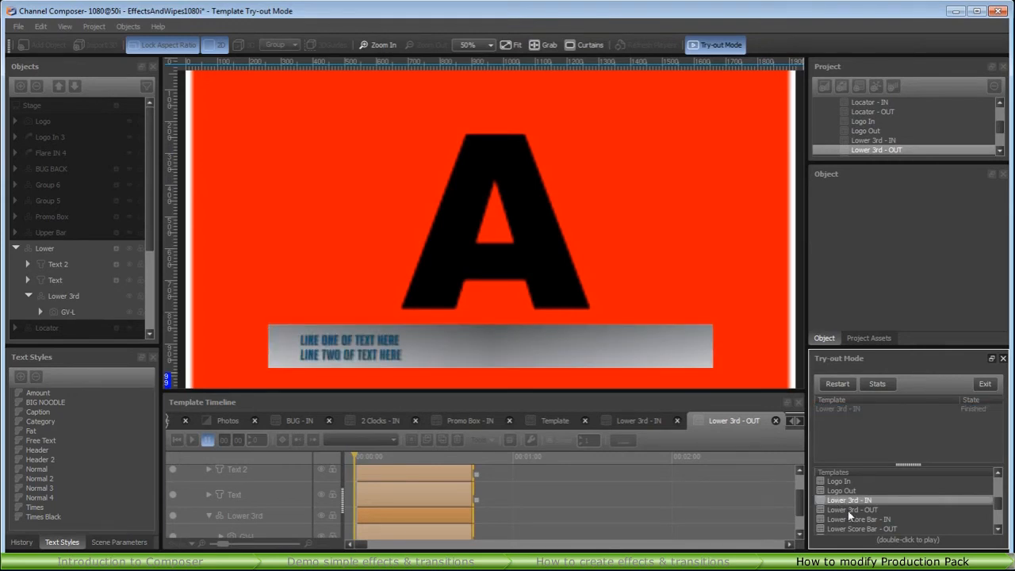
pyautogui.doubleClick(847, 510)
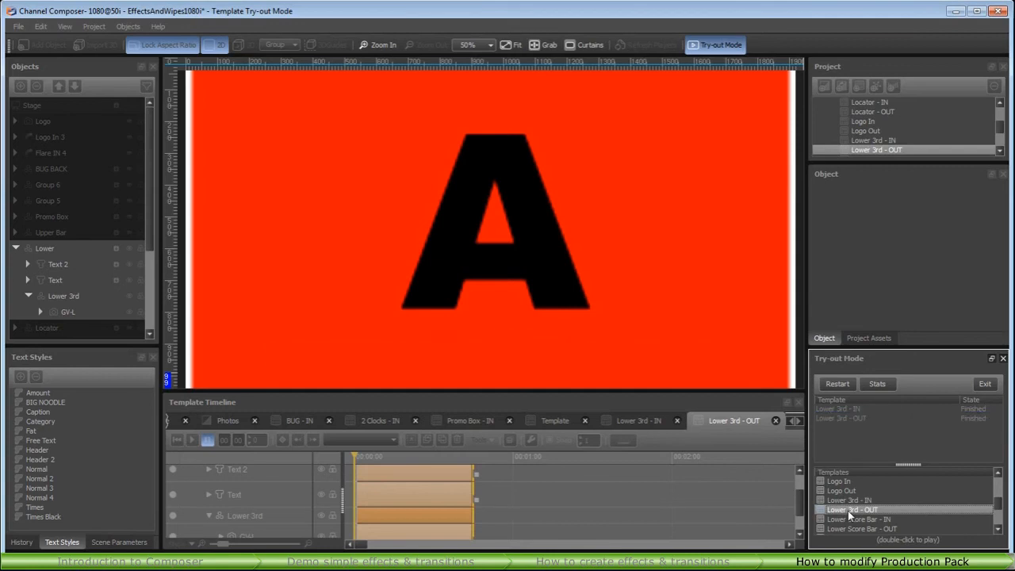
pyautogui.doubleClick(844, 500)
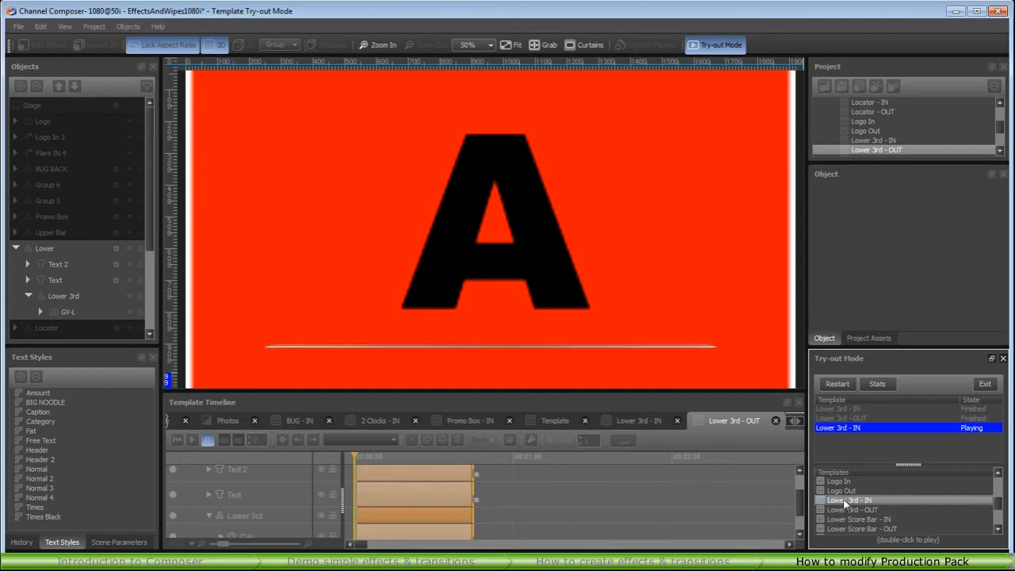
pyautogui.click(843, 512)
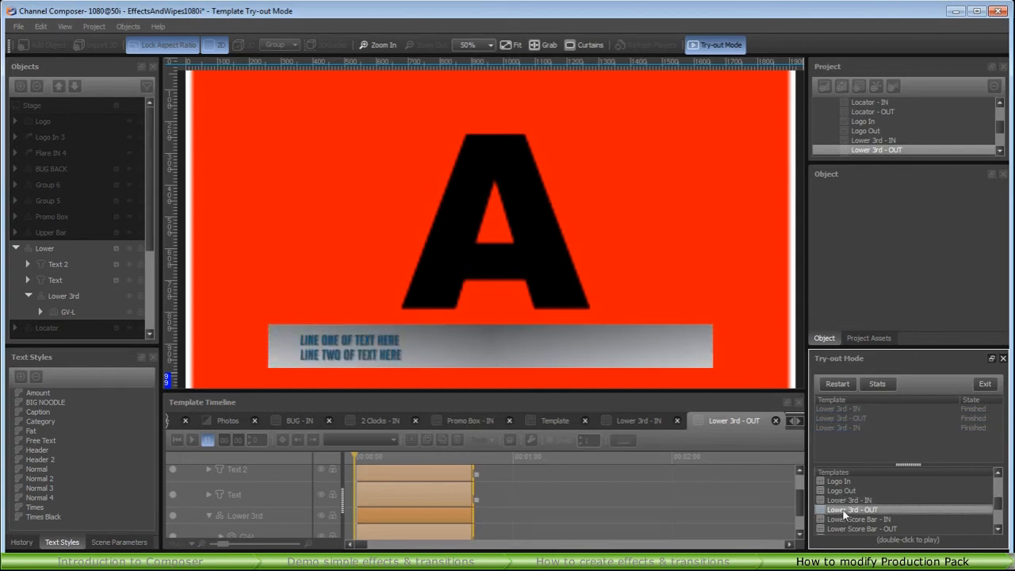
pyautogui.doubleClick(843, 511)
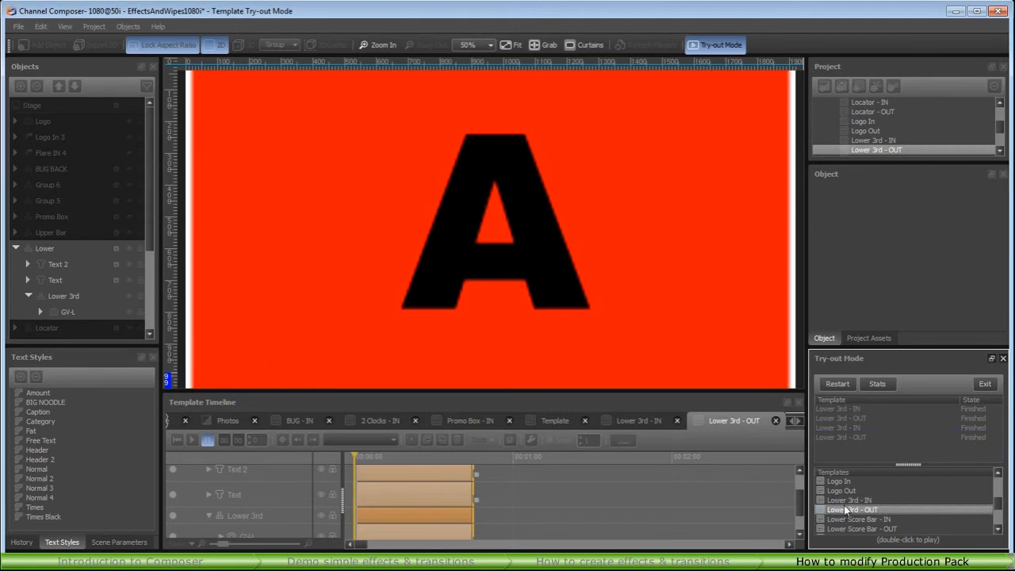
pyautogui.doubleClick(844, 500)
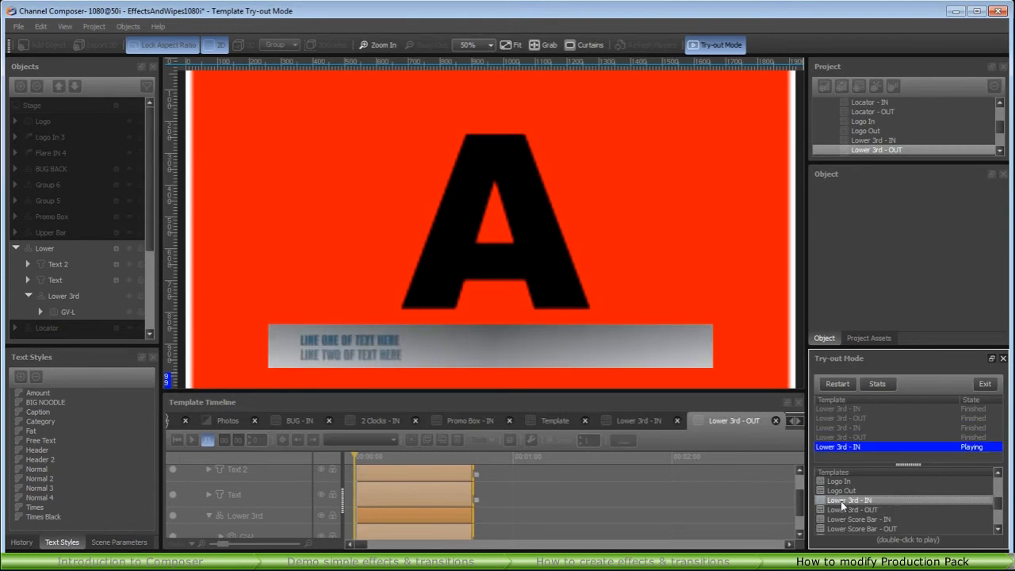
pyautogui.doubleClick(843, 511)
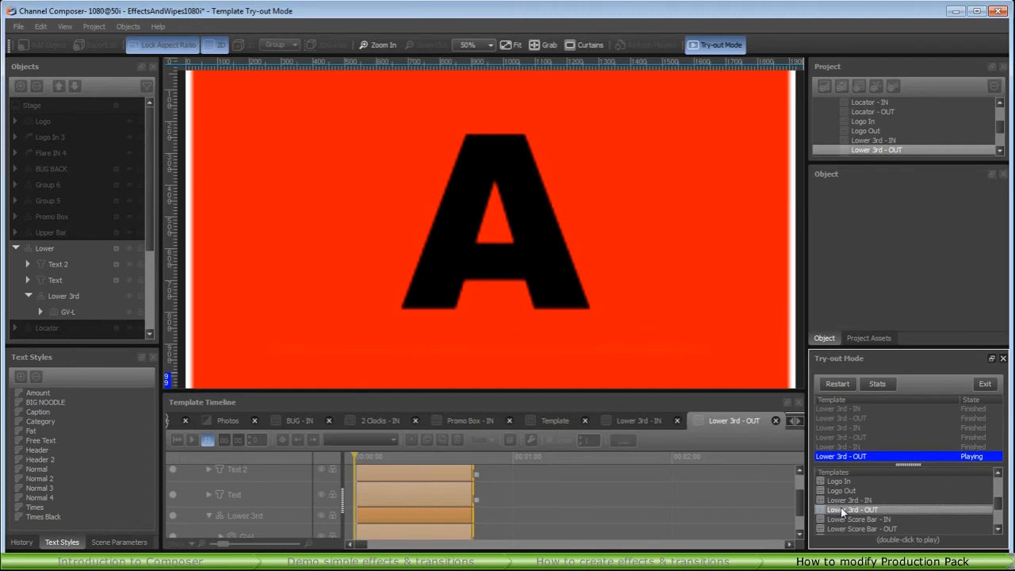
pyautogui.click(713, 44)
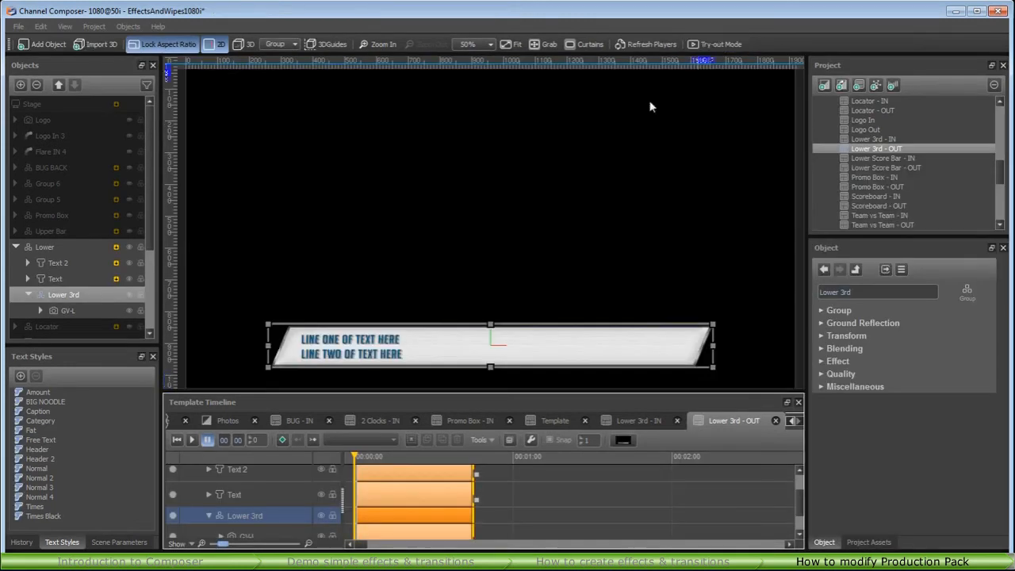
# In Lower 3rd - OUT, set the GV-L object's action to Play and choose Arrow_TB.tga as its still file.
pyautogui.click(206, 535)
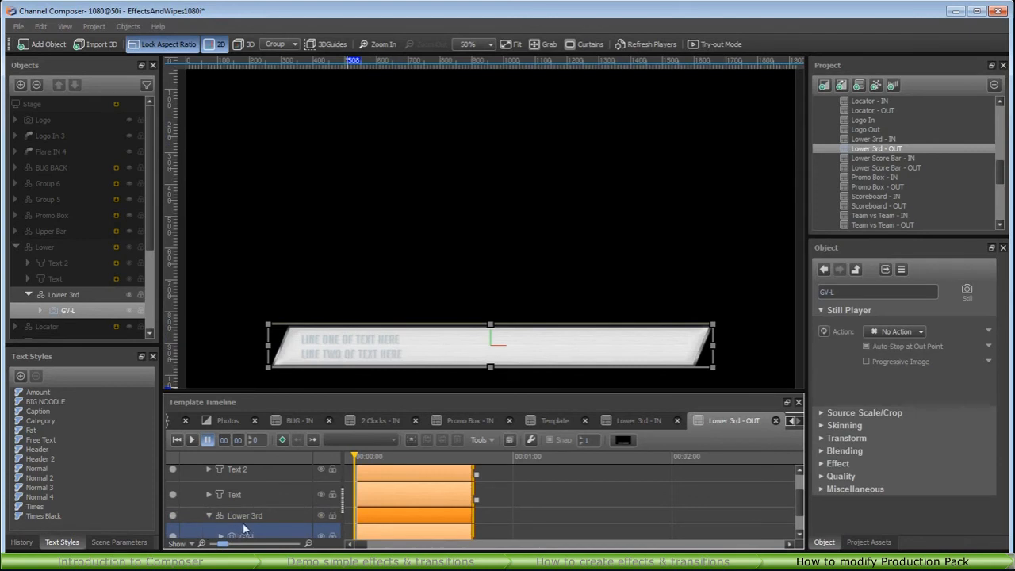
pyautogui.click(923, 330)
pyautogui.click(900, 359)
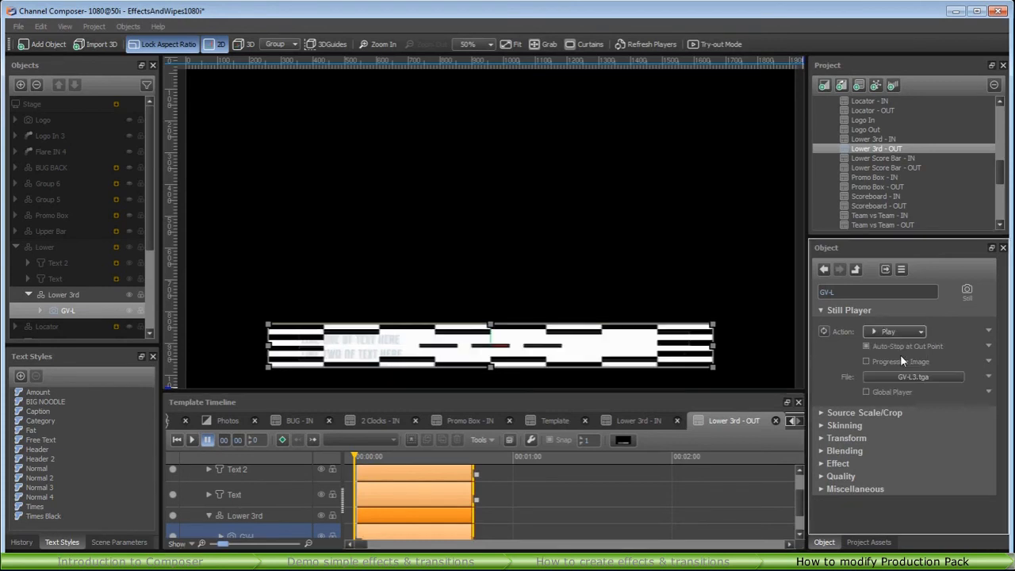
pyautogui.click(923, 377)
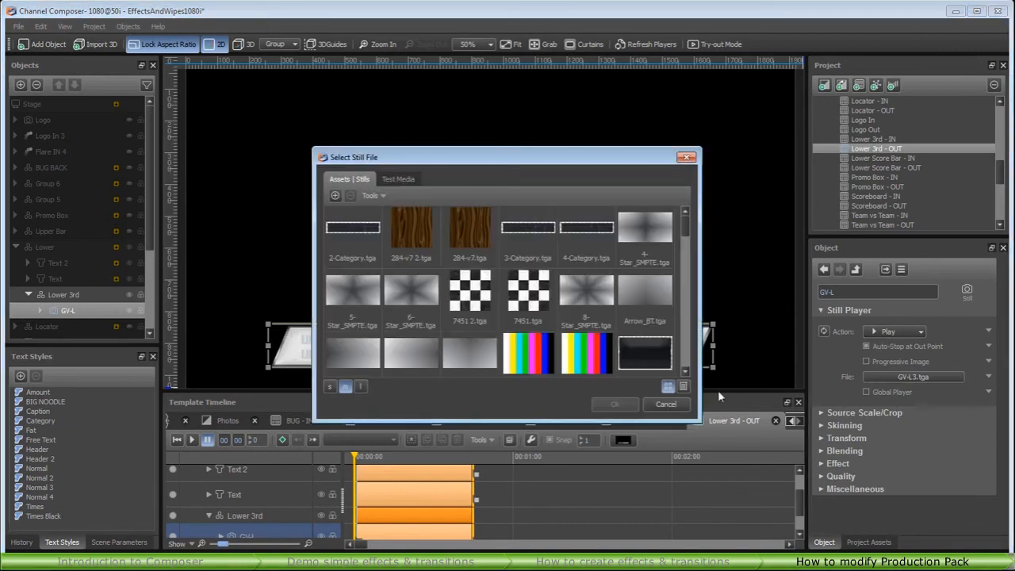
pyautogui.doubleClick(466, 352)
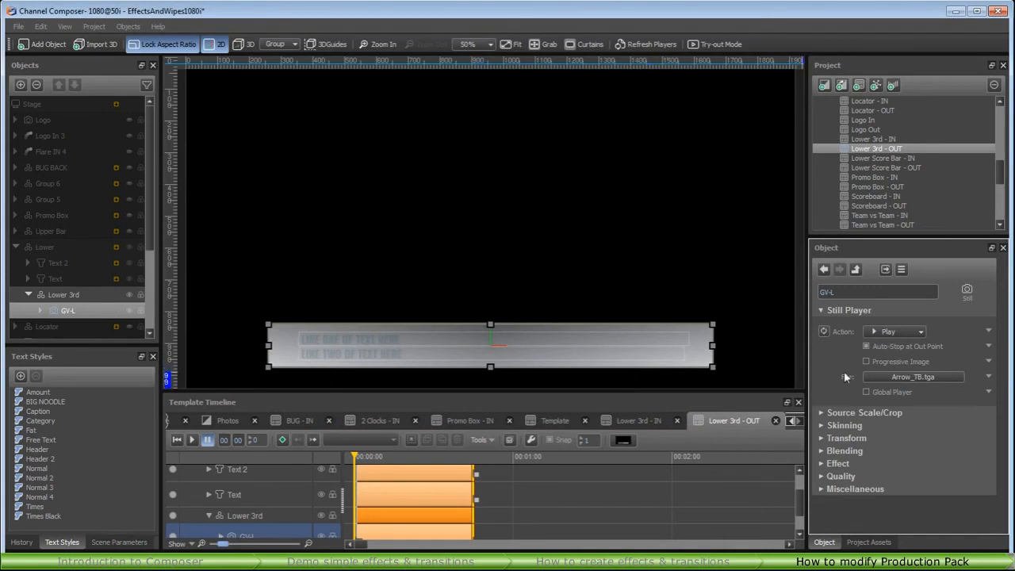
# Set the GV-L object's action back to No Action in Lower 3rd - OUT and select the Lower 3rd group.
pyautogui.click(919, 332)
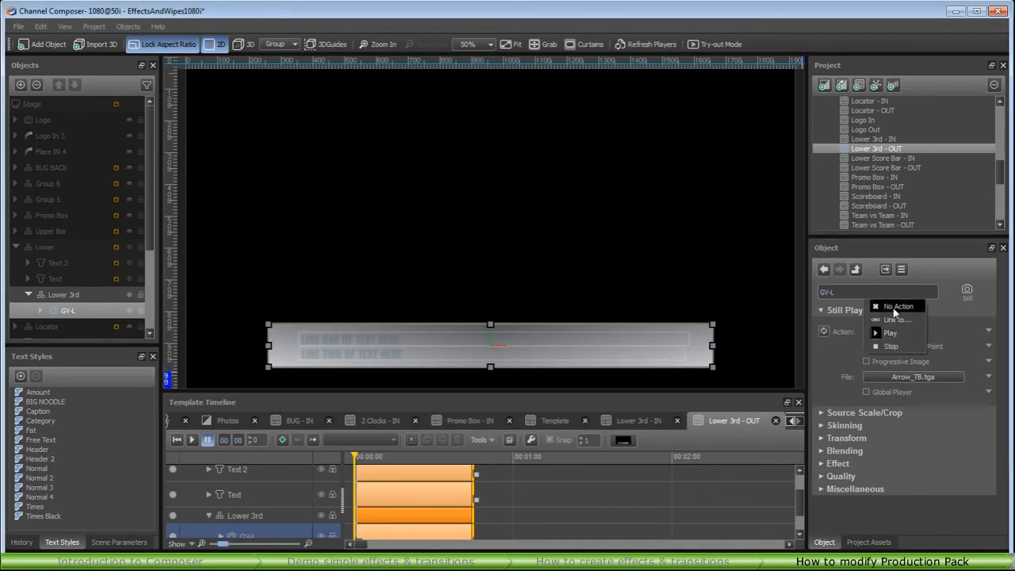
pyautogui.click(893, 307)
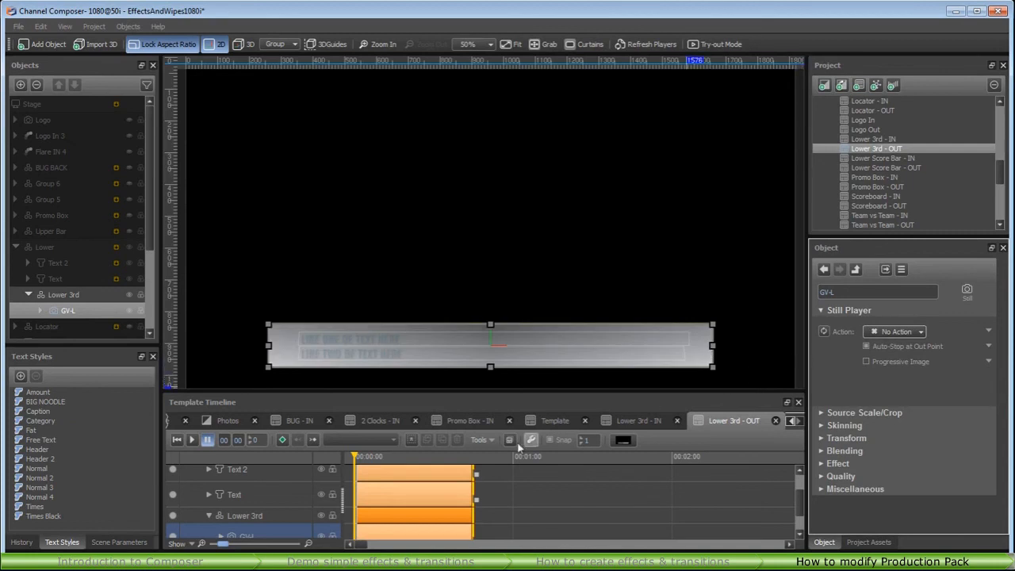
pyautogui.click(195, 515)
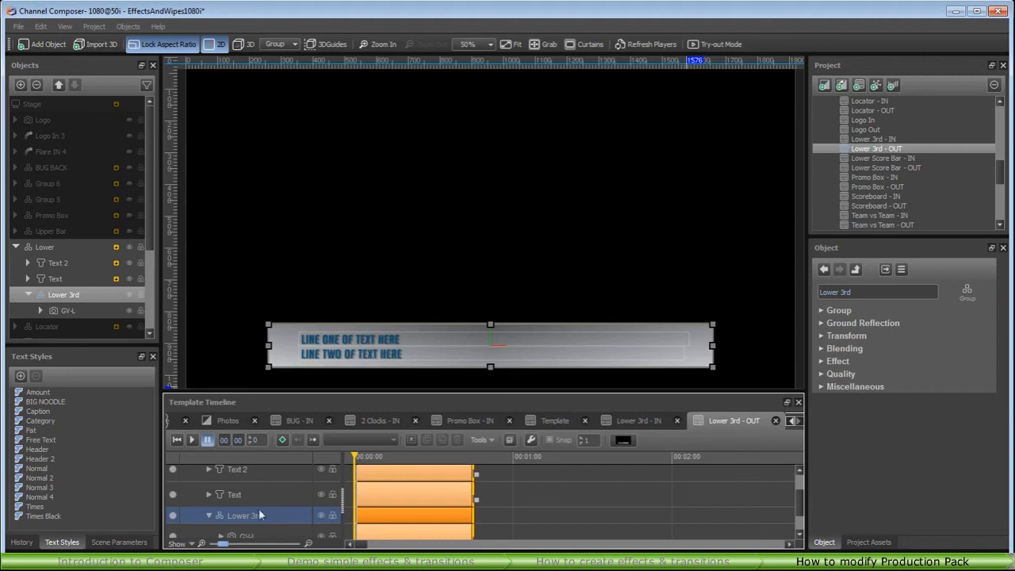
# Open the program's help options.
pyautogui.click(158, 27)
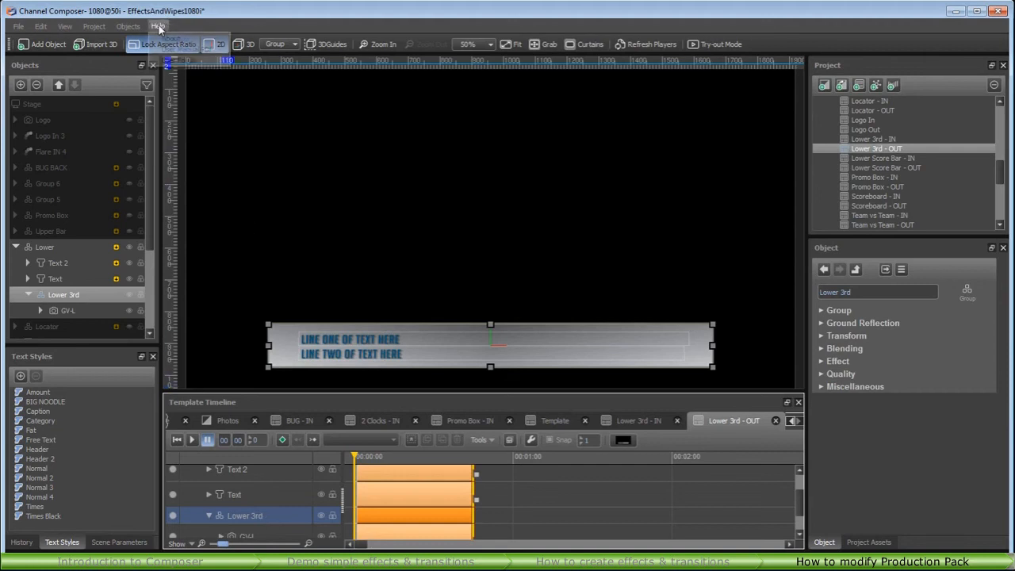